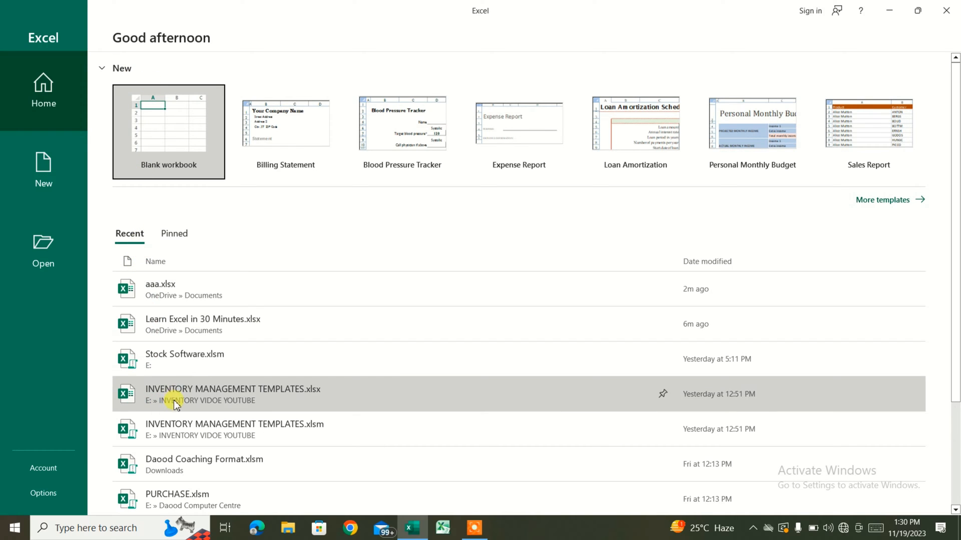
Create a new blank workbook
scroll(180, 364, down, 3)
scroll(187, 366, up, 3)
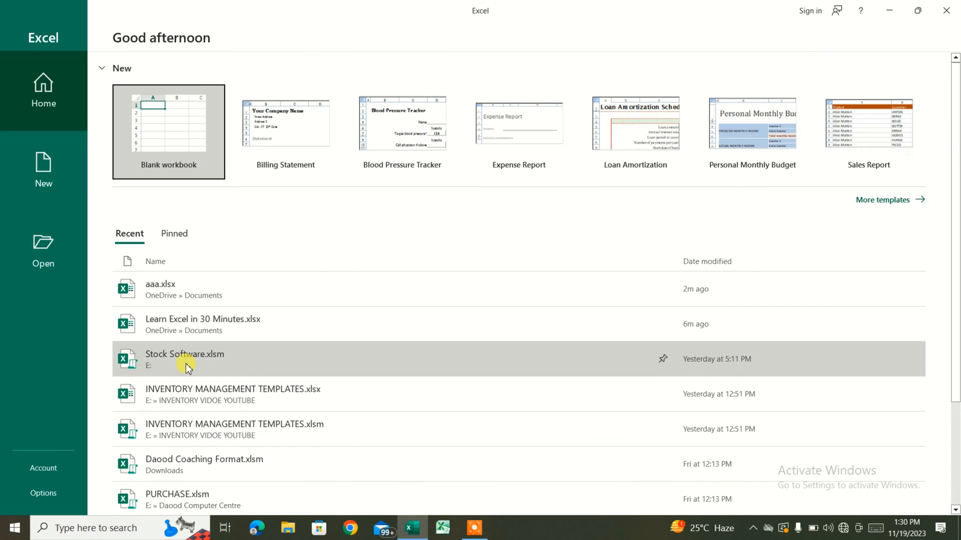
click(185, 136)
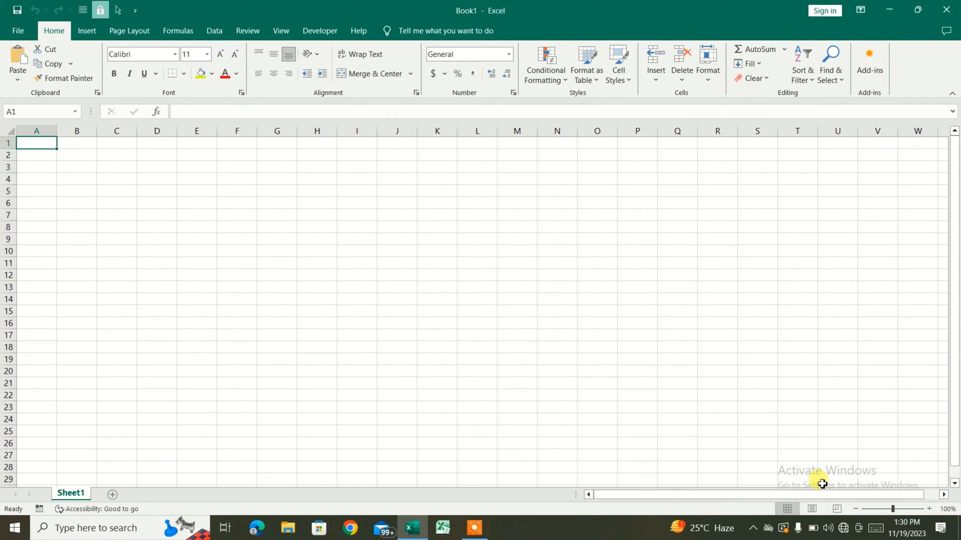
click(474, 528)
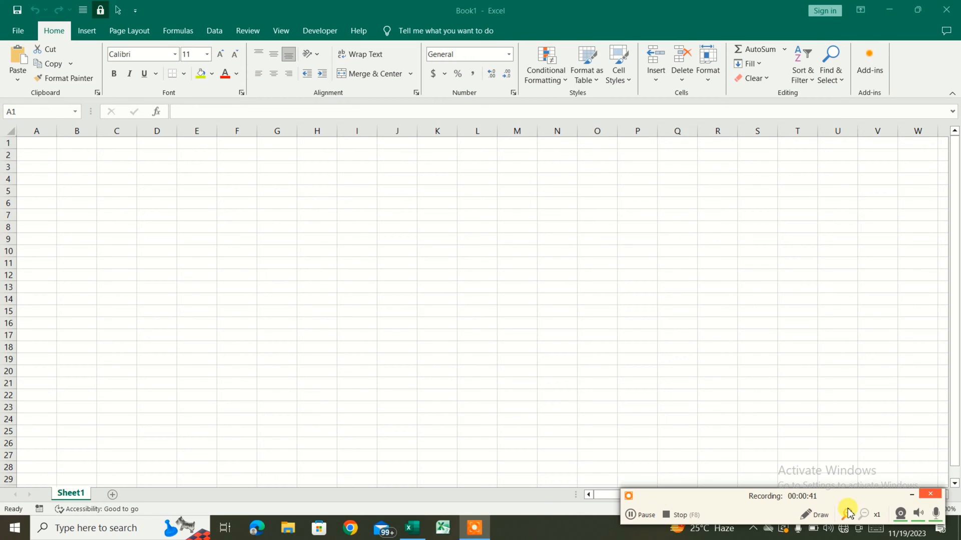
click(817, 515)
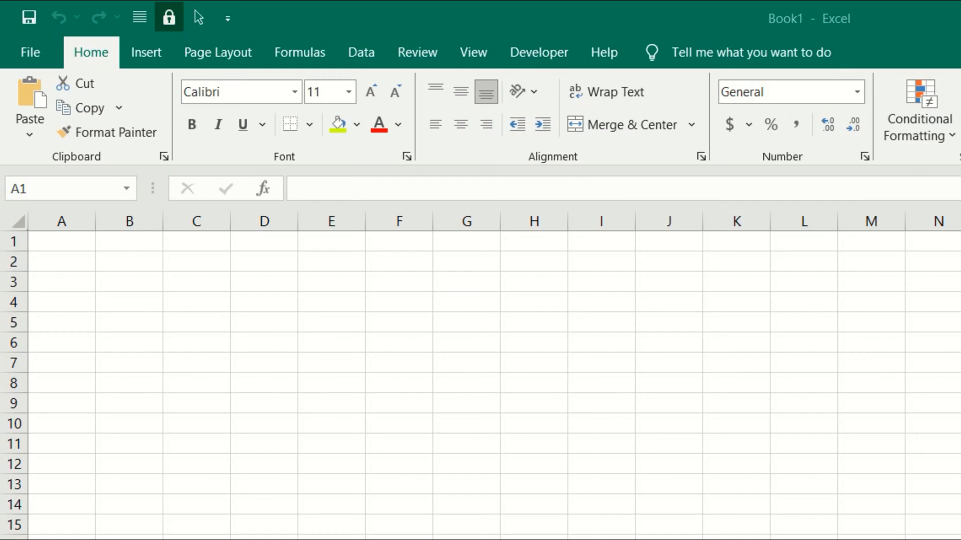
drag(3, 2, 254, 36)
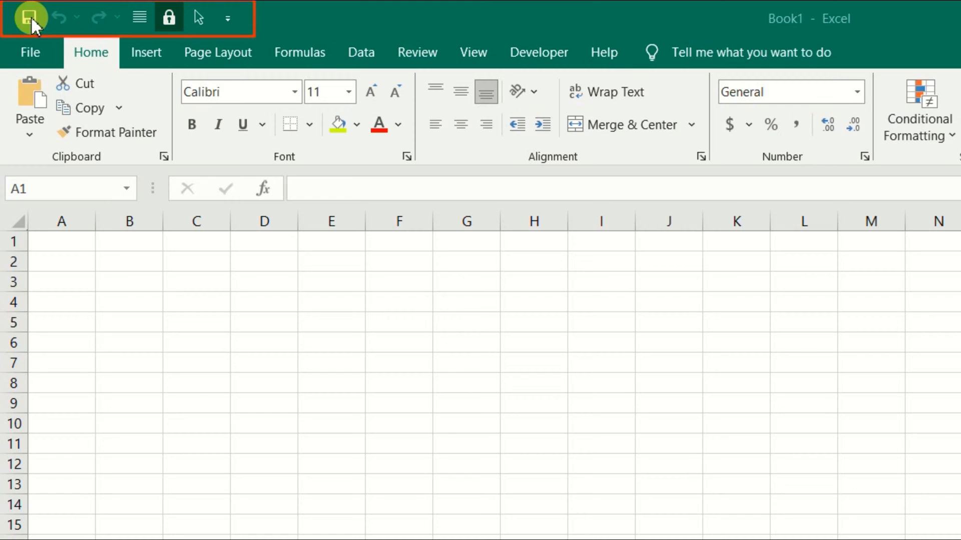
drag(16, 7, 49, 32)
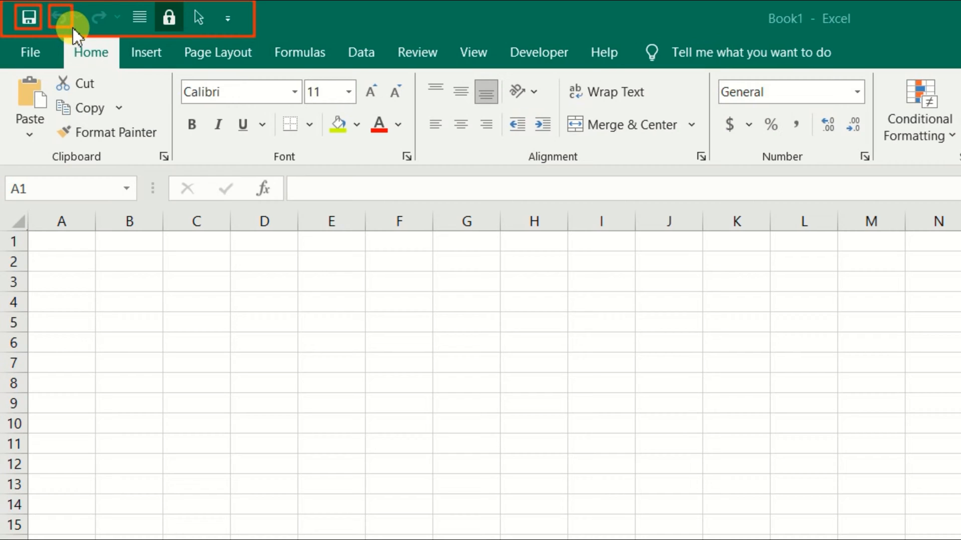
drag(106, 22, 111, 25)
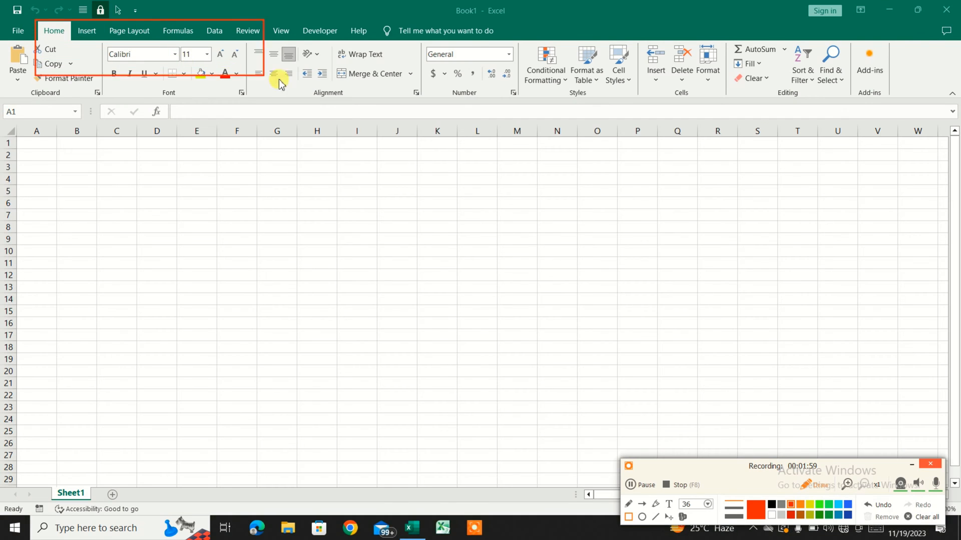
mouse_move(278, 82)
mouse_down()
mouse_move(485, 75)
mouse_move(474, 58)
mouse_move(373, 36)
mouse_move(348, 43)
mouse_move(377, 44)
mouse_up()
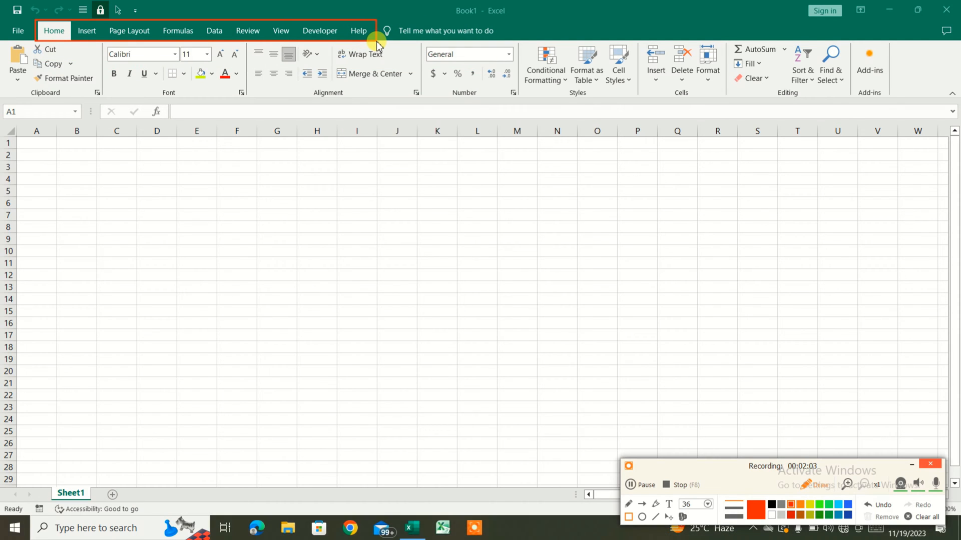
mouse_move(2, 40)
mouse_down()
mouse_move(47, 75)
mouse_move(574, 117)
mouse_move(946, 122)
mouse_move(958, 107)
mouse_up()
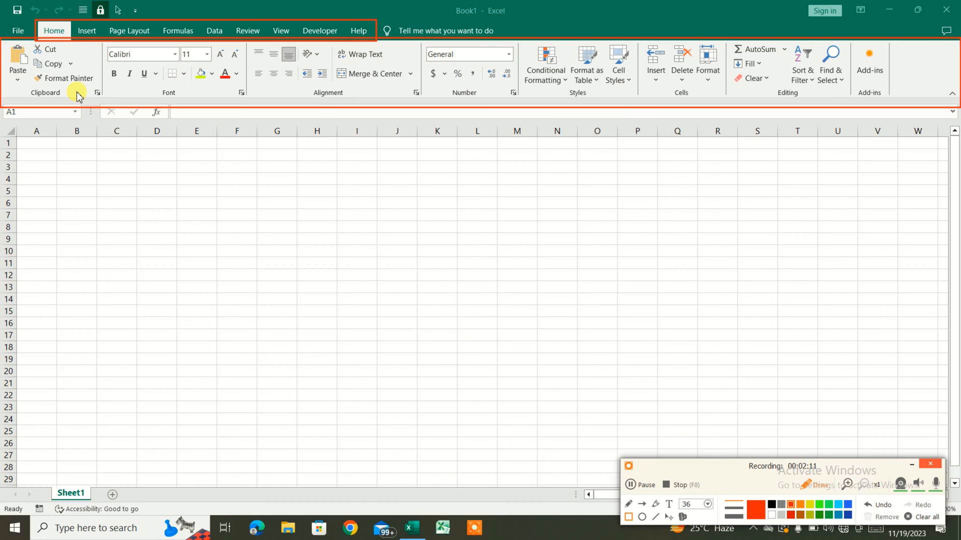
drag(2, 21, 35, 39)
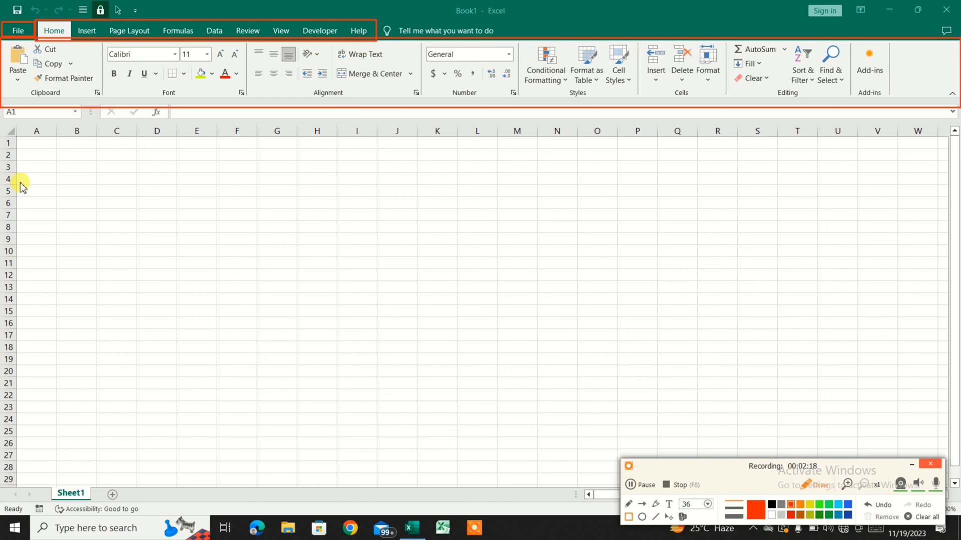
mouse_move(3, 120)
mouse_down()
mouse_move(189, 242)
mouse_move(944, 468)
mouse_move(957, 500)
mouse_move(776, 446)
mouse_move(611, 425)
mouse_move(896, 467)
mouse_move(956, 501)
mouse_up()
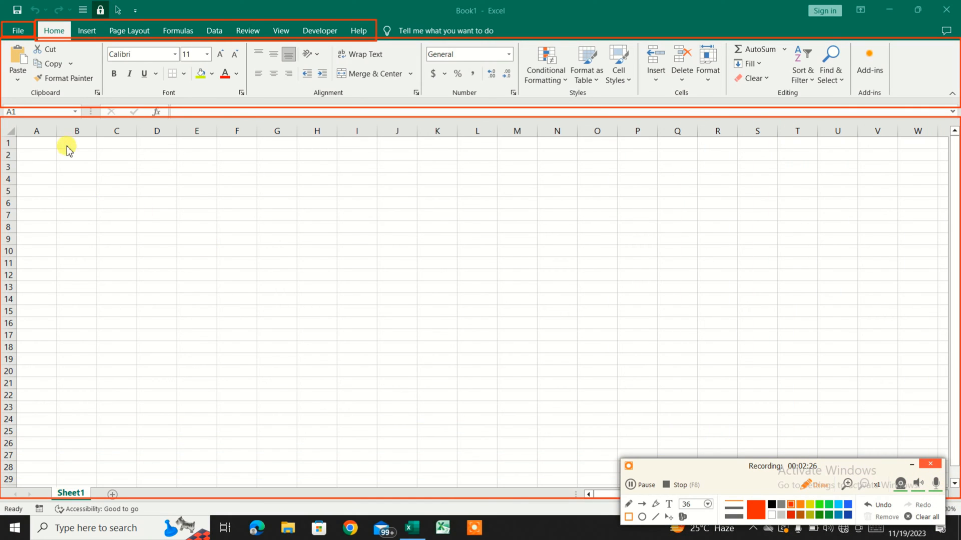
mouse_move(17, 123)
mouse_down()
mouse_move(54, 143)
mouse_move(57, 420)
mouse_up()
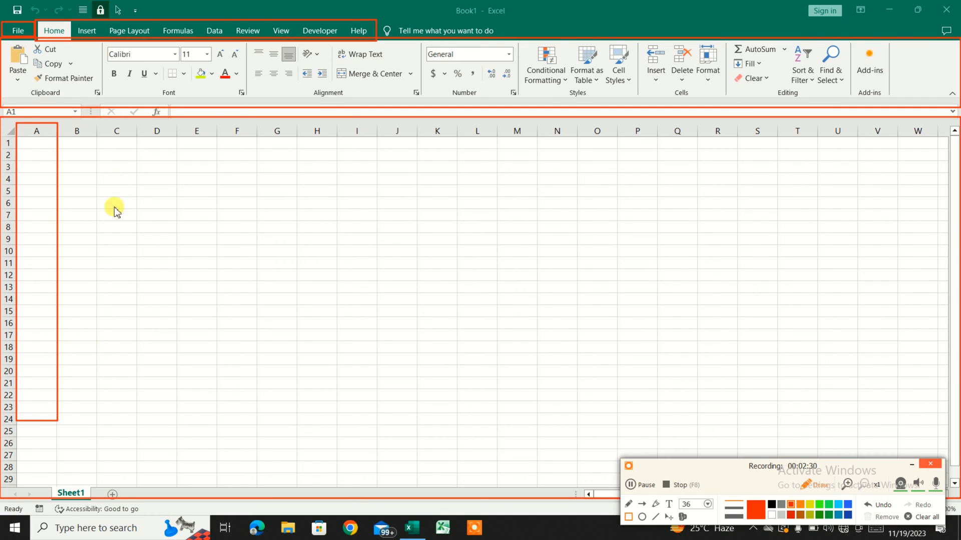
mouse_move(58, 124)
mouse_down()
mouse_move(77, 161)
mouse_move(97, 424)
mouse_up()
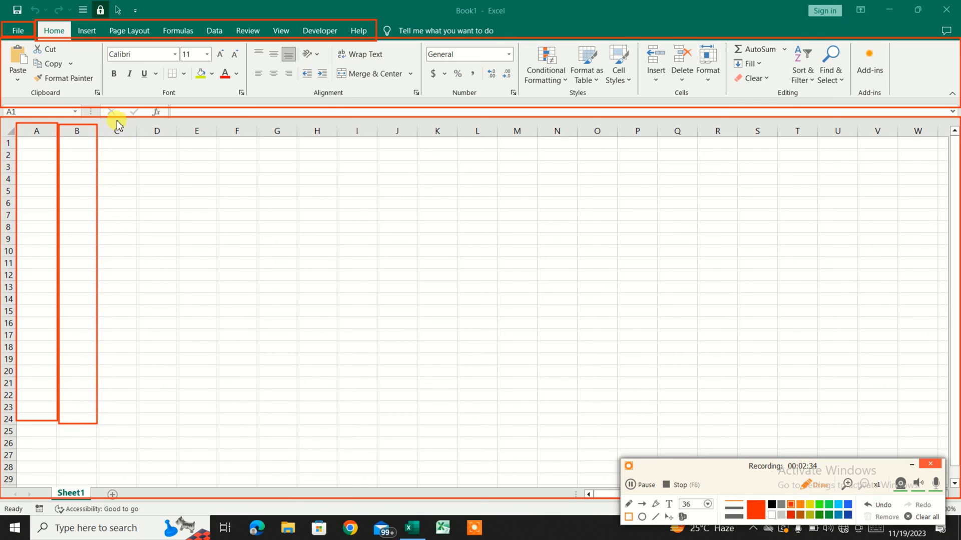
mouse_move(2, 146)
mouse_down()
mouse_move(30, 155)
mouse_move(507, 162)
mouse_up()
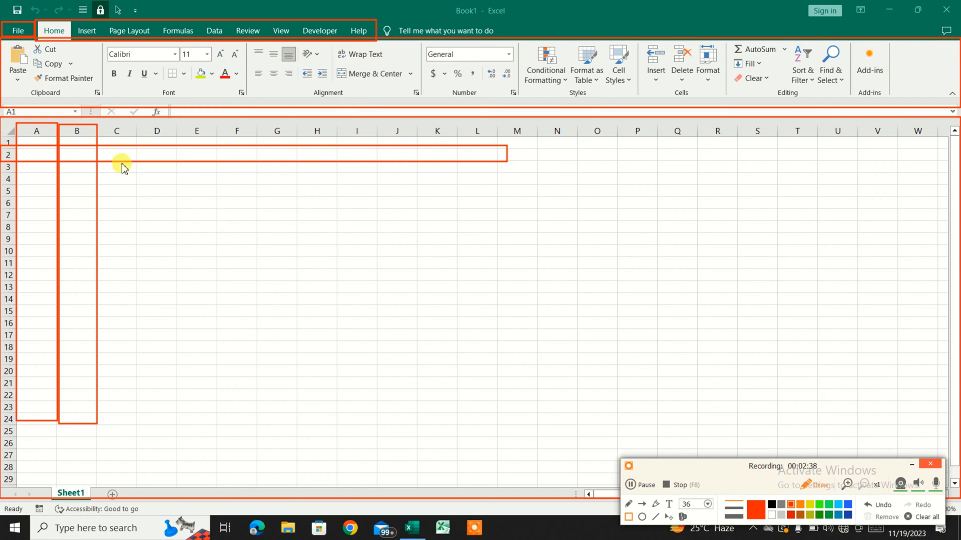
mouse_move(3, 135)
mouse_down()
mouse_move(129, 150)
mouse_move(488, 144)
mouse_up()
mouse_move(5, 182)
mouse_down()
mouse_move(88, 204)
mouse_move(494, 195)
mouse_up()
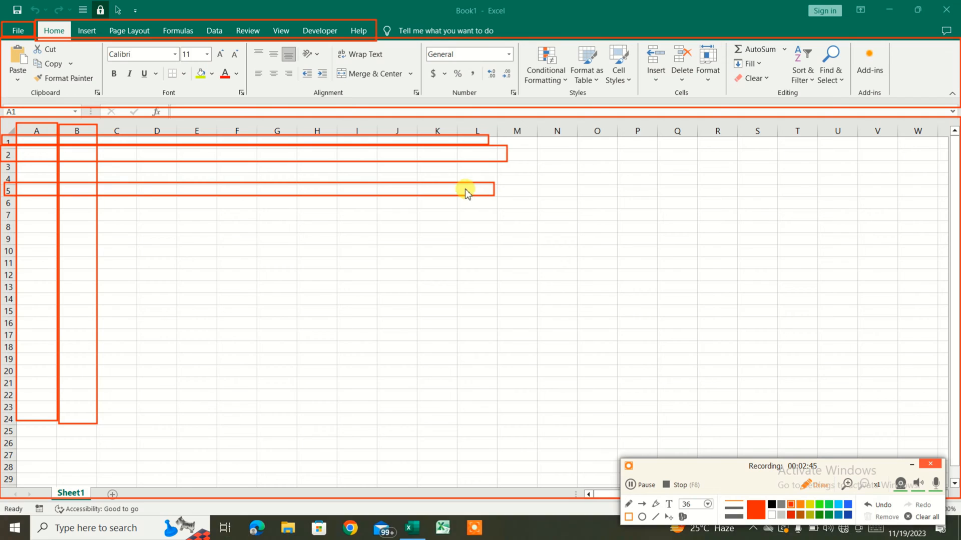
click(922, 516)
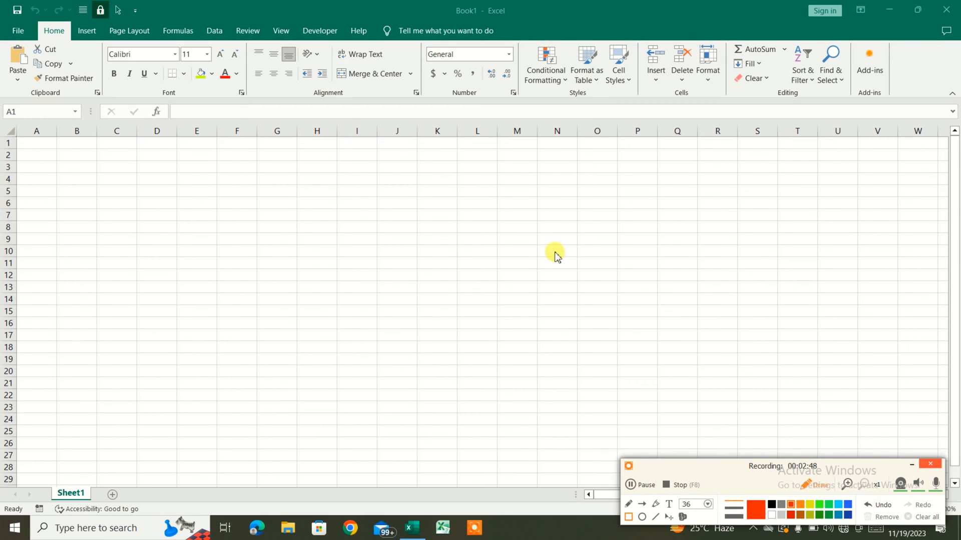
click(811, 485)
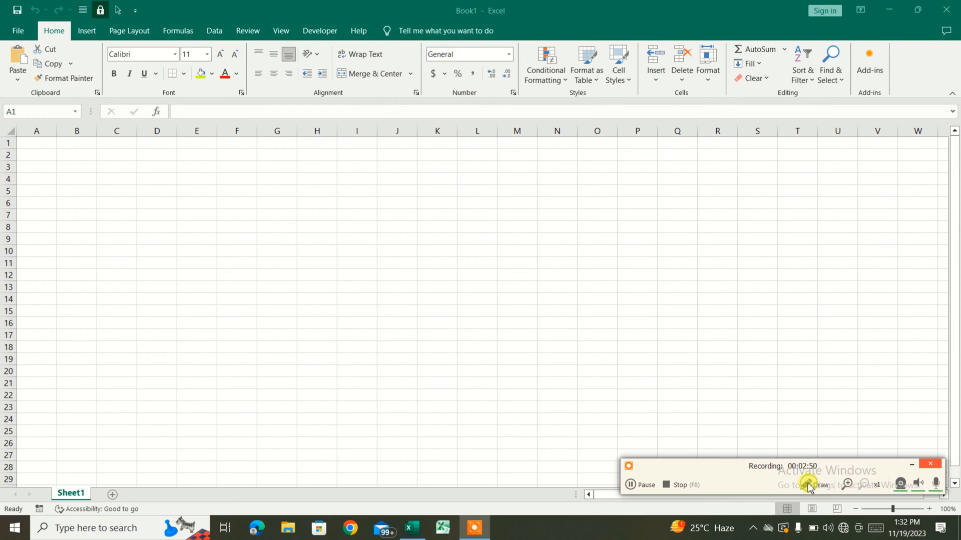
Select columns A to E one at a time, followed by rows 2 and 3 and the single cells A10 and D10
click(47, 130)
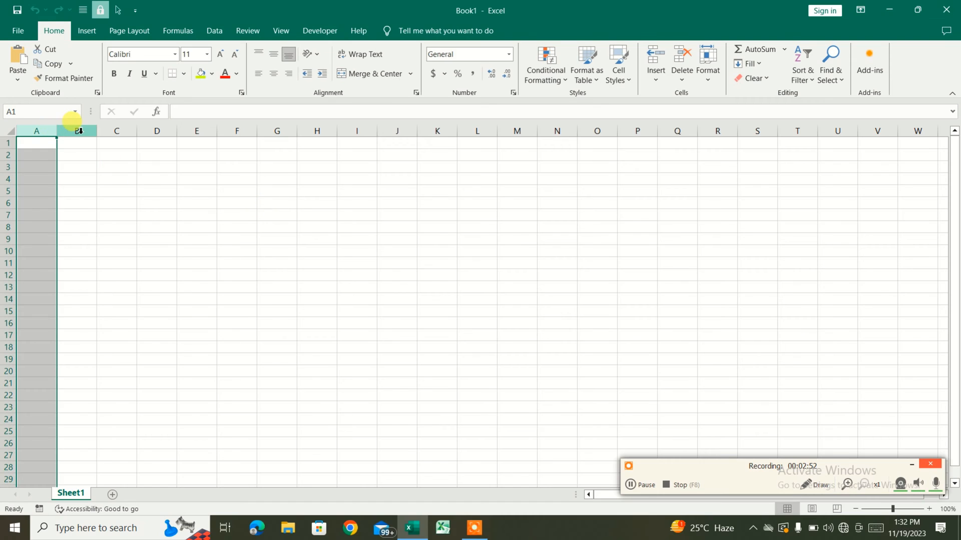
click(79, 131)
click(117, 131)
click(157, 130)
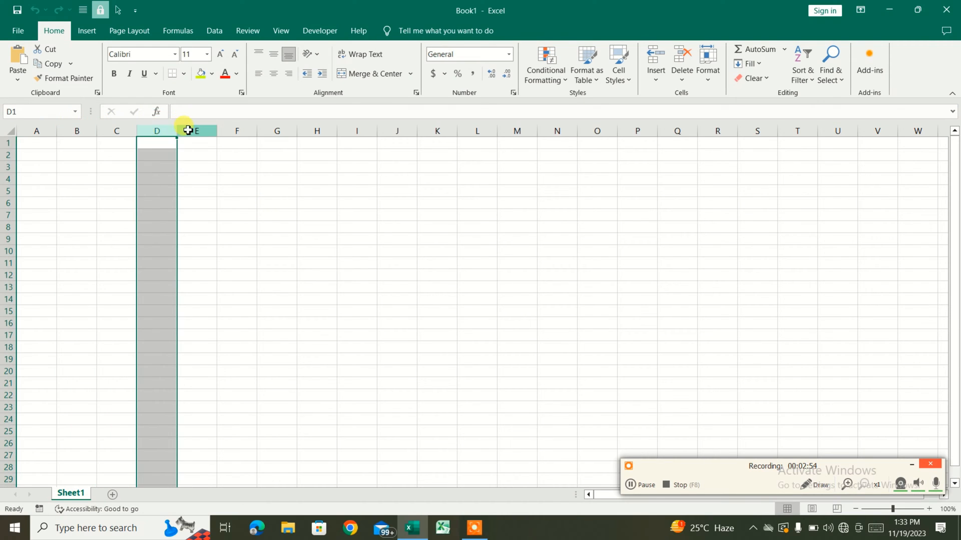
click(187, 130)
click(9, 156)
click(9, 166)
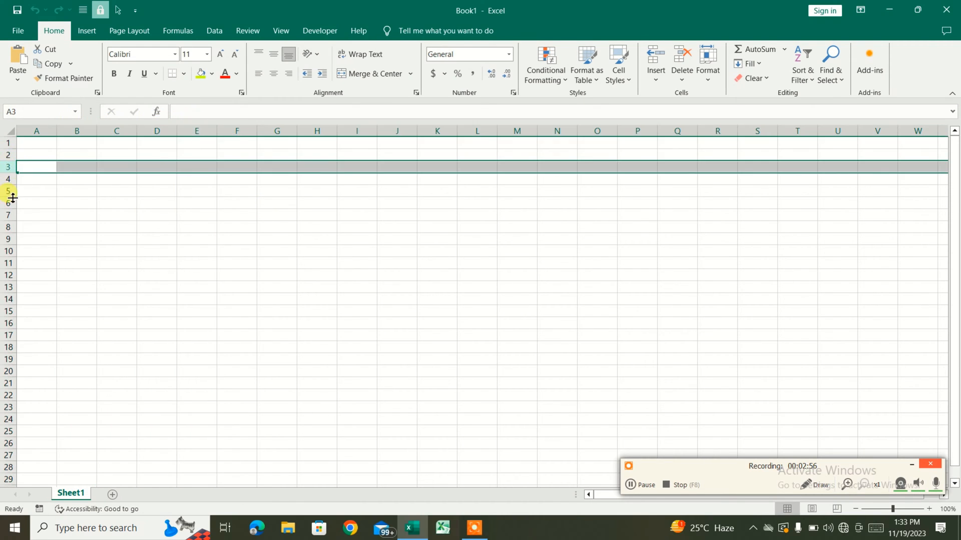
click(48, 254)
click(146, 250)
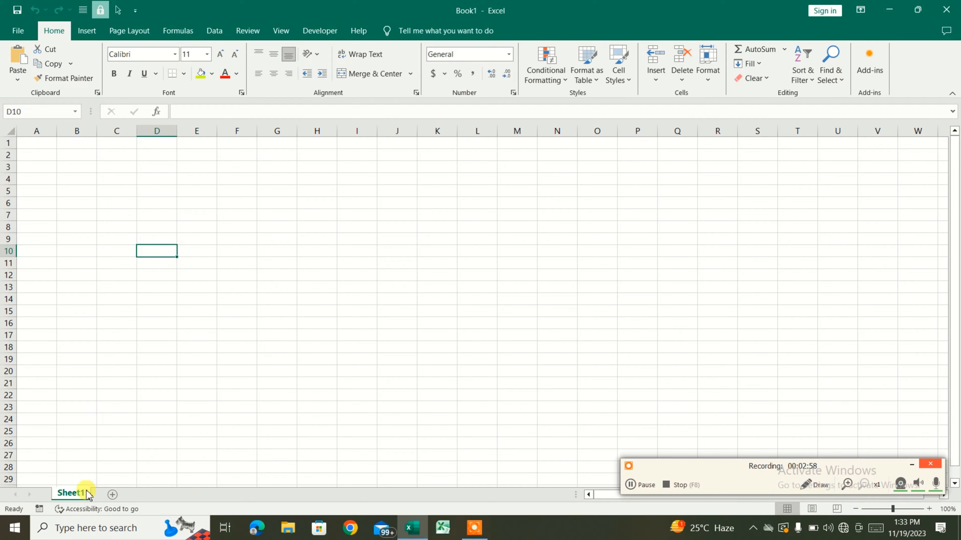
click(817, 485)
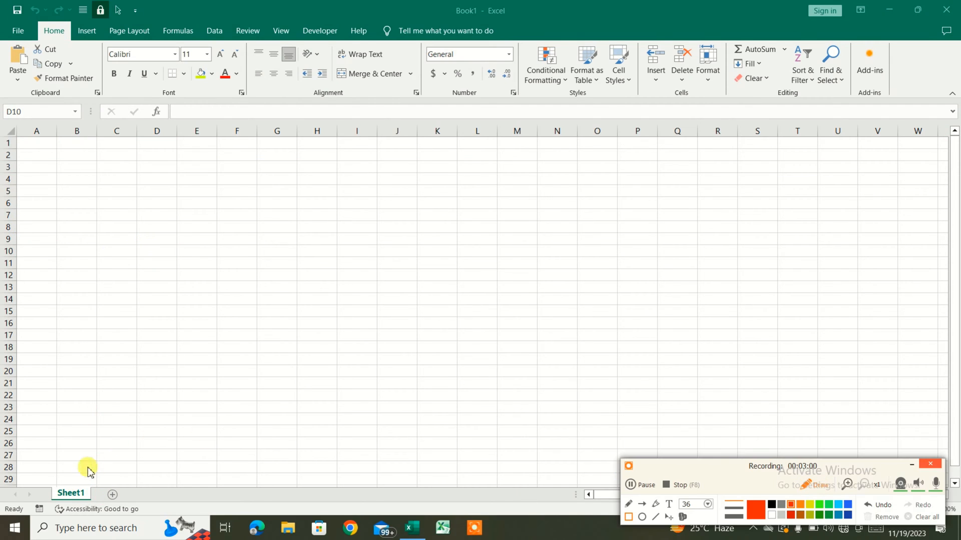
drag(42, 477, 101, 508)
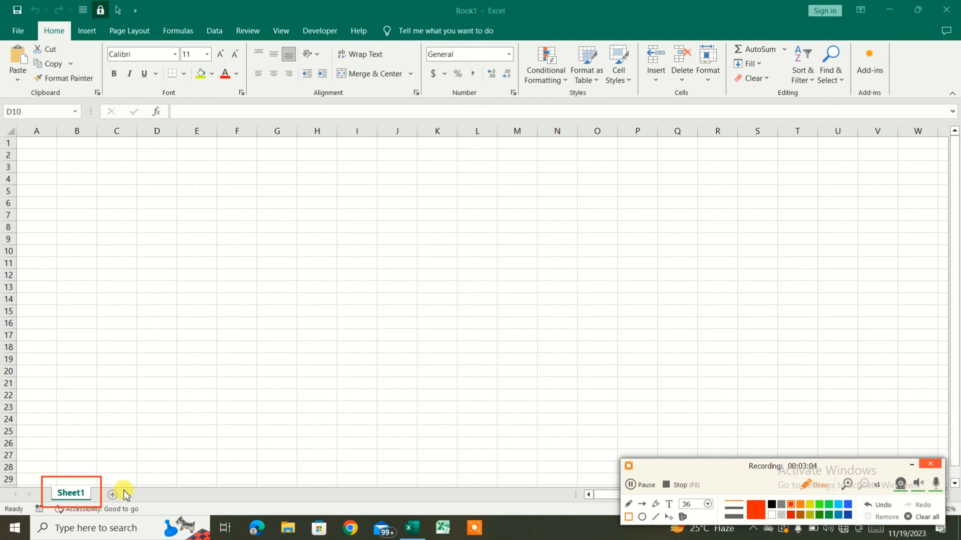
drag(126, 489, 104, 501)
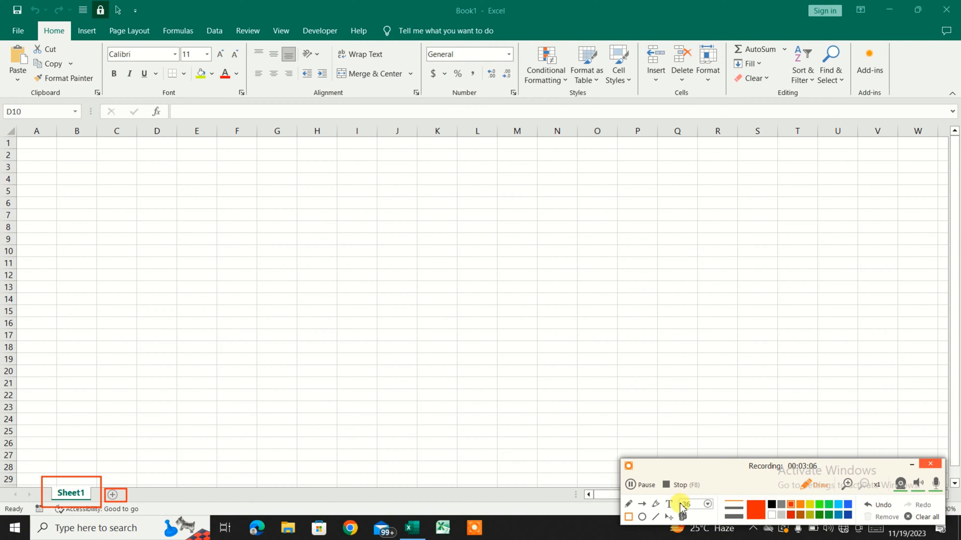
click(815, 485)
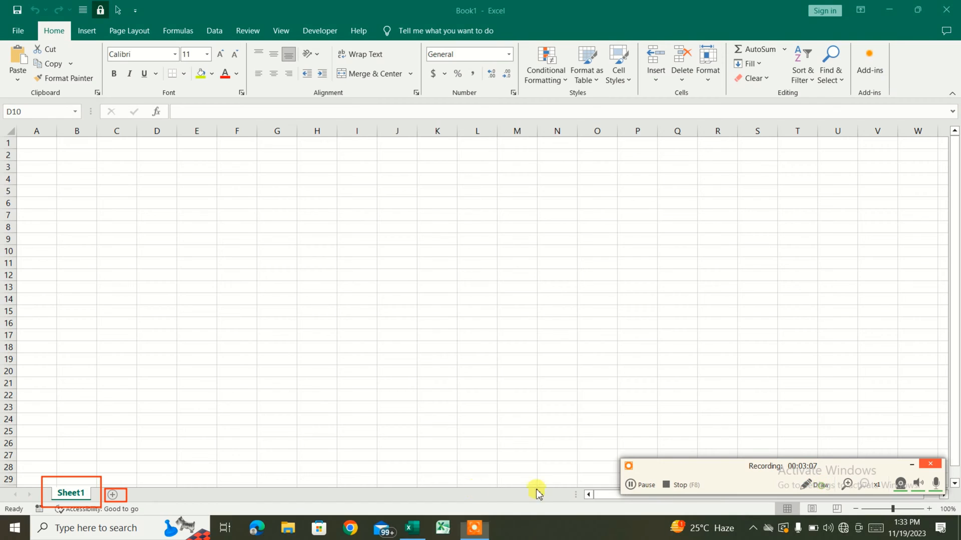
Add a second worksheet to the workbook after Sheet1
click(115, 495)
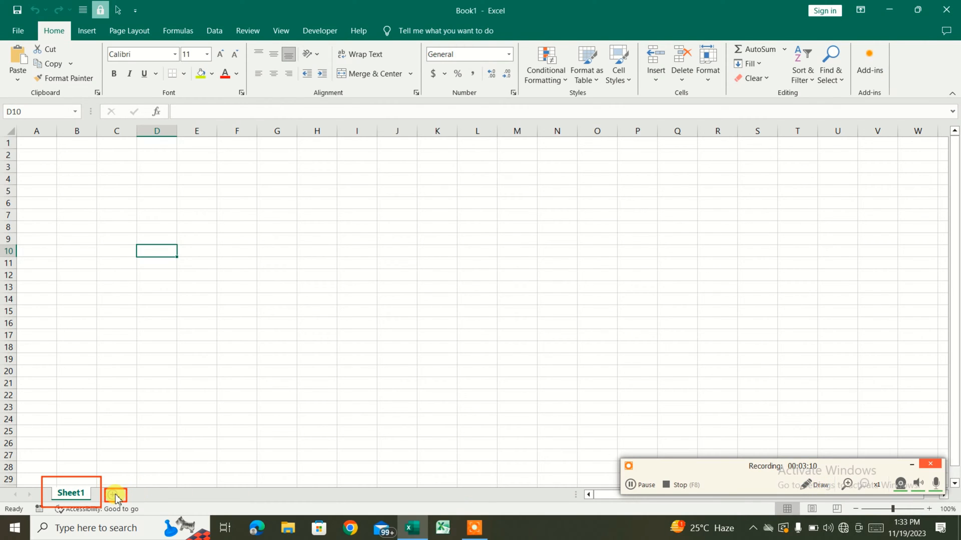
click(115, 495)
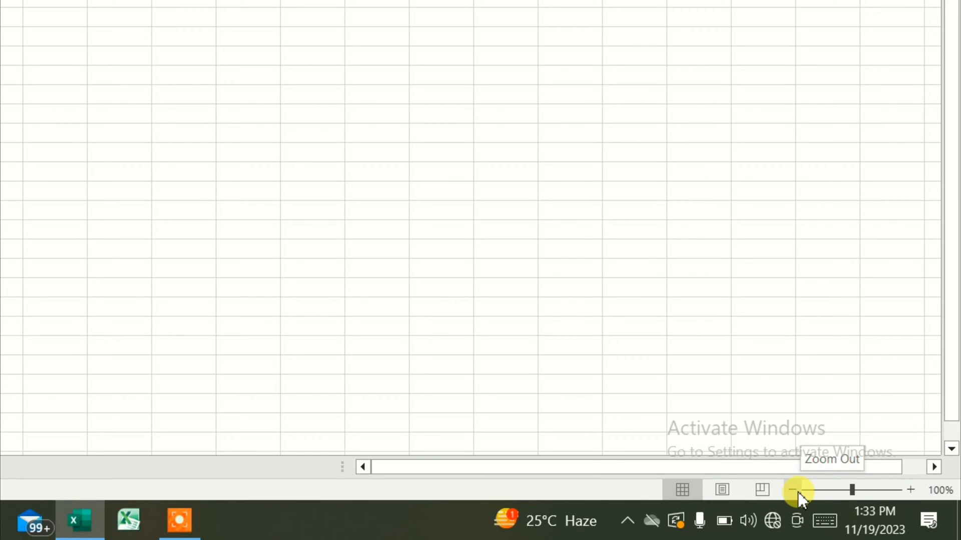
Preview the new worksheet in Page Break Preview and Page Layout view before returning to Normal view
click(762, 491)
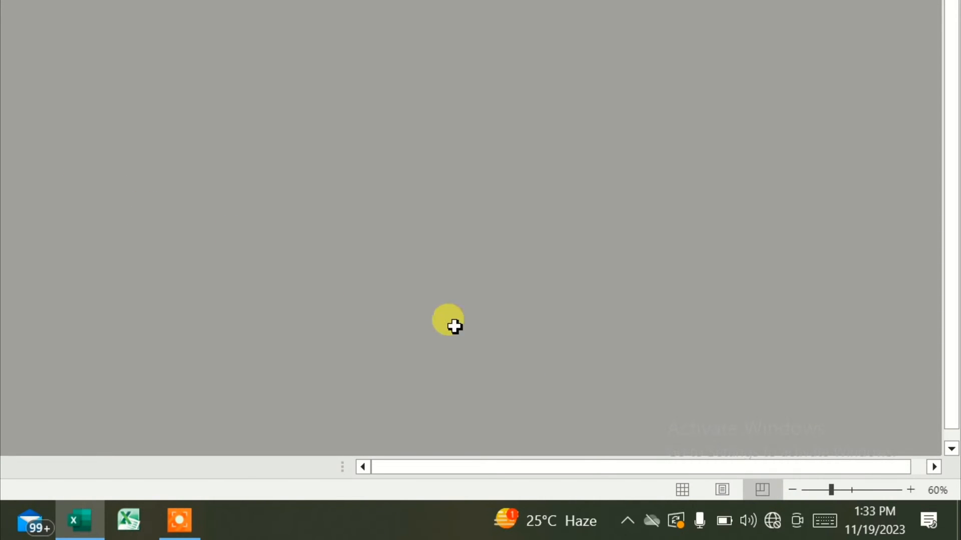
click(722, 491)
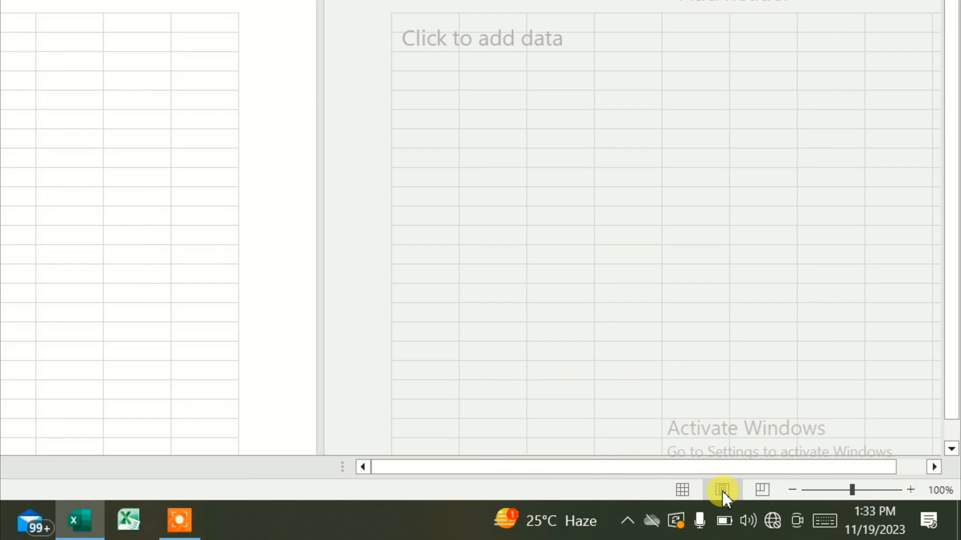
click(672, 491)
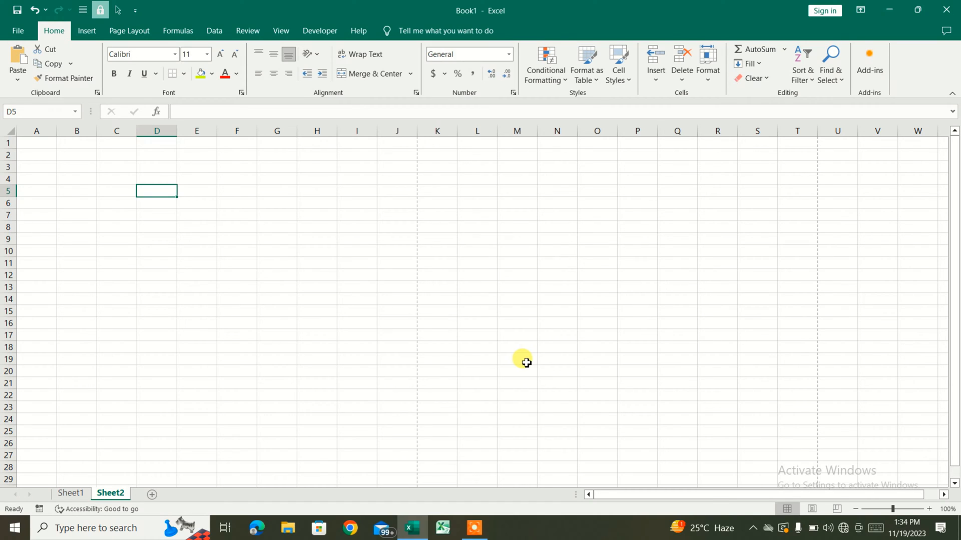
Save the workbook to the E: drive as an Excel Workbook named demo
click(18, 31)
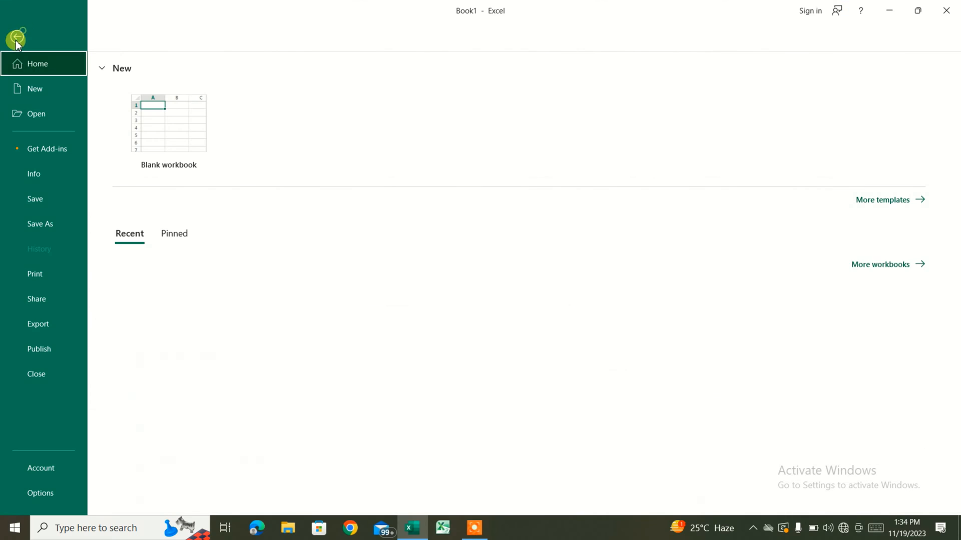
click(47, 207)
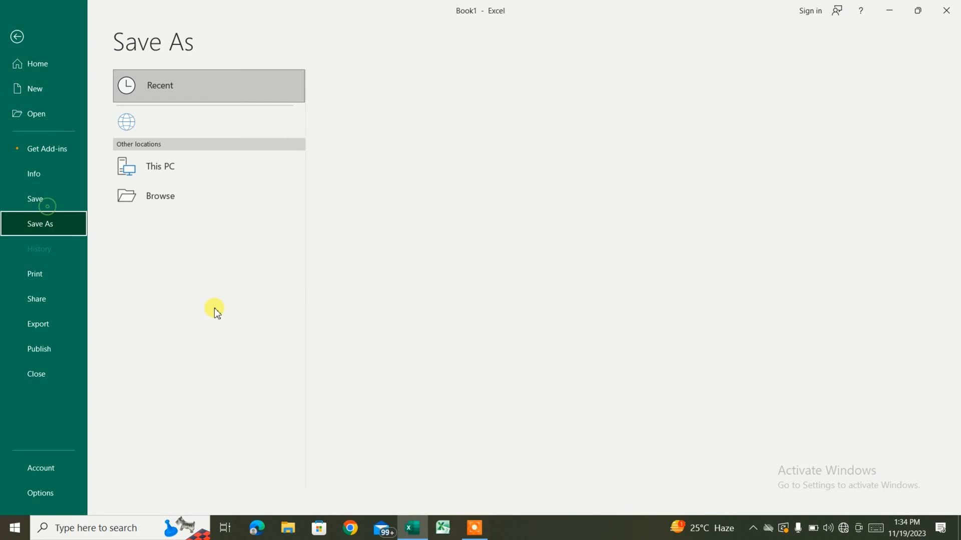
click(173, 175)
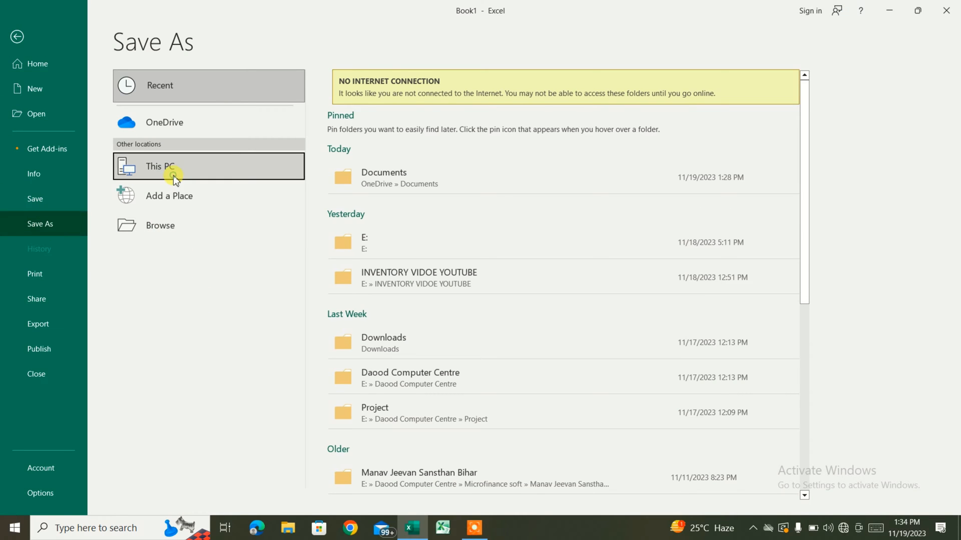
click(190, 239)
drag(104, 177, 103, 188)
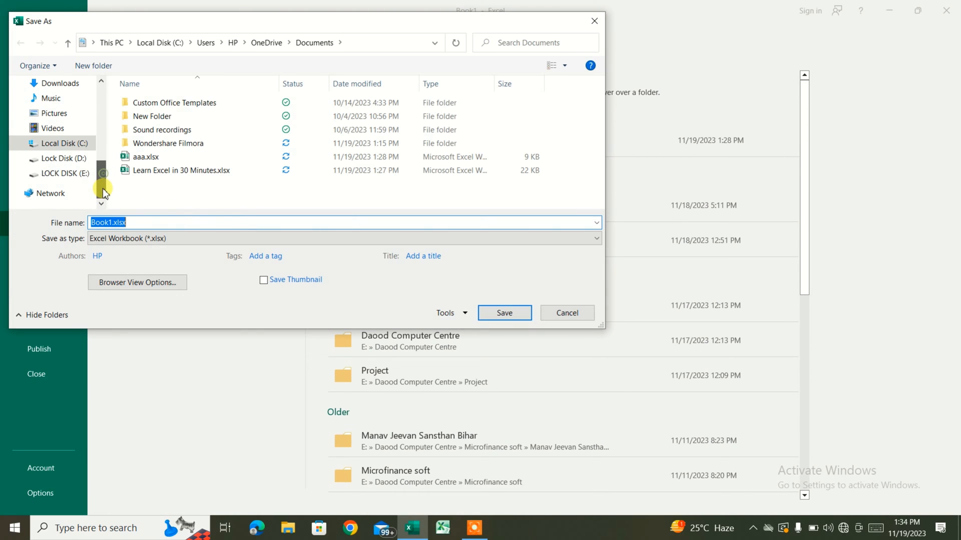
click(83, 175)
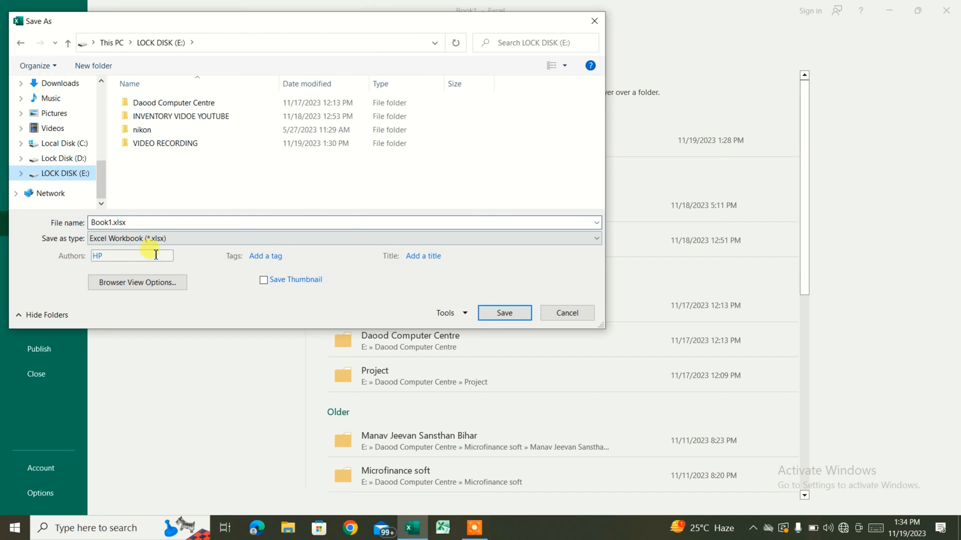
double_click(151, 221)
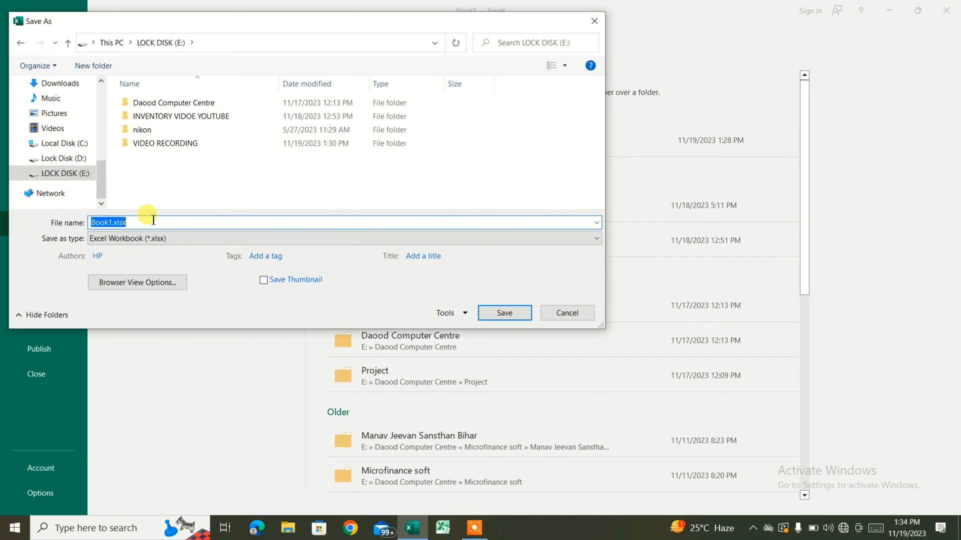
text(demo)
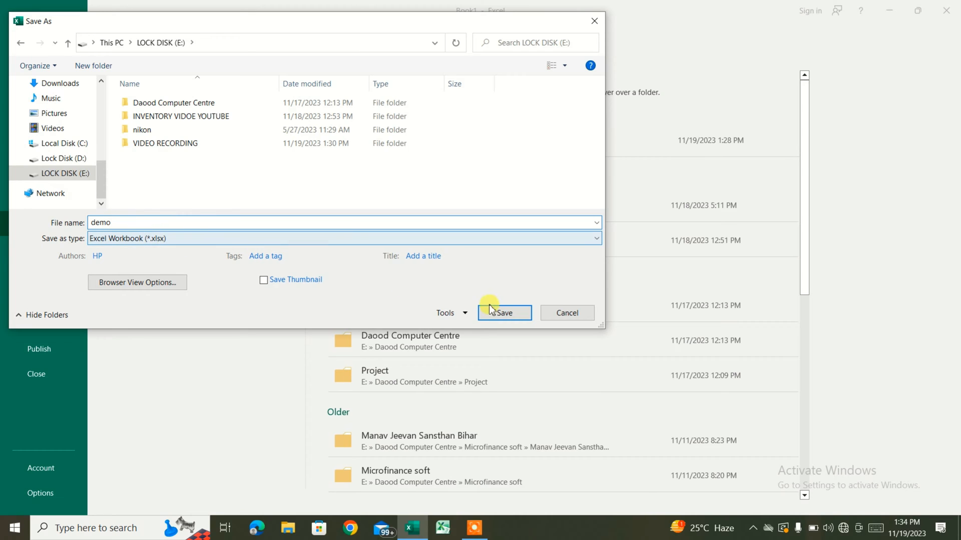
click(504, 314)
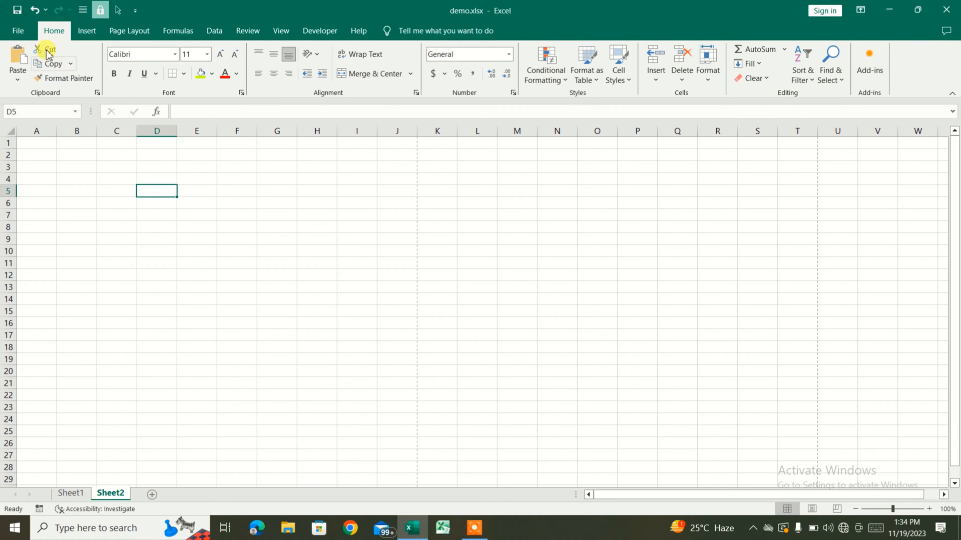
Close the workbook and reopen demo.xlsx from the recent workbooks
click(26, 30)
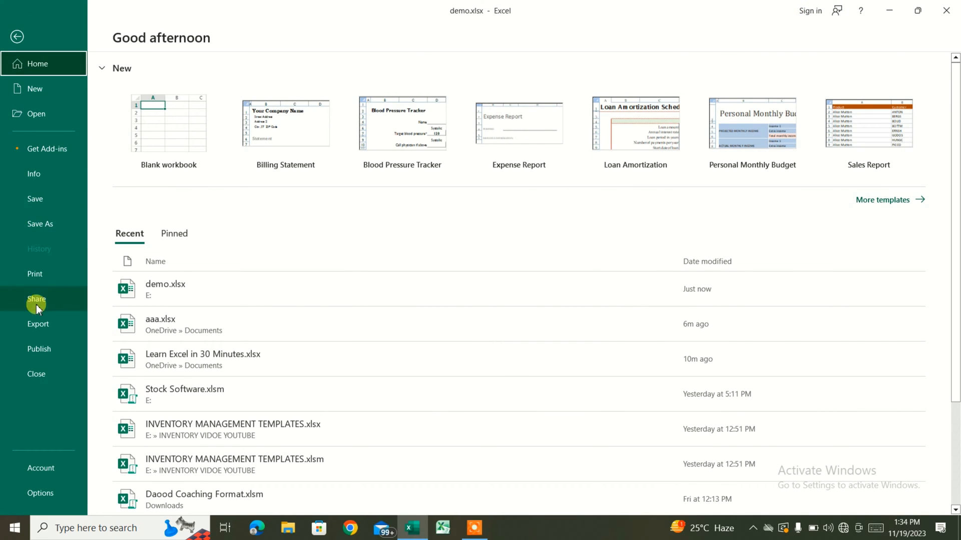
click(38, 381)
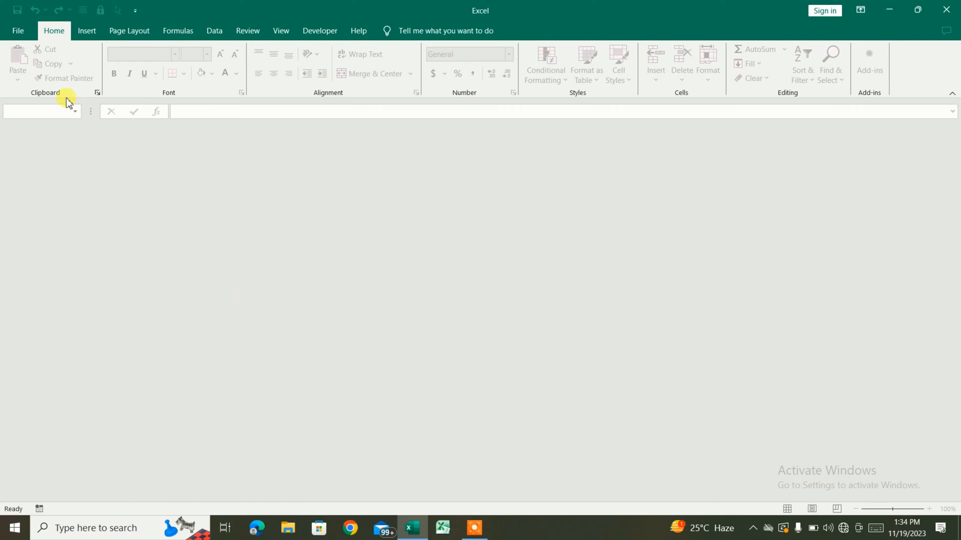
click(26, 33)
click(37, 114)
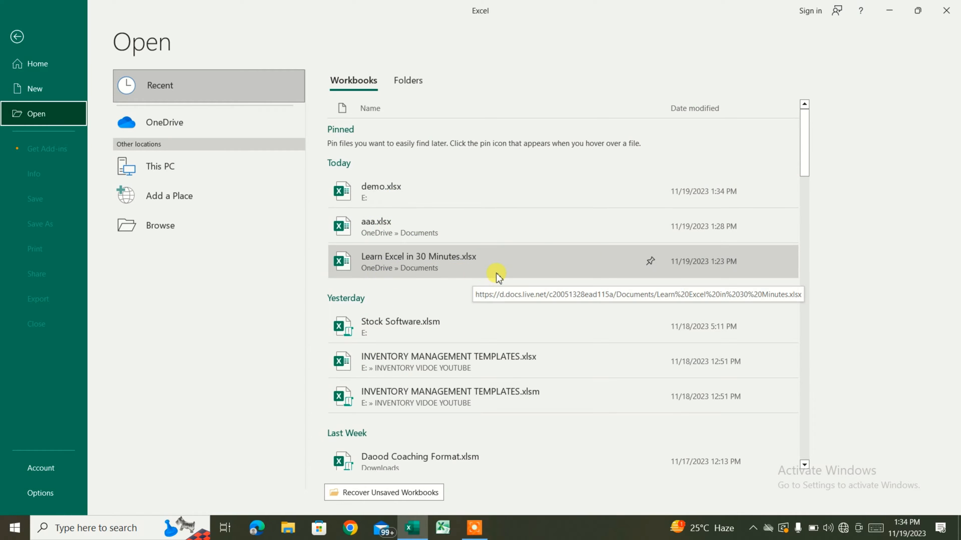
click(374, 198)
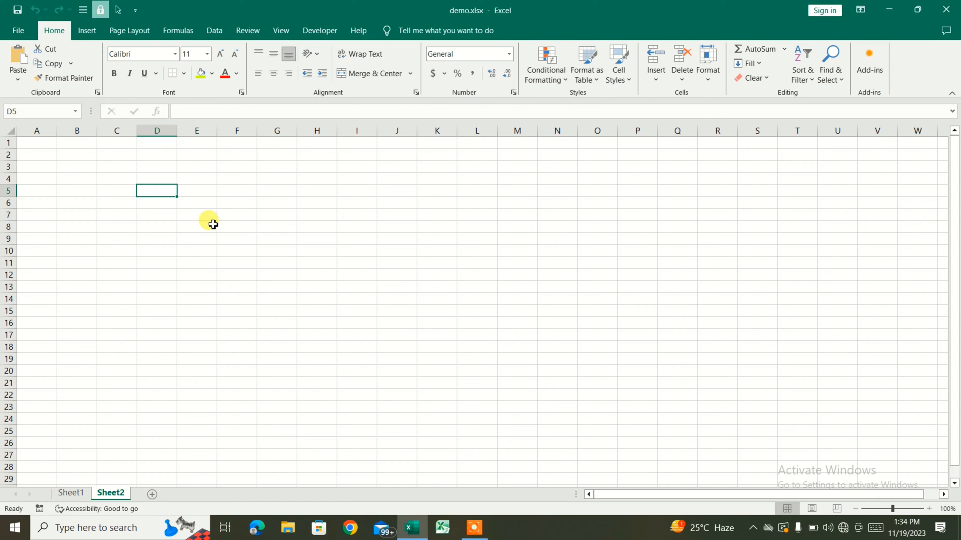
Enter the sample text sdljkfskdj, dfglj, wer and dg down cells D5 to D8 of Sheet2
text(sdljkfskdj)
key(Return)
text(dfglj)
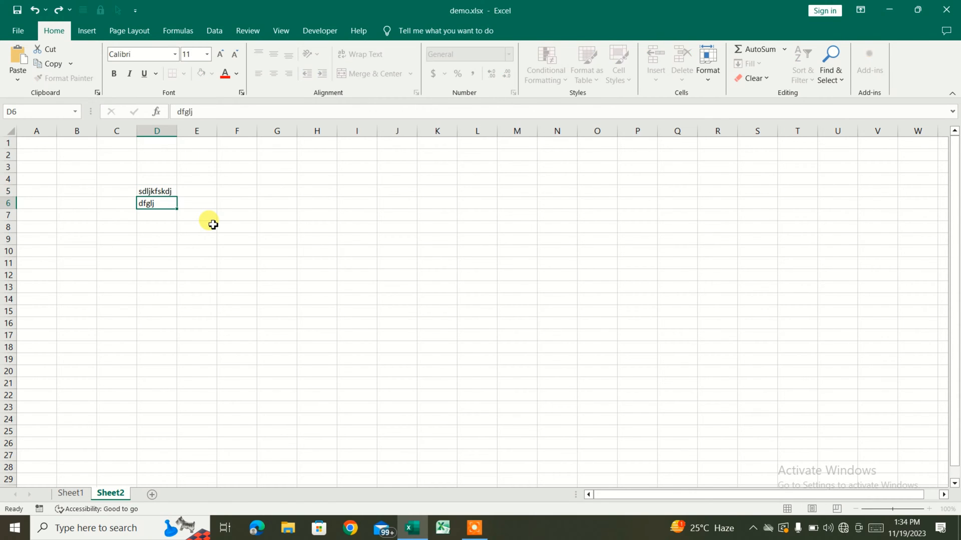
key(Return)
text(wer)
key(Return)
text(dg)
Enter dfg in cell A3, fgh in B7, dfgh in C2 and fg in F3
click(48, 166)
text(dfg)
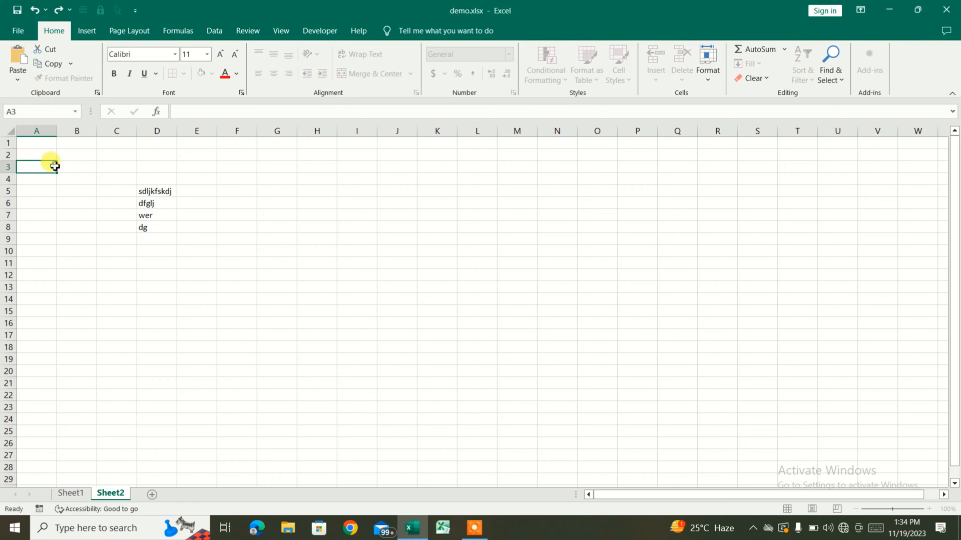
click(100, 213)
text(fgh)
click(110, 157)
text(dfgh)
click(221, 167)
text(fg)
click(239, 255)
click(238, 276)
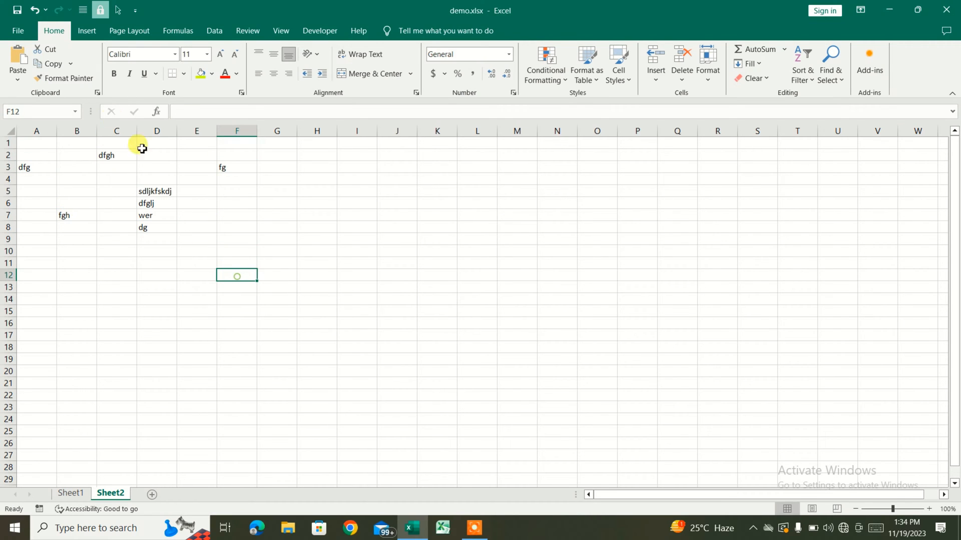
Close demo.xlsx and save the changes
click(20, 31)
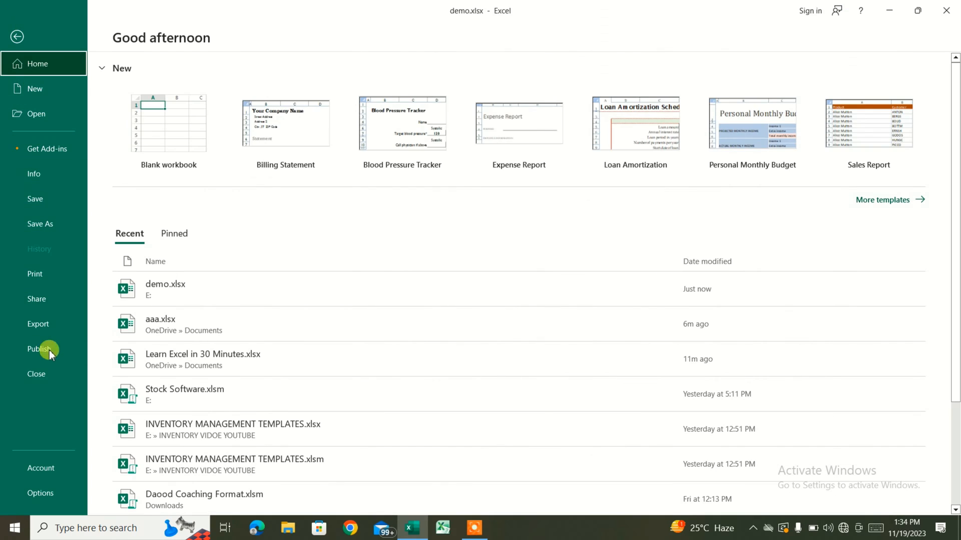
click(48, 372)
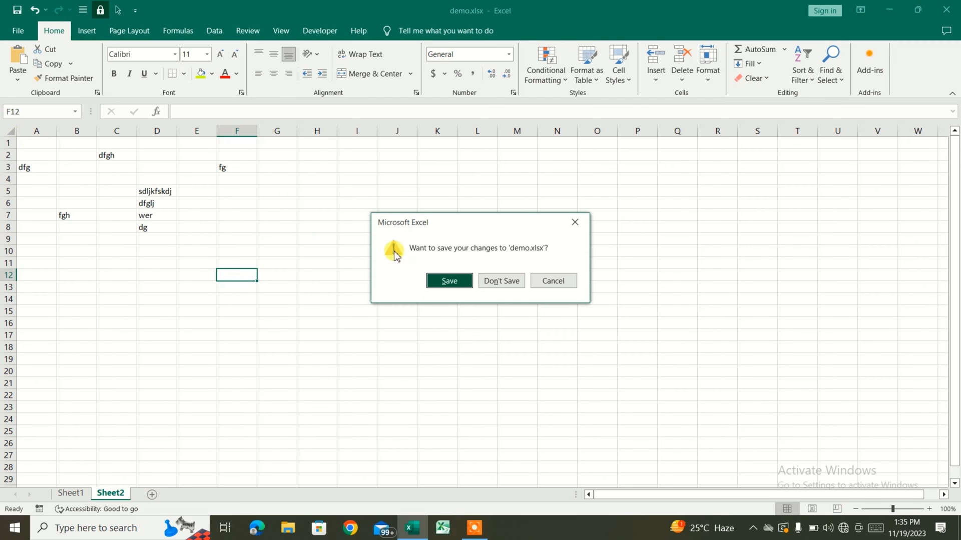
click(450, 283)
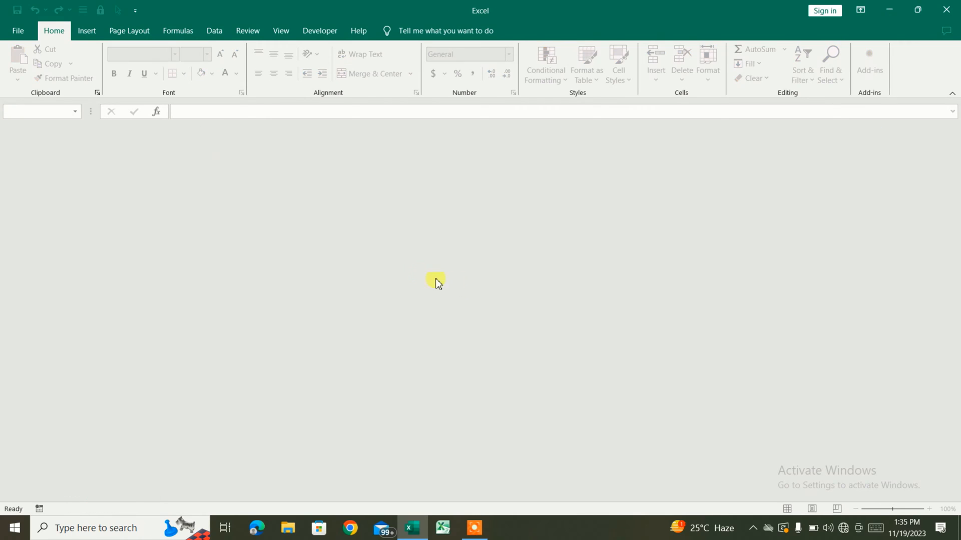
Reopen demo.xlsx from the recent workbooks and check the saved entries in cells C2 and F3
click(24, 31)
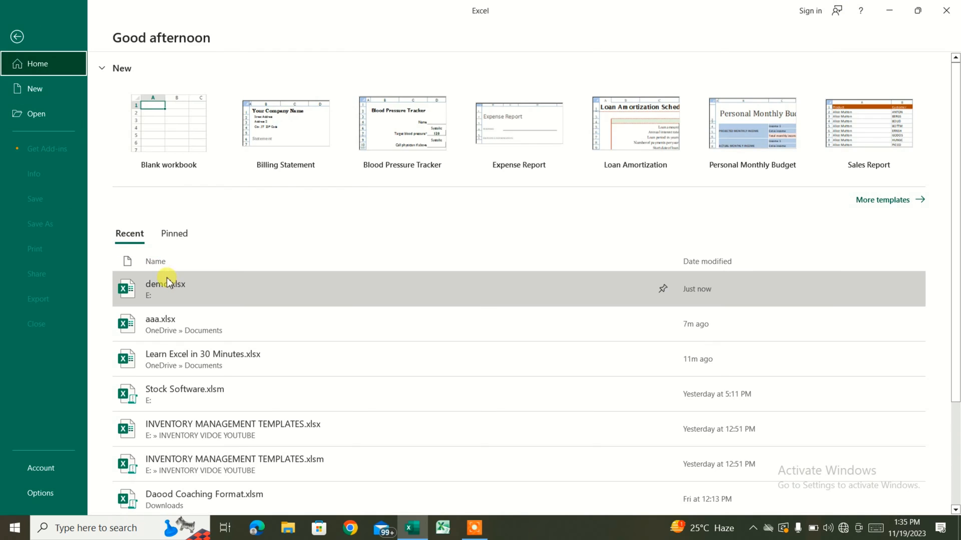
click(168, 280)
click(105, 156)
click(225, 168)
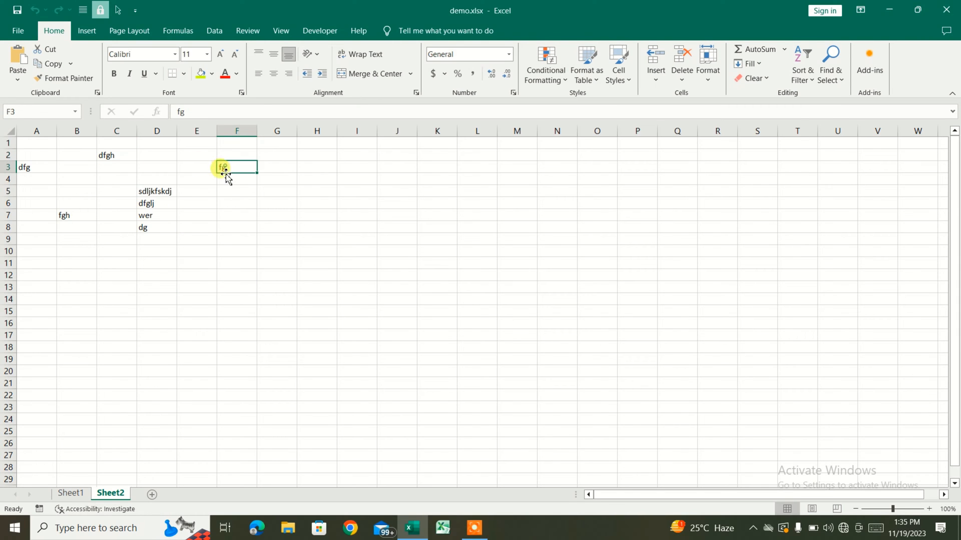
click(195, 202)
click(151, 243)
Close demo.xlsx and browse the D: and C: drives for a workbook to open
click(18, 30)
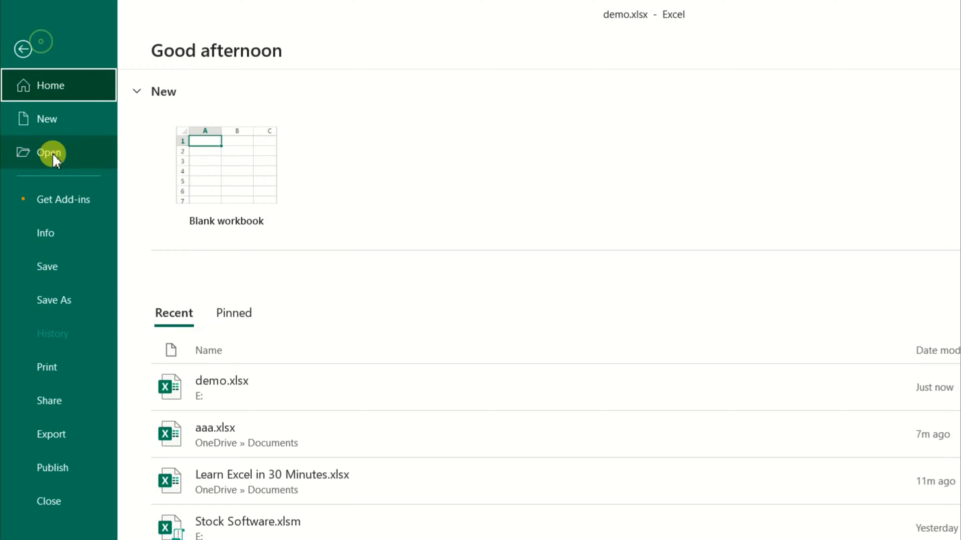
click(62, 491)
click(24, 41)
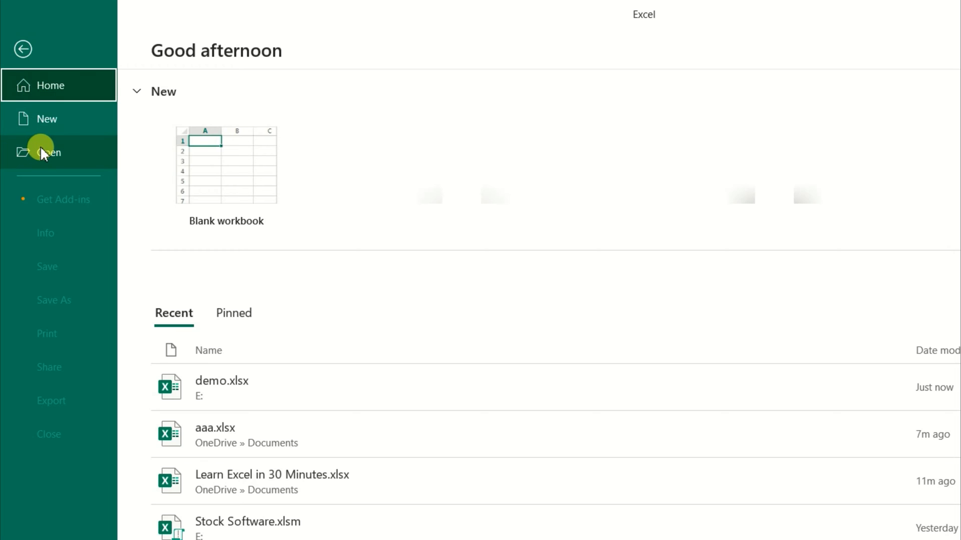
click(41, 150)
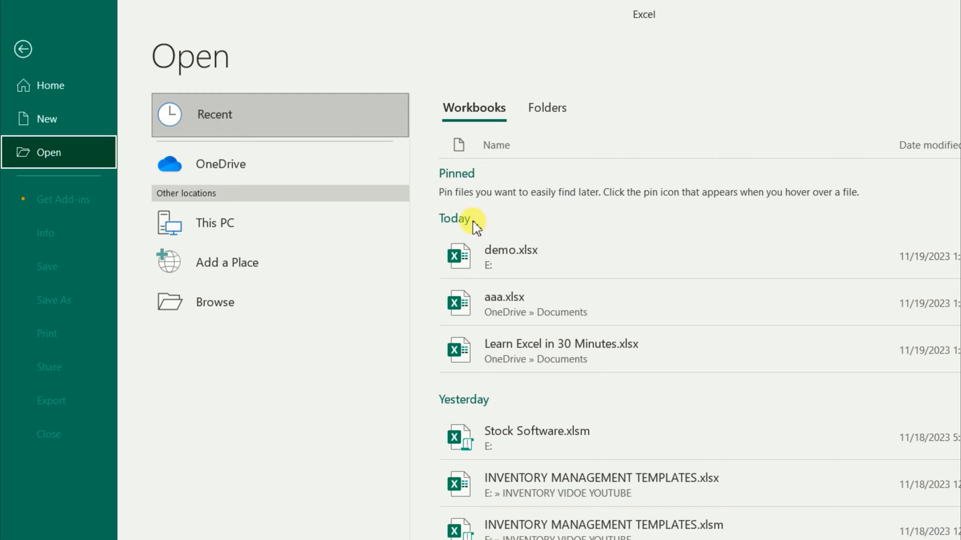
click(264, 322)
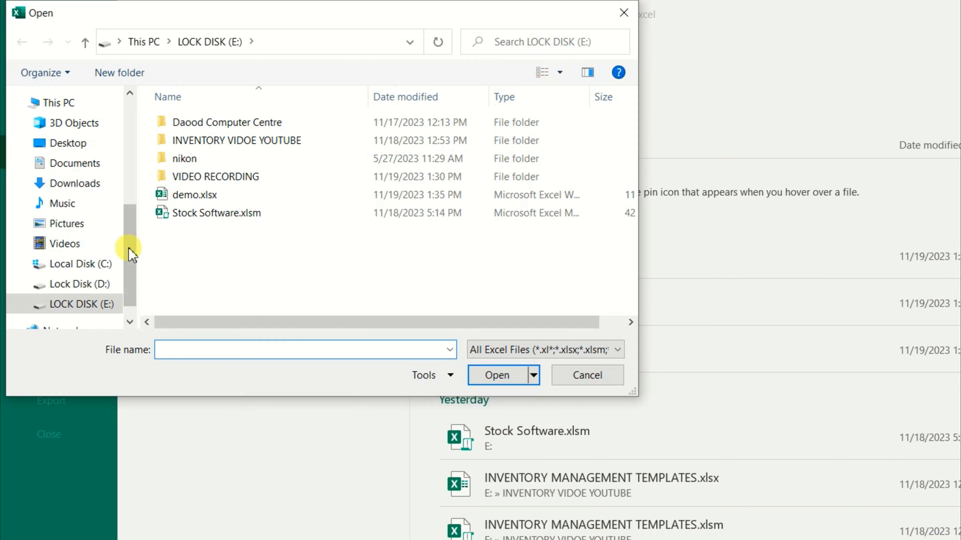
click(80, 283)
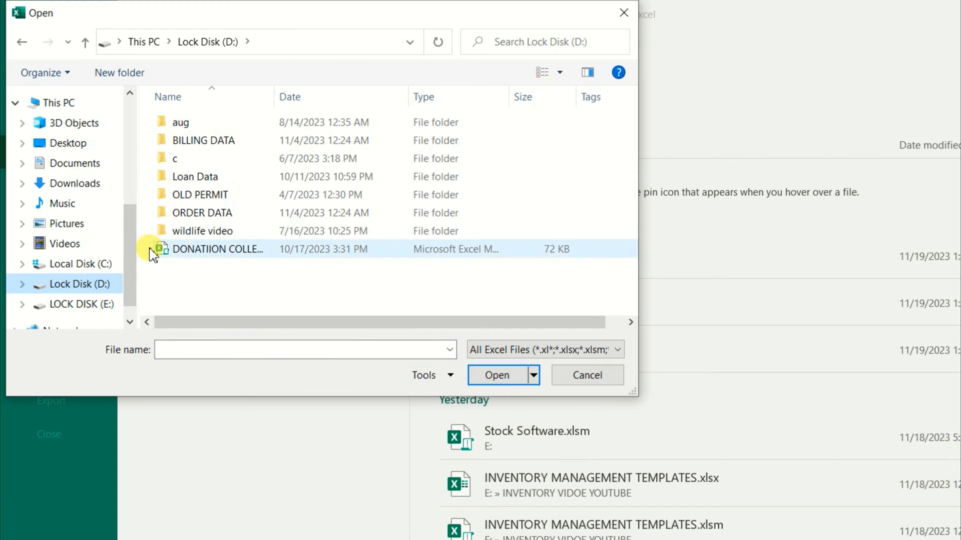
click(95, 263)
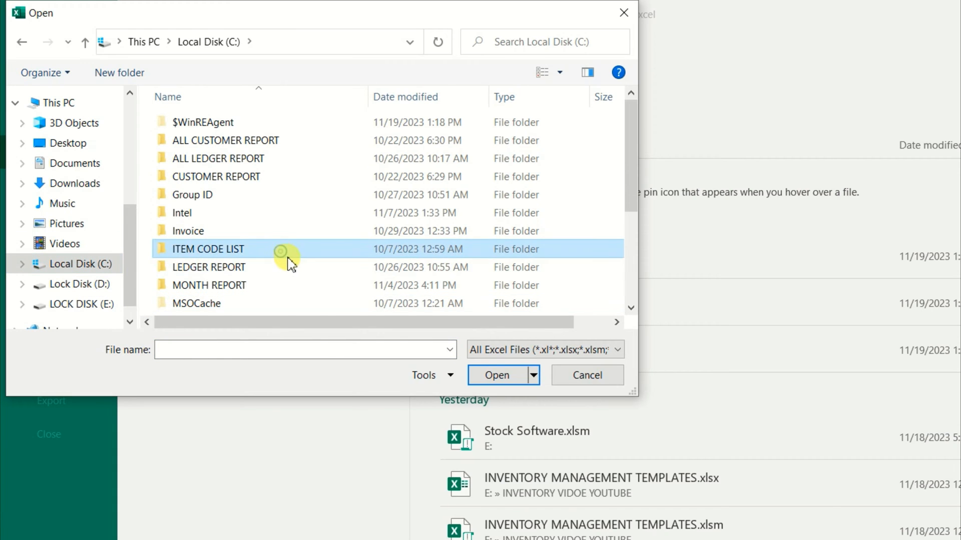
scroll(284, 258, down, 3)
Open the workbook Learn Excel in 30 Minutes.xlsx from the Documents folder
click(64, 170)
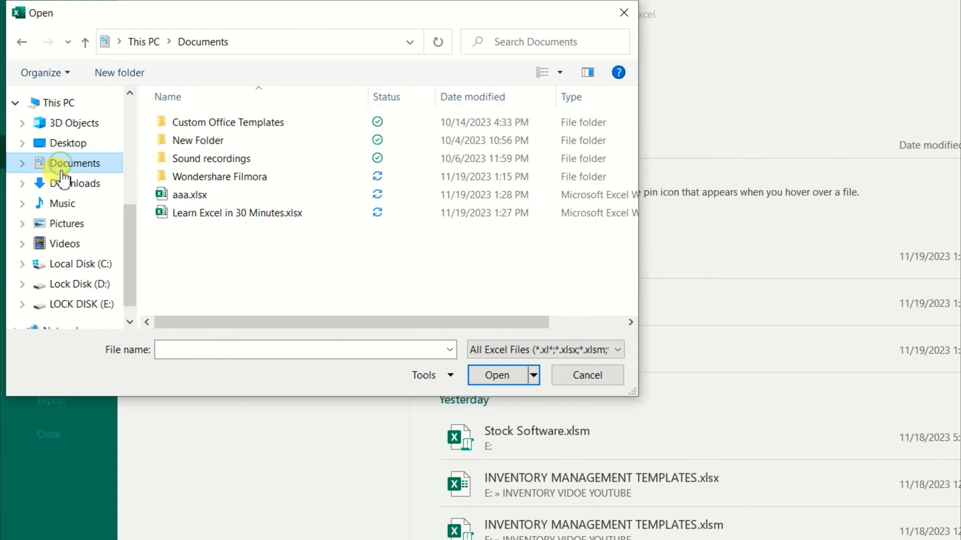
click(246, 214)
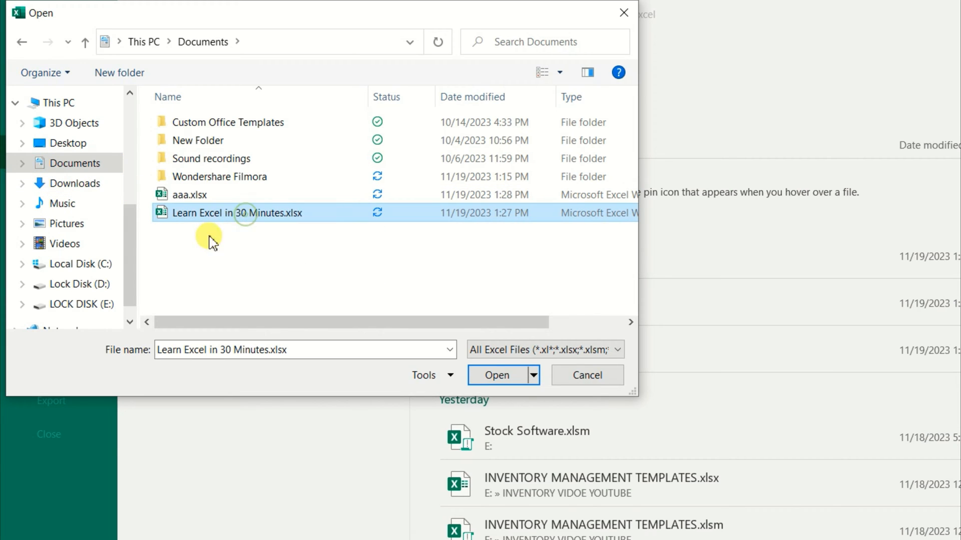
click(496, 376)
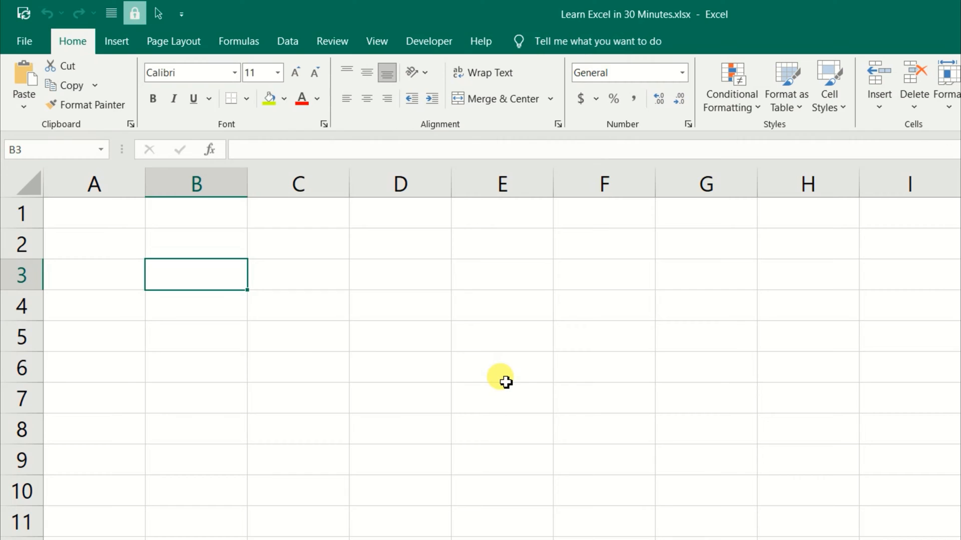
Select cell B5, columns A, B and C one at a time, and cell C5
scroll(505, 383, up, 2)
scroll(508, 384, up, 1)
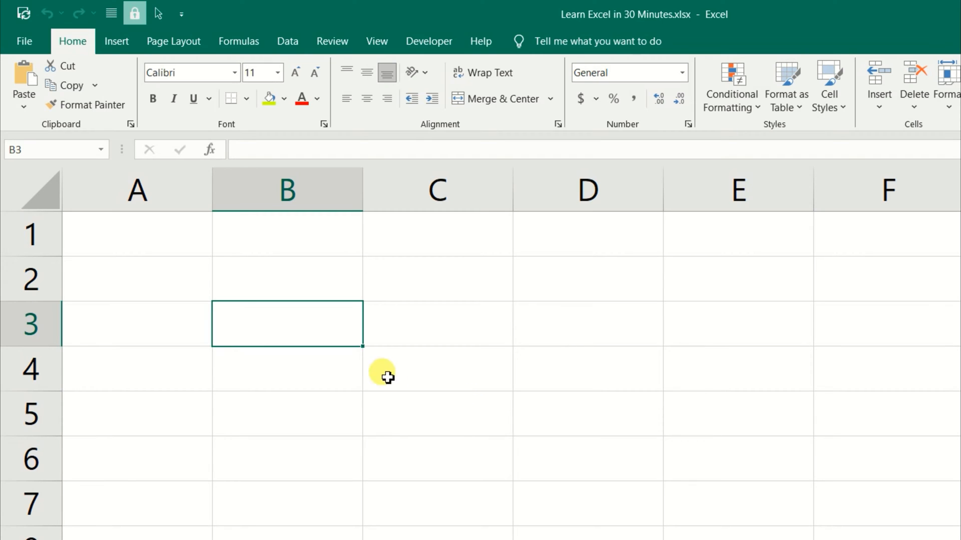
click(329, 398)
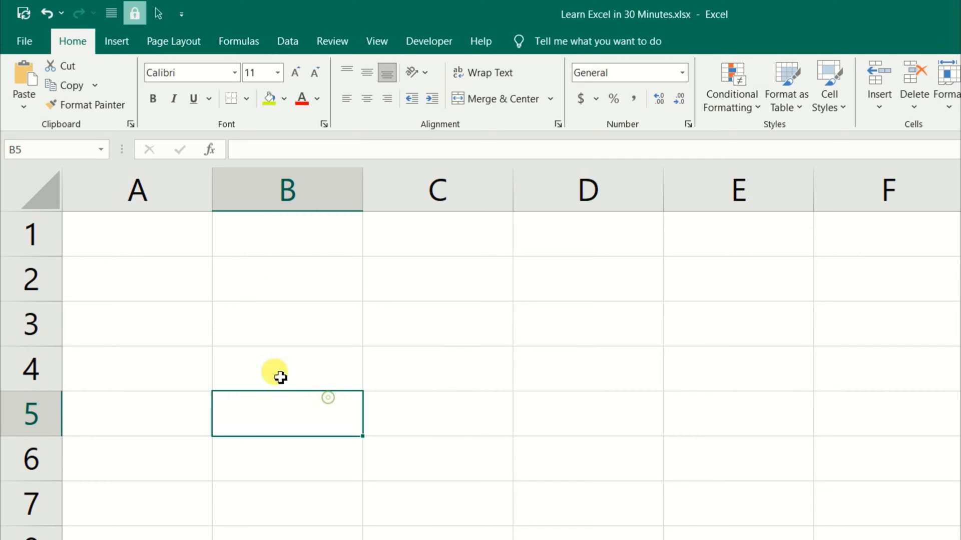
click(178, 192)
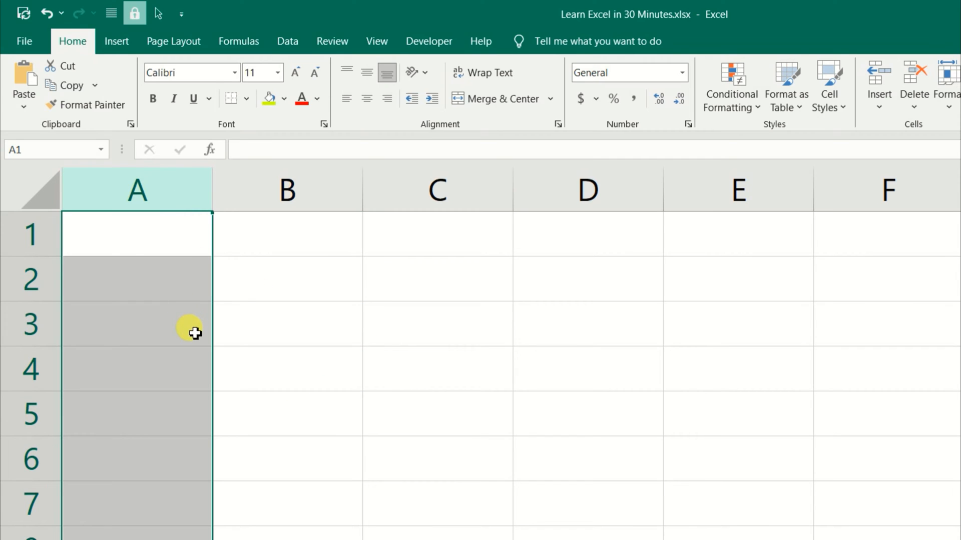
click(270, 193)
click(469, 198)
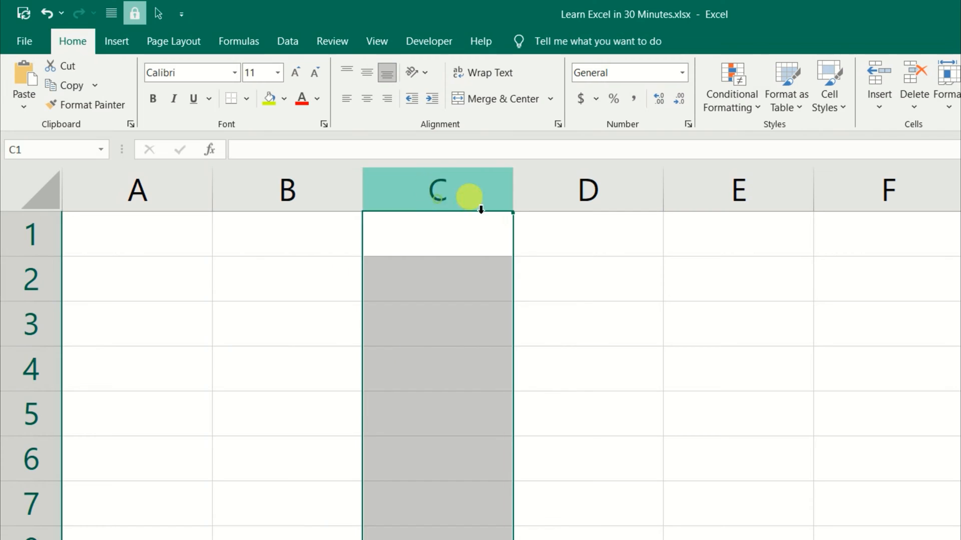
click(398, 403)
Select entire rows 3, 4 and 5 one at a time
click(62, 329)
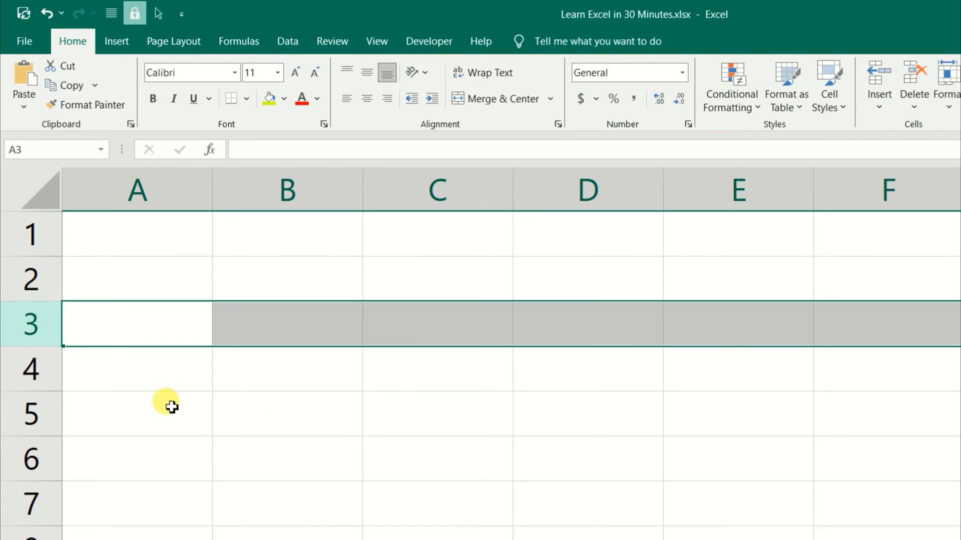
click(49, 376)
click(47, 408)
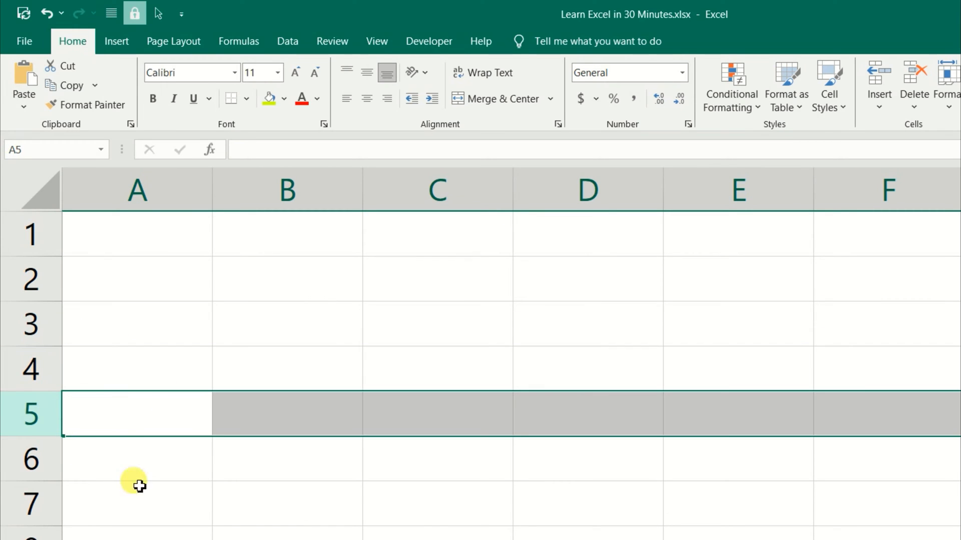
Select cells B7, B3 and B4, and the entire columns B, C and D, one at a time
click(308, 493)
click(331, 325)
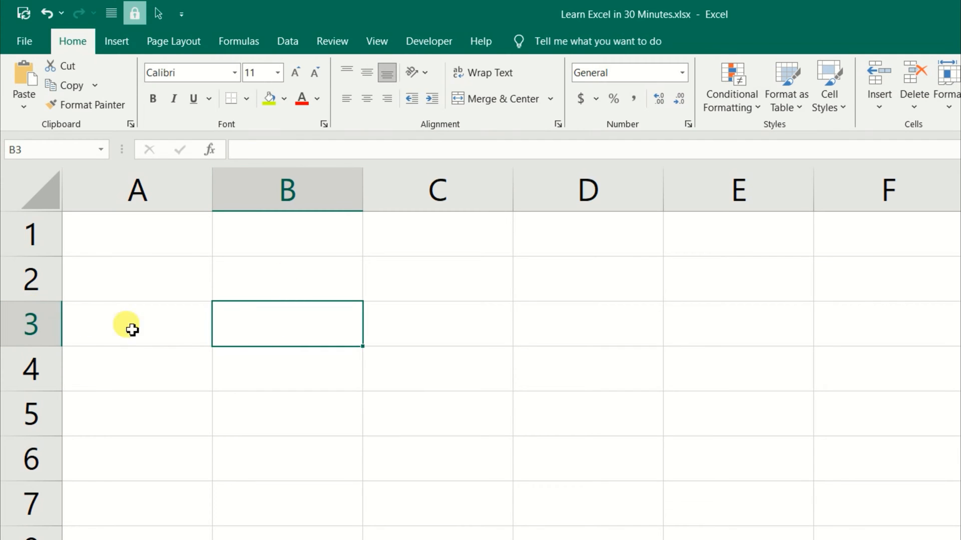
click(264, 373)
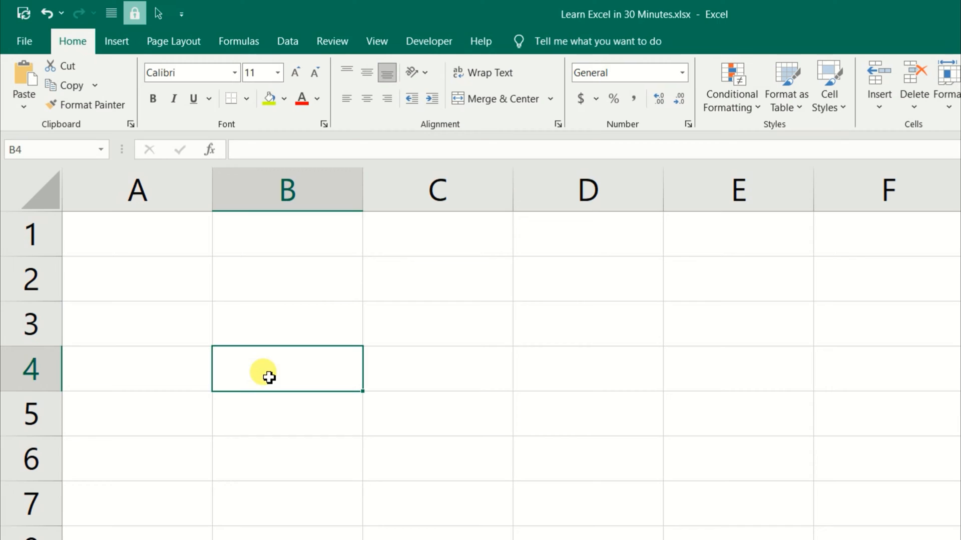
click(306, 190)
click(437, 189)
click(587, 191)
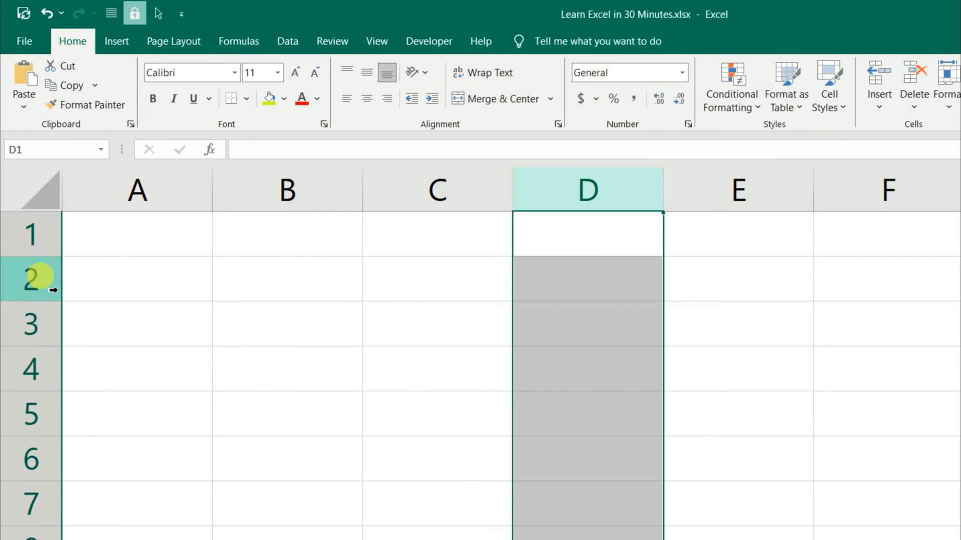
Select the entire rows 2, 3, 5 and 6 one at a time
click(36, 277)
click(38, 323)
click(37, 412)
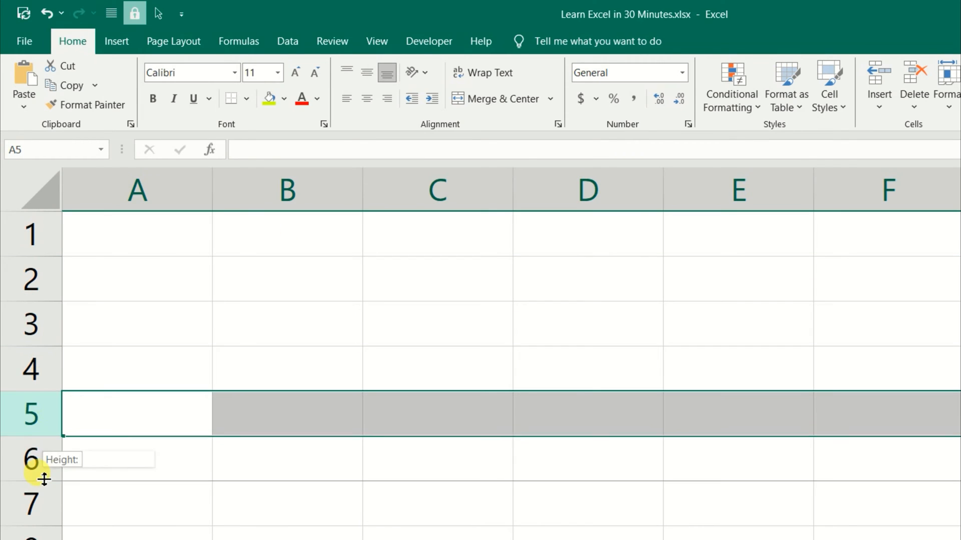
click(36, 456)
Widen the Name Box beside the formula bar to about twice its width and select cell A4
click(145, 475)
click(281, 333)
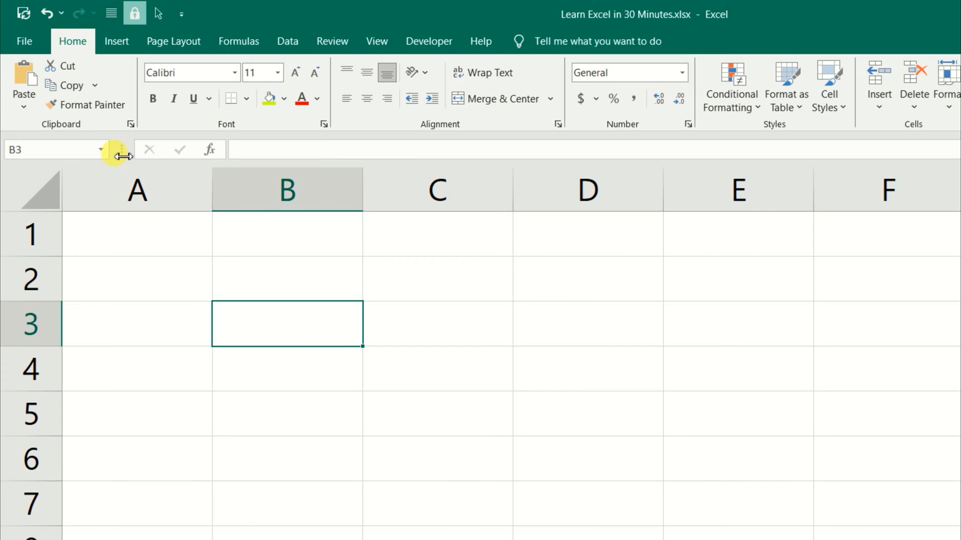
drag(119, 151, 217, 152)
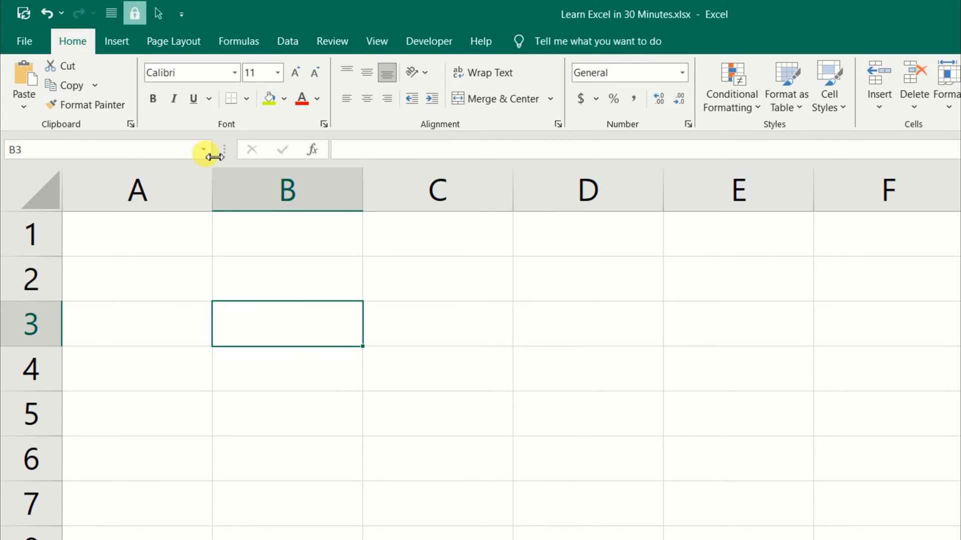
click(194, 375)
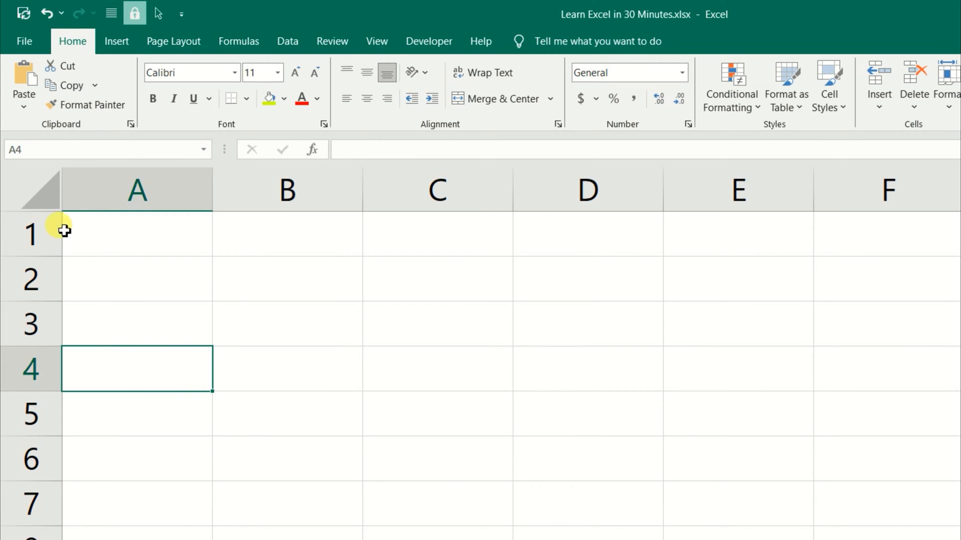
Select the entire worksheet at once, then clear that selection by selecting cell A3
click(45, 193)
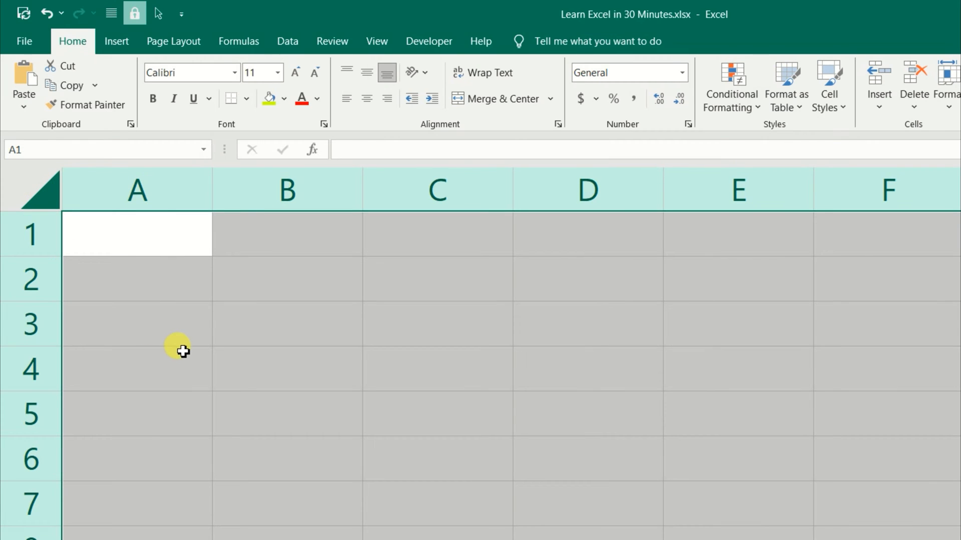
click(48, 199)
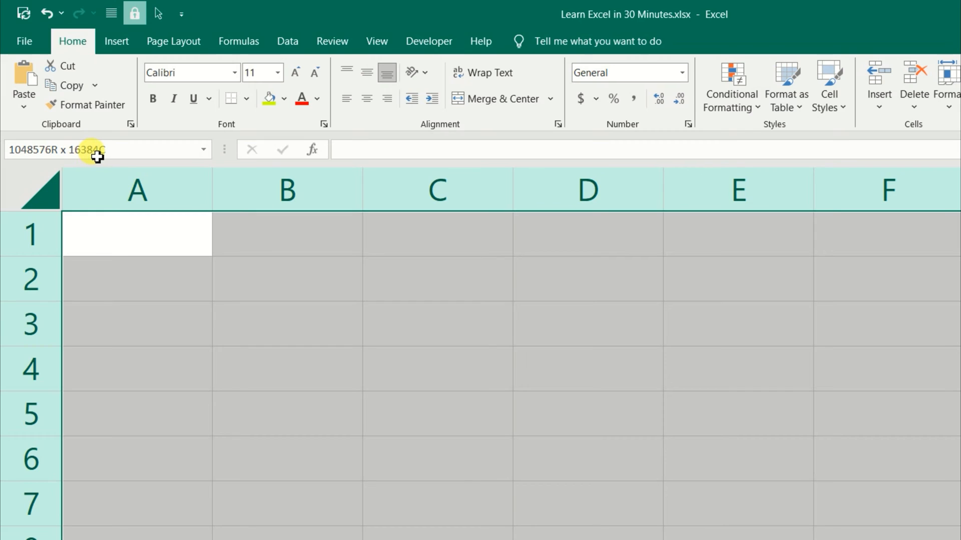
drag(98, 157, 90, 310)
click(148, 332)
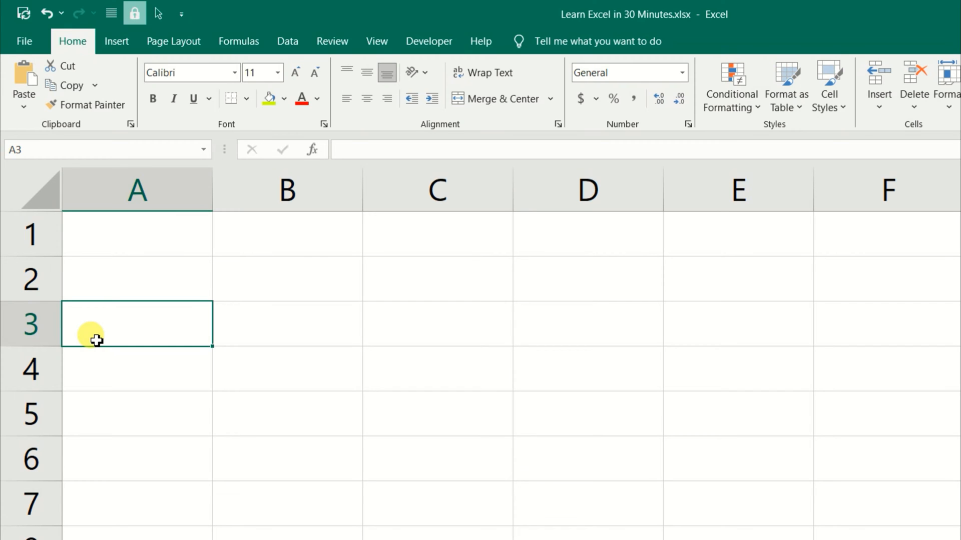
Select the individual cells B2, B4, A2, C2, D3 and A2 one at a time
click(247, 291)
click(247, 382)
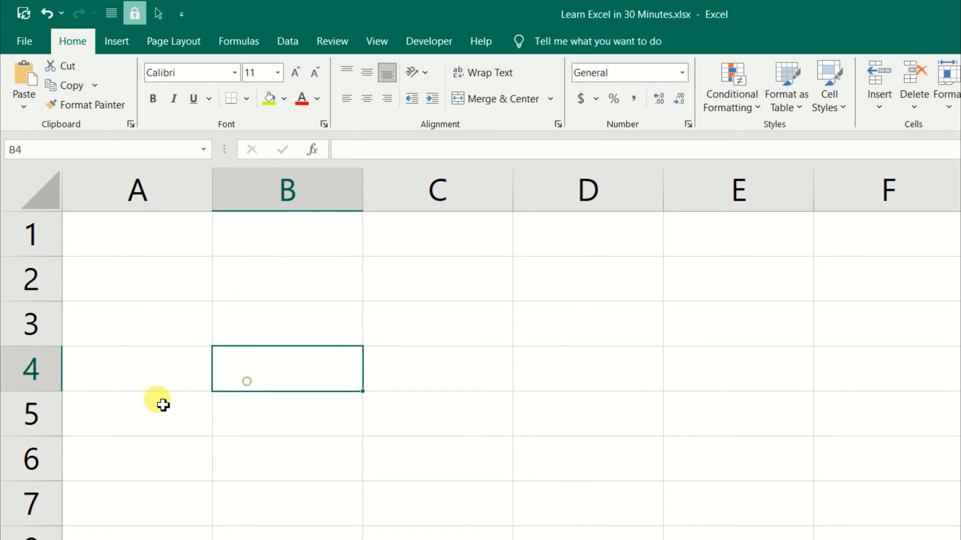
click(166, 285)
click(403, 285)
click(635, 310)
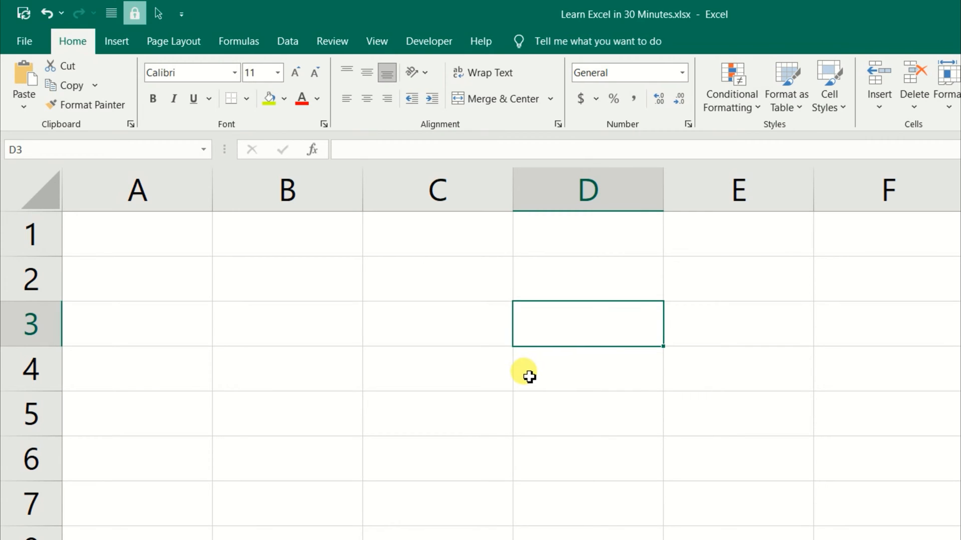
click(196, 278)
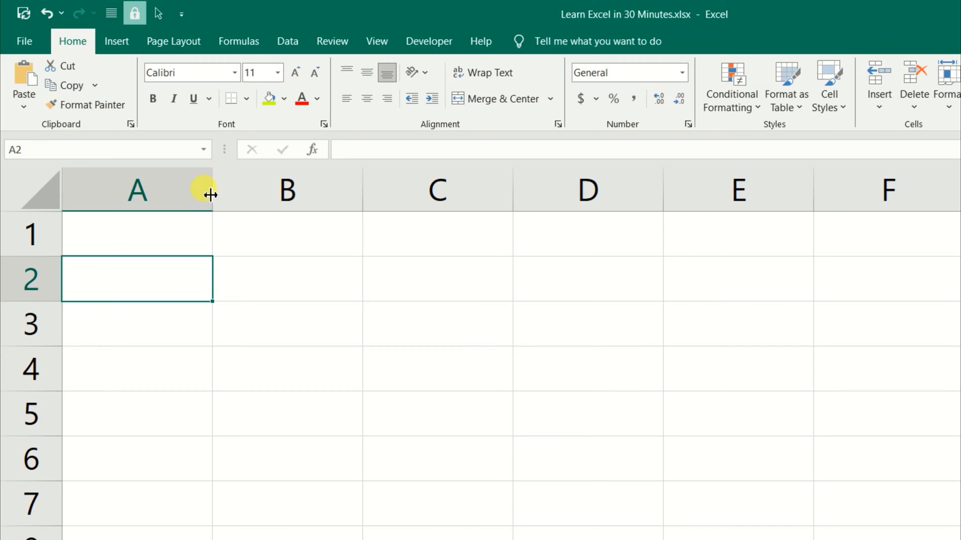
Stretch column A to a width of about 16.78, then narrow it to slightly less than column B
drag(211, 194, 353, 209)
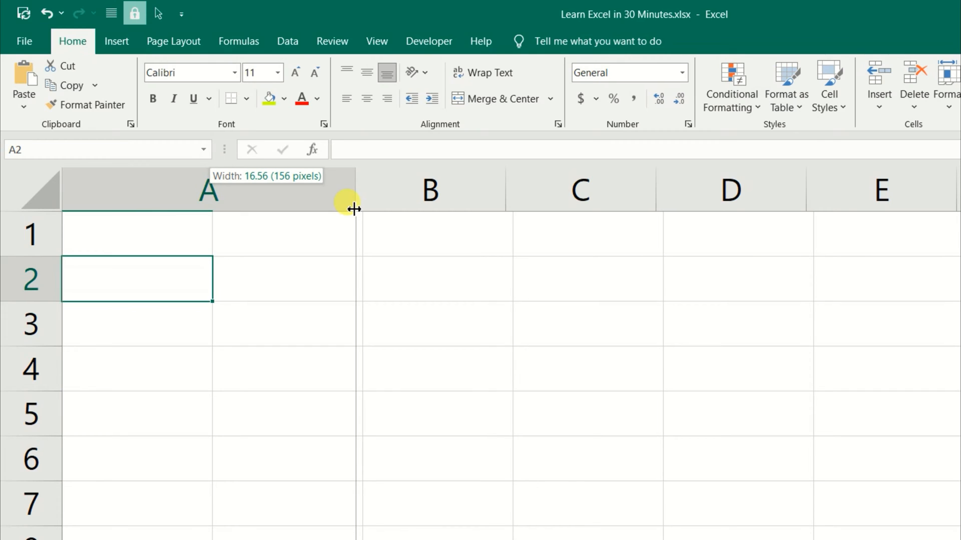
drag(354, 209, 356, 209)
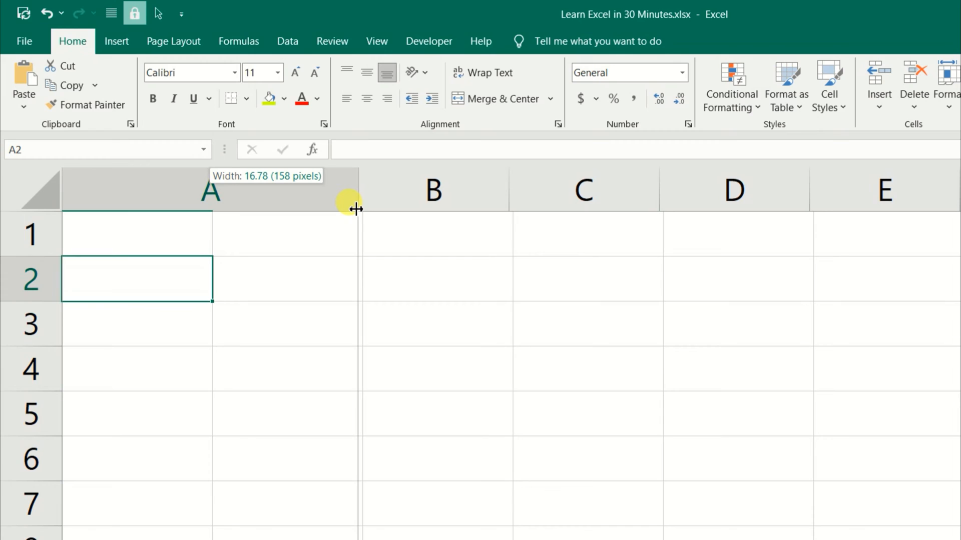
drag(356, 209, 198, 192)
click(257, 308)
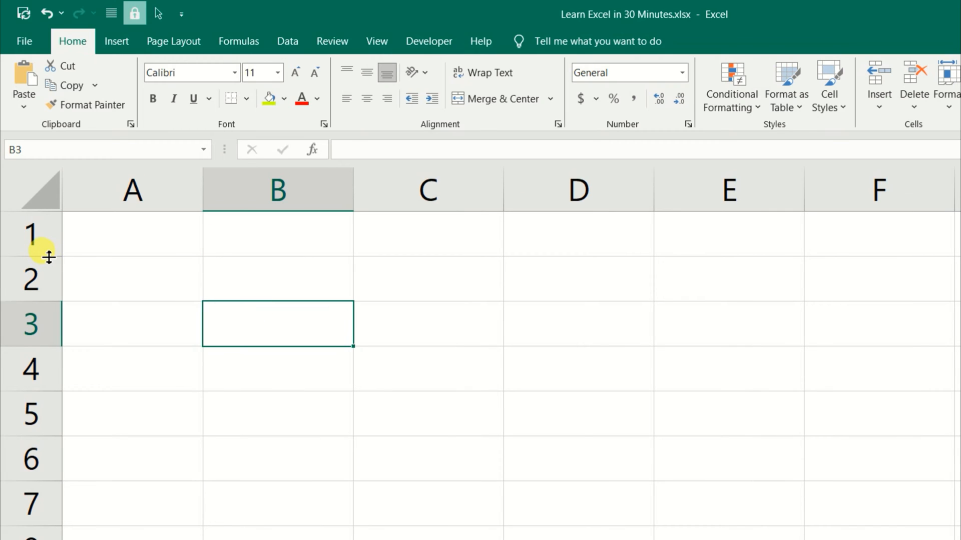
Increase the height of row 1 slightly and select cells A3, B2 and B3 one at a time
mouse_move(48, 258)
mouse_down()
mouse_move(47, 285)
mouse_move(57, 258)
mouse_up()
click(142, 308)
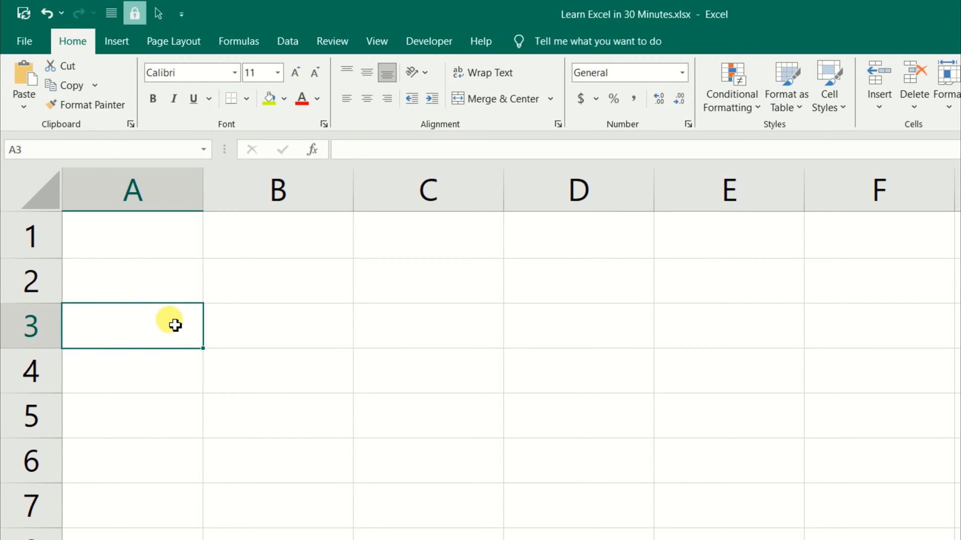
click(242, 279)
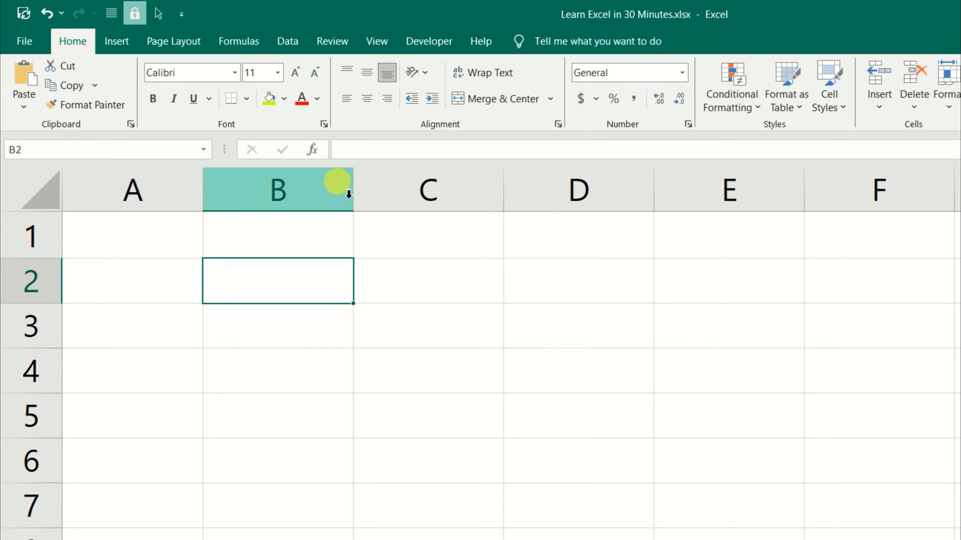
drag(352, 192, 352, 193)
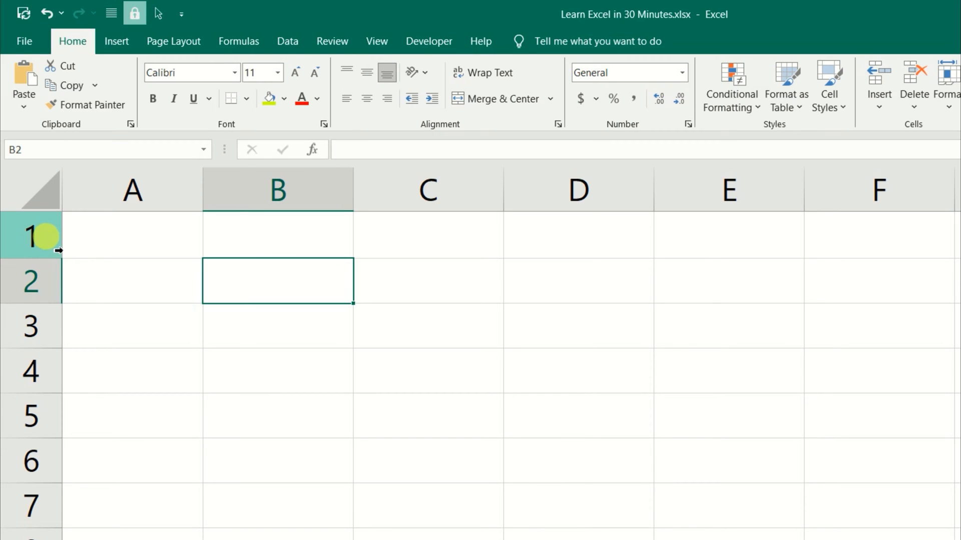
click(215, 319)
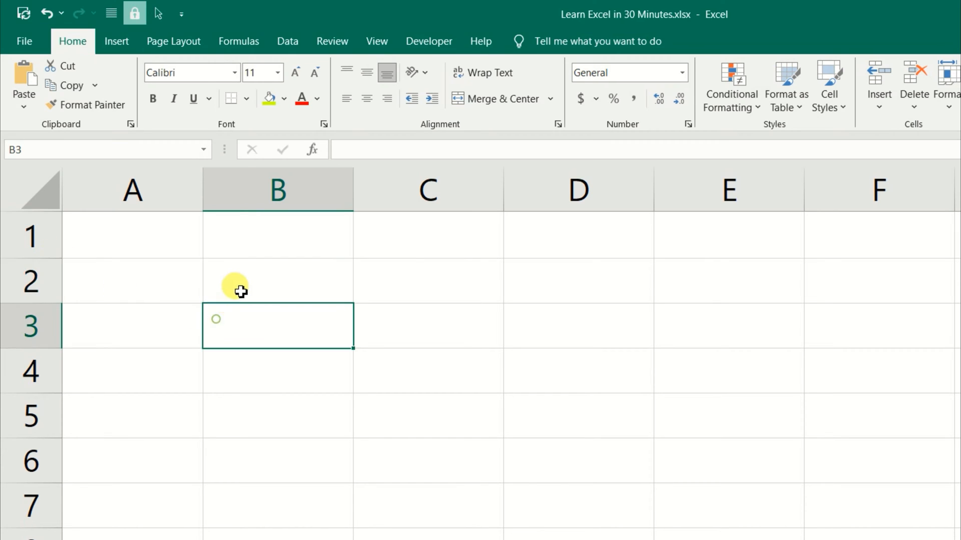
Enter the text abc in cell B2
click(239, 292)
text(a )
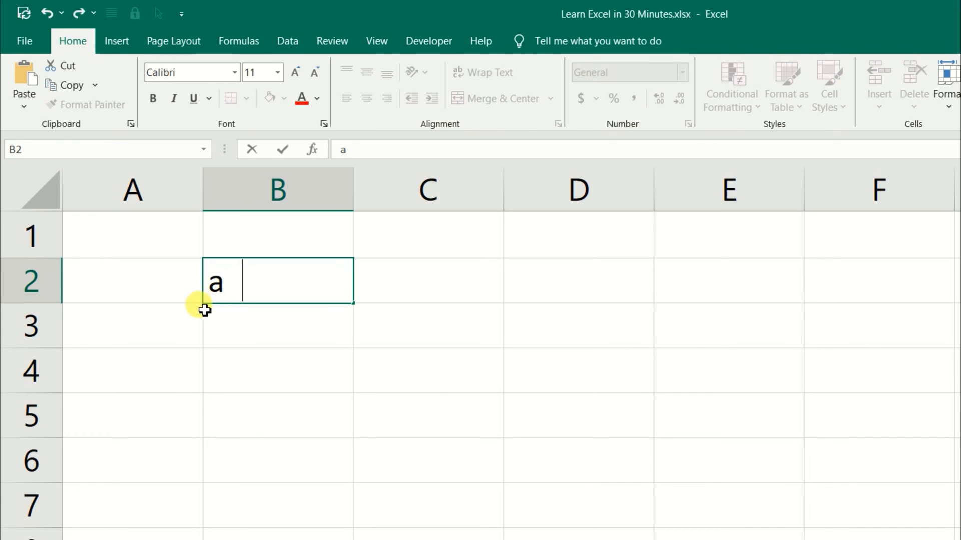
text(bc)
key(Return)
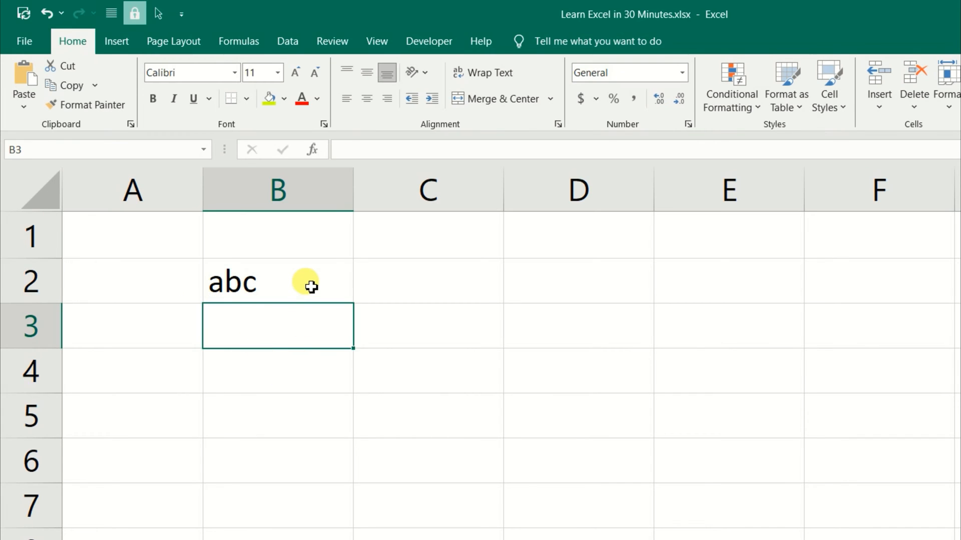
Enter dcc in cell B3 and dca in cell B4
click(302, 286)
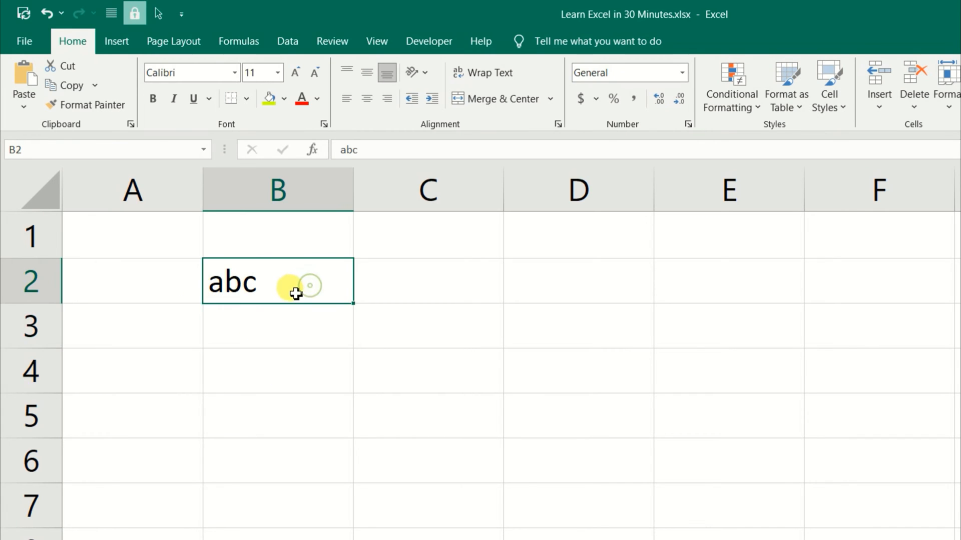
click(271, 326)
double_click(273, 328)
text(dcc)
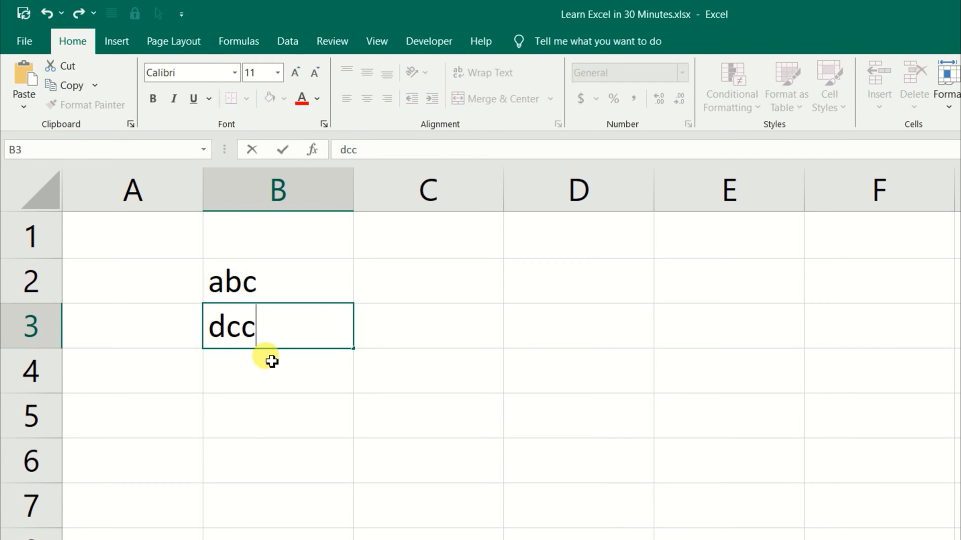
click(268, 359)
text(dca)
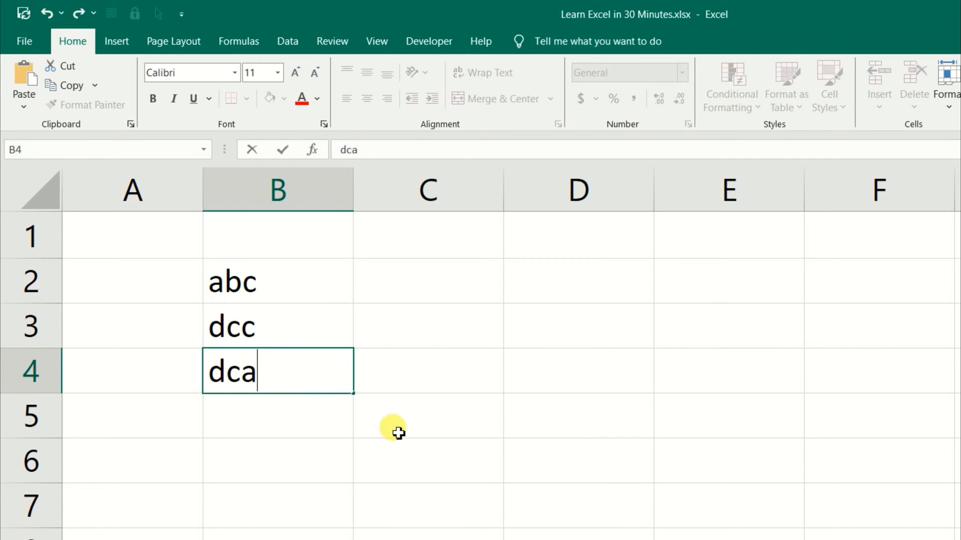
click(378, 440)
Select the range B2:B4 containing the three text entries
click(272, 278)
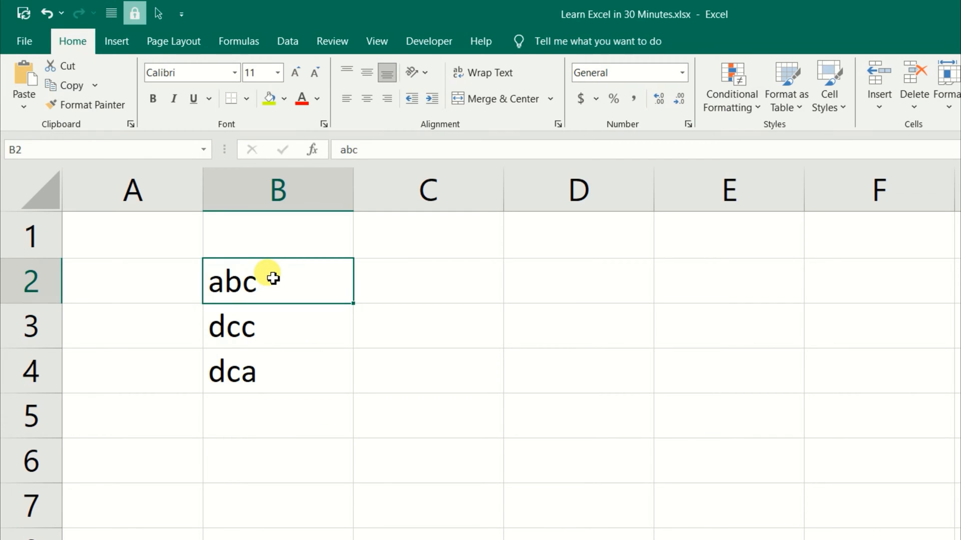
drag(273, 279, 276, 357)
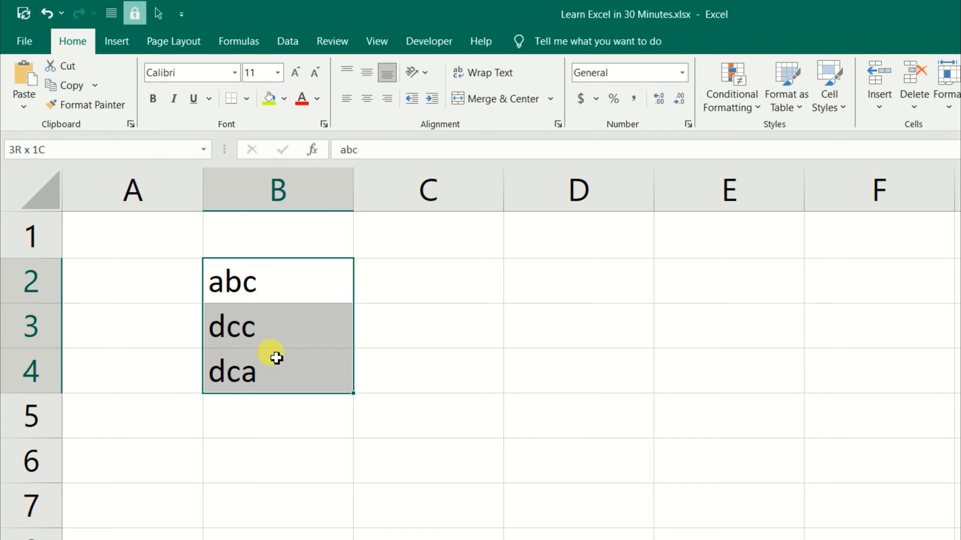
mouse_move(277, 358)
mouse_down()
mouse_move(280, 304)
mouse_move(274, 371)
mouse_up()
Move the contents of cell B2 to cell D2 and check both cells
click(318, 287)
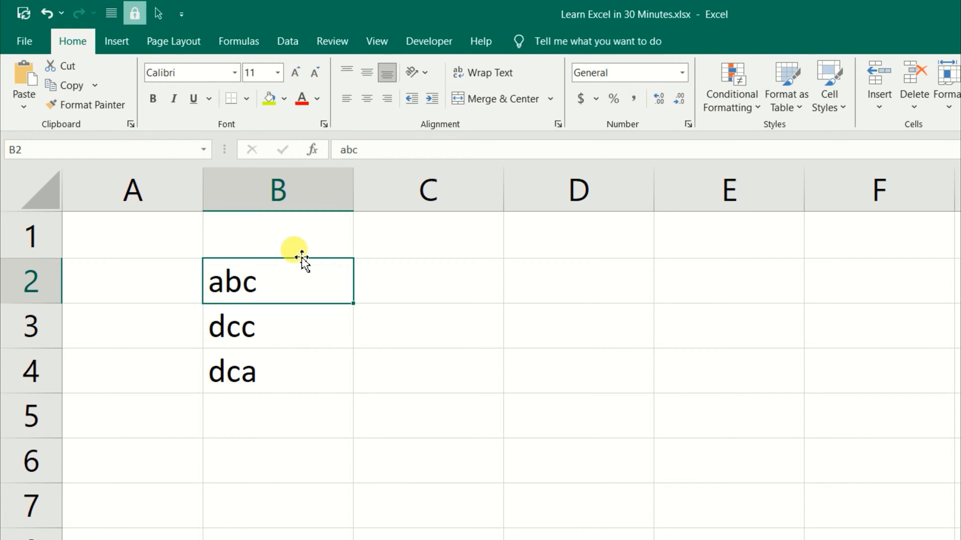
drag(220, 258, 560, 298)
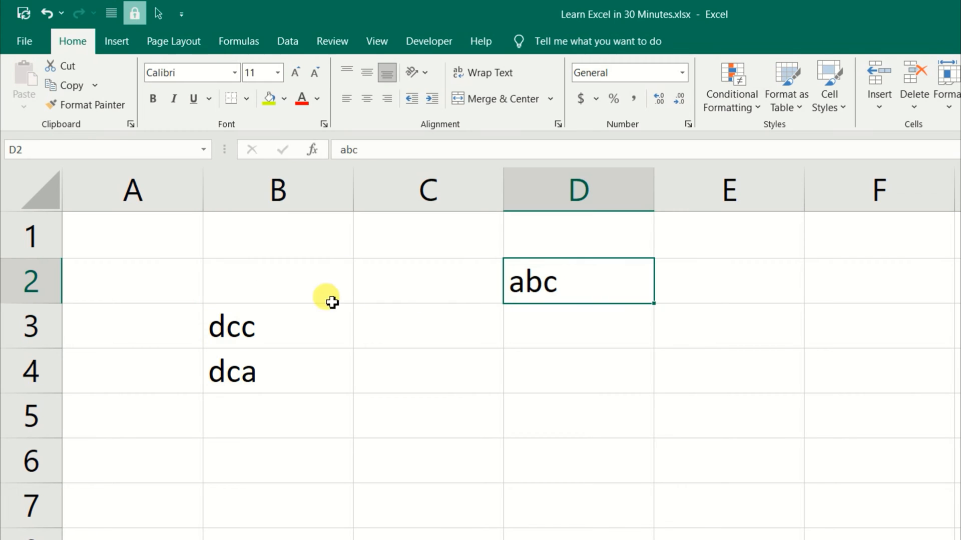
click(276, 285)
click(524, 274)
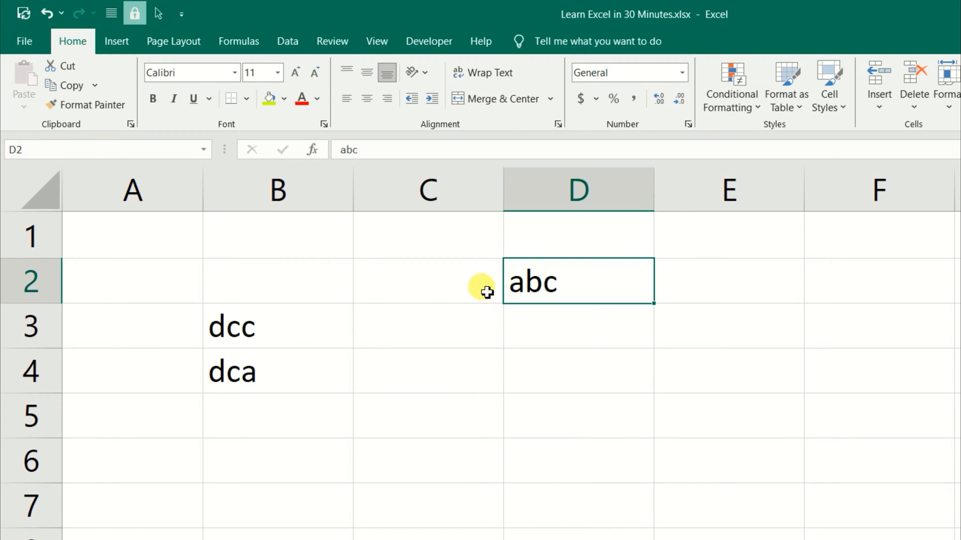
Enter the text ed in the emptied cell B2
click(288, 285)
text(ed)
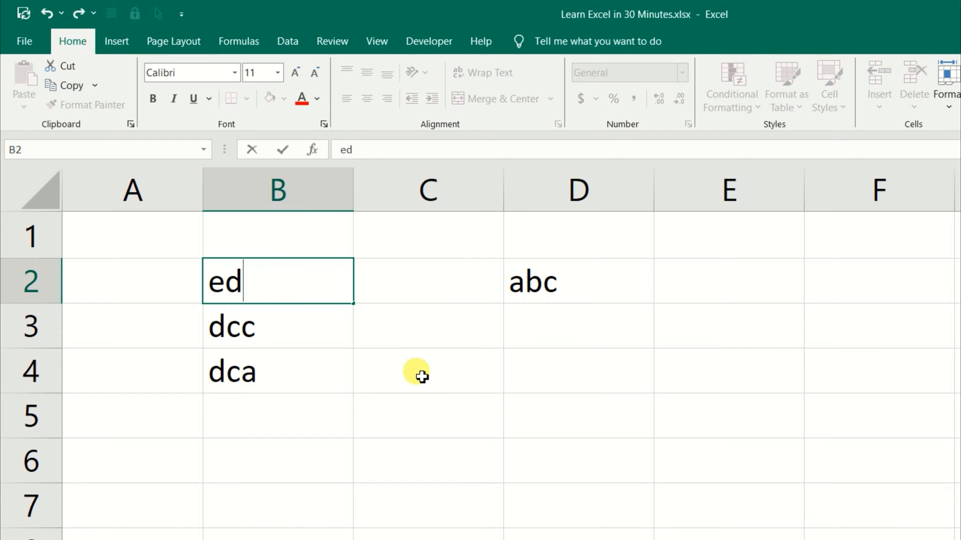
click(420, 376)
Move the text abc from cell D2 to B2, replacing the data already there
click(515, 293)
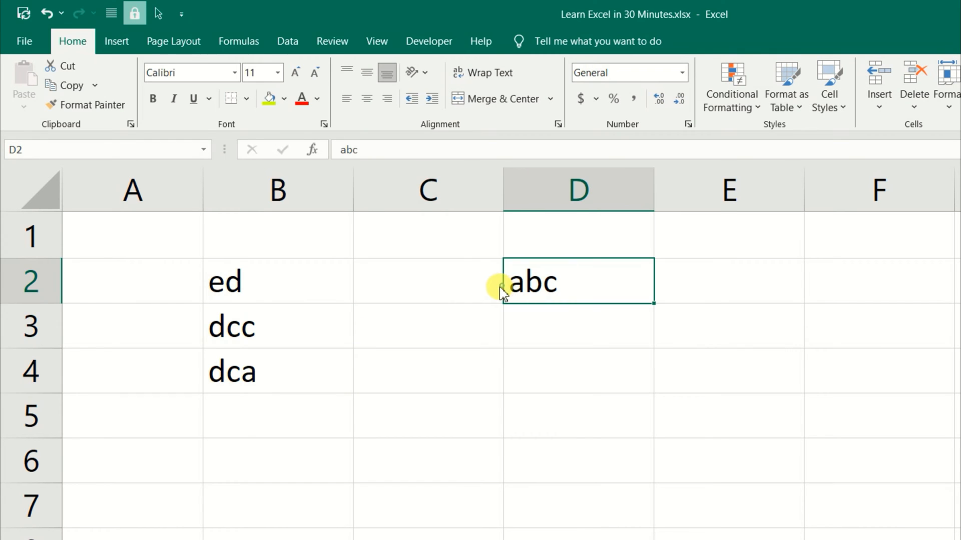
drag(505, 289, 286, 284)
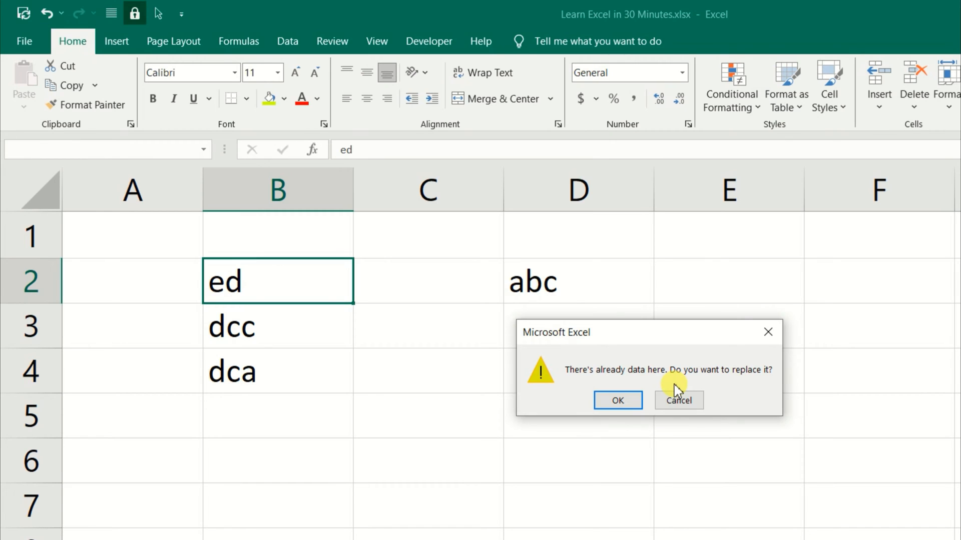
click(629, 408)
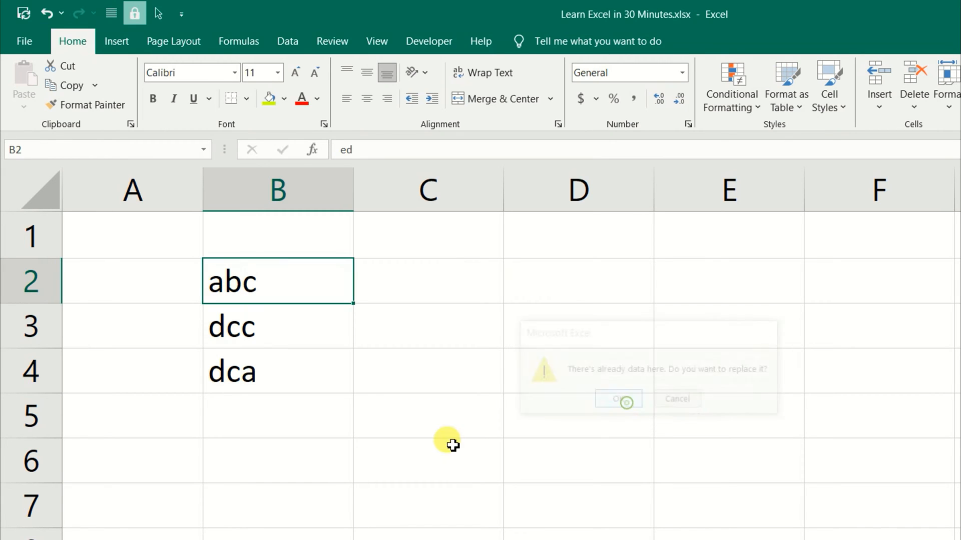
click(276, 412)
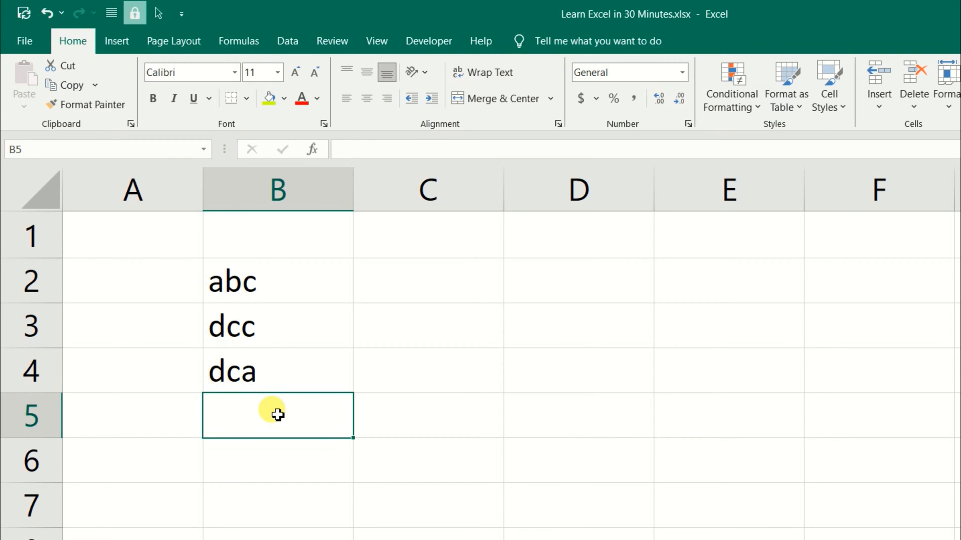
Replace the text in cell B2 with d and undo that entry
click(279, 286)
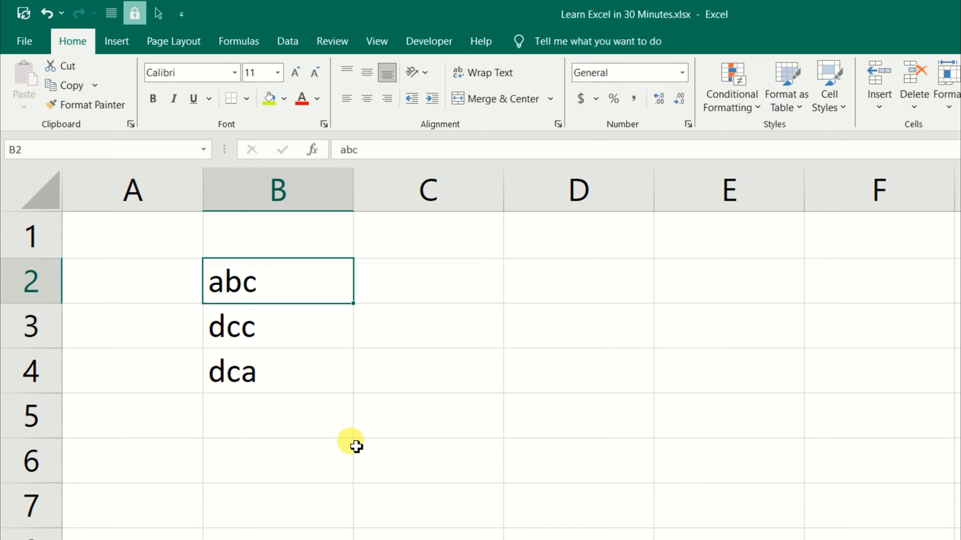
text(d)
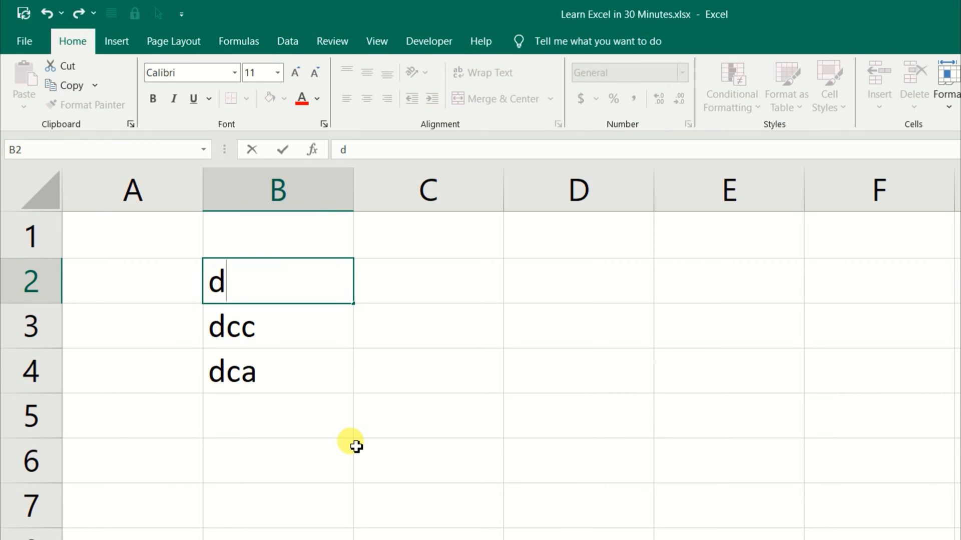
key(Return)
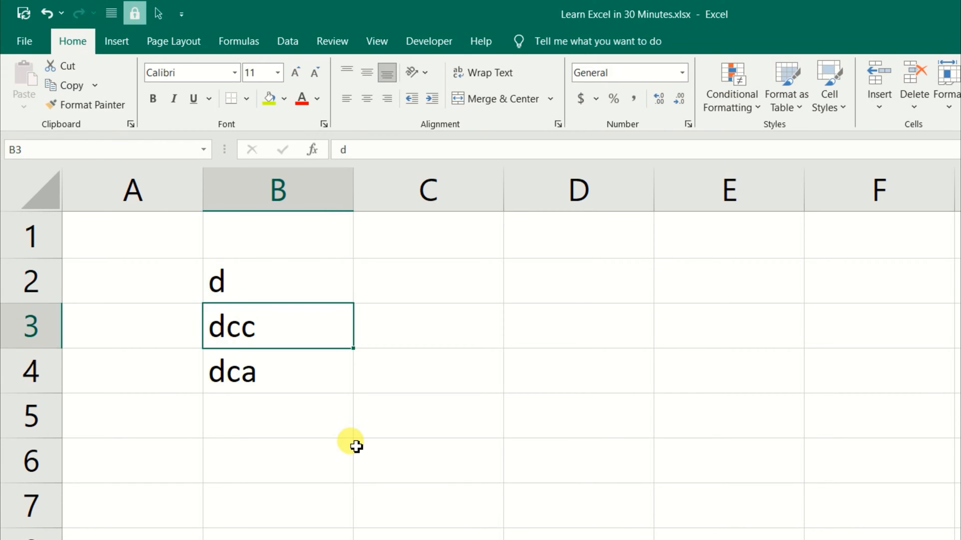
click(239, 289)
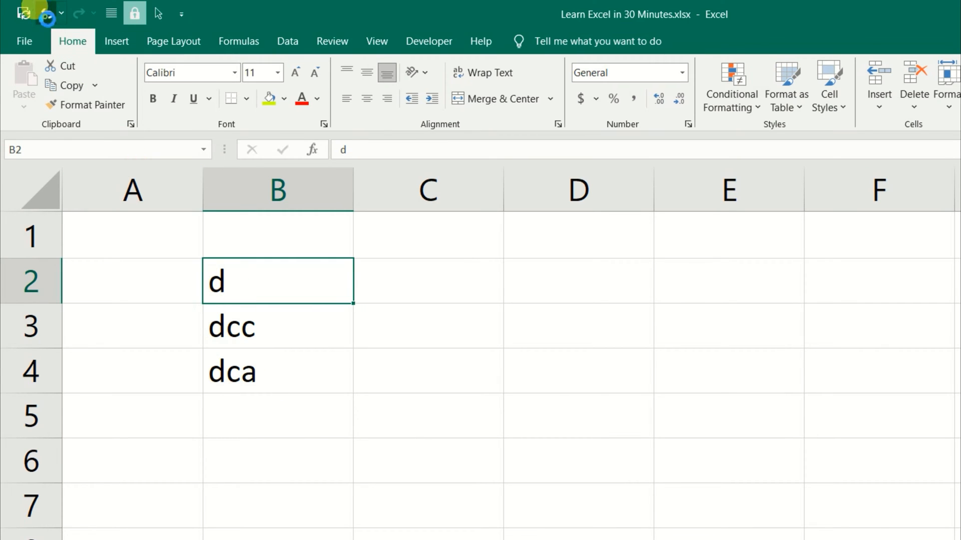
click(46, 14)
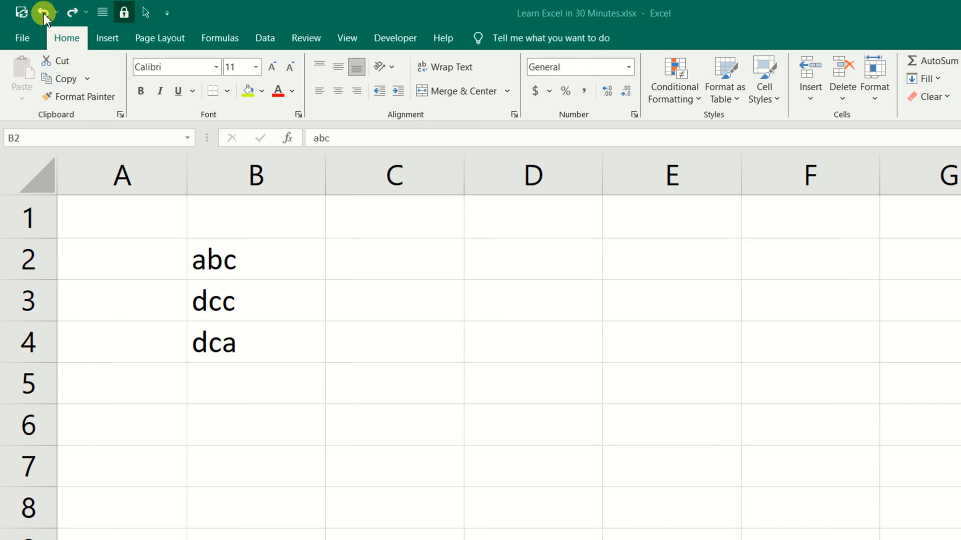
Overwrite the text abc in cell B2 with d once more
click(232, 302)
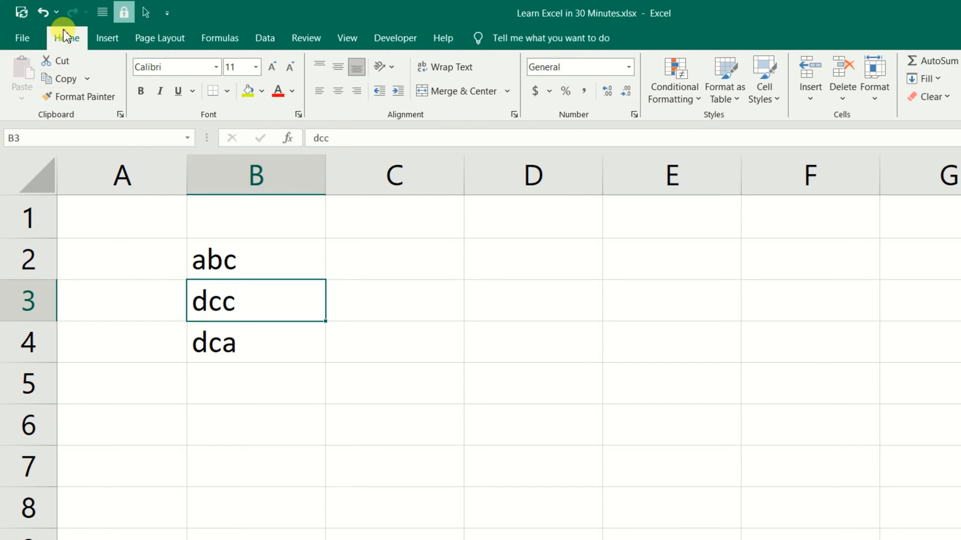
click(241, 266)
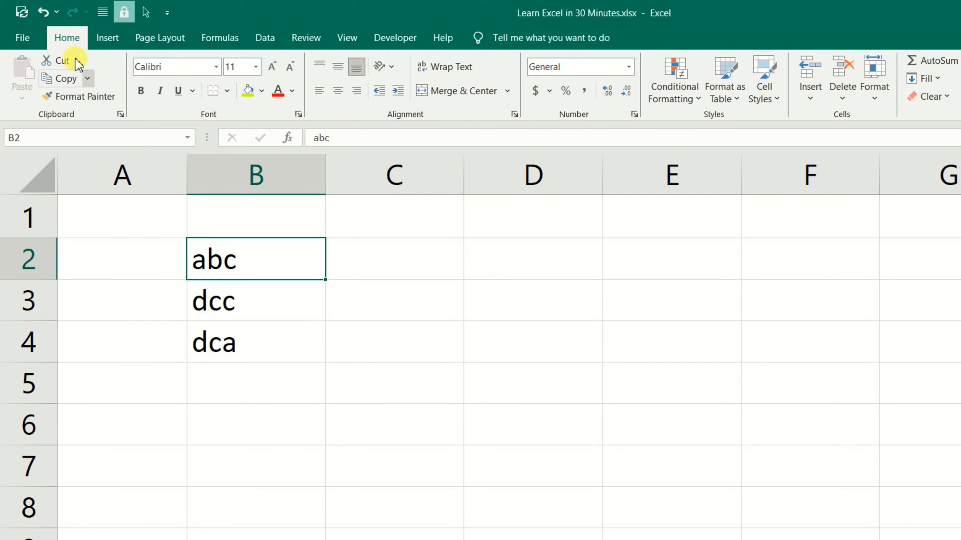
double_click(244, 260)
click(302, 331)
click(224, 261)
text(d)
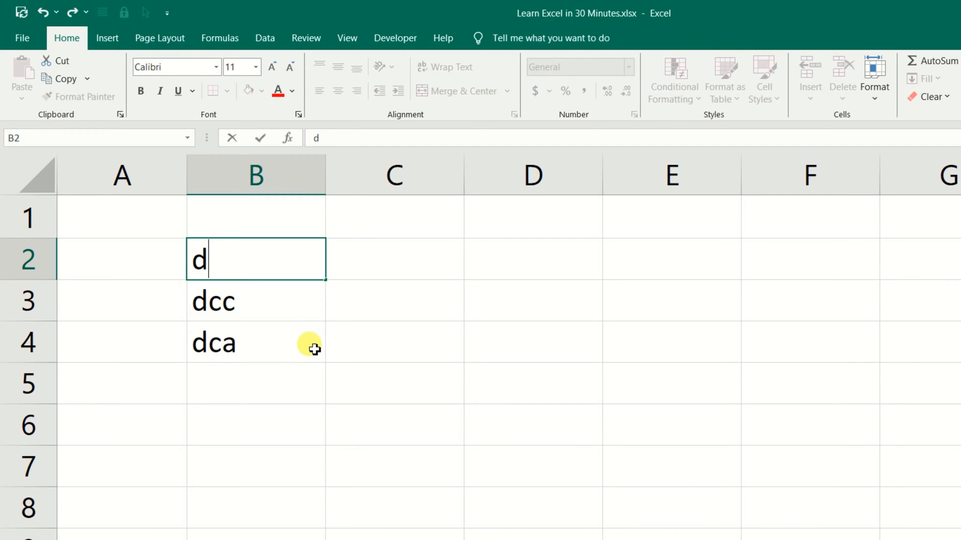
click(313, 345)
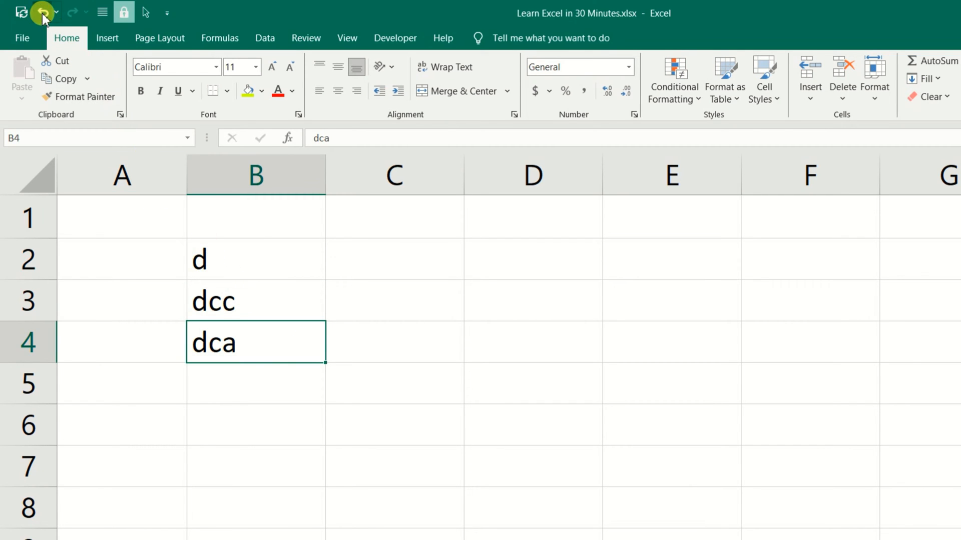
Undo the overwrite of cell B2, redo it, and undo it again
click(41, 12)
click(43, 12)
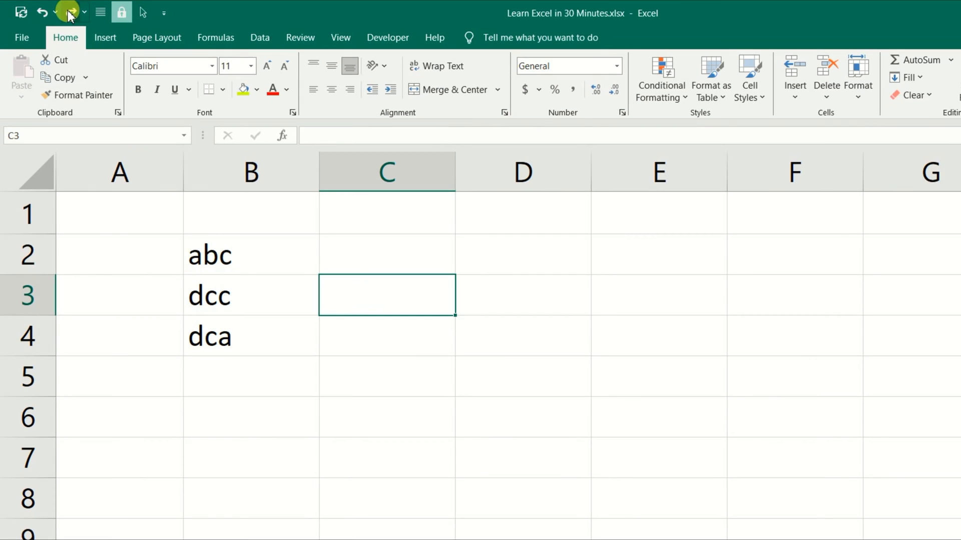
click(68, 10)
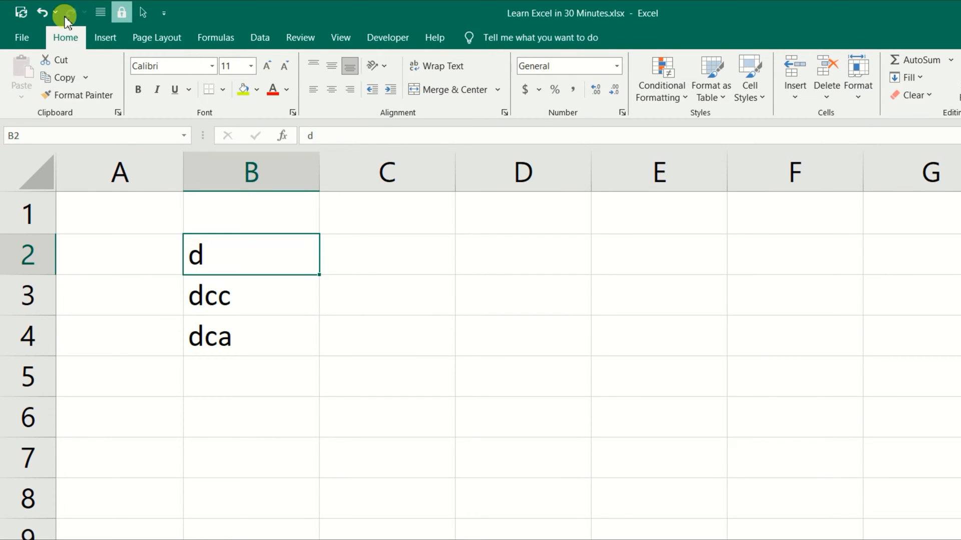
click(40, 15)
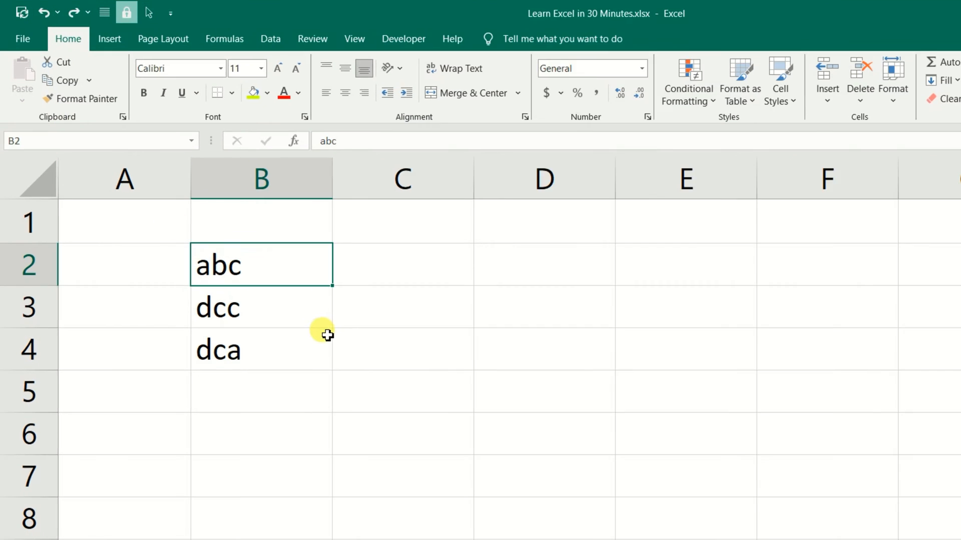
Open cell B2 for in-cell editing and leave it without changing its text
click(258, 310)
click(250, 268)
double_click(246, 266)
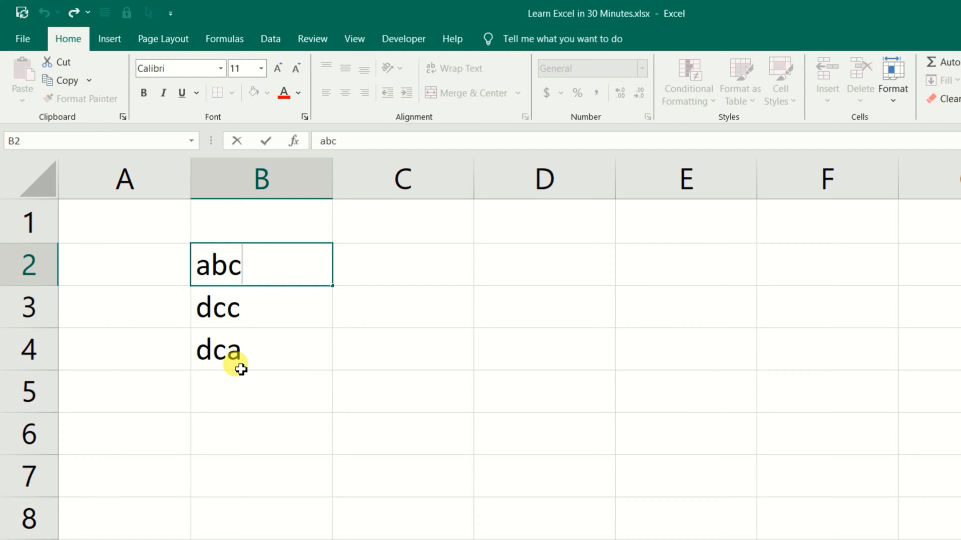
click(345, 401)
Edit cell B2 by adding dddd after the existing text abc
click(270, 275)
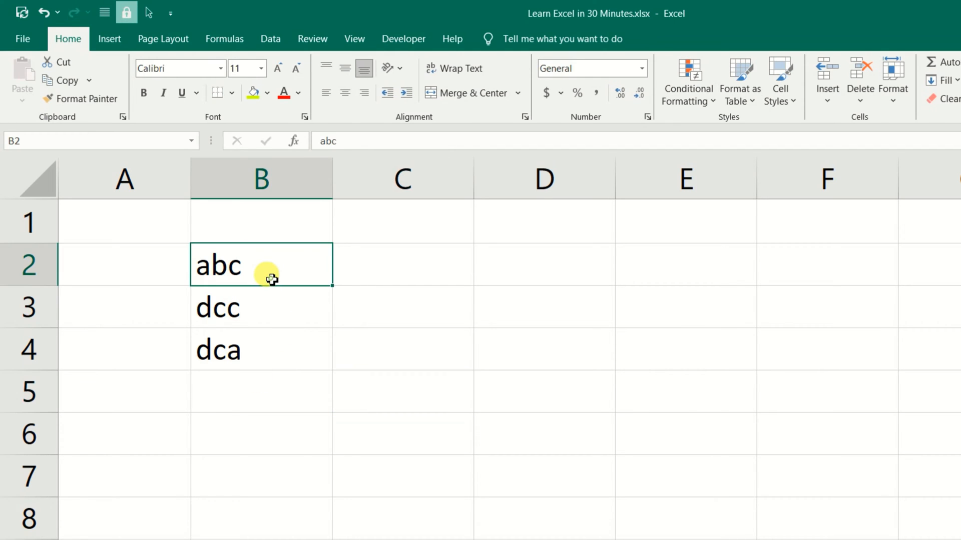
key(F2)
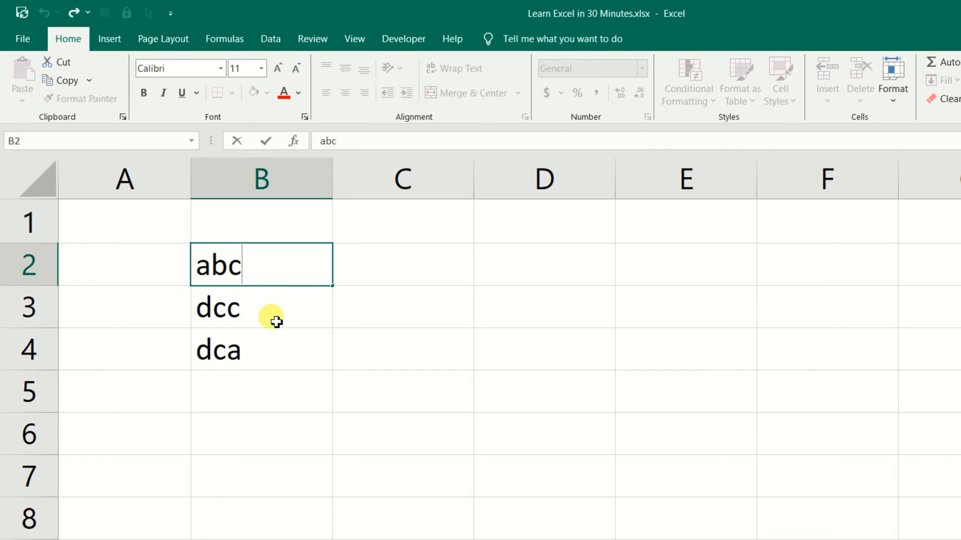
text(dddd)
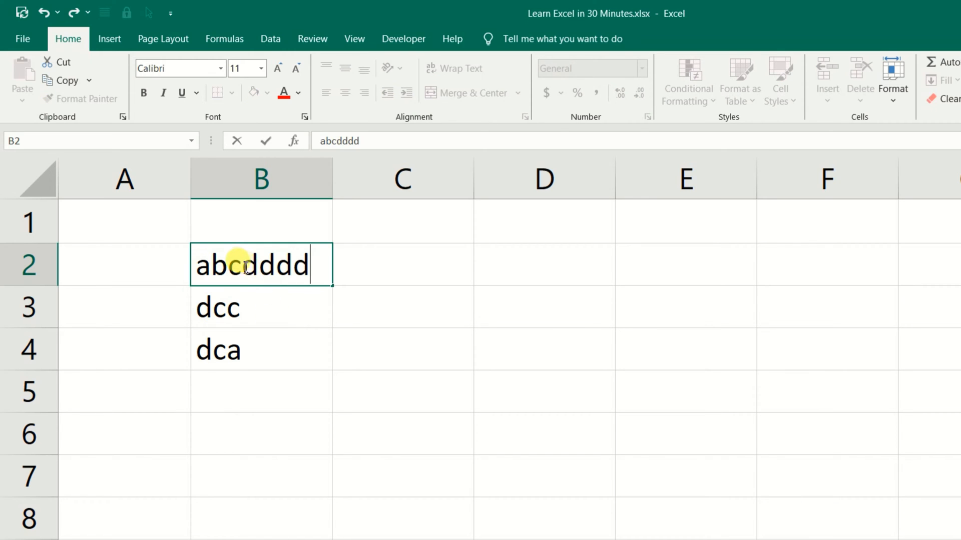
drag(243, 265, 313, 270)
text(dddd)
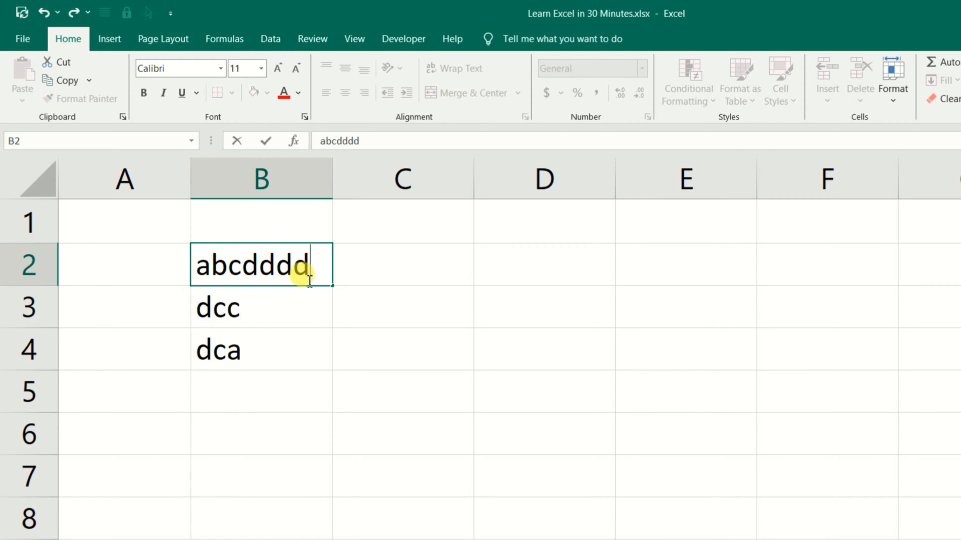
click(315, 336)
click(297, 276)
Append ddd to the text in cell B3 and eedfsd to the text in cell B4
click(254, 313)
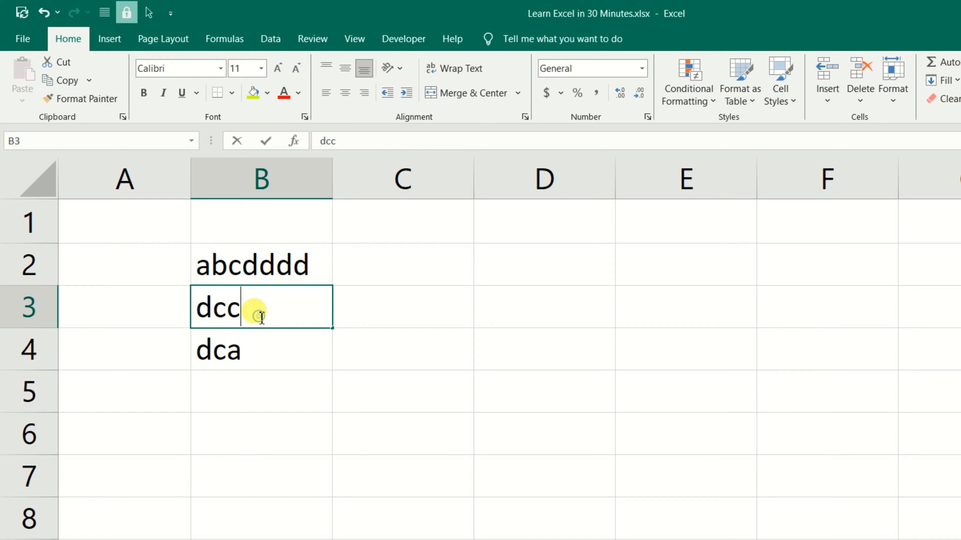
key(F2)
text(ddd)
click(279, 353)
key(F2)
text(eedfsd)
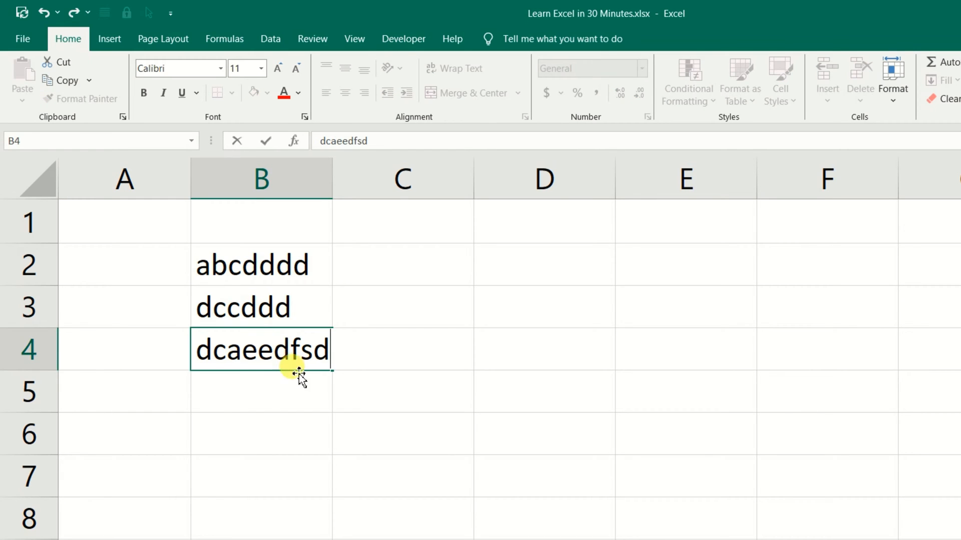
click(334, 396)
Clear the contents of the range B2:B4
drag(299, 267, 298, 350)
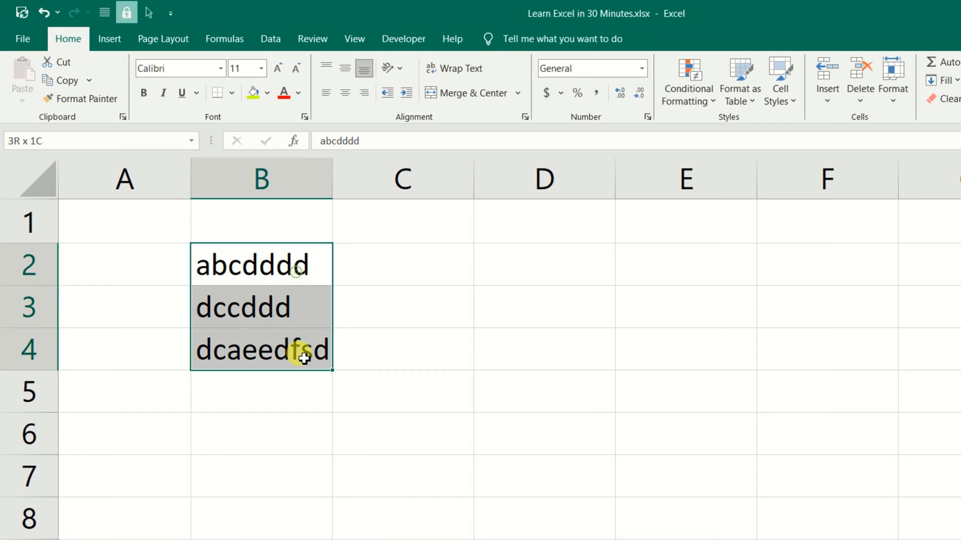
key(Delete)
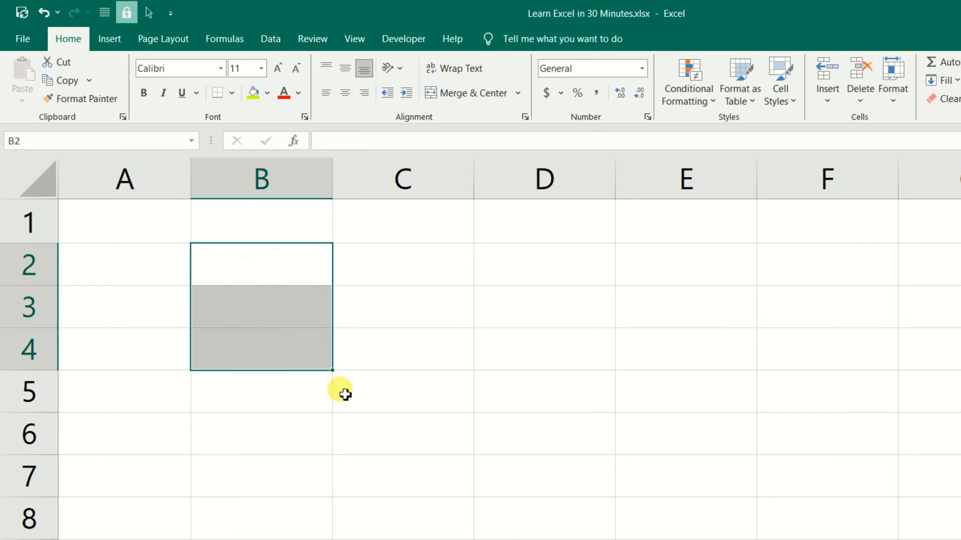
click(255, 273)
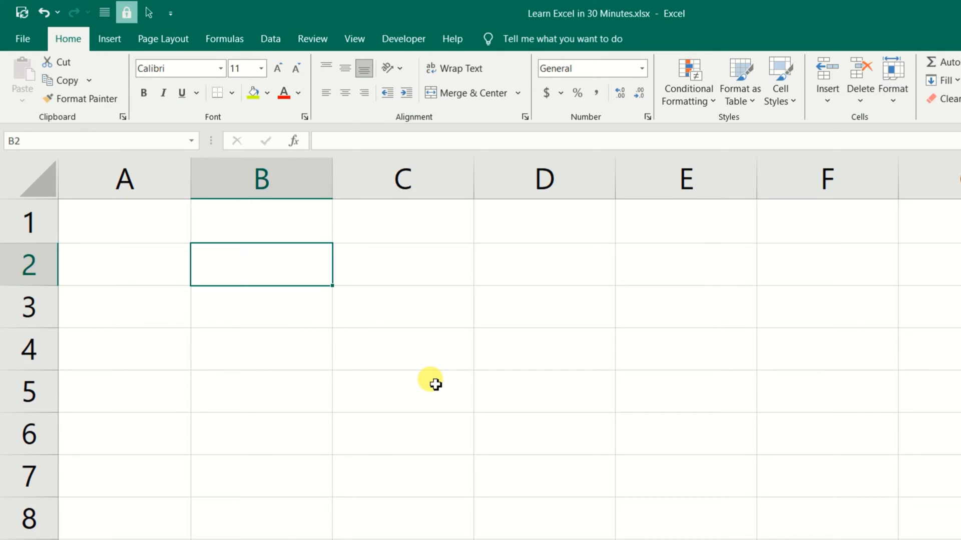
Enter sun in cell A2 and AutoFill the weekday series down to cell A6
click(148, 268)
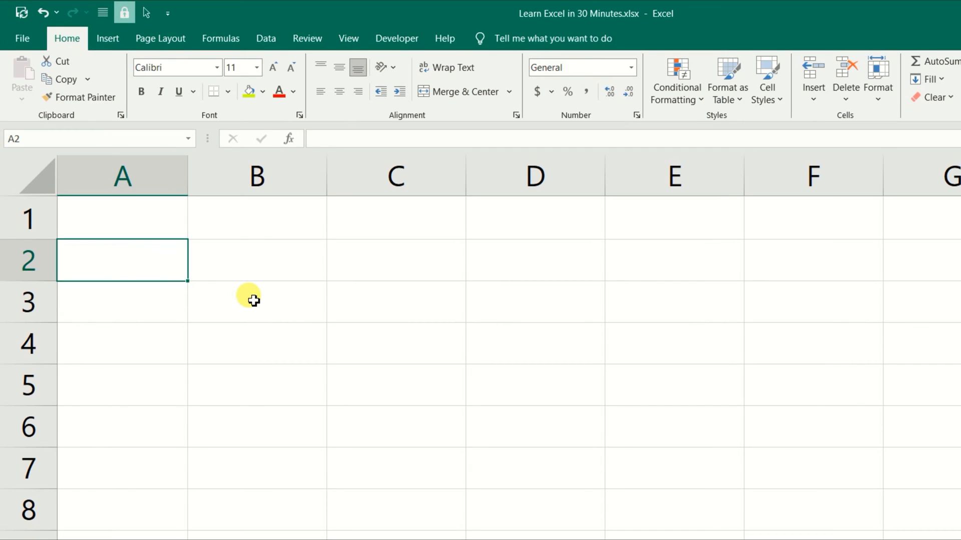
text(sun)
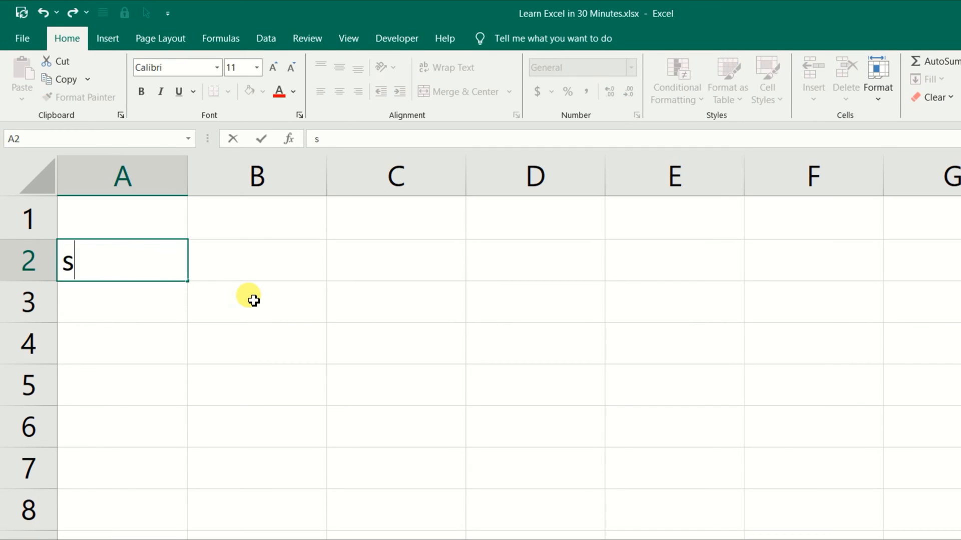
click(266, 315)
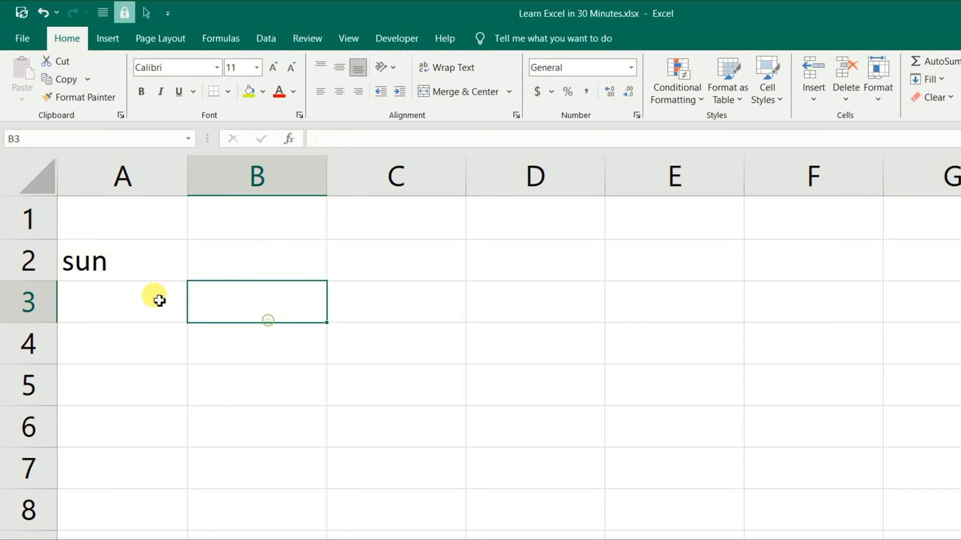
click(150, 262)
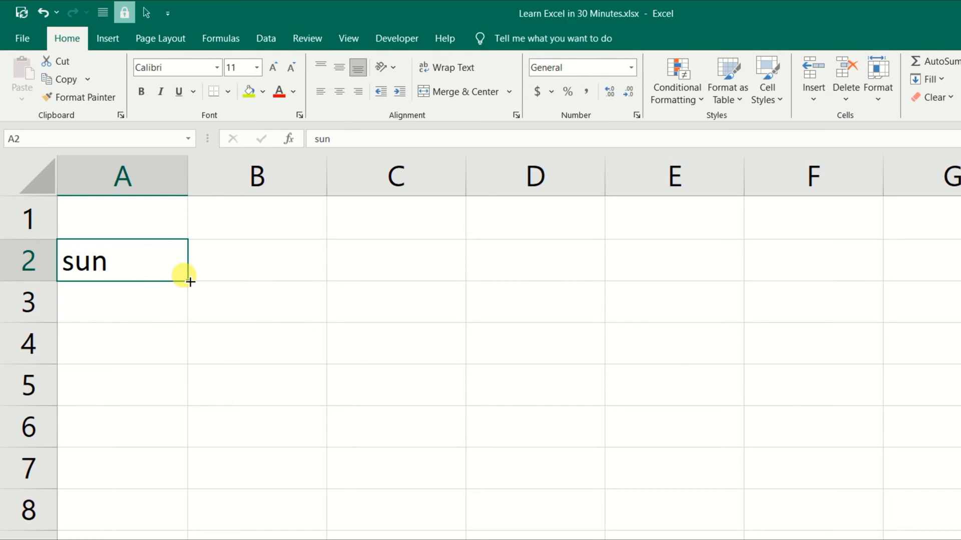
drag(190, 281, 200, 431)
Check each weekday entry from cell A2 through A6
click(133, 266)
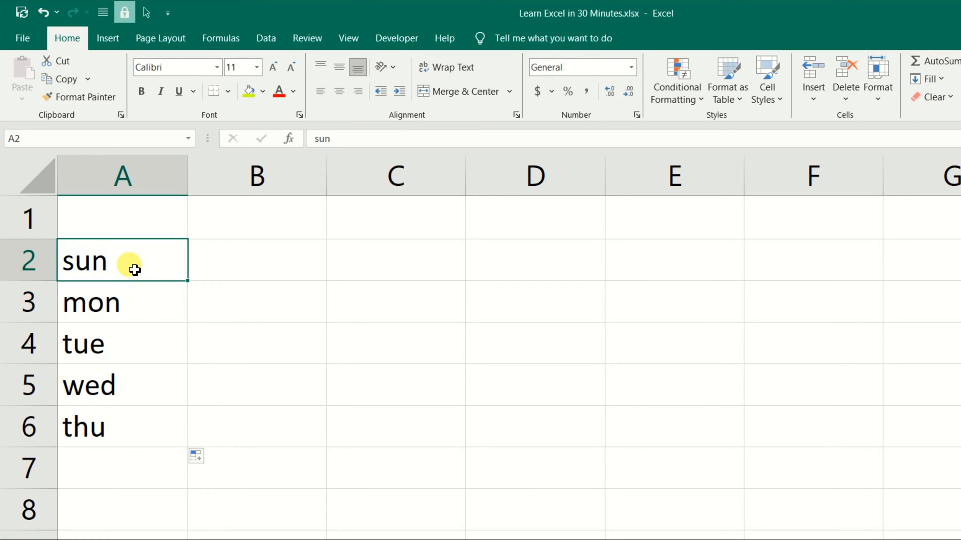
click(129, 307)
click(133, 356)
click(132, 397)
click(135, 414)
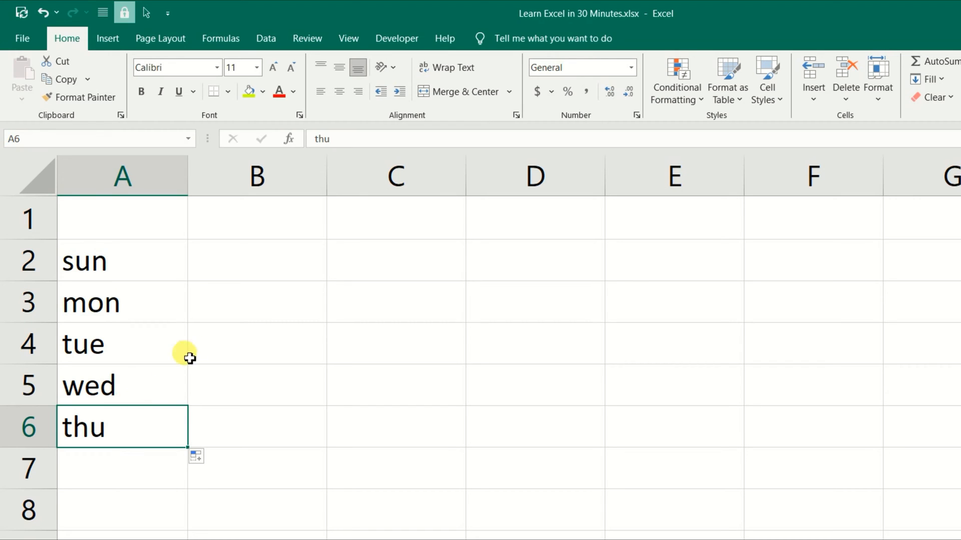
Enter Fri in cell B2 and AutoFill the weekday series down to cell B6
click(259, 257)
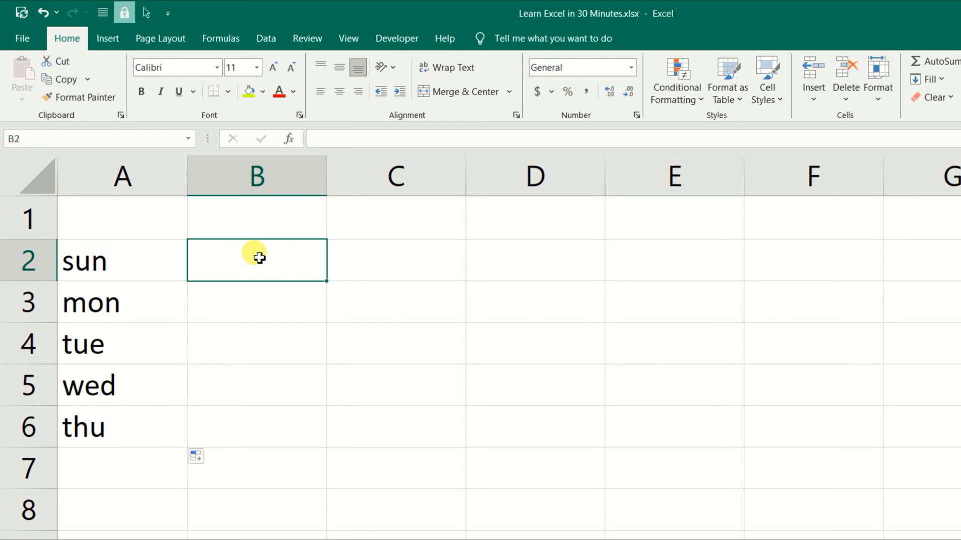
text(Fri)
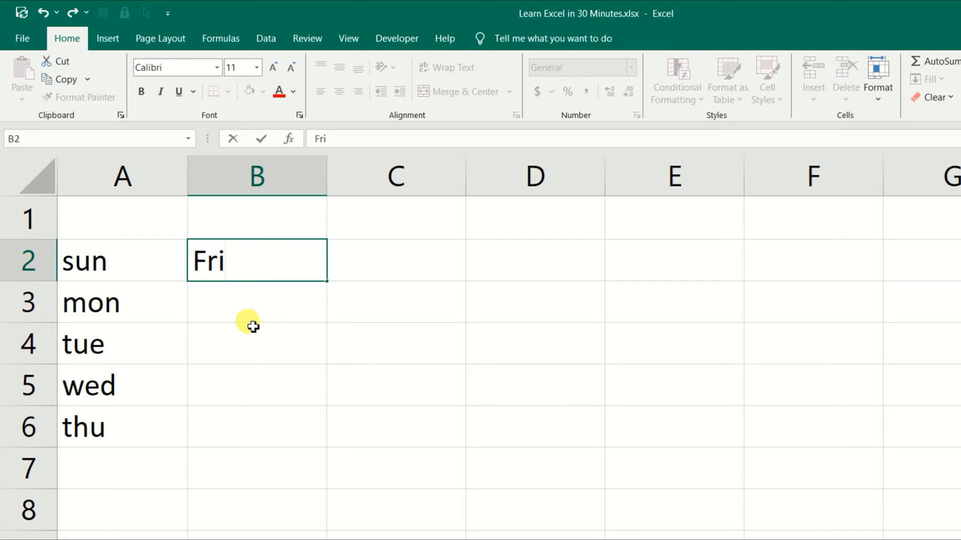
key(Return)
click(250, 255)
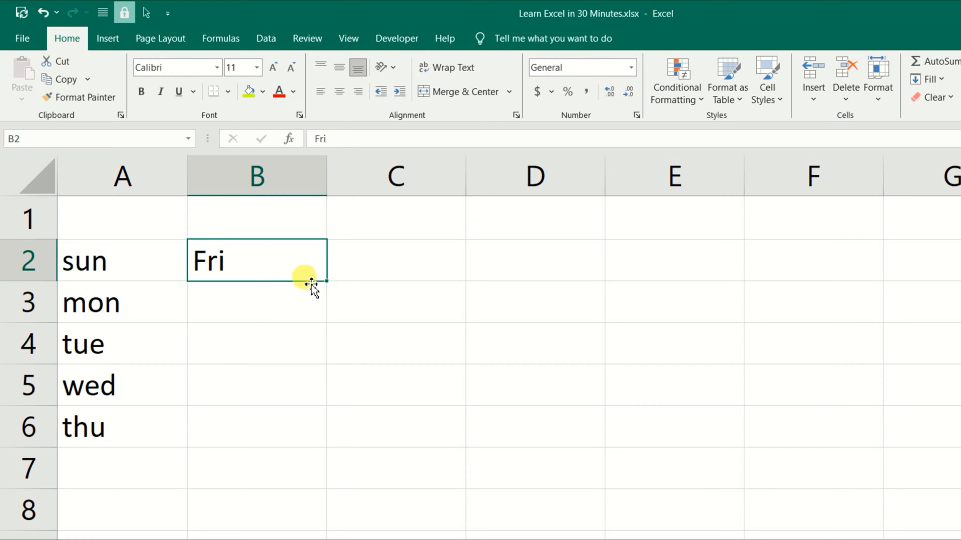
drag(323, 281, 320, 431)
Check the filled weekday entries from cell B3 through B6
click(228, 308)
click(236, 337)
click(242, 383)
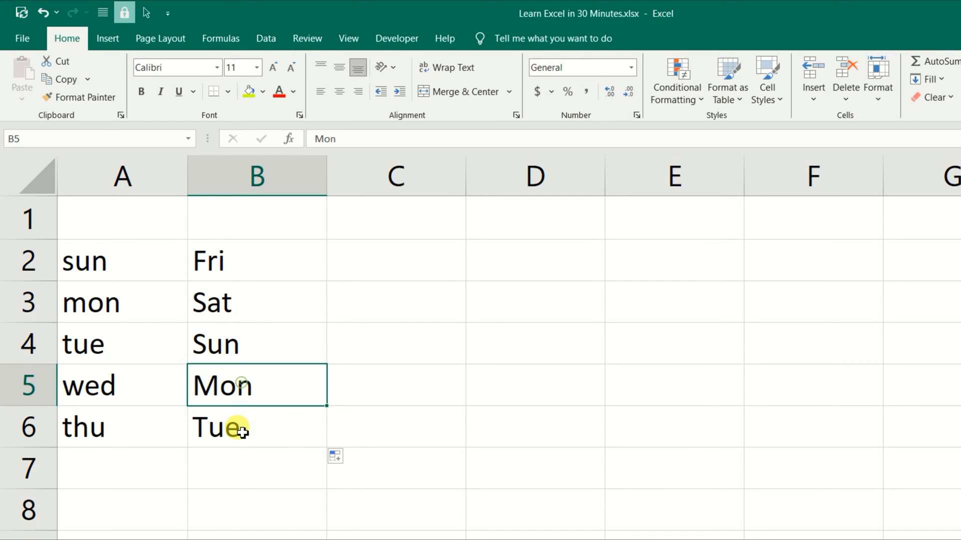
click(242, 431)
Enter SAT in capital letters in cell C2 and select that cell
click(383, 259)
text(FR)
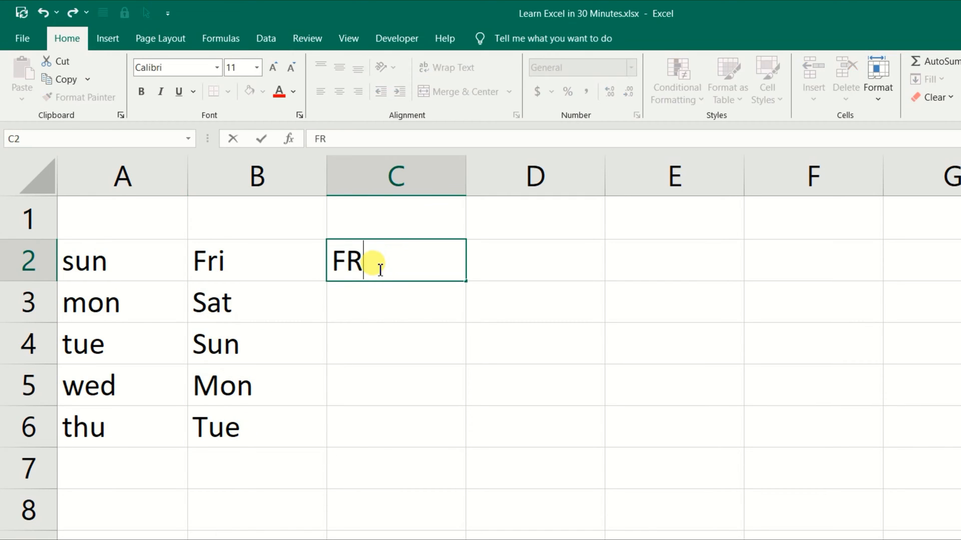
text(I)
key(BackSpace)
key(BackSpace)
key(BackSpace)
text(SAT)
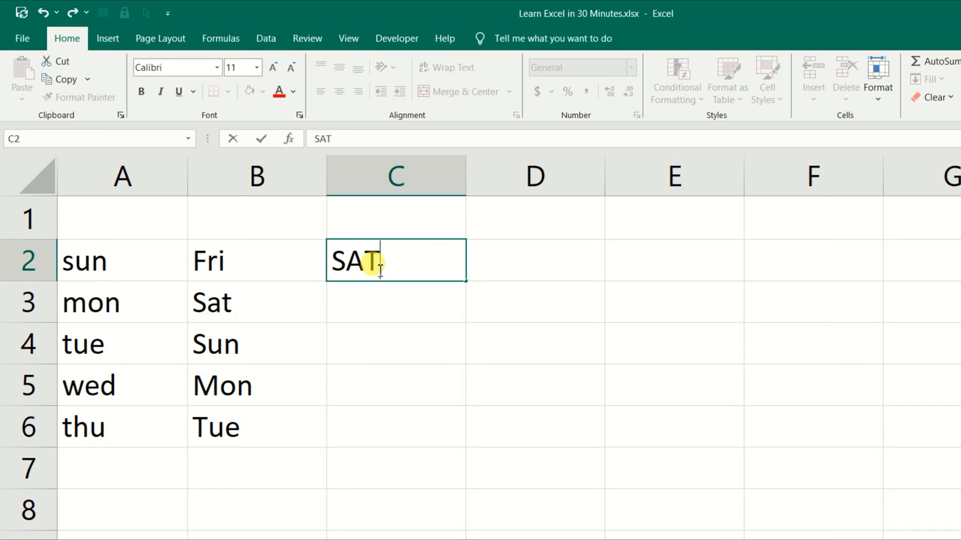
key(Return)
click(447, 250)
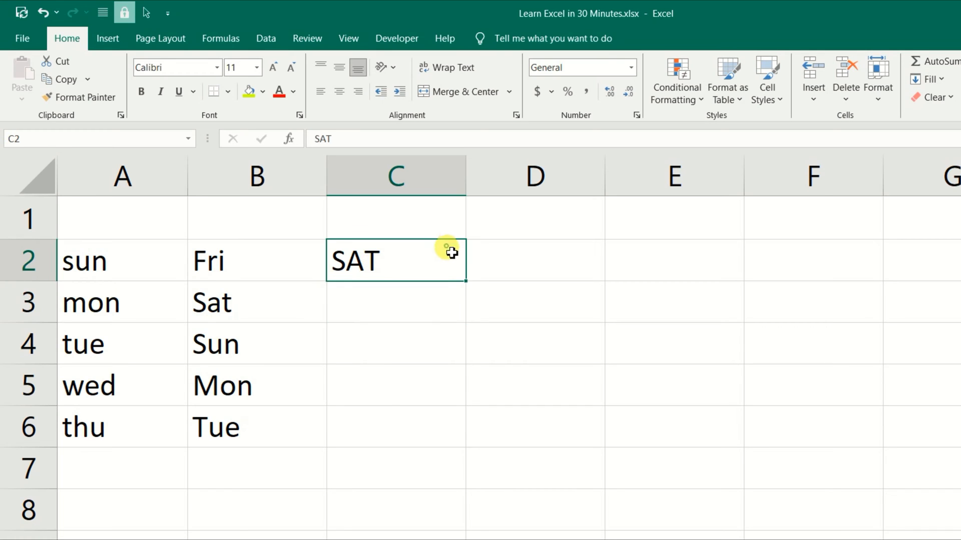
AutoFill the capitalised weekday series from cell C2 down to C6 and enter Sunday in cell D2
drag(464, 280, 452, 428)
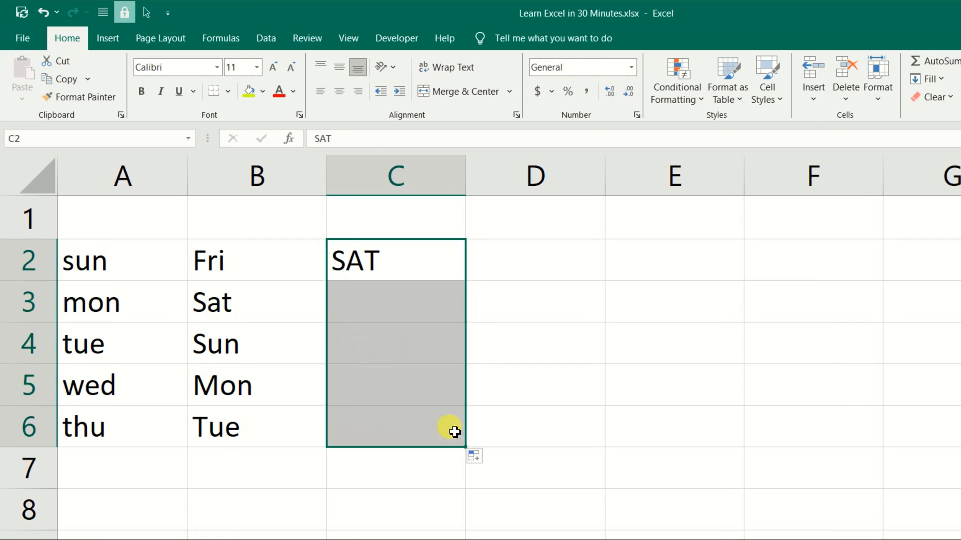
click(512, 269)
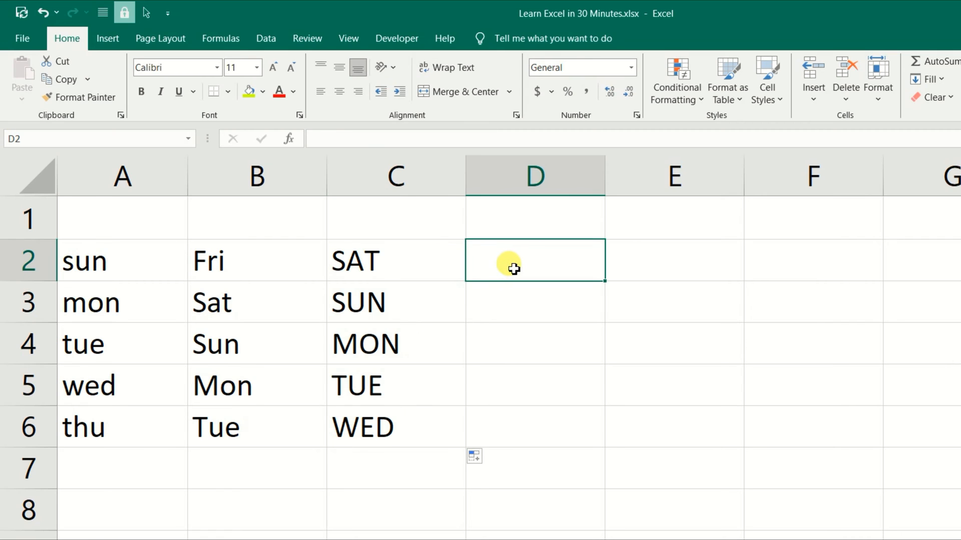
text(Sunday)
key(Return)
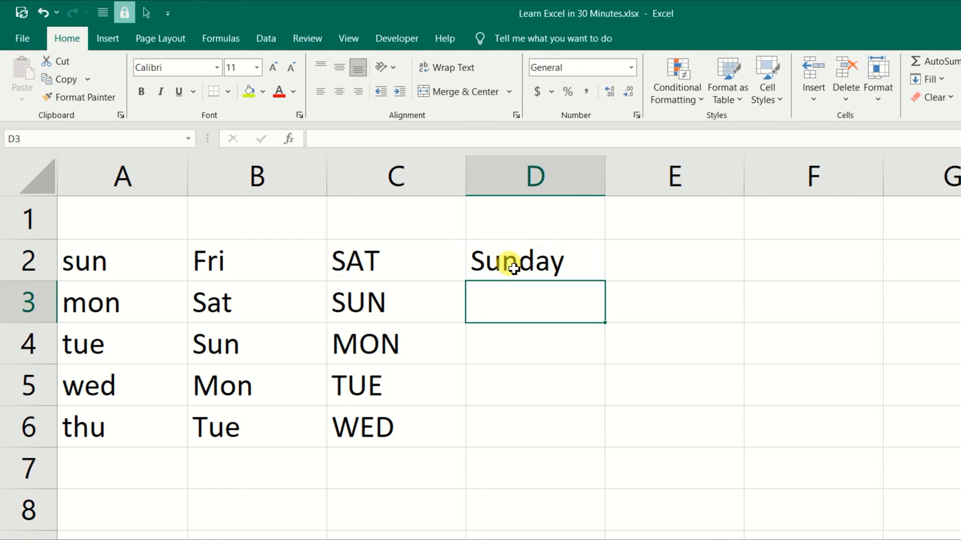
AutoFill the full weekday names from Sunday in cell D2 down to cell D6
click(551, 255)
drag(605, 281, 595, 427)
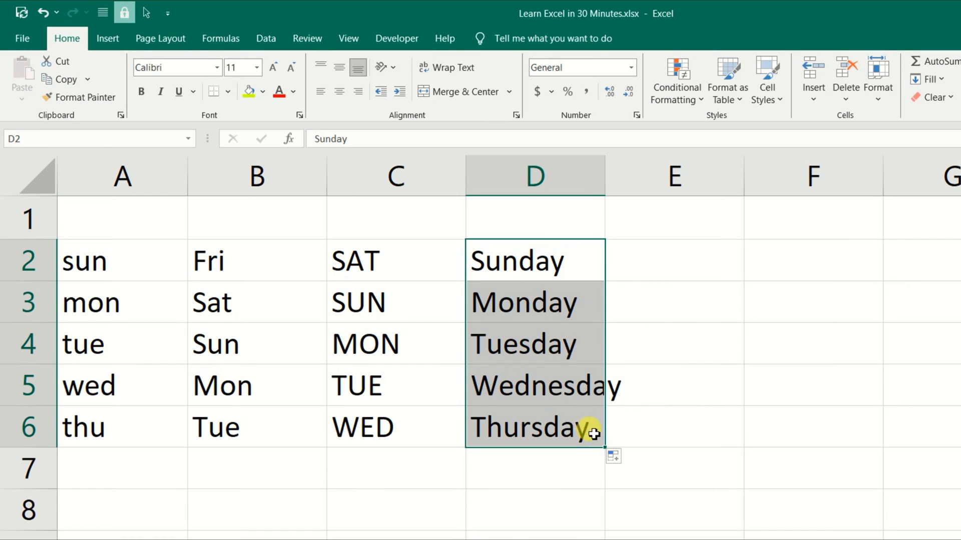
click(525, 427)
Clear all the weekday entries in the range from cell A2 to D6
click(152, 260)
drag(151, 260, 515, 412)
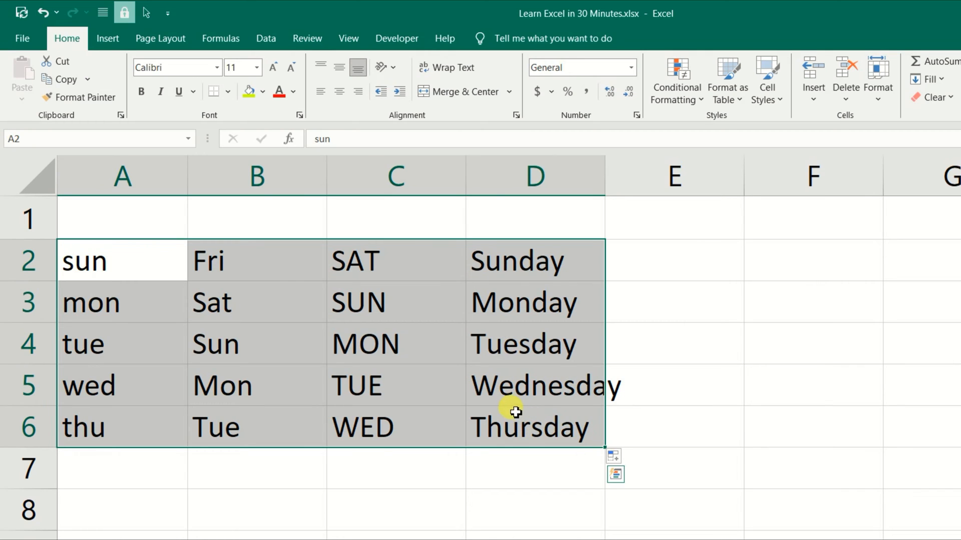
key(Delete)
Enter Mon in cell A2 and AutoFill the weekday series across the row to cell F2
click(170, 252)
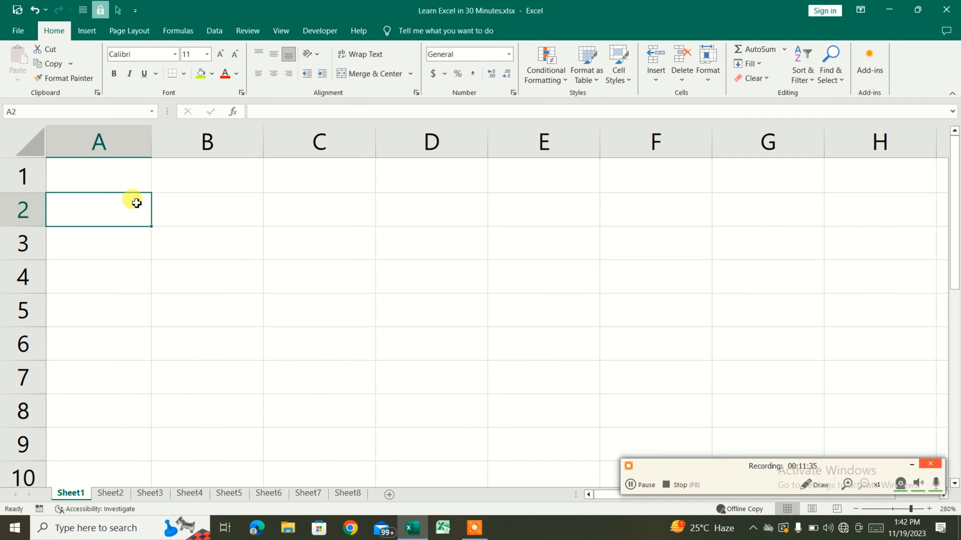
text(Mon)
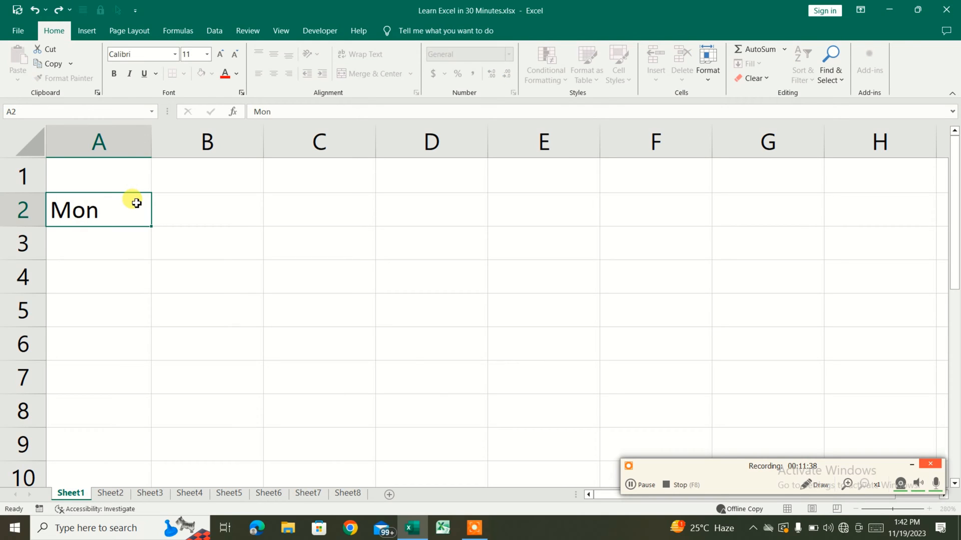
key(Return)
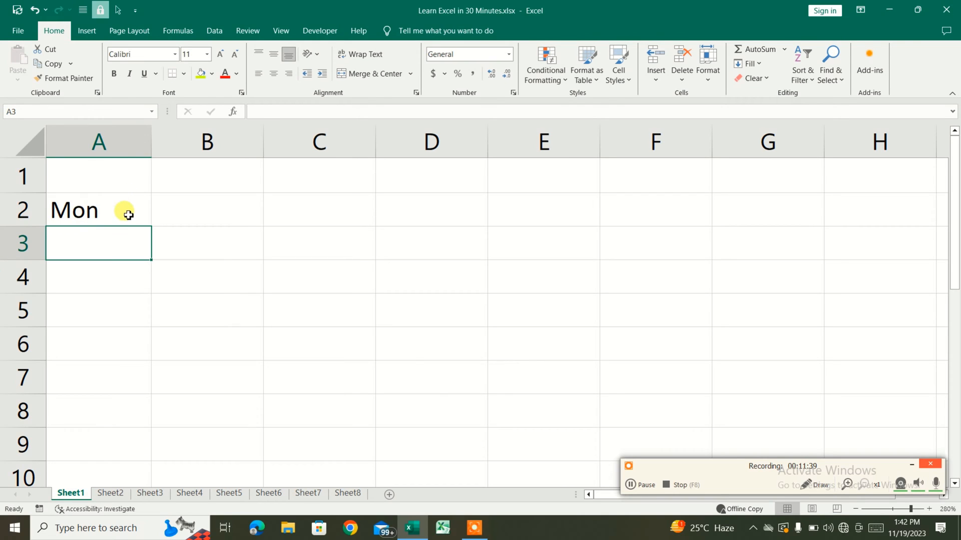
click(129, 215)
drag(151, 227, 676, 235)
Check each weekday entry across row 2 from cell A2 through F2
click(125, 212)
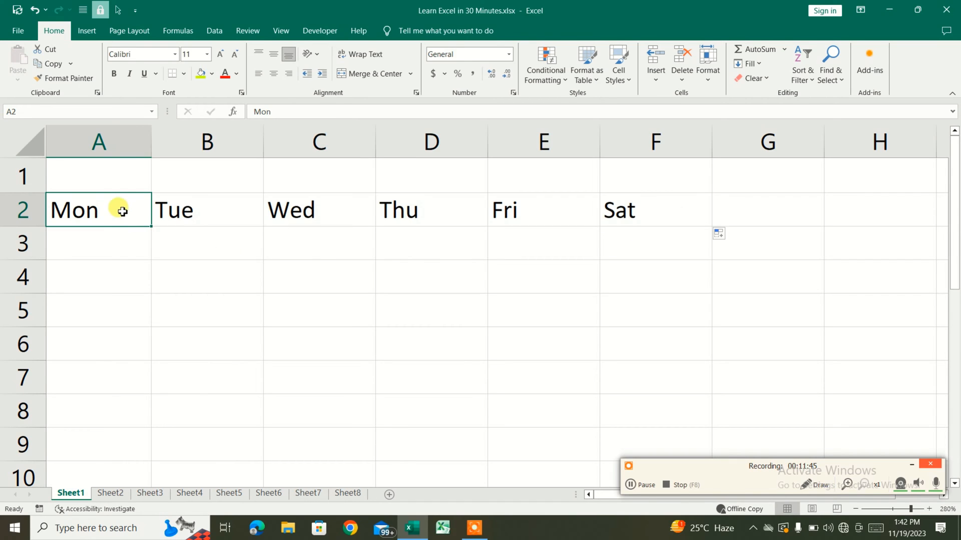
click(208, 208)
click(280, 208)
click(418, 212)
click(550, 215)
click(609, 208)
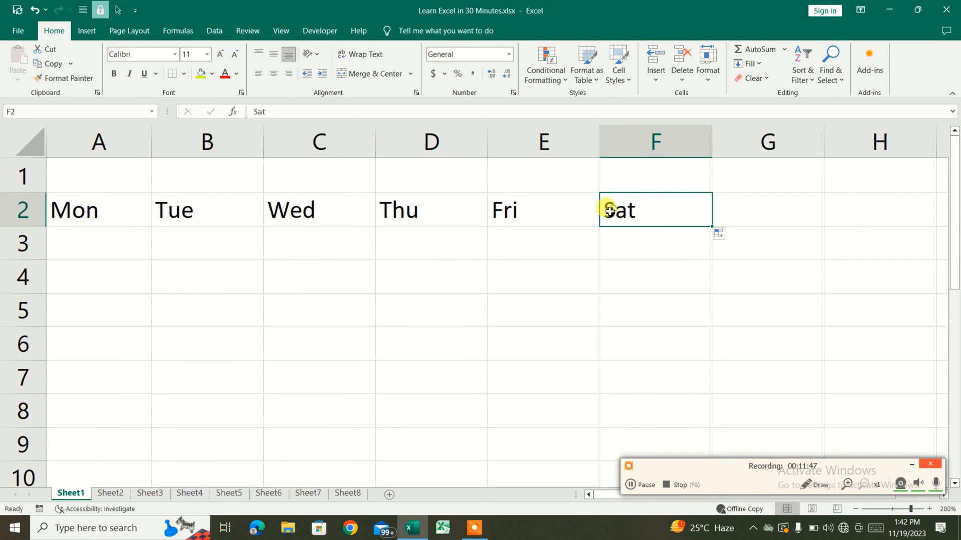
Clear the weekday entries in row 2 from cell A2 through F2
drag(77, 210, 622, 253)
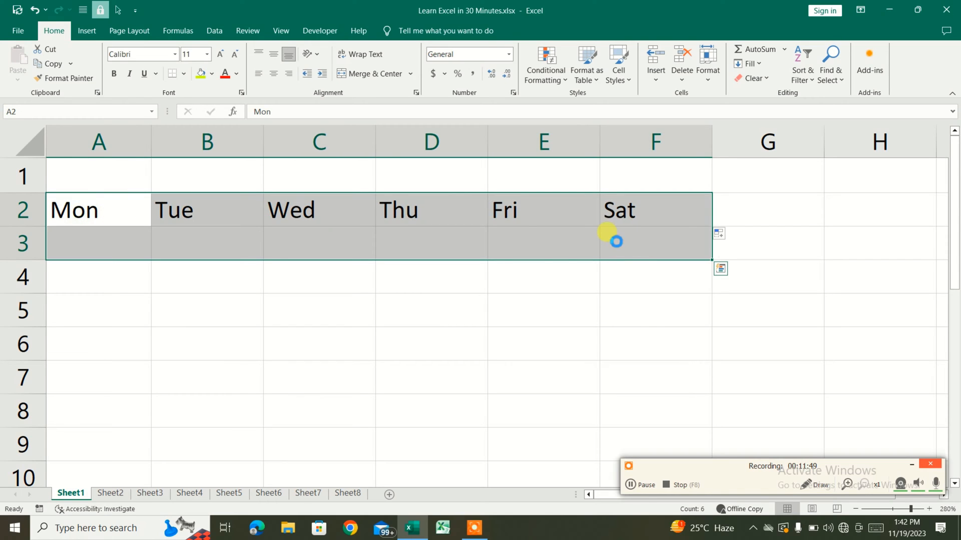
key(Delete)
click(434, 284)
Enter sun in lowercase in cell A2 and select that cell
click(142, 219)
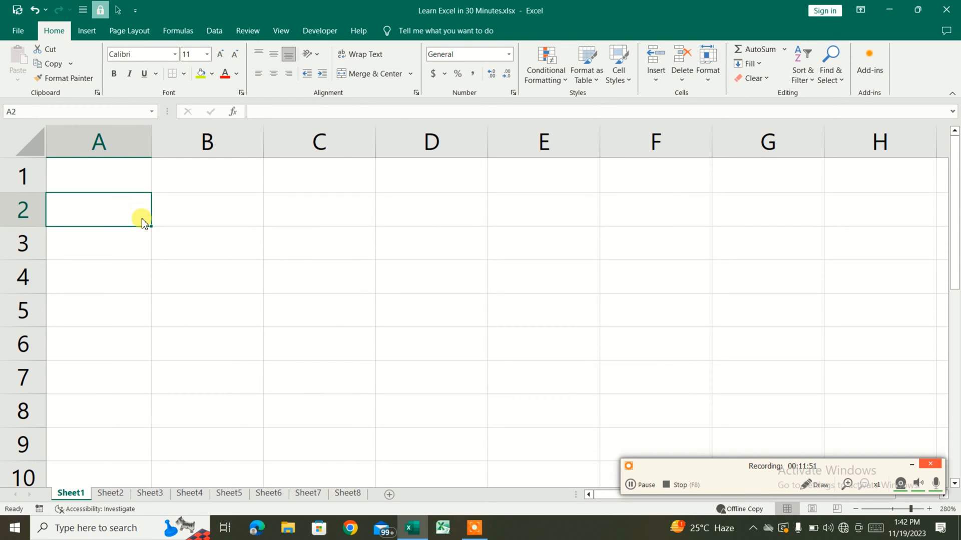
text(sun)
key(Return)
click(144, 217)
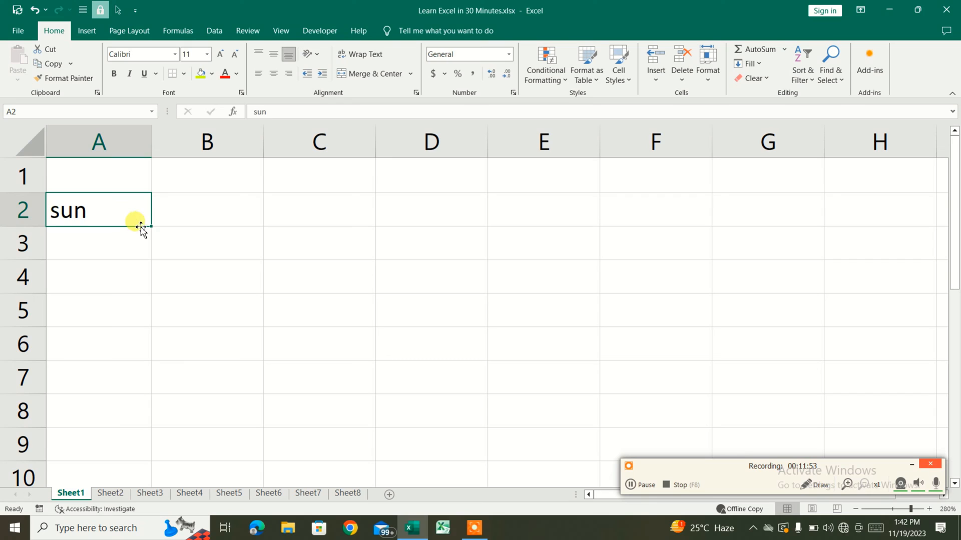
Move the sun entry to cell B3 and AutoFill the weekdays down to B7 and up to B1
drag(141, 228, 275, 406)
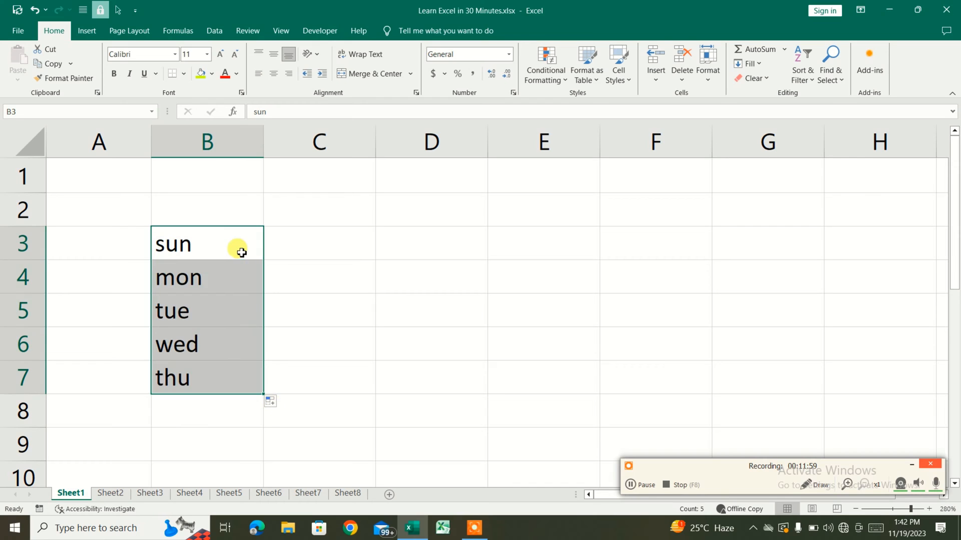
click(240, 249)
drag(262, 259, 286, 172)
click(212, 210)
Clear the weekday entries in column B from cell B1 through B7
click(212, 174)
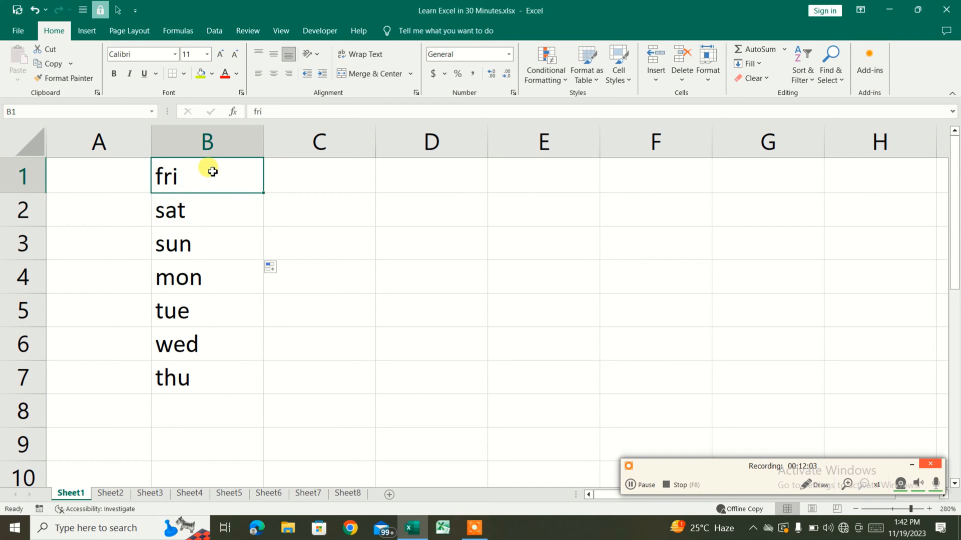
drag(212, 172, 217, 365)
key(Delete)
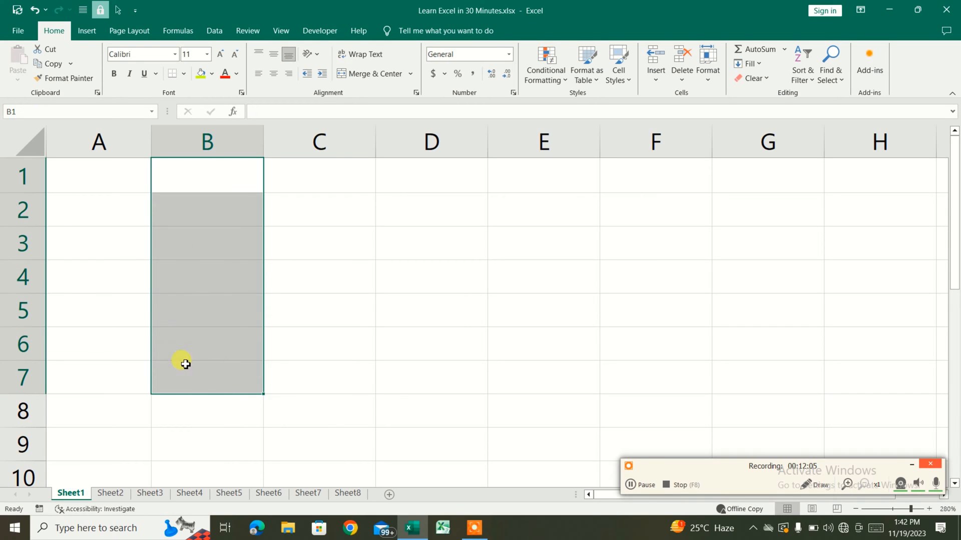
Enter the month names Jan in cell A3, Apr in cell B3 and September in cell C3
click(104, 235)
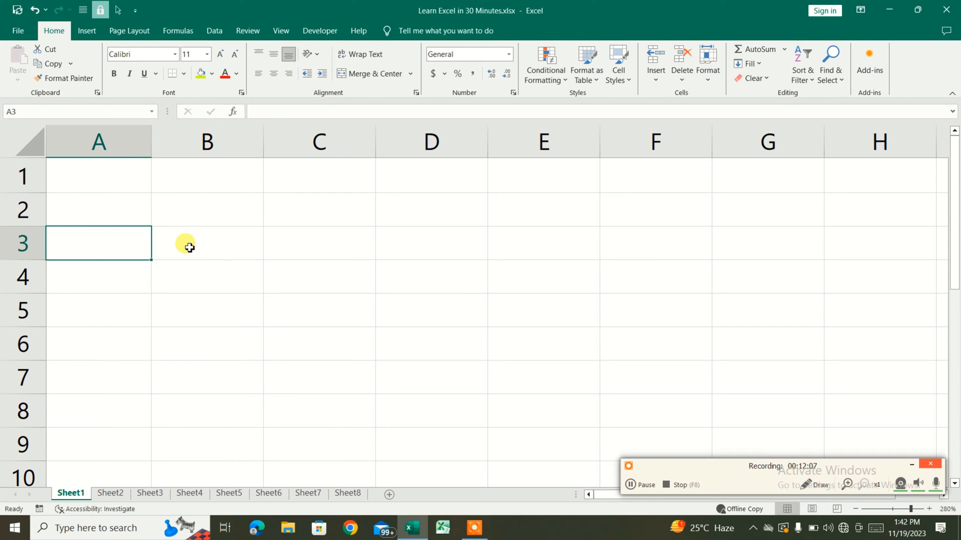
text(Jan)
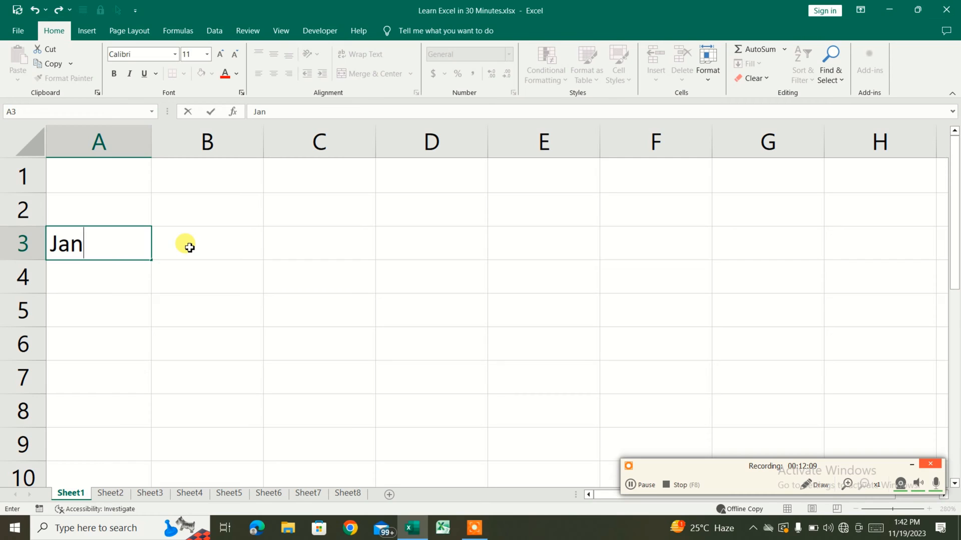
click(172, 241)
text(Ap)
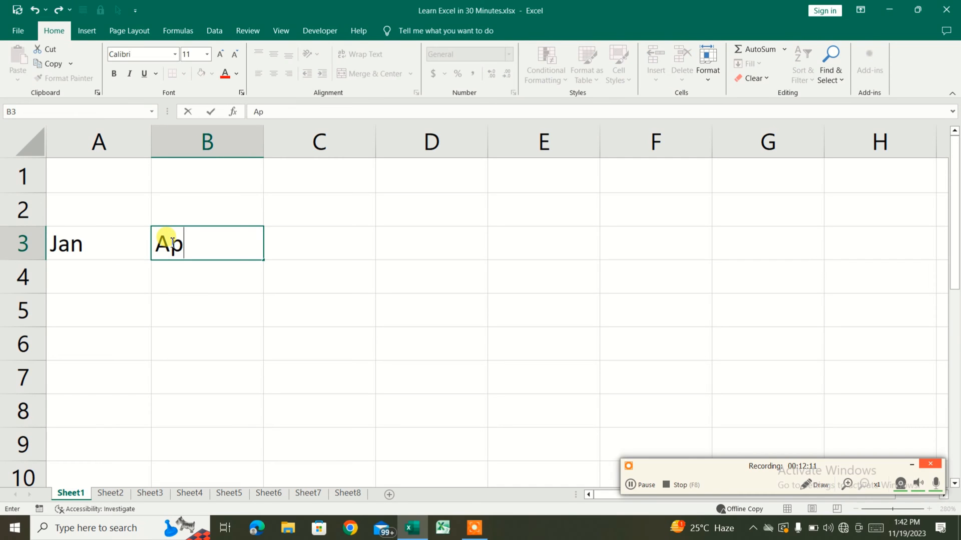
text(r)
key(Return)
key(Right)
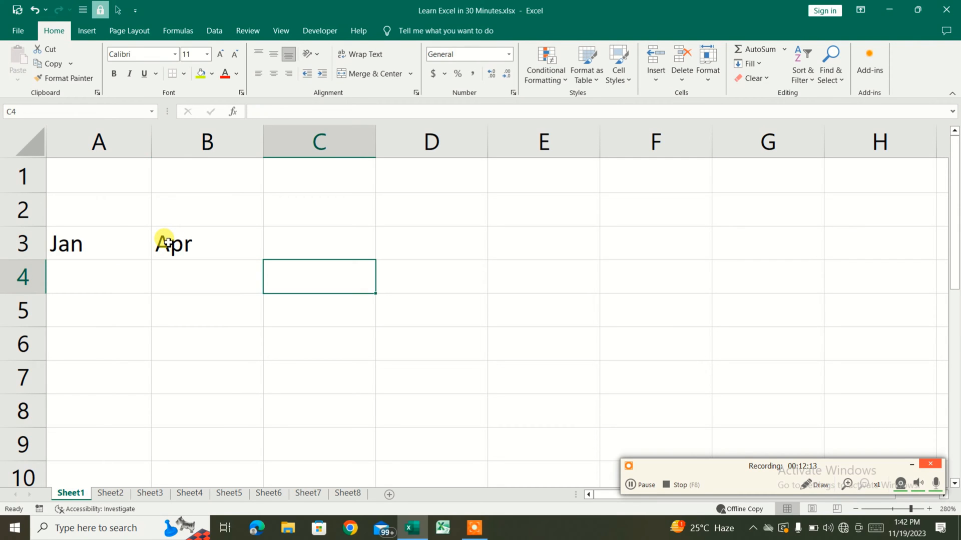
key(Up)
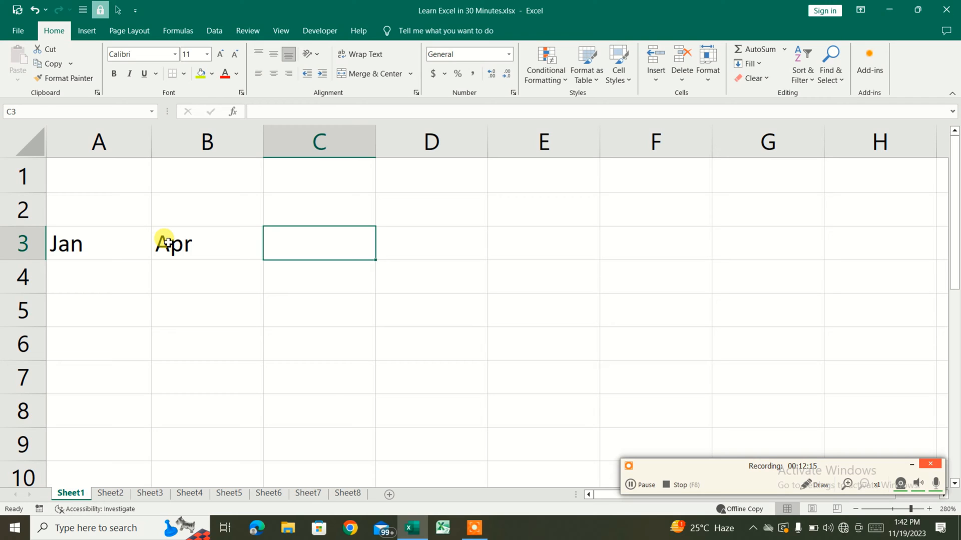
text(Sep)
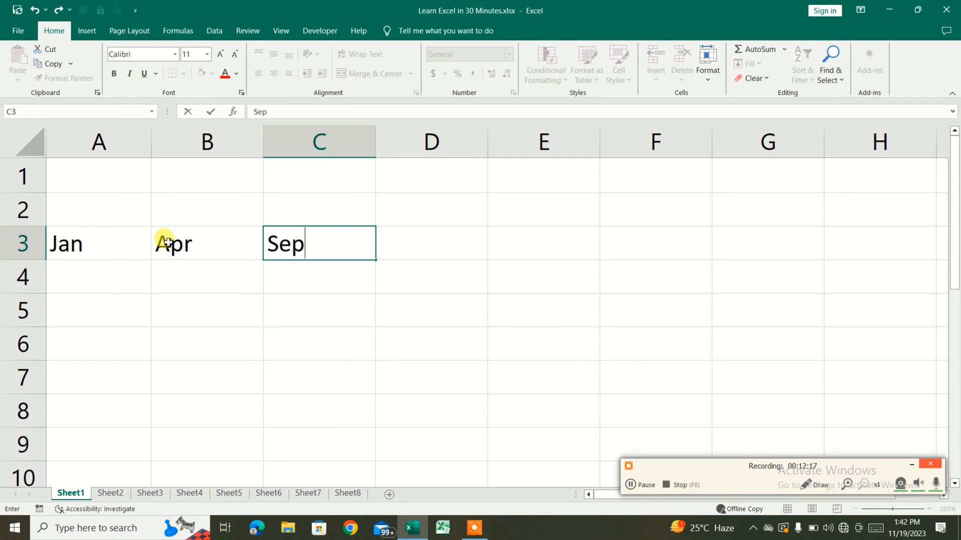
text(tember)
key(Return)
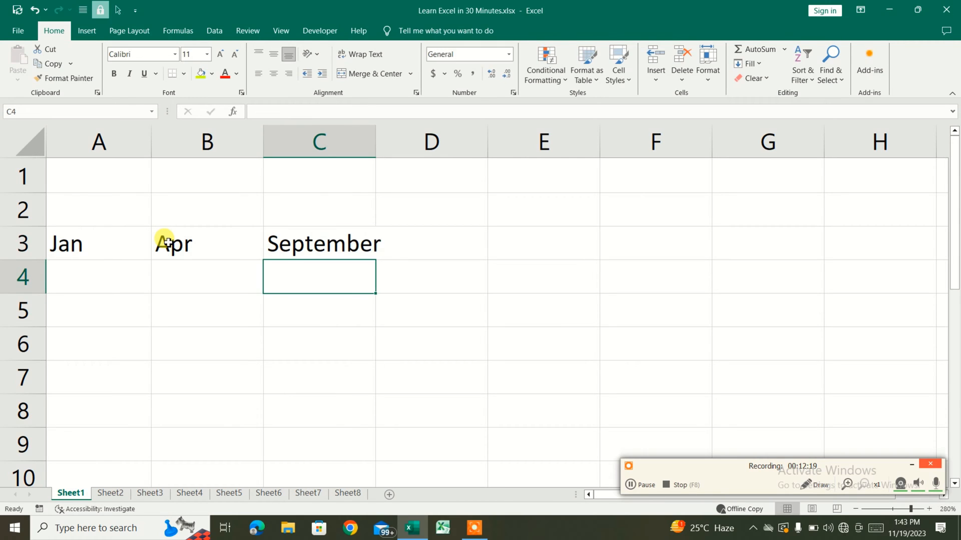
AutoFill the months from Jan in cell A3 down to A8 and from Apr in cell B3 down to B8
click(95, 252)
drag(148, 258, 147, 412)
click(208, 243)
double_click(264, 260)
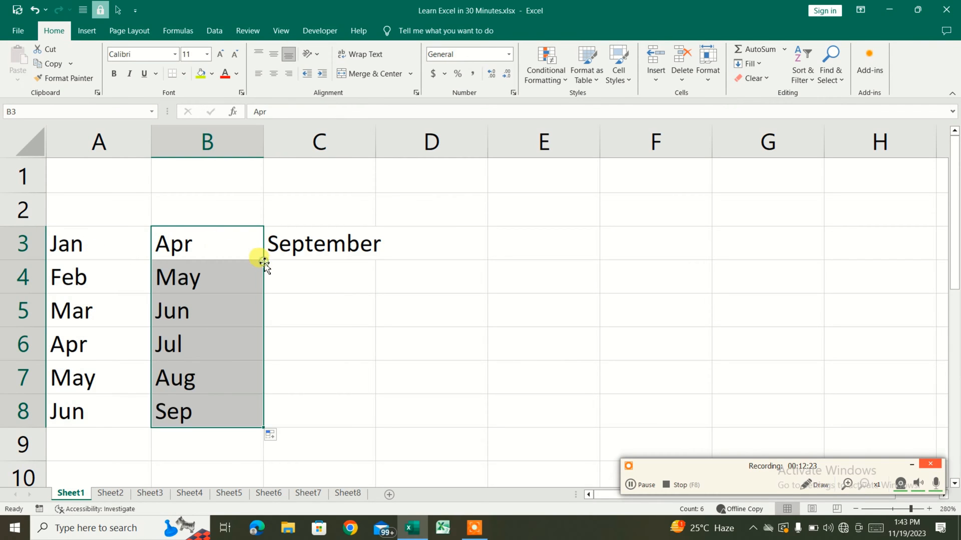
Clear the filled months from cell B4 through B8, keeping Apr in cell B3
click(255, 257)
drag(249, 265, 231, 421)
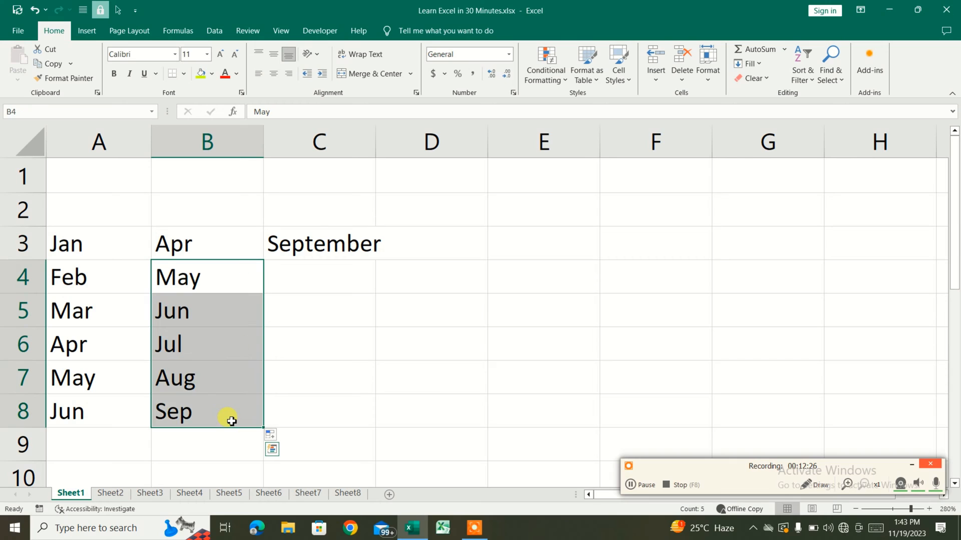
key(Delete)
click(300, 343)
click(235, 243)
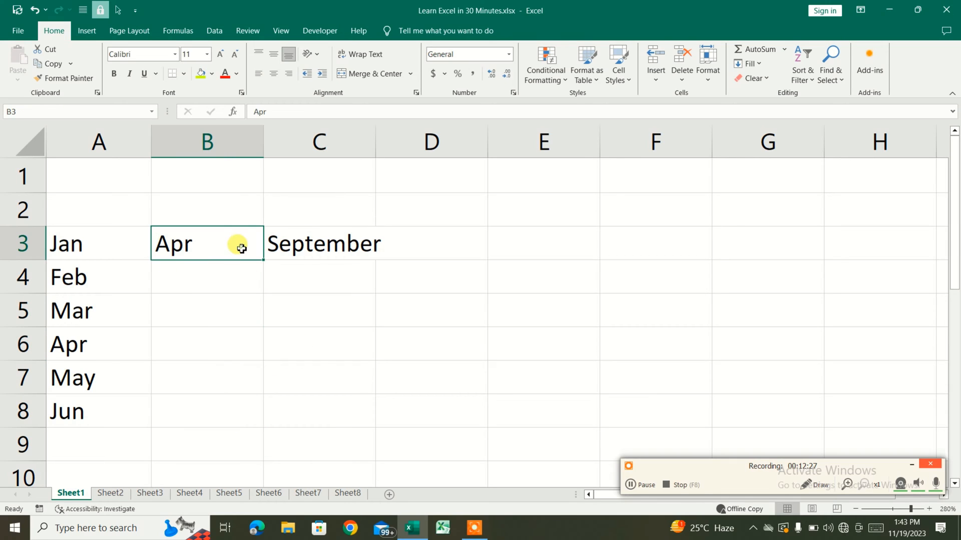
AutoFill the months from Apr in cell B3 down to B8, matching the length of the list in column A
click(123, 279)
drag(123, 279, 118, 420)
click(219, 242)
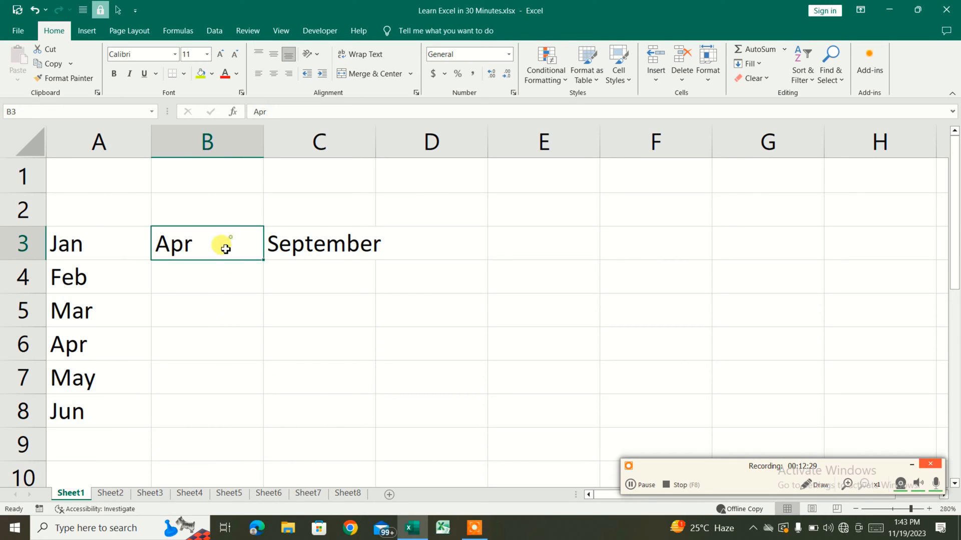
double_click(265, 260)
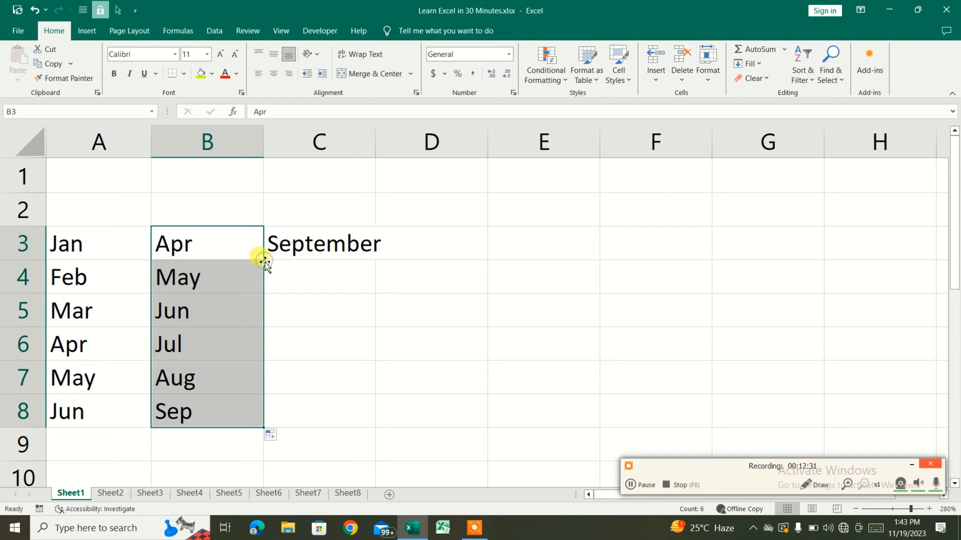
click(166, 403)
AutoFill the full month names from September in cell C3 down to C8 and check the filled entries
click(350, 242)
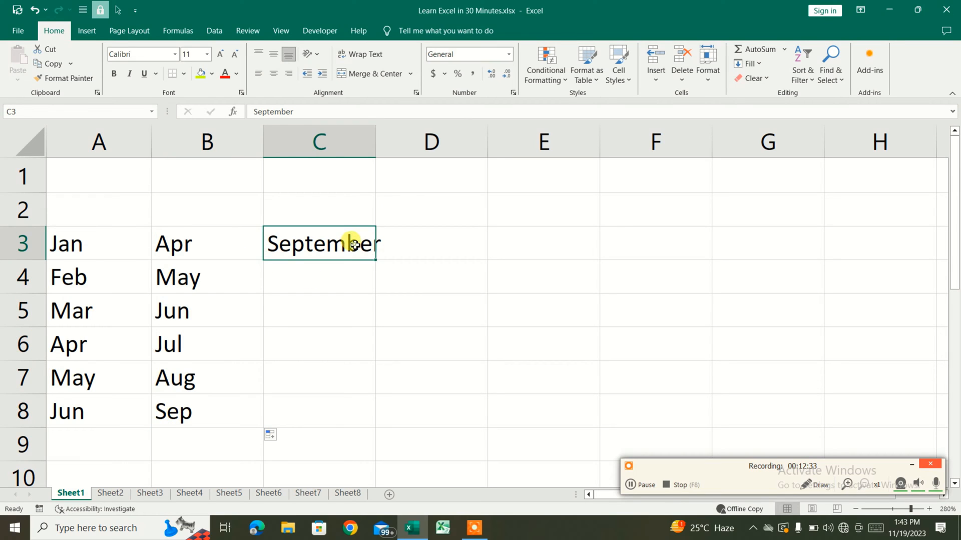
double_click(378, 261)
click(313, 336)
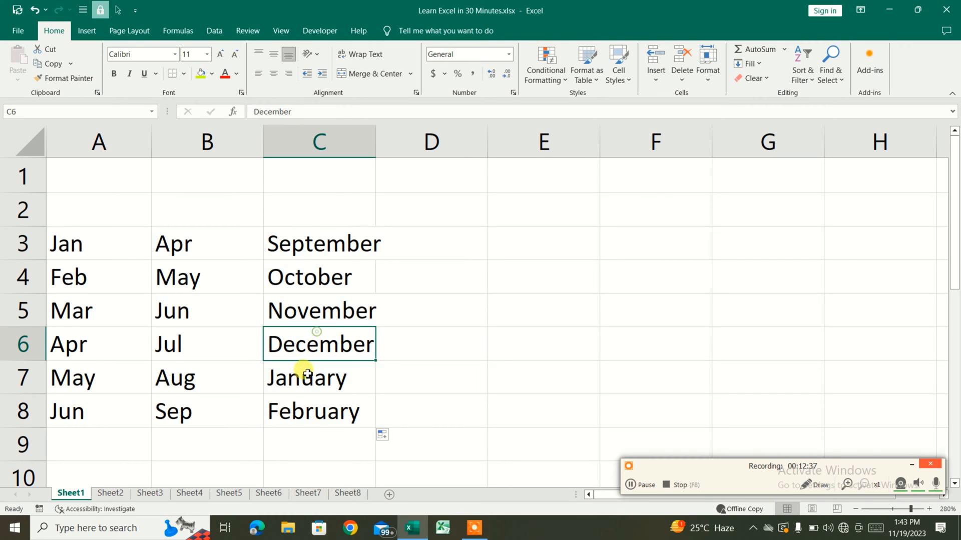
click(325, 414)
Clear all the month entries in the range from cell A3 to C8
drag(316, 241, 122, 397)
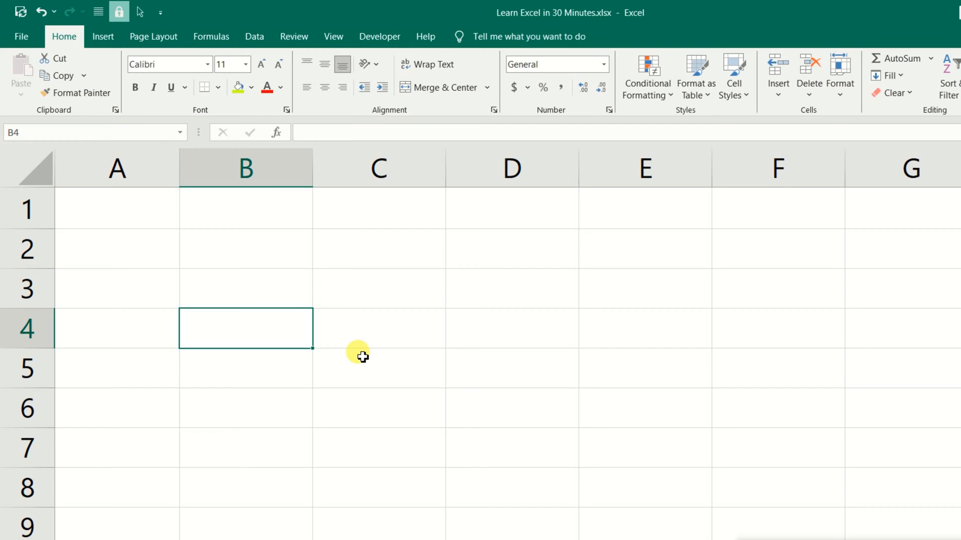
Enter the heading S.No. in cell A2 and the number 1 in cell A3
click(153, 264)
text(S.No)
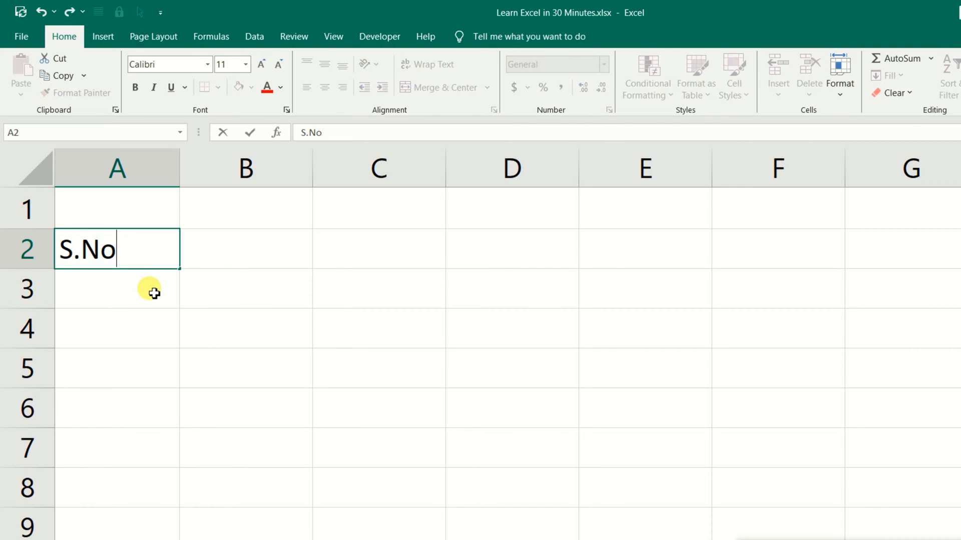
text(.)
key(Return)
text(1)
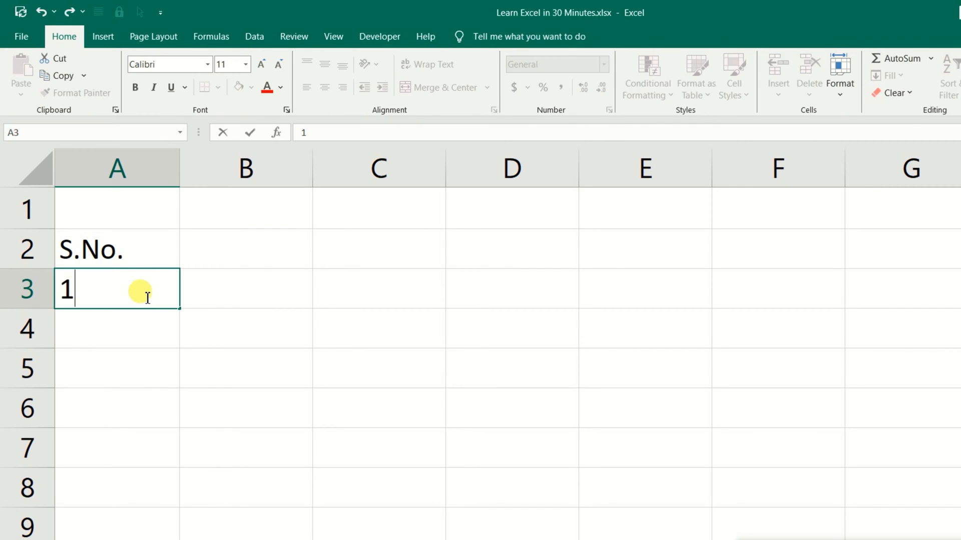
click(205, 322)
AutoFill the number 1 from cell A3 down to A8 and select the filled range
click(166, 294)
drag(181, 310, 203, 488)
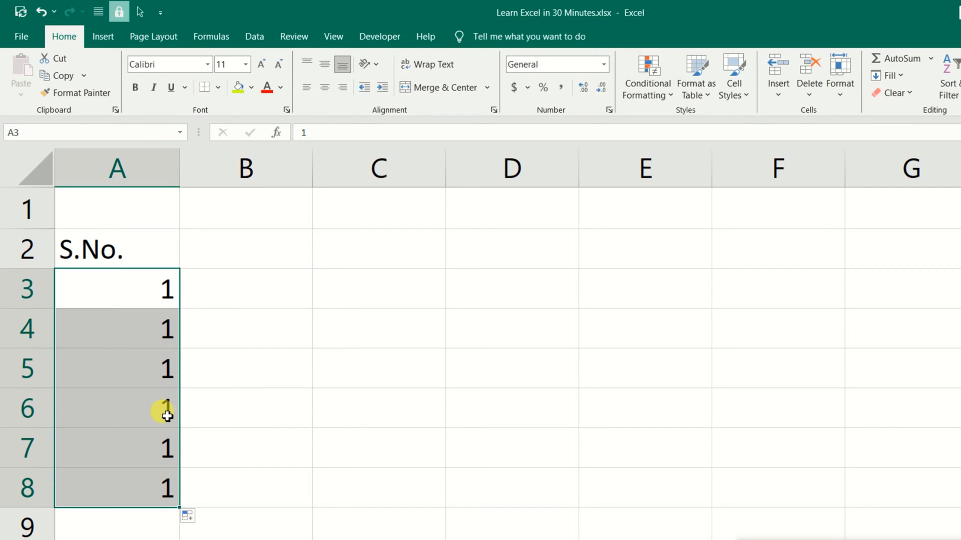
click(236, 340)
drag(157, 310, 150, 476)
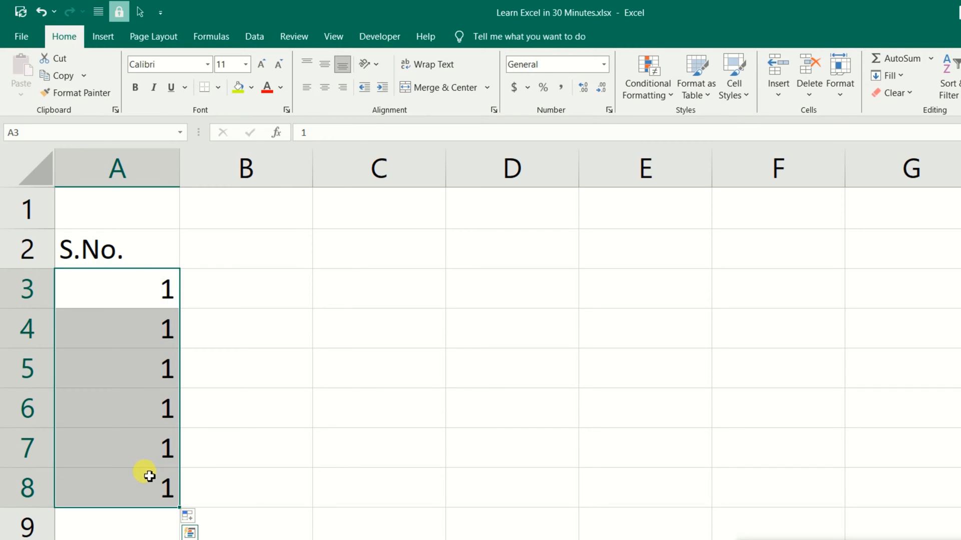
Clear the repeated 1s from A3 to A8, and enter 1 in cell A3 and 2 in cell A4
key(Delete)
click(262, 455)
click(132, 296)
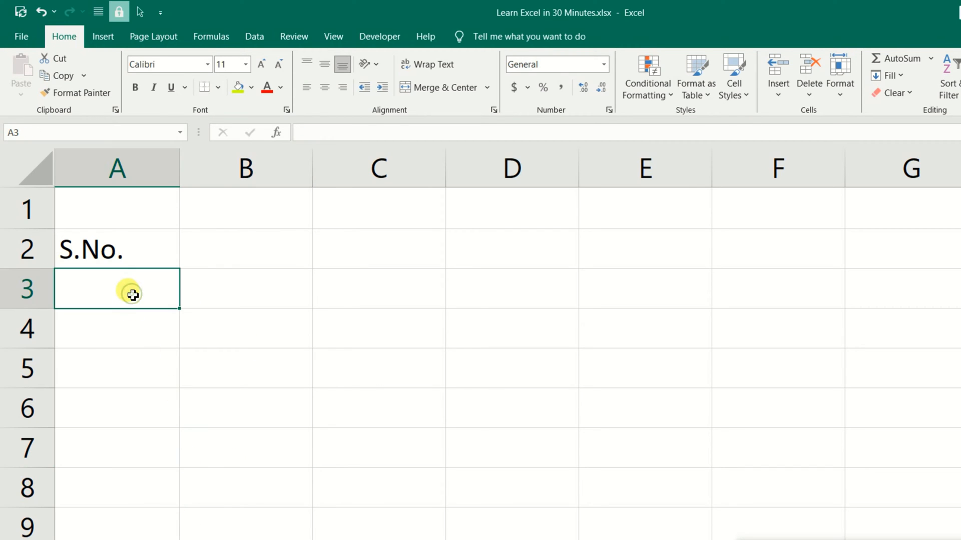
text(1)
key(Return)
text(2)
click(195, 392)
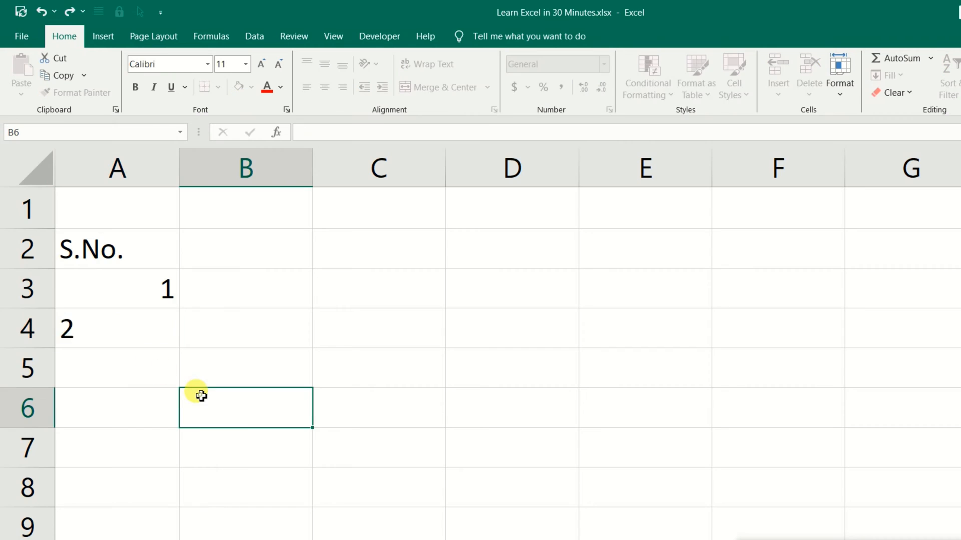
AutoFill the series from the pair in A3 and A4 down to A8 and check the filled numbers
drag(142, 287, 140, 321)
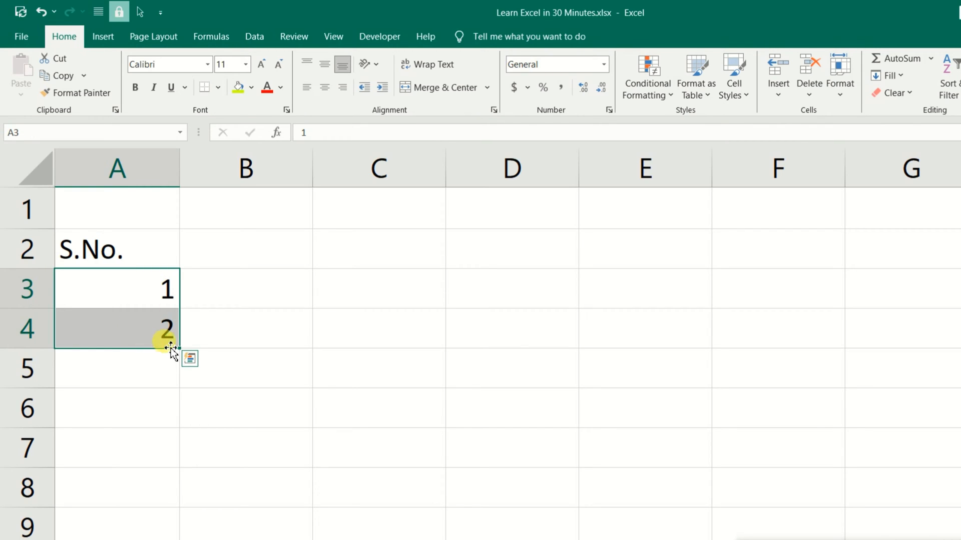
drag(181, 349, 182, 501)
click(134, 300)
click(135, 333)
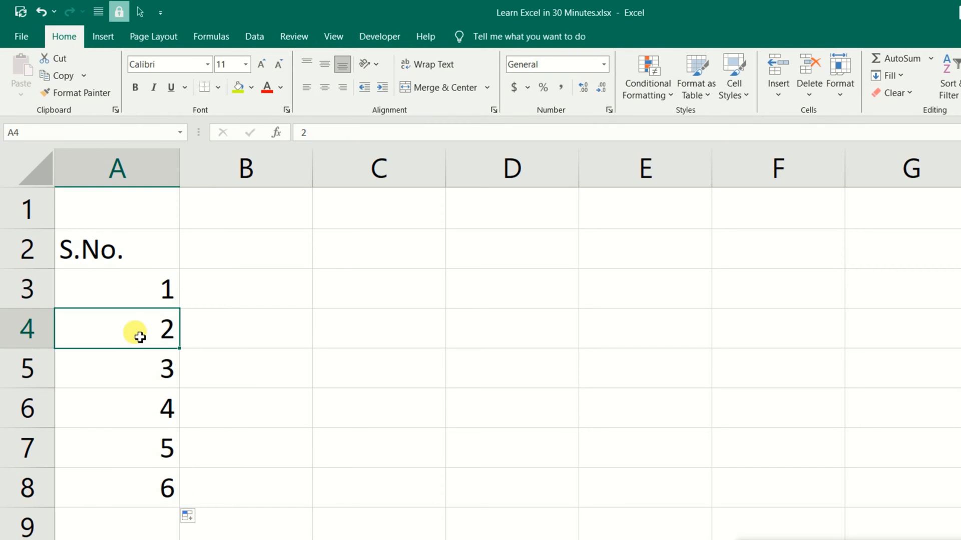
click(135, 369)
click(144, 433)
click(148, 477)
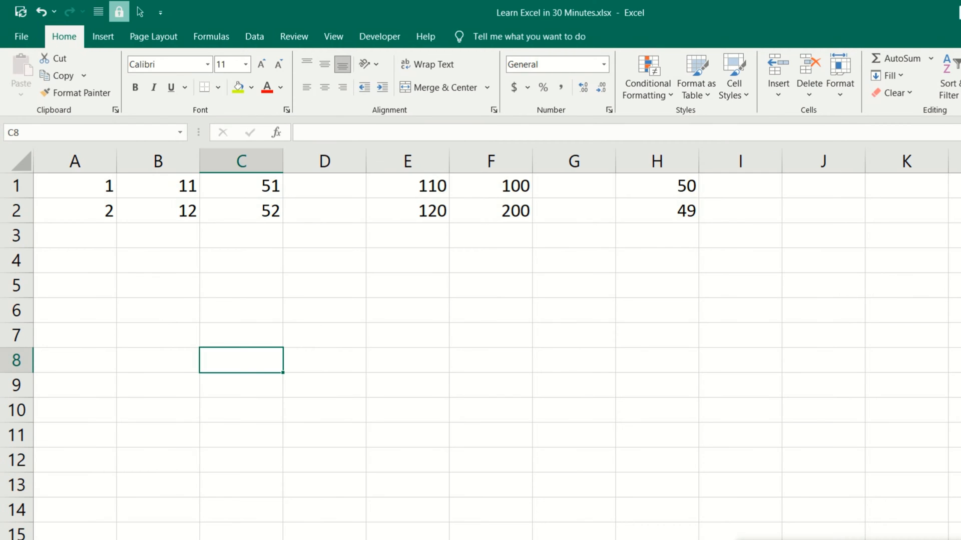
AutoFill the number pairs at the top of columns A, B and C down to row 10
drag(90, 185, 122, 418)
click(186, 192)
drag(186, 192, 176, 428)
drag(262, 189, 250, 421)
click(430, 421)
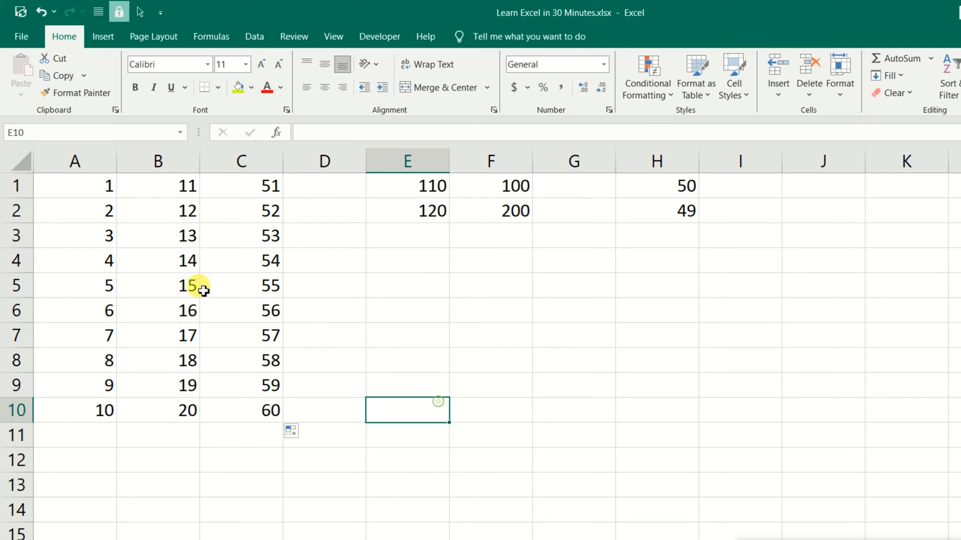
AutoFill column E from the pair 110 and 120 down to E10 and check the filled numbers
drag(423, 191, 441, 423)
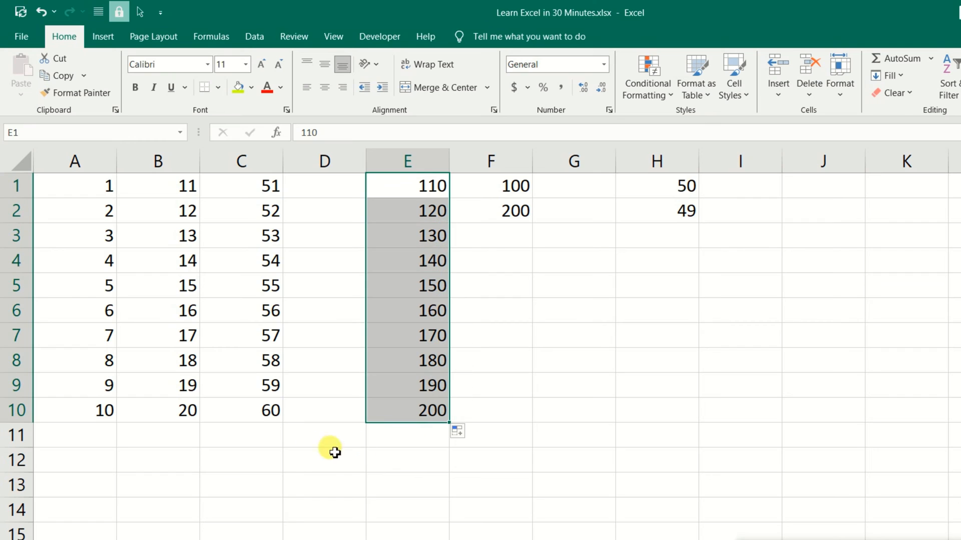
click(426, 234)
click(427, 259)
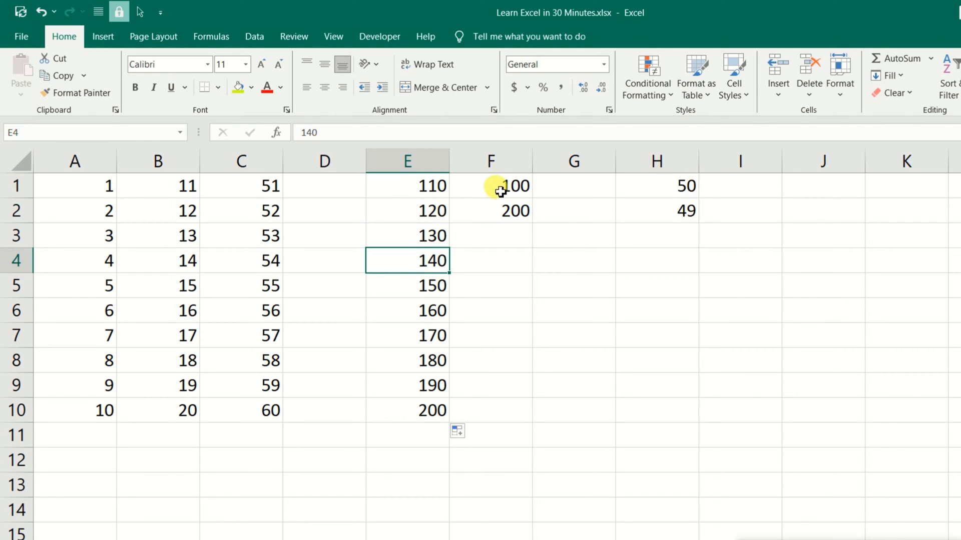
AutoFill column F from the pair 100 and 200 down to F10 and check each filled number
drag(497, 188, 526, 419)
click(516, 241)
click(511, 286)
click(505, 310)
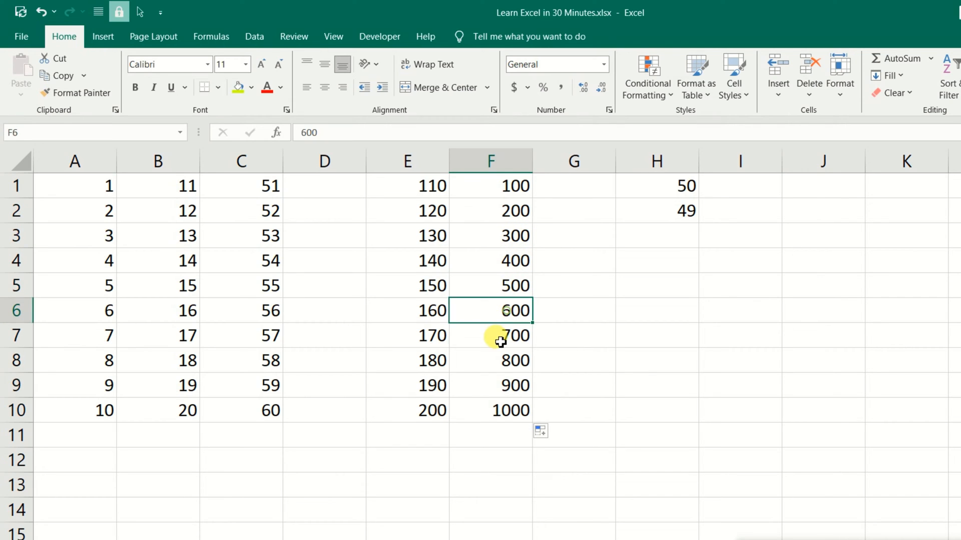
click(501, 335)
click(500, 360)
click(498, 385)
click(498, 408)
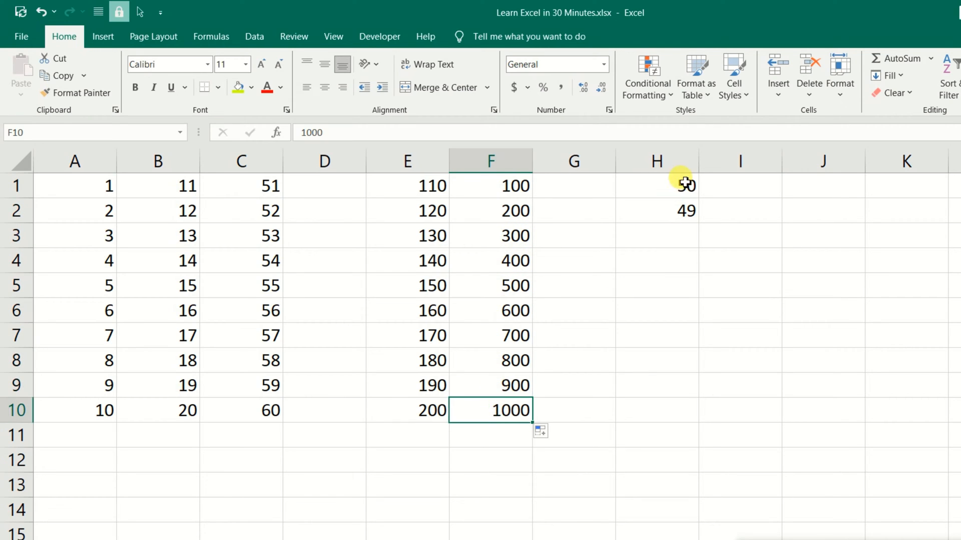
AutoFill the descending series in column H from the pair 50 and 49 down to H10 and review it
drag(681, 185, 679, 210)
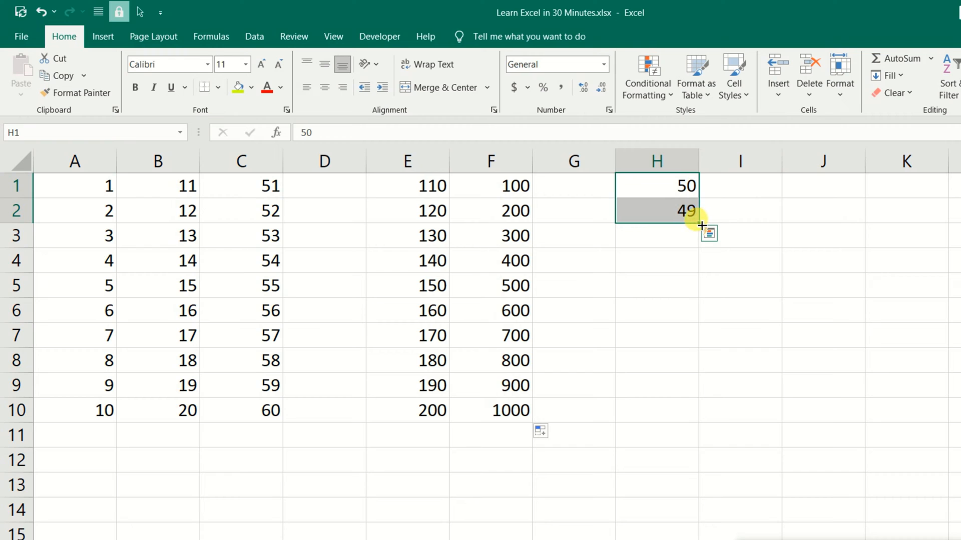
drag(701, 226, 695, 429)
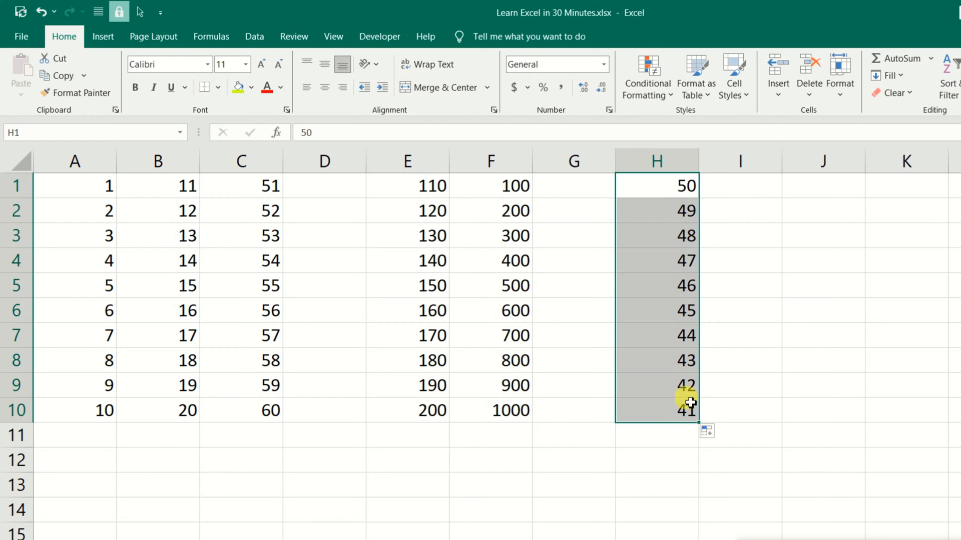
click(677, 258)
click(662, 291)
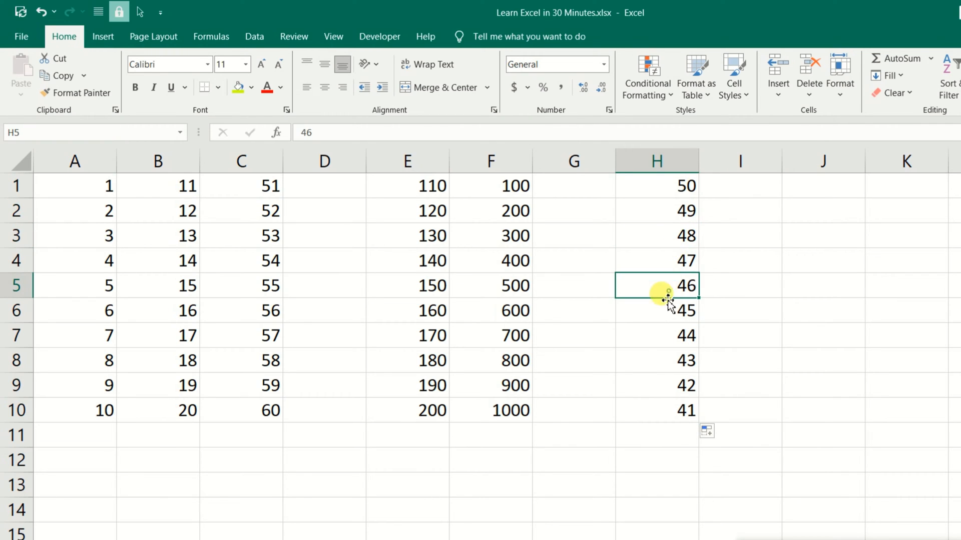
drag(683, 188, 688, 205)
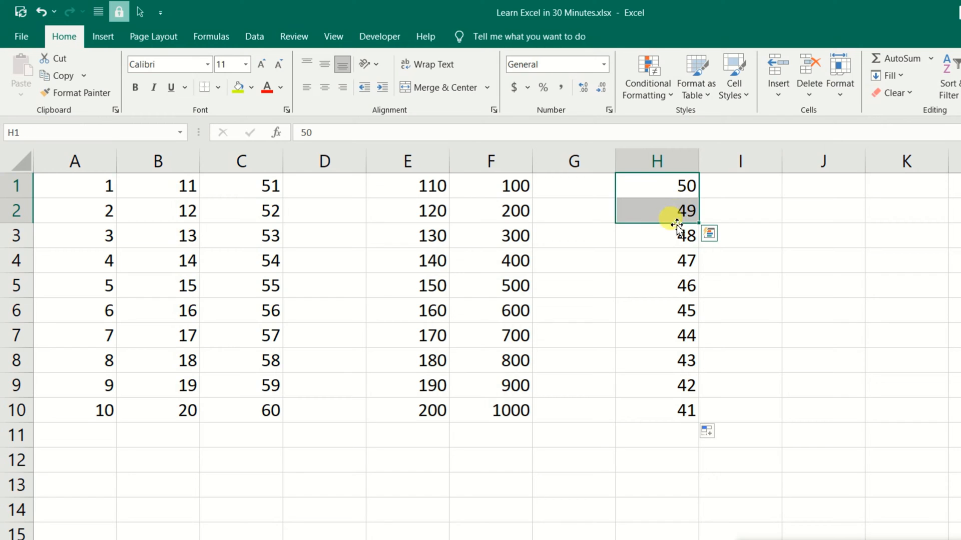
click(672, 414)
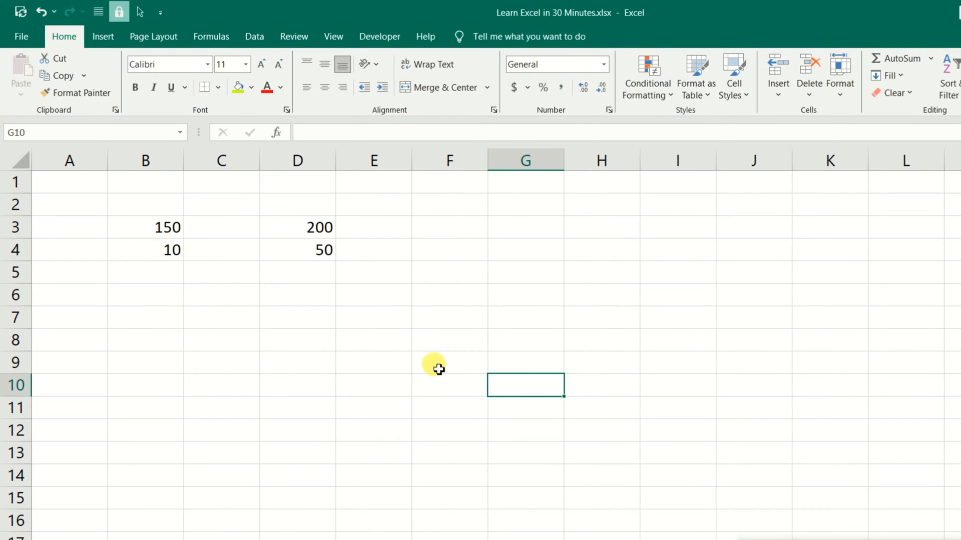
List the arithmetic operators +, -, * and / in cells G2 to G5, one per cell
click(515, 206)
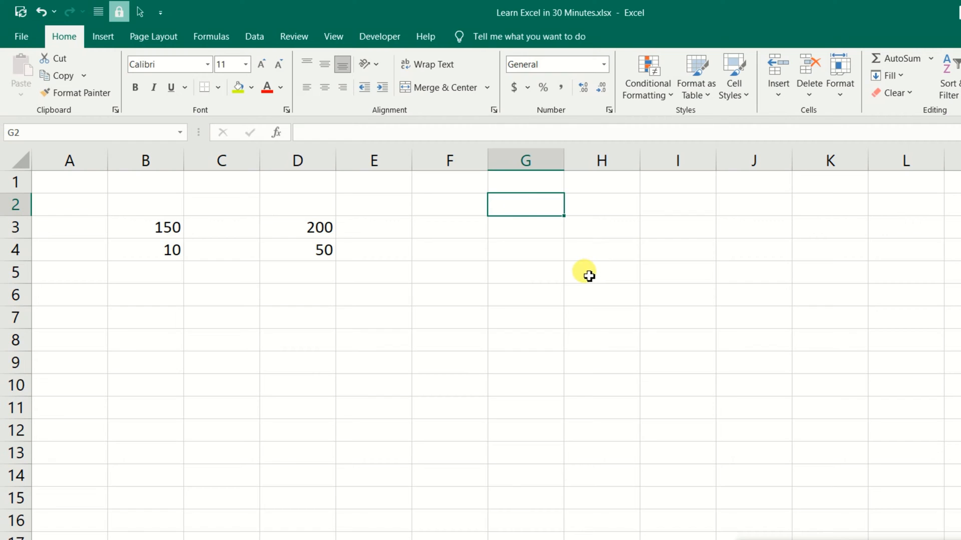
text(+)
key(Return)
text(-)
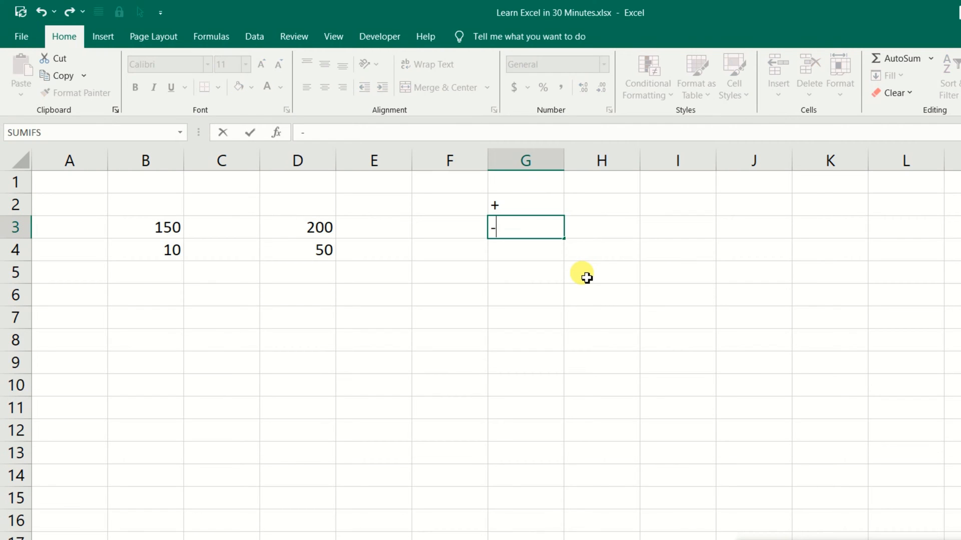
key(Return)
text(*)
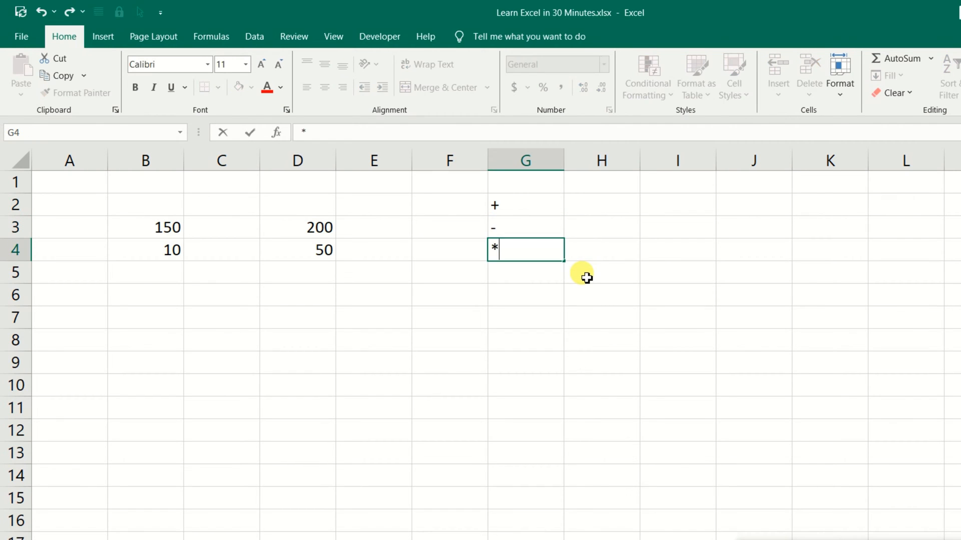
key(Return)
text(/)
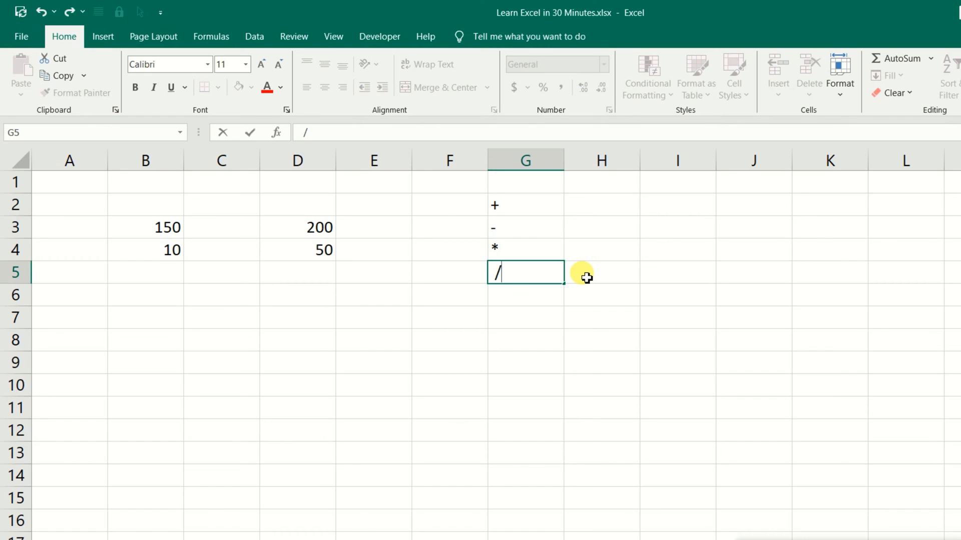
key(Return)
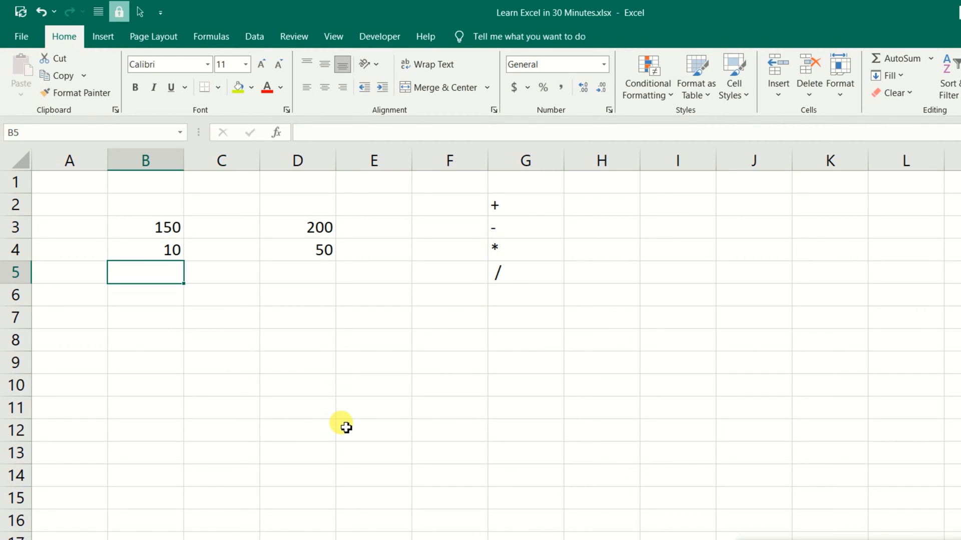
Enter the formula =b3+b4 in cell B5 to add the two numbers above it
text(=)
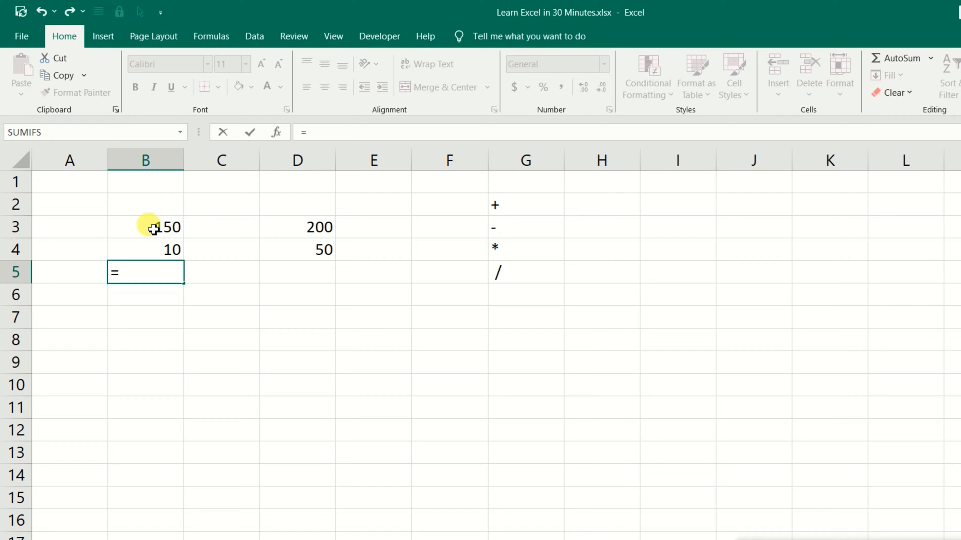
text(b)
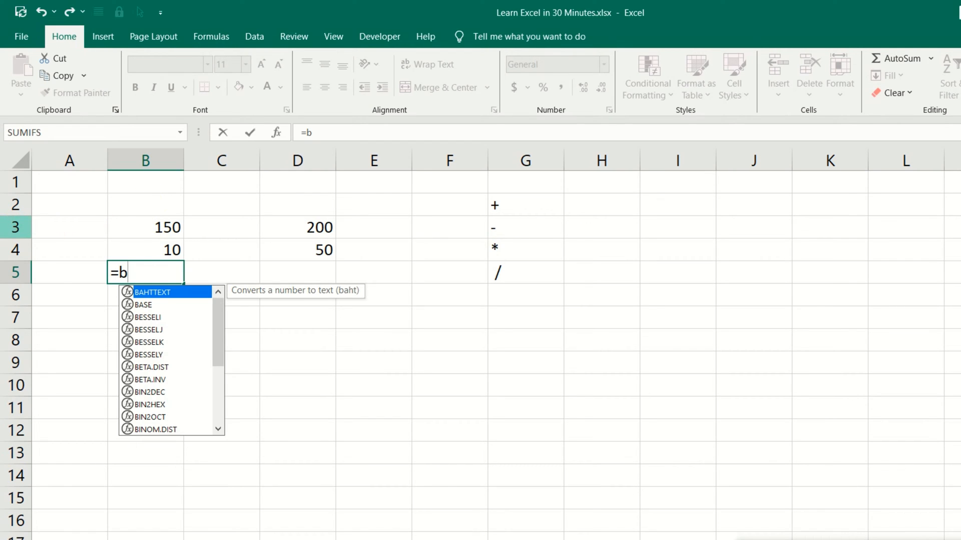
text(3)
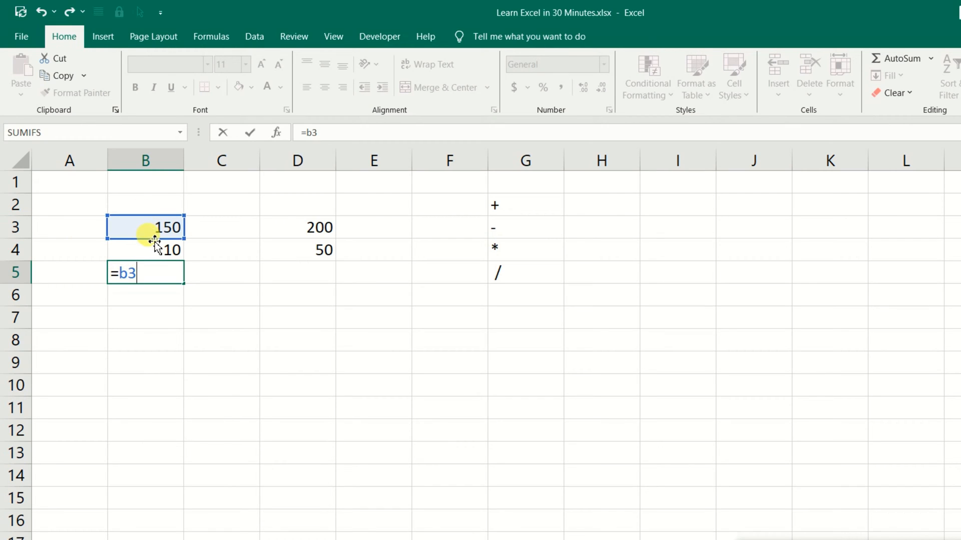
text(+)
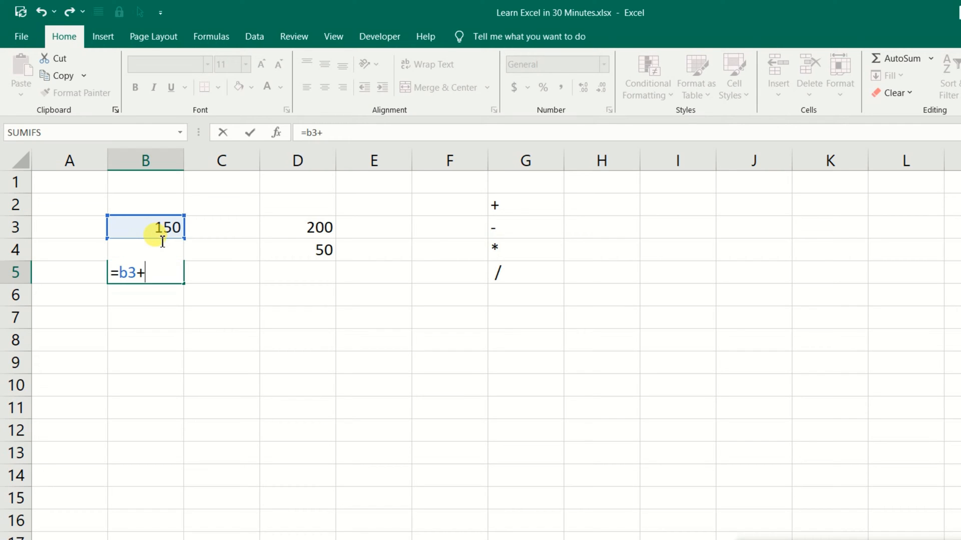
text(b)
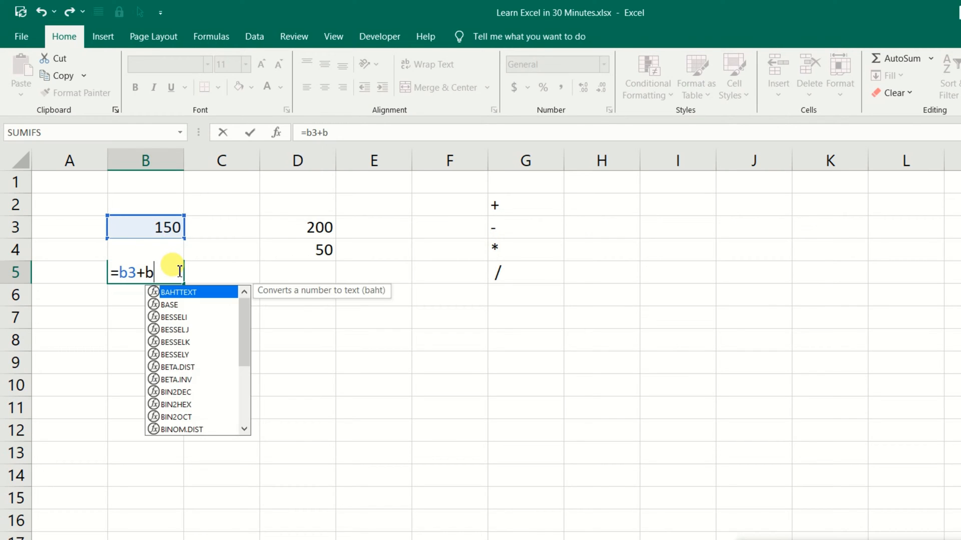
text(4)
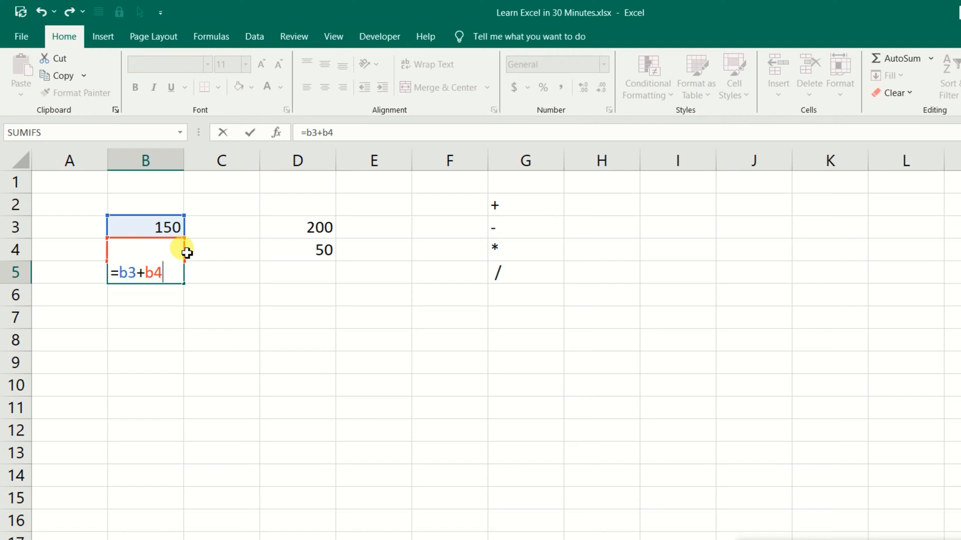
key(Return)
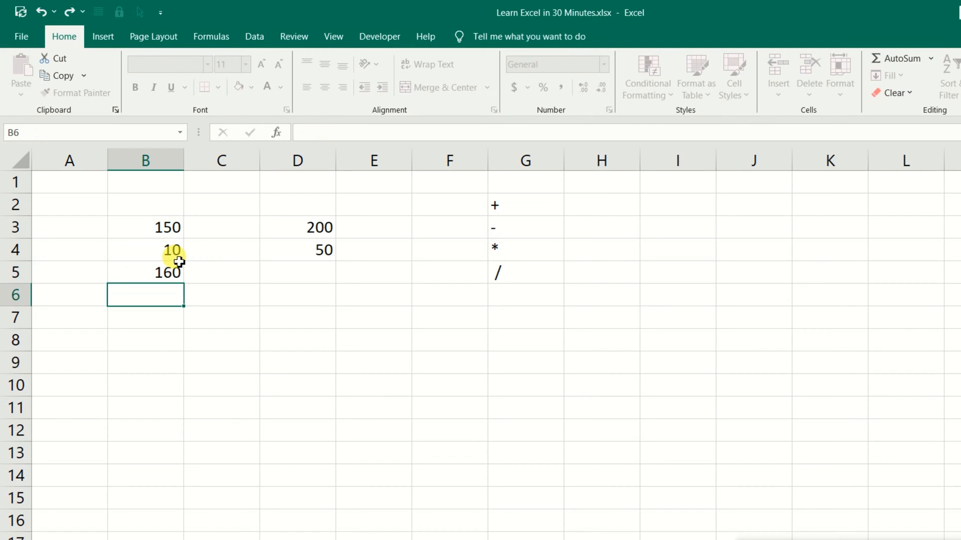
Examine the addition formula in cell B5 and compare it with the contents of cells B3 and B4
click(209, 354)
click(151, 280)
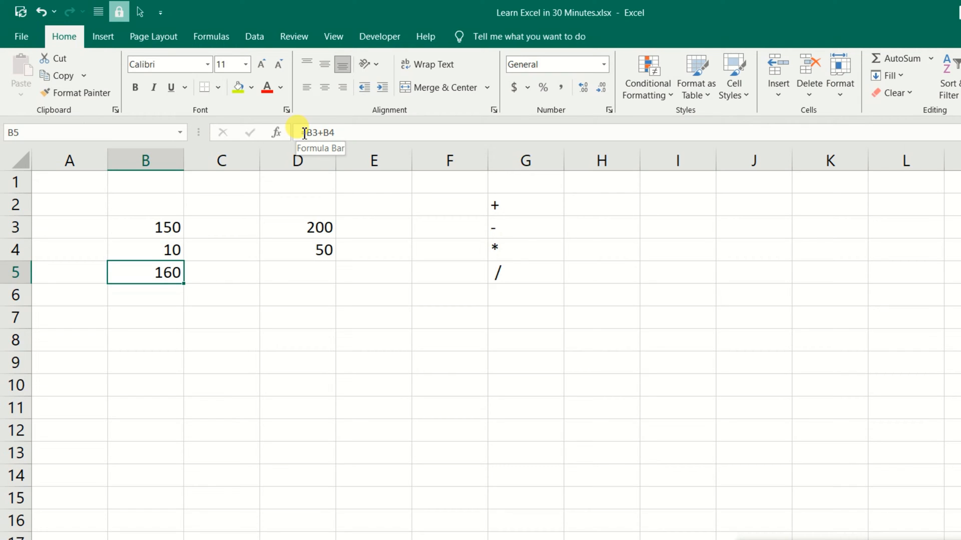
click(165, 226)
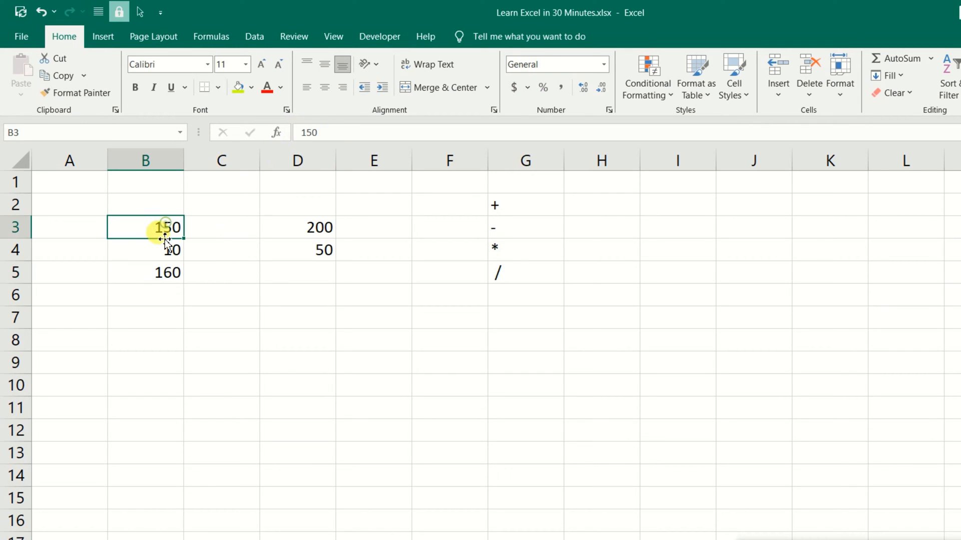
click(163, 248)
click(150, 273)
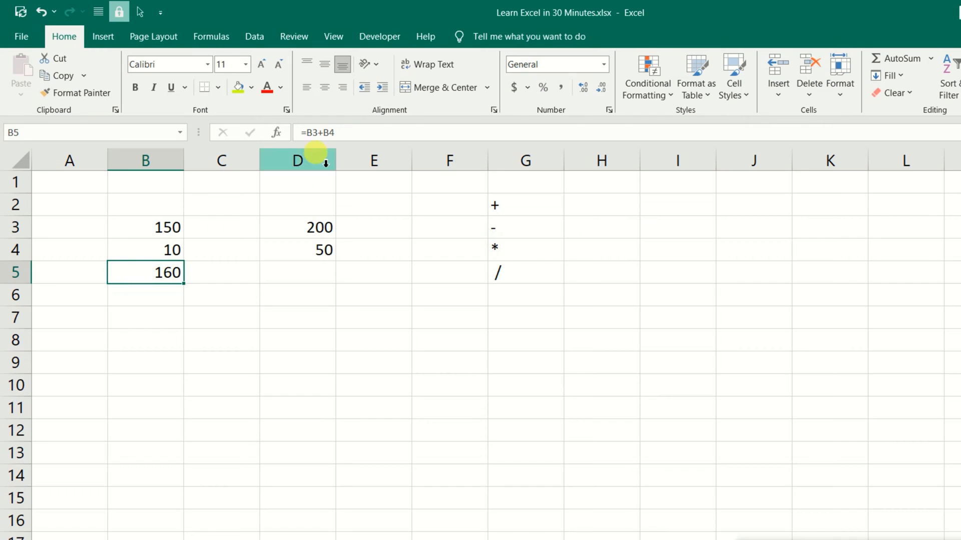
click(167, 249)
click(175, 226)
click(172, 249)
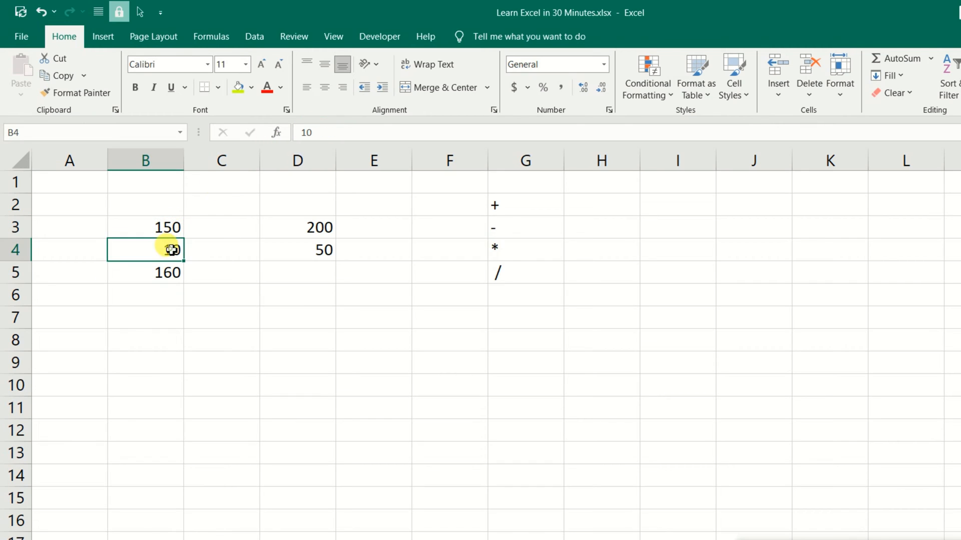
click(165, 272)
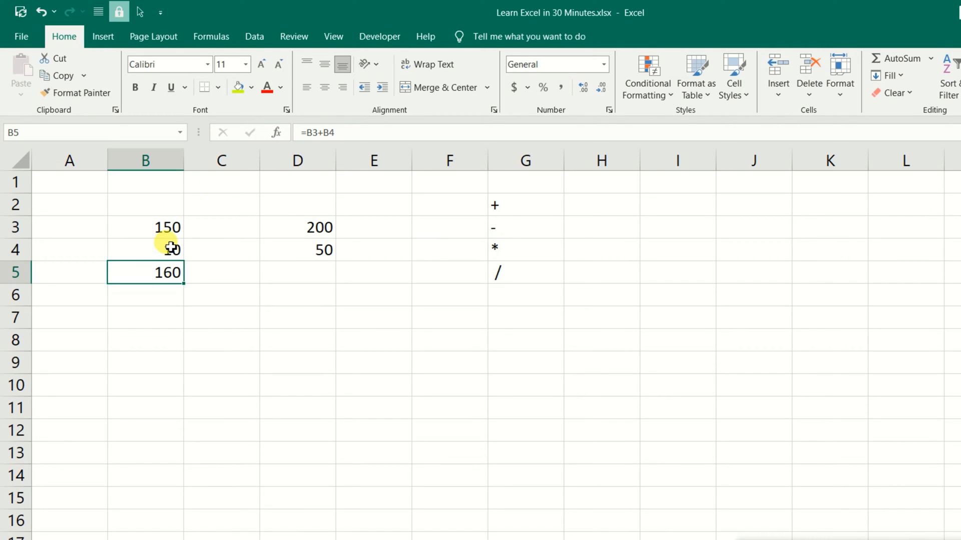
click(171, 248)
click(178, 228)
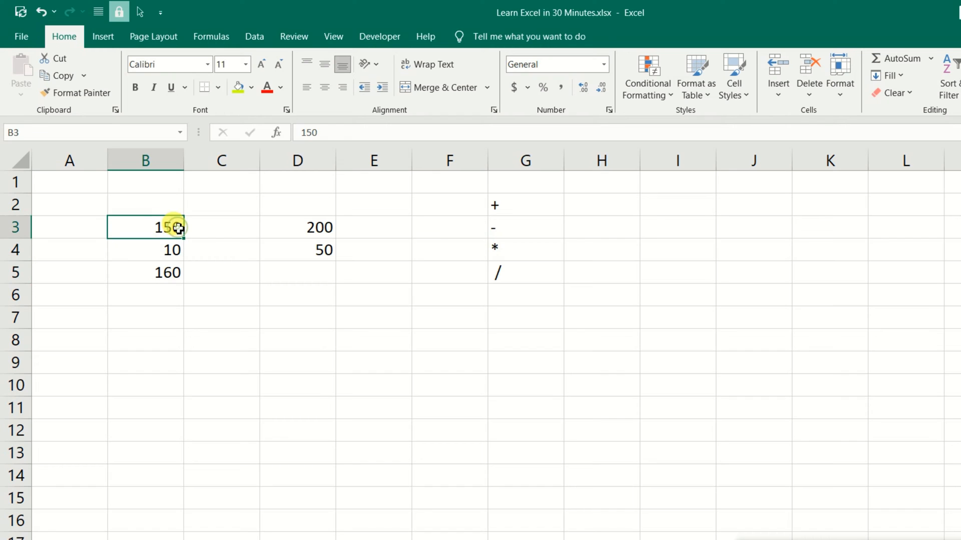
click(170, 270)
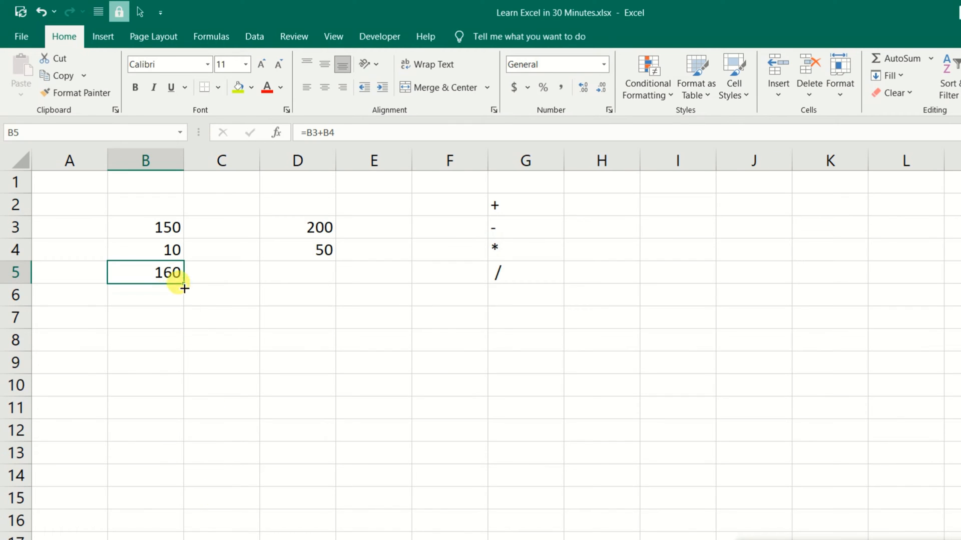
click(166, 272)
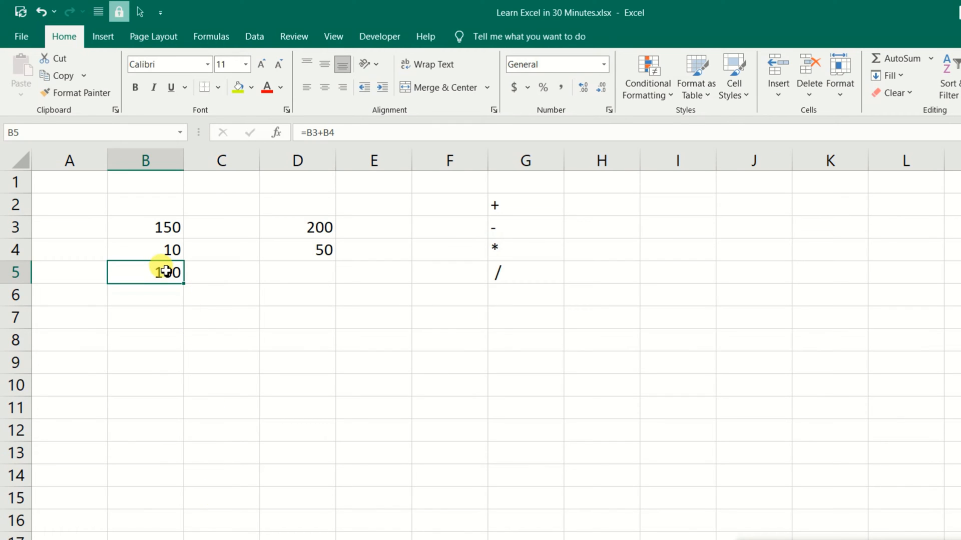
double_click(166, 271)
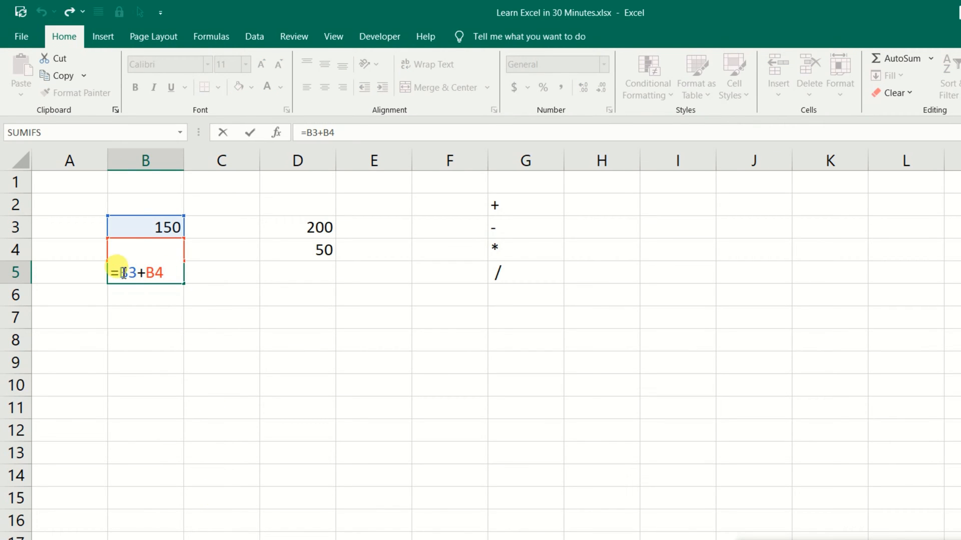
drag(123, 274, 145, 275)
click(145, 275)
click(206, 336)
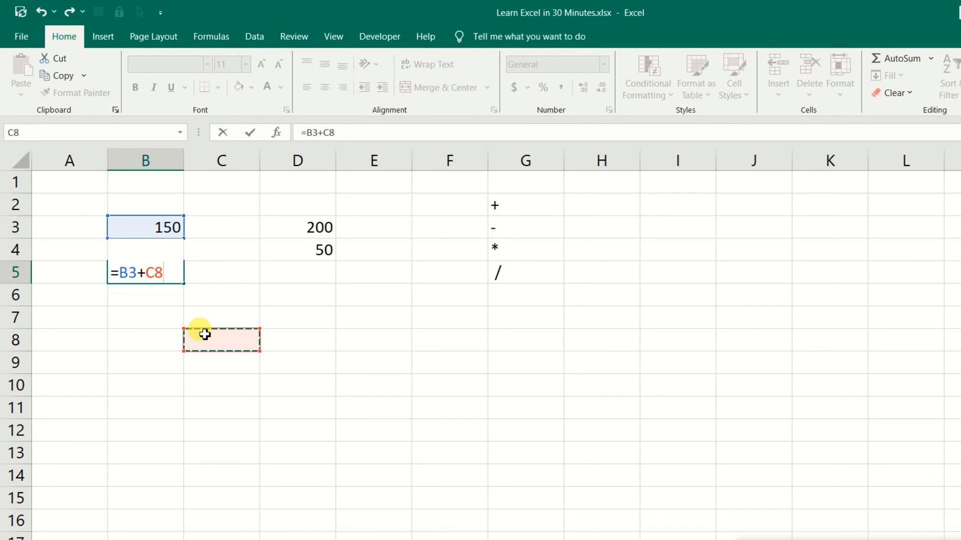
key(Escape)
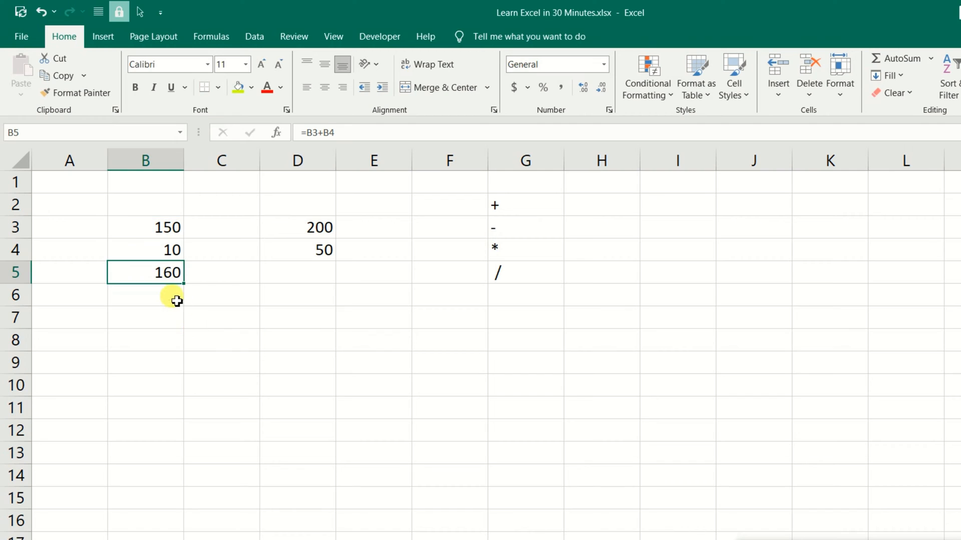
Replace the operator in cell B5's formula so that it subtracts, giving =B3-B4
double_click(167, 273)
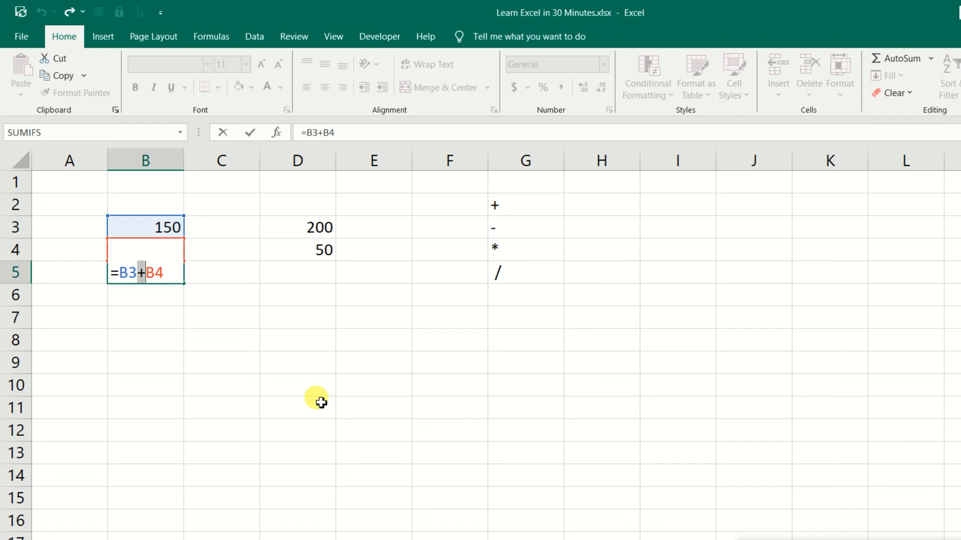
text(-)
key(Return)
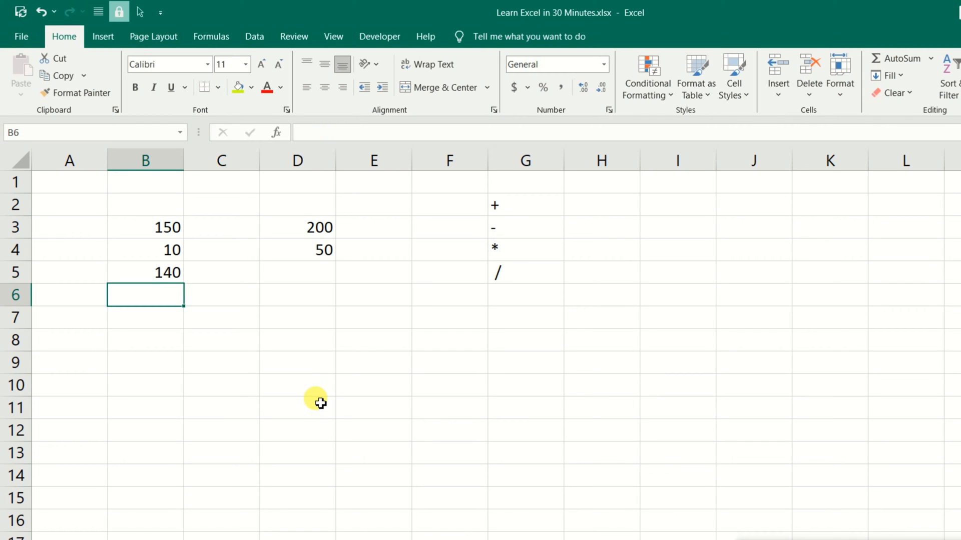
Change the formula in cell B5 to the multiplication =B3*B4 and check it against cells B3 and B4
double_click(168, 274)
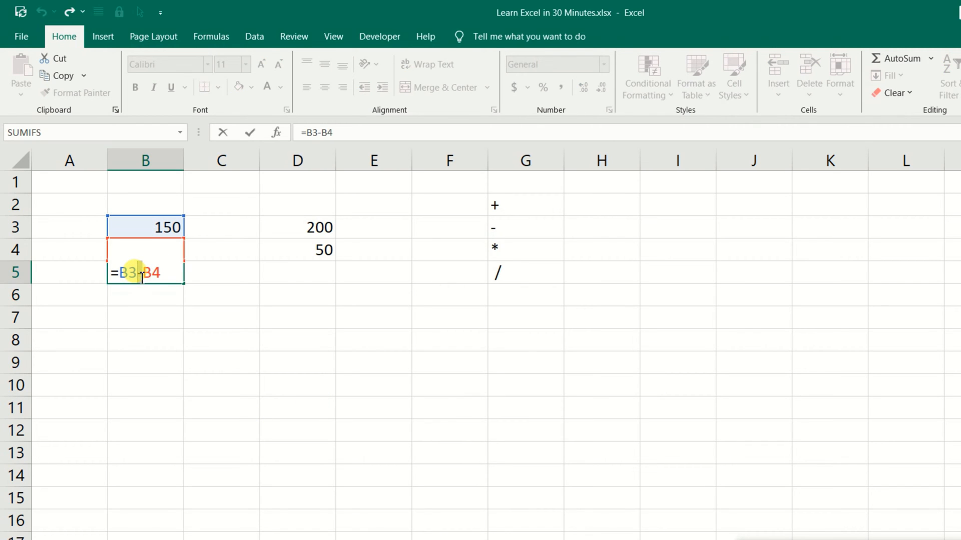
key(Return)
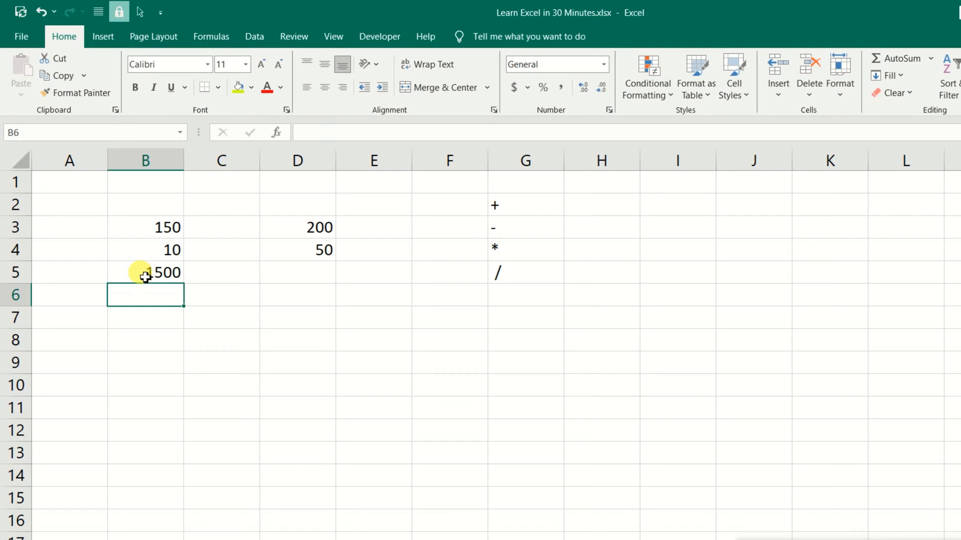
click(143, 227)
click(143, 250)
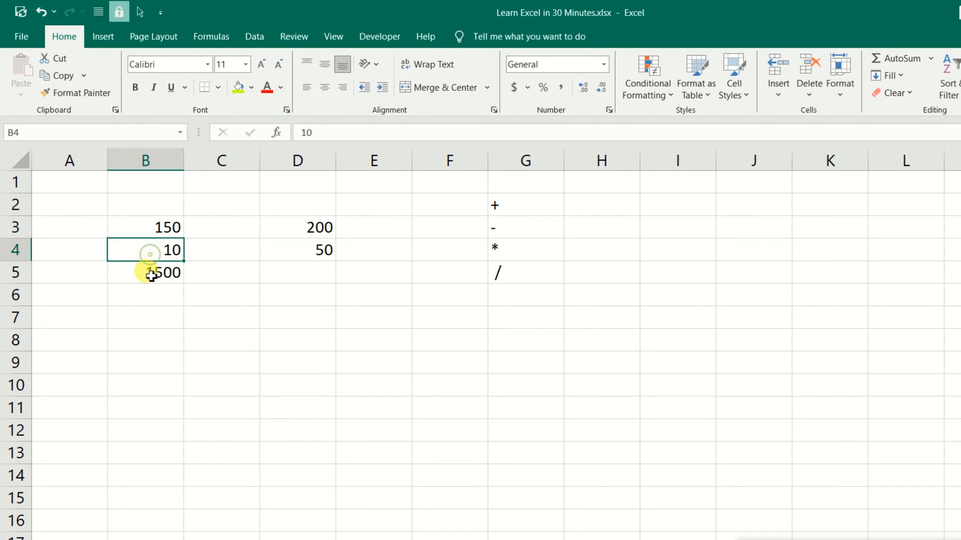
click(149, 274)
Change the formula in cell B5 to the division =B3/B4 and review its operator
double_click(150, 274)
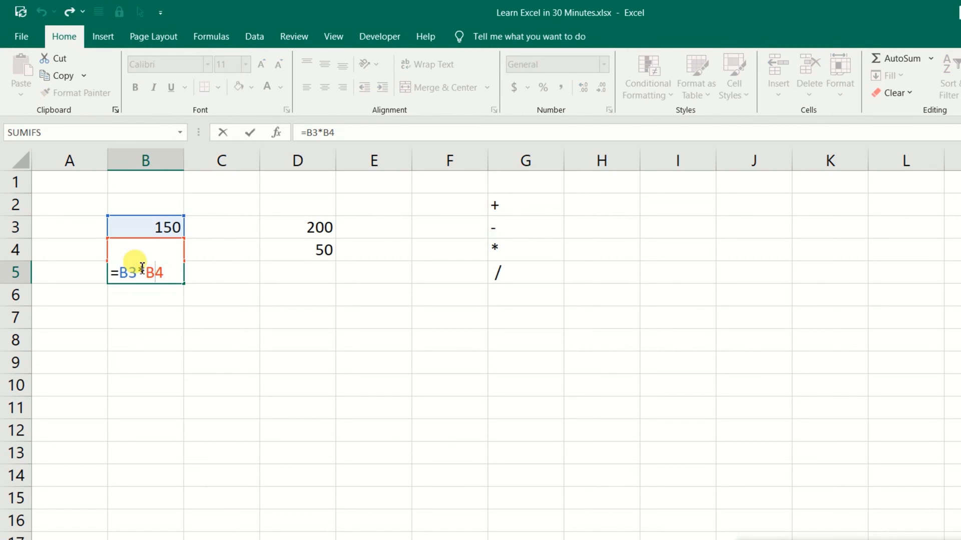
key(Return)
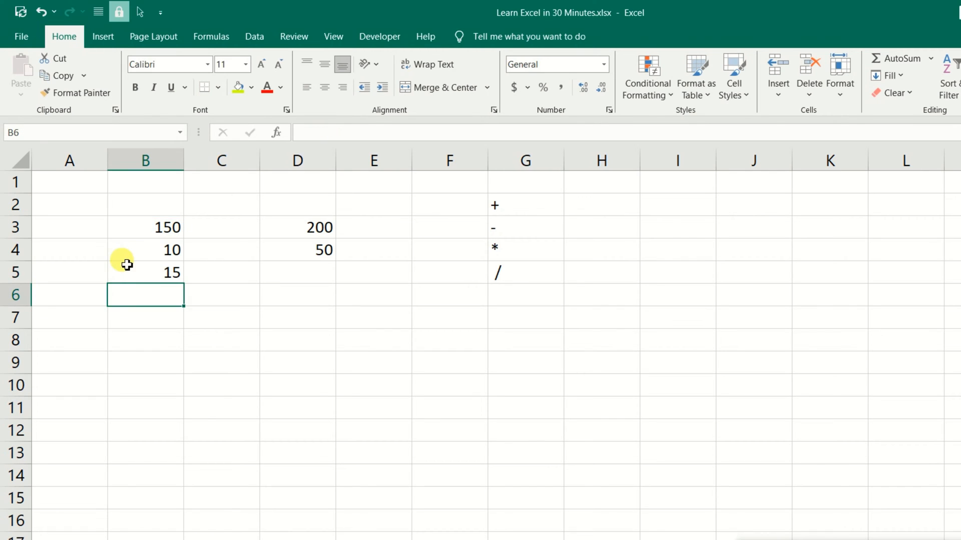
click(112, 272)
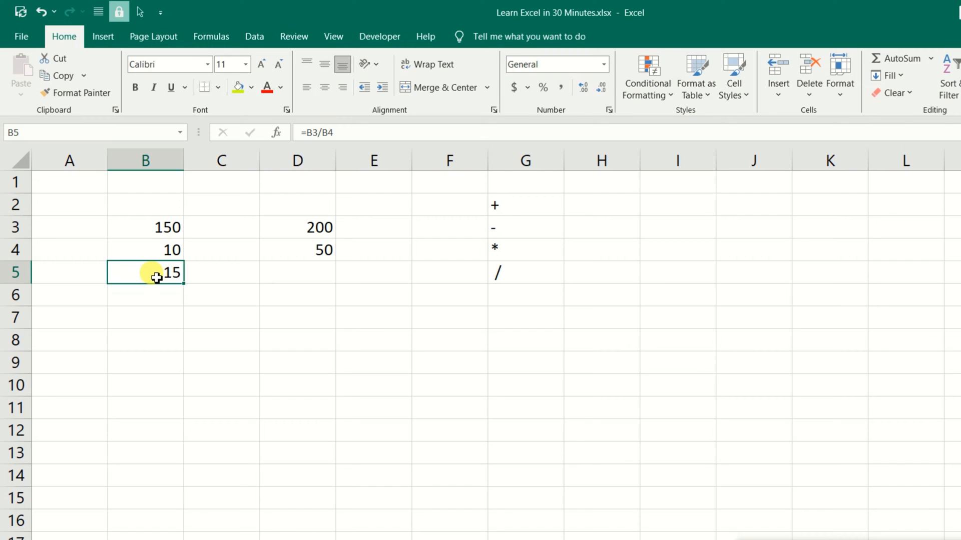
double_click(157, 278)
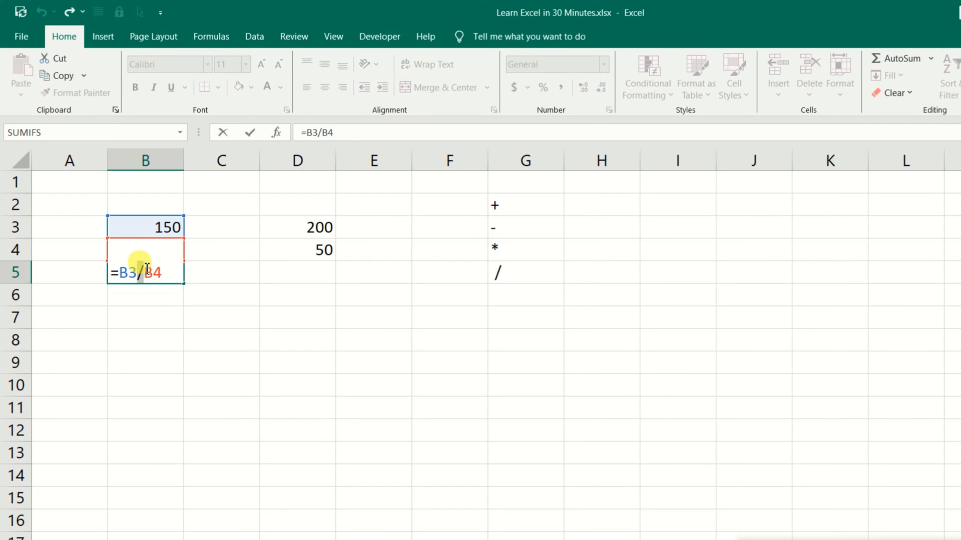
key(Return)
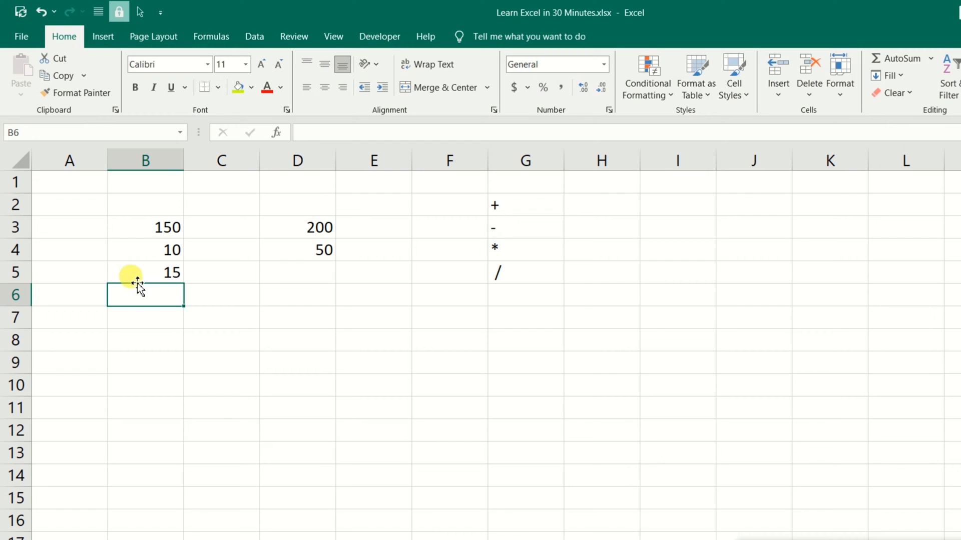
Enter 10 in cell D5 as the third number of column D
click(309, 275)
text(10)
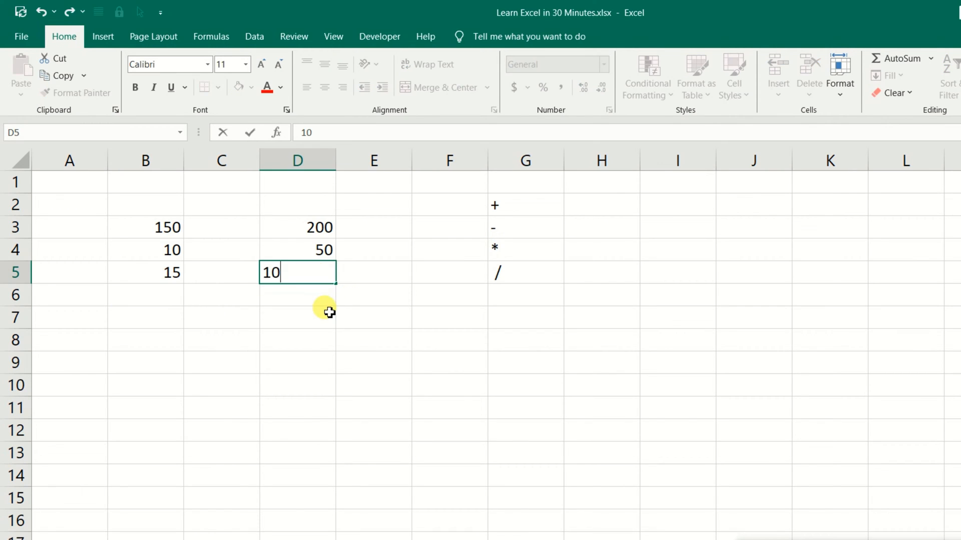
key(Return)
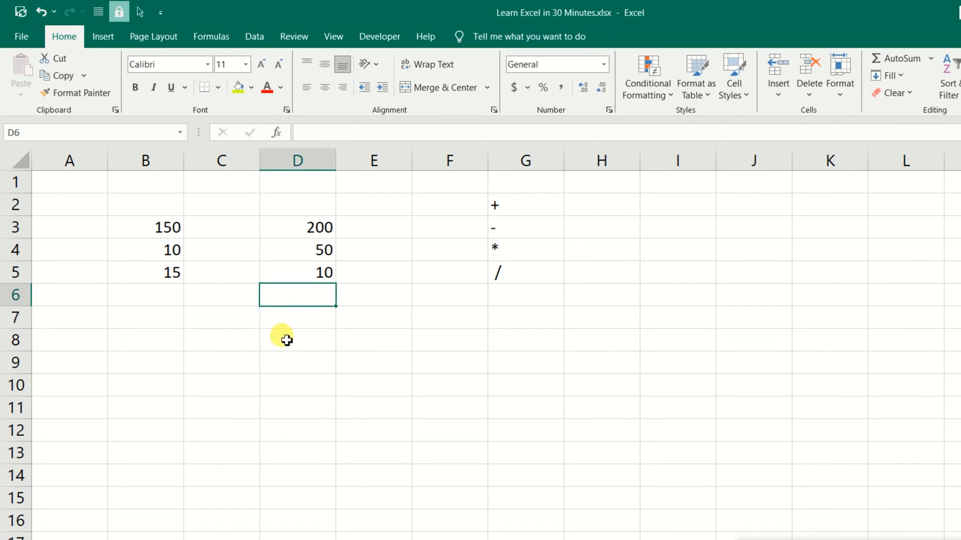
Enter the formula =D3+D4-D5 in cell D6 and check it against the three numbers above
text(=)
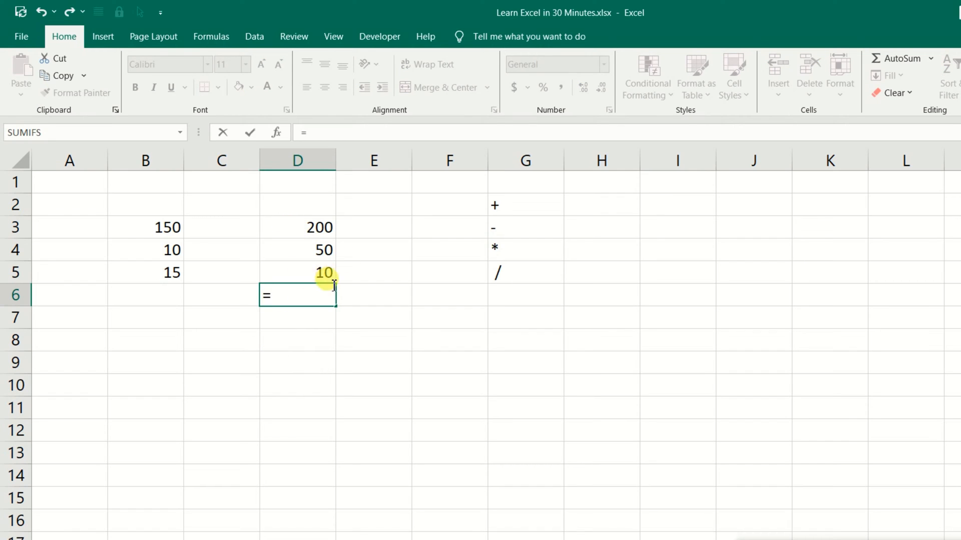
click(315, 226)
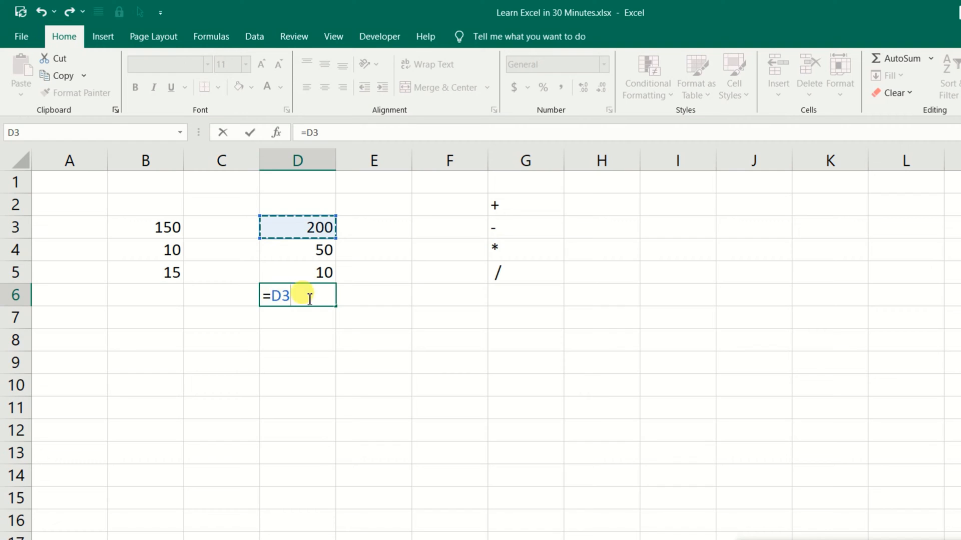
text(+)
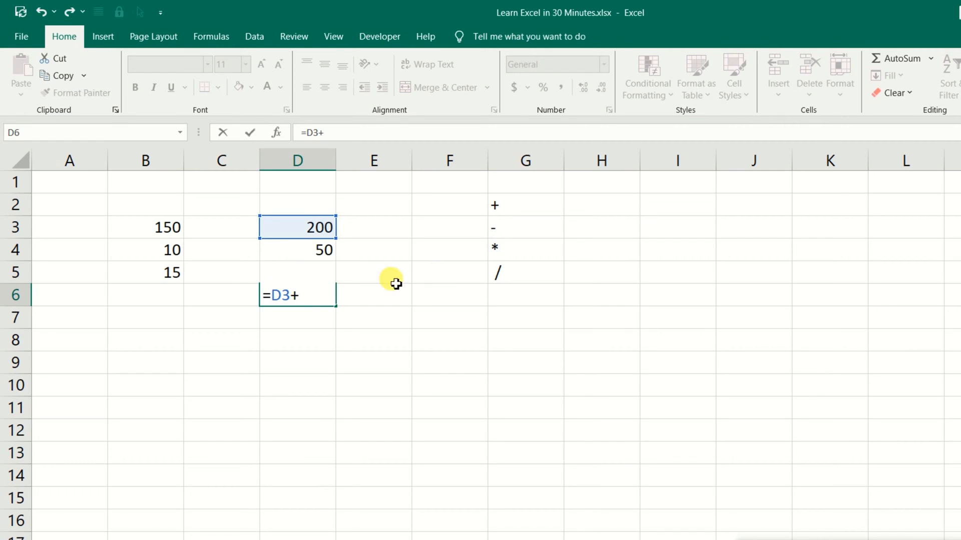
click(320, 251)
text(-)
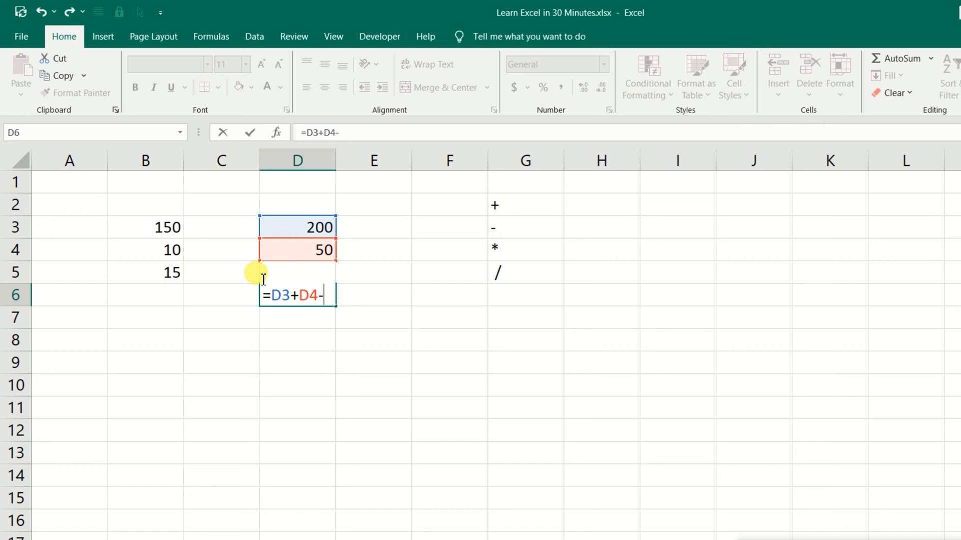
text(d5)
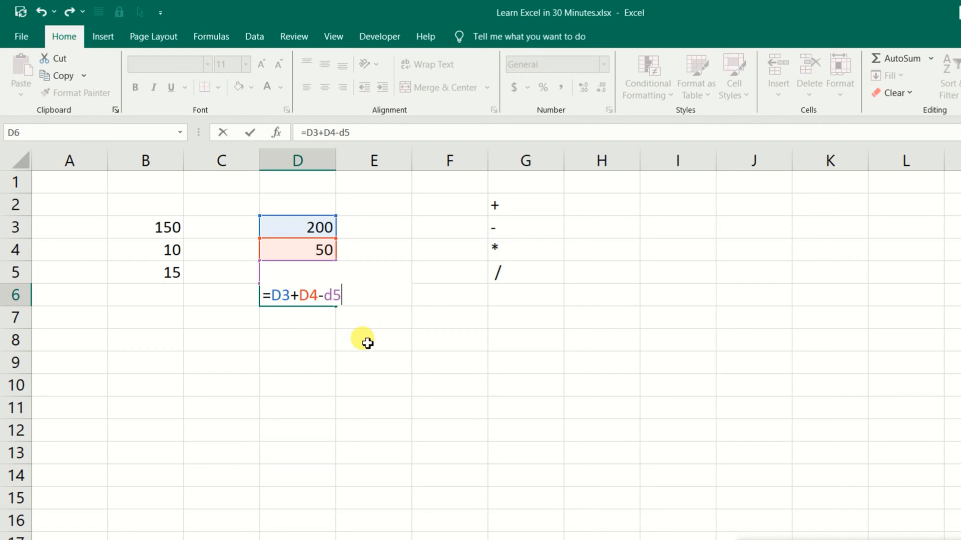
key(Return)
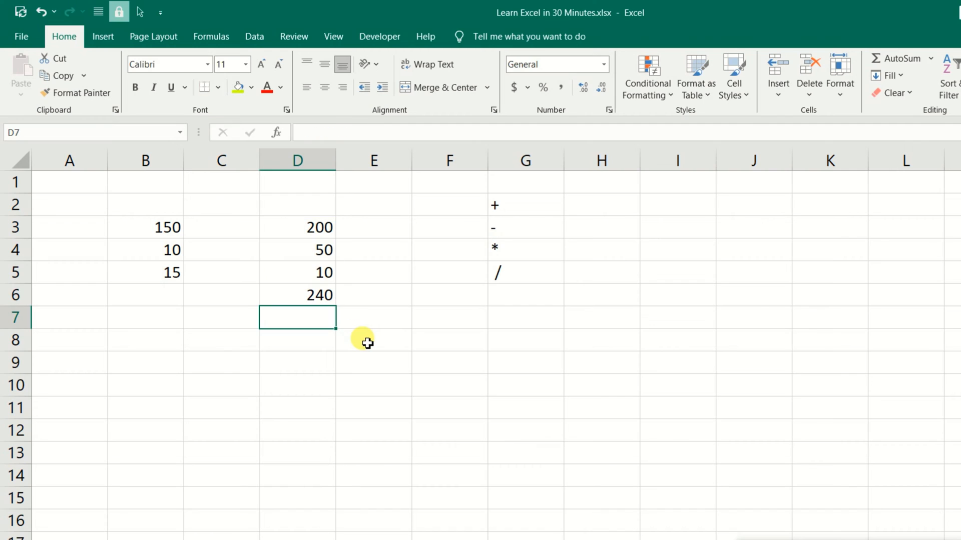
drag(319, 229, 319, 250)
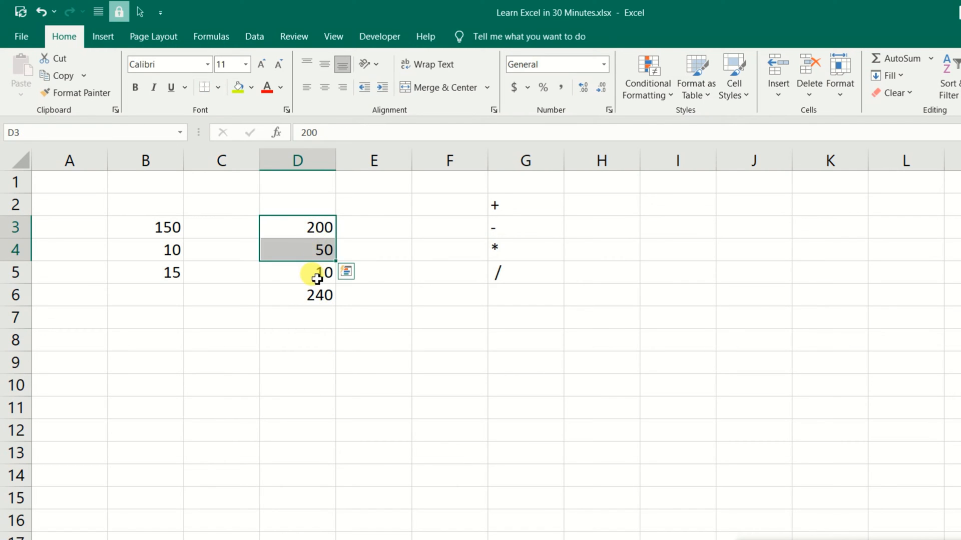
click(315, 274)
click(311, 299)
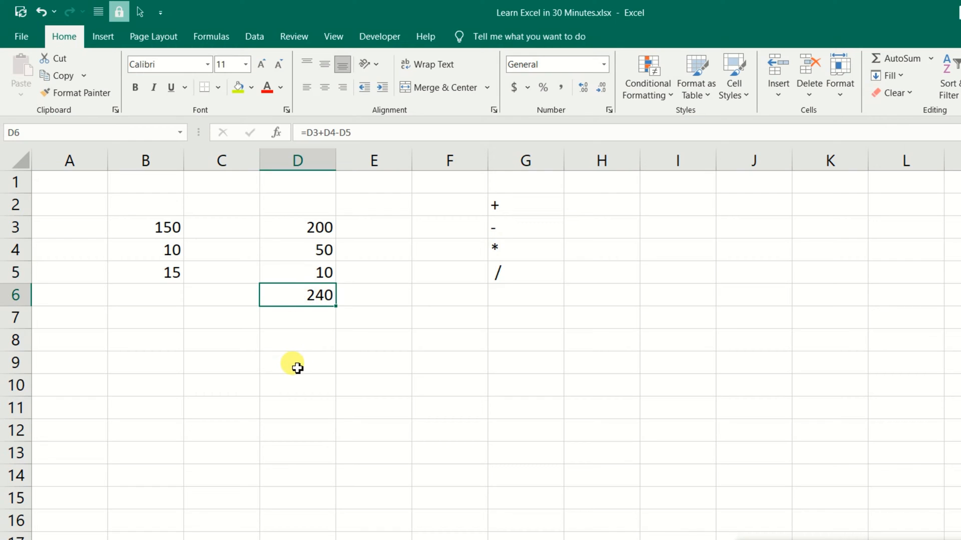
Swap the operators in cell D6's formula to make it =D3-D4+D5 and check it against cells D3 to D5
double_click(317, 295)
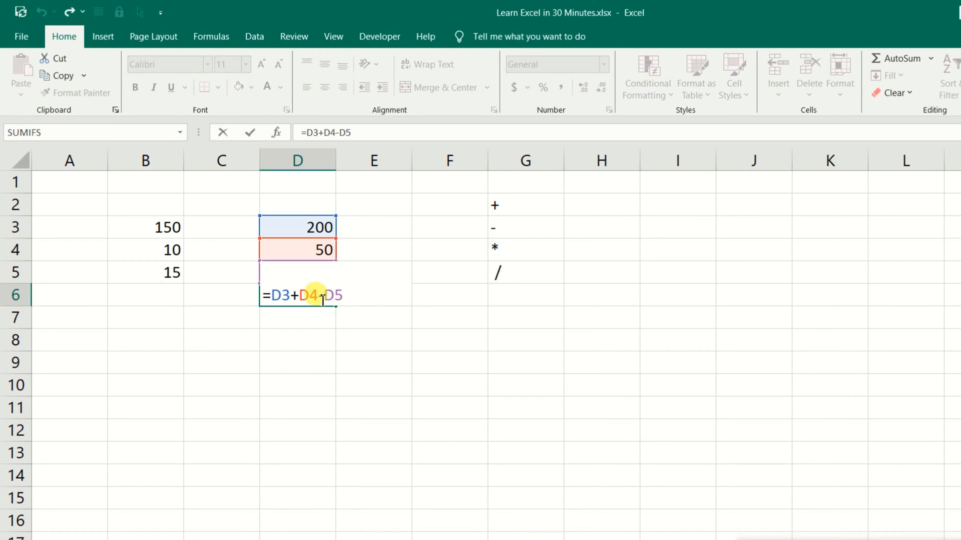
text(-)
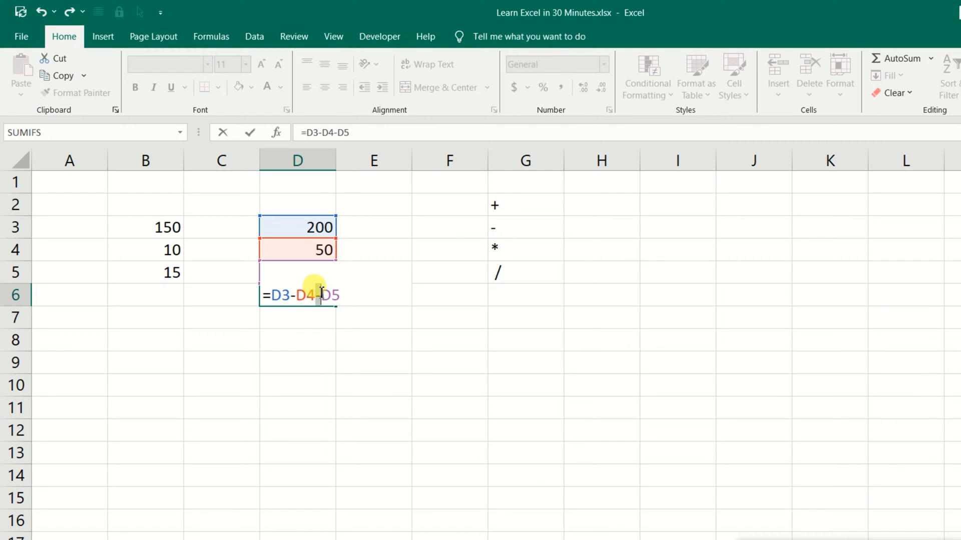
text(+)
key(Return)
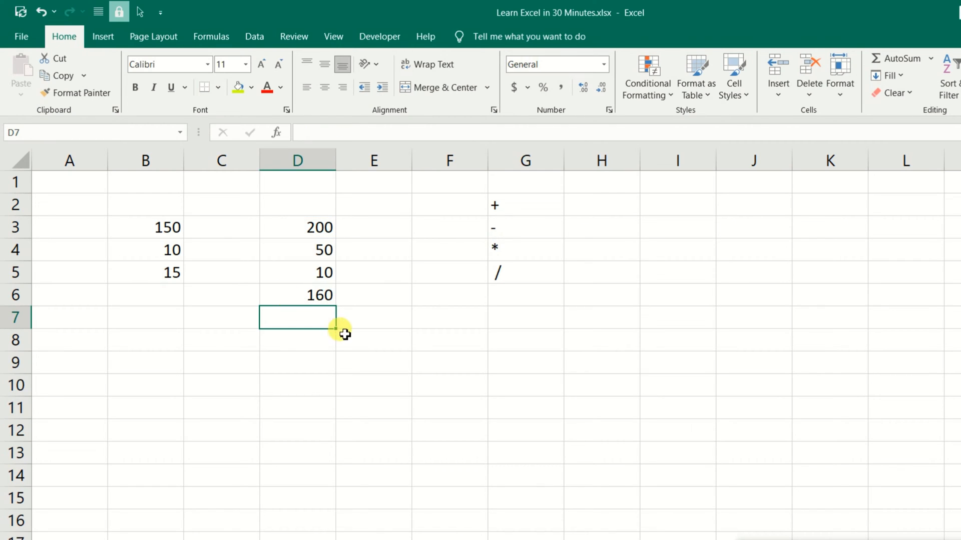
drag(311, 230, 310, 248)
click(311, 220)
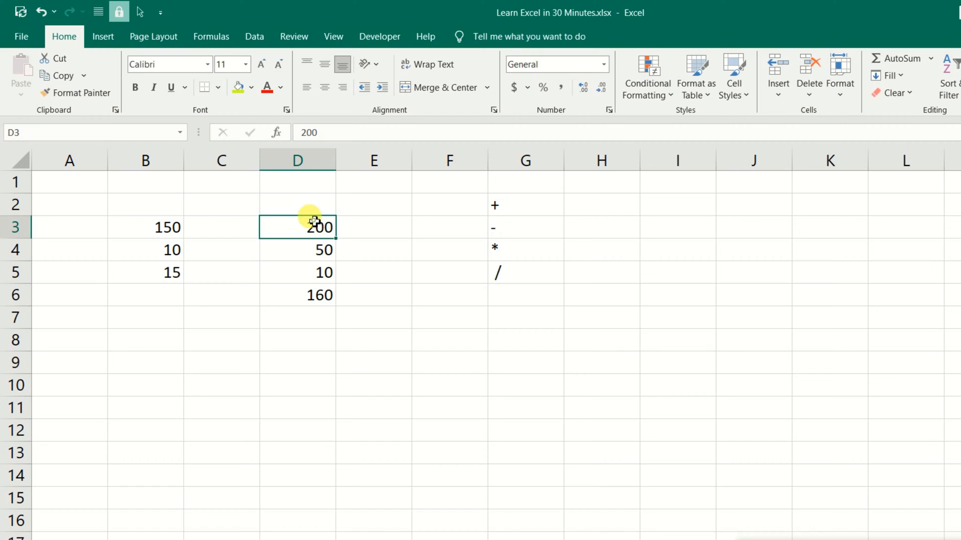
click(304, 250)
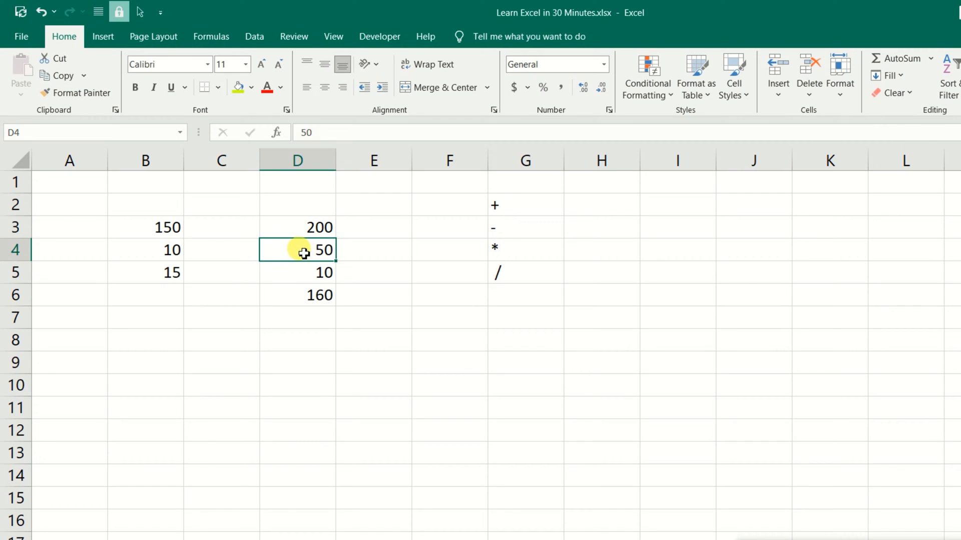
click(300, 278)
Change the second operator in cell D6 so the formula reads =D3-D4-D5, and review the cell
double_click(309, 298)
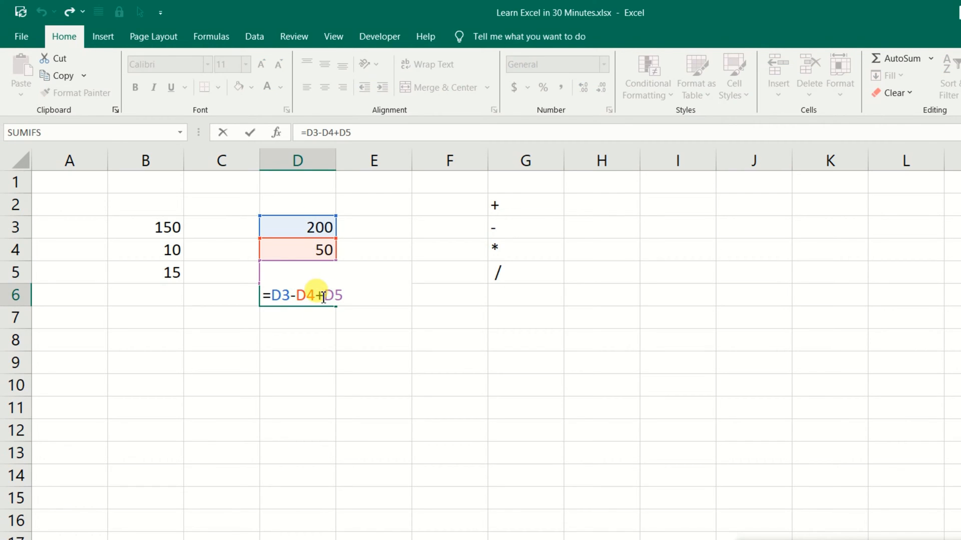
key(Delete)
text(-)
key(Return)
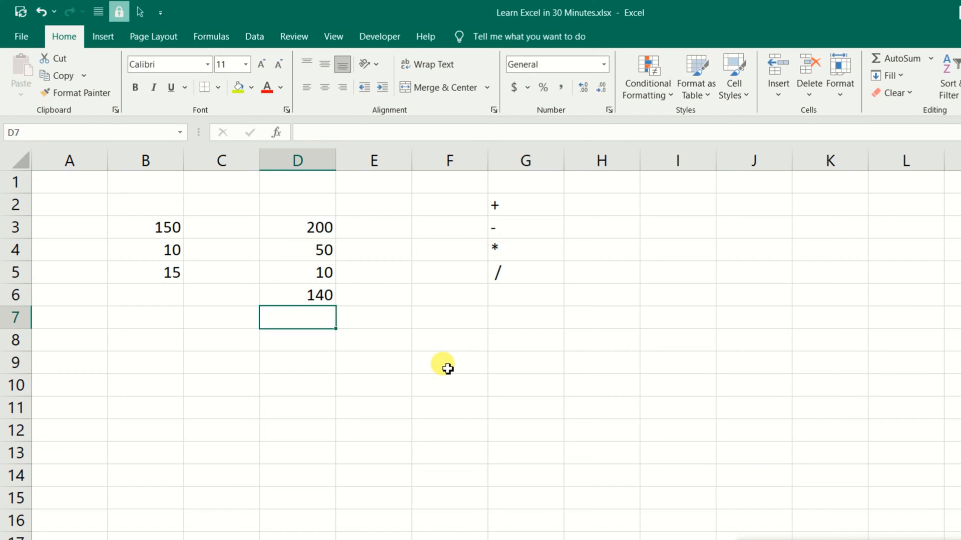
click(317, 294)
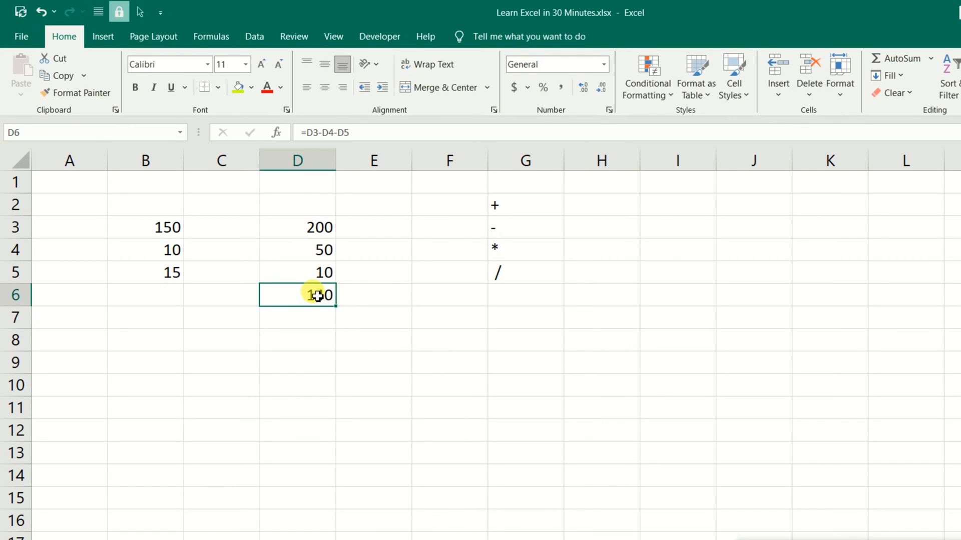
click(351, 354)
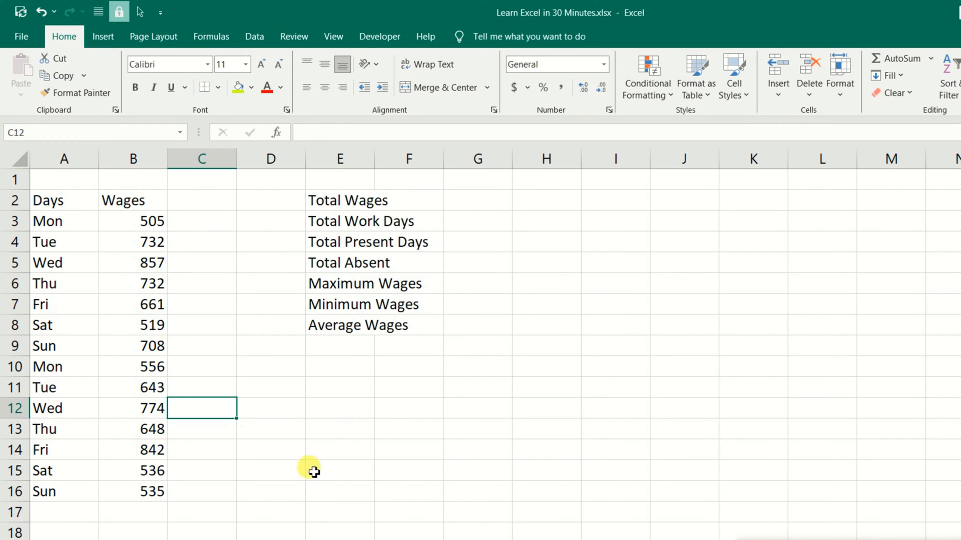
Go through the individual wages in column B from B3 to B16, and select the whole range B3:B16
click(350, 429)
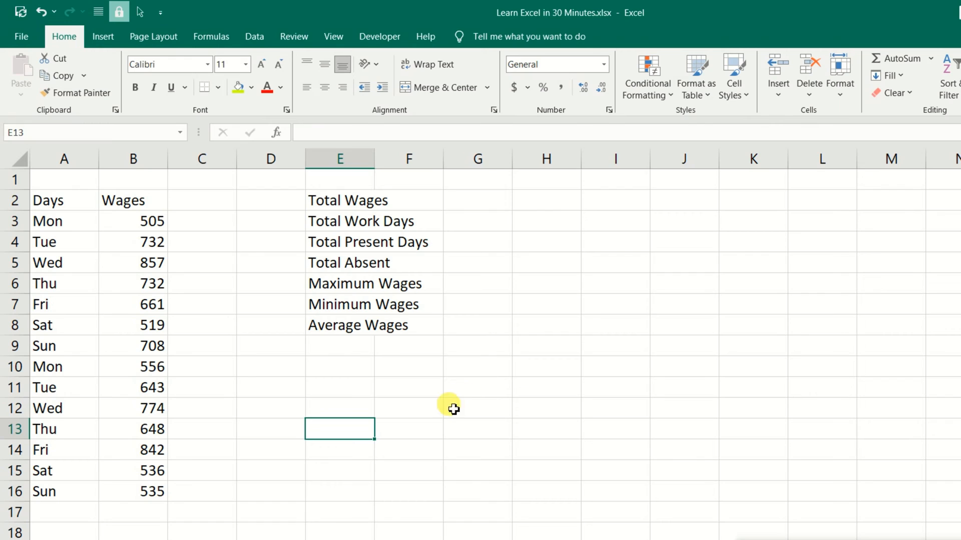
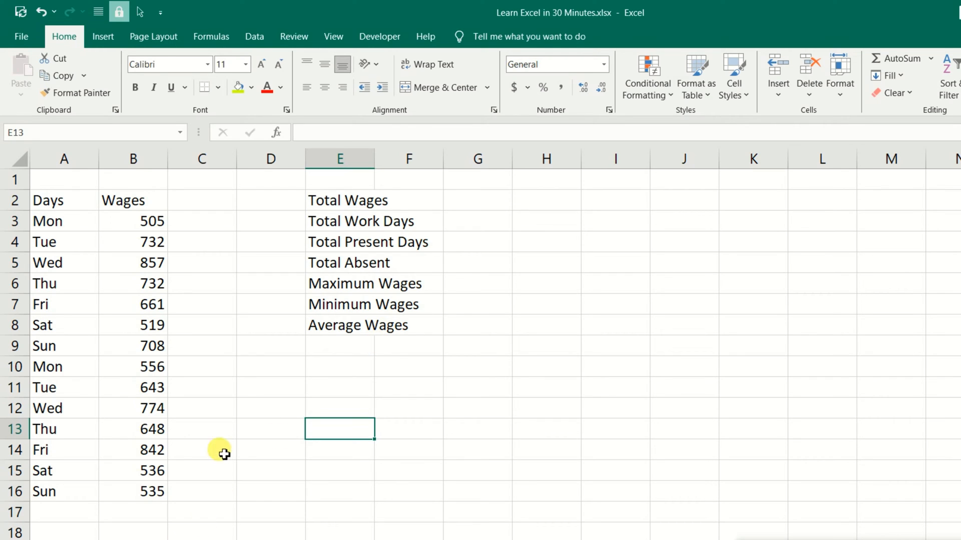
click(141, 220)
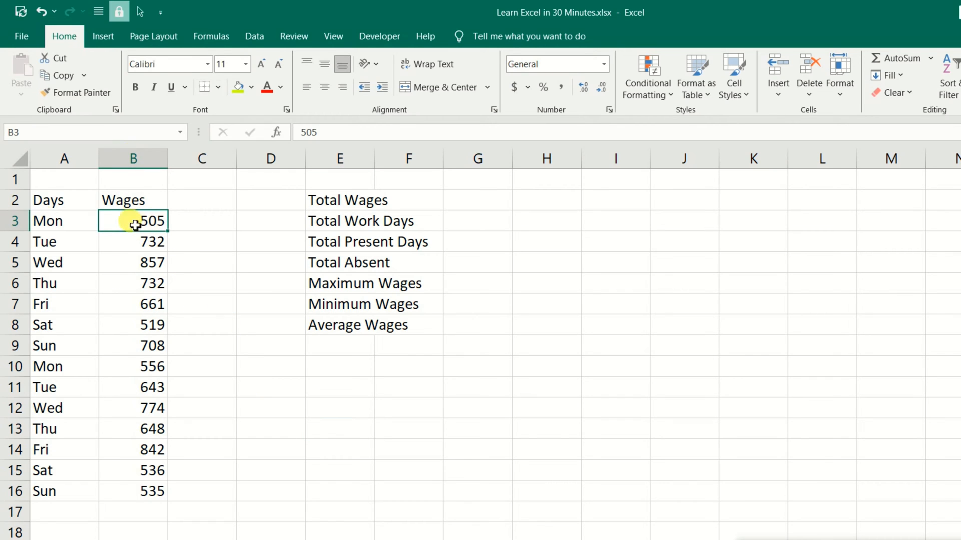
click(125, 245)
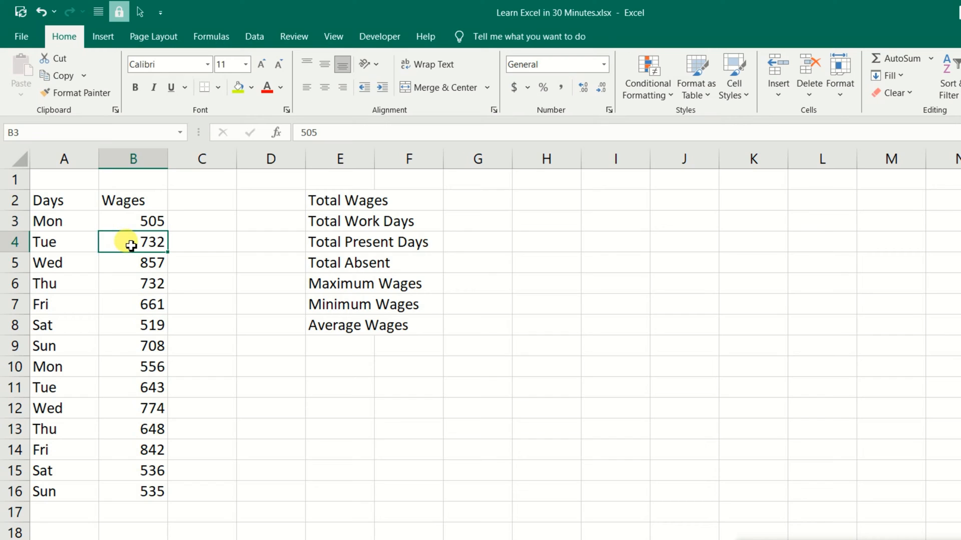
click(130, 264)
click(133, 285)
click(133, 307)
click(147, 386)
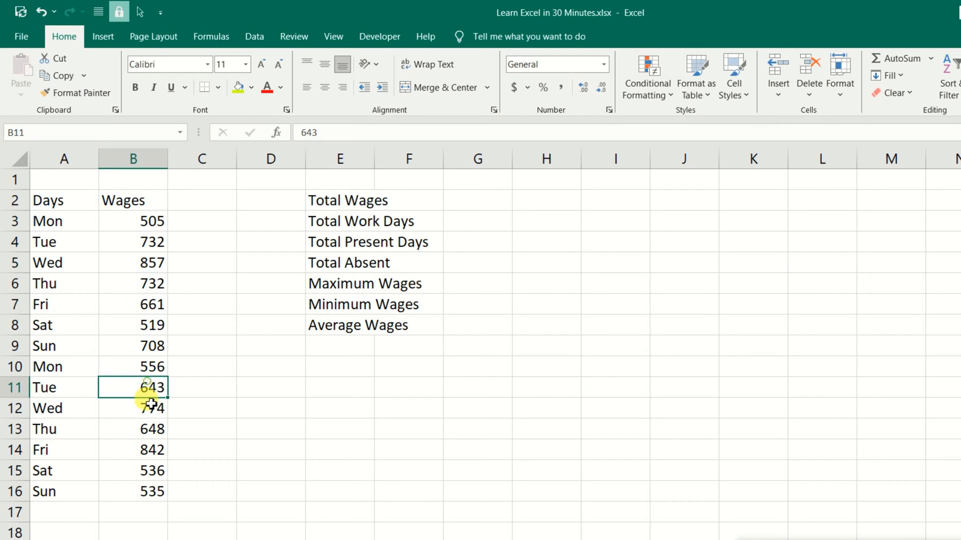
click(133, 217)
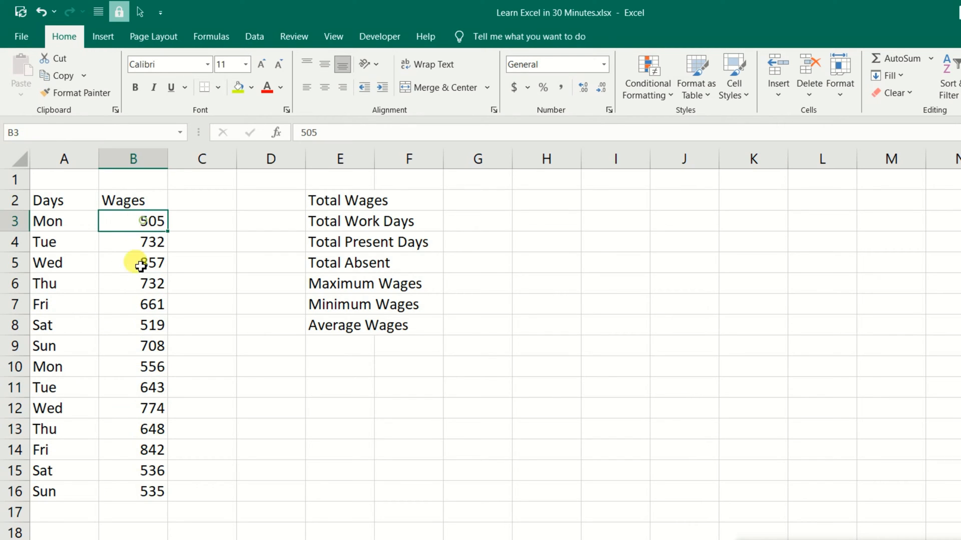
click(146, 489)
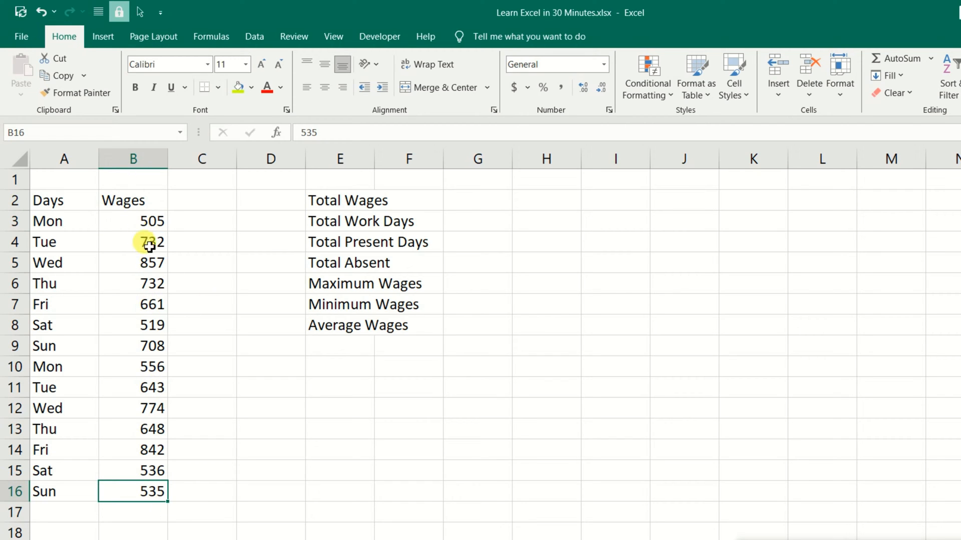
drag(137, 221, 164, 485)
click(220, 472)
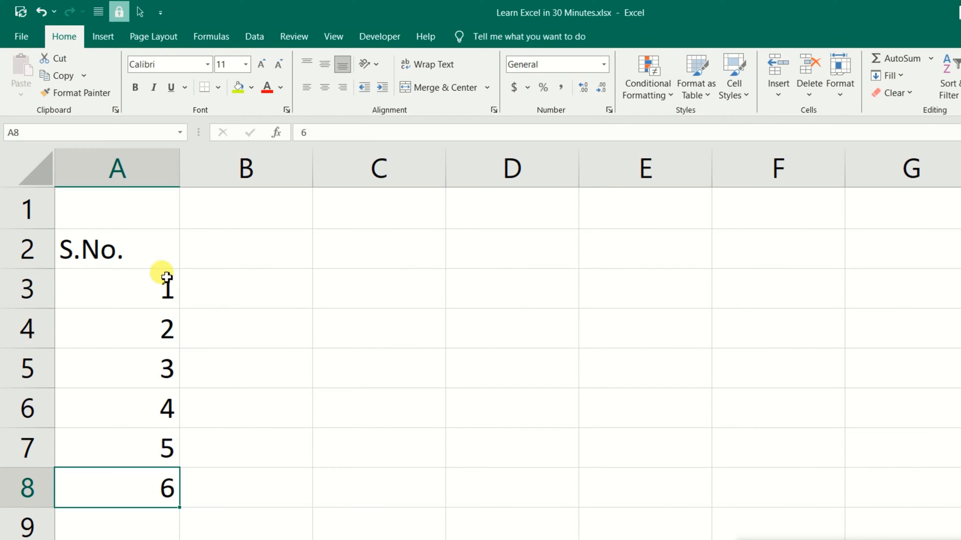
Clear the S.No. heading in cell A2 and the serial numbers below it in A3:A8
click(140, 258)
key(Delete)
drag(144, 296, 142, 504)
key(Delete)
Apply All Borders to the cells B3:D5 to make a three-by-three grid
click(285, 367)
click(239, 254)
drag(239, 254, 471, 358)
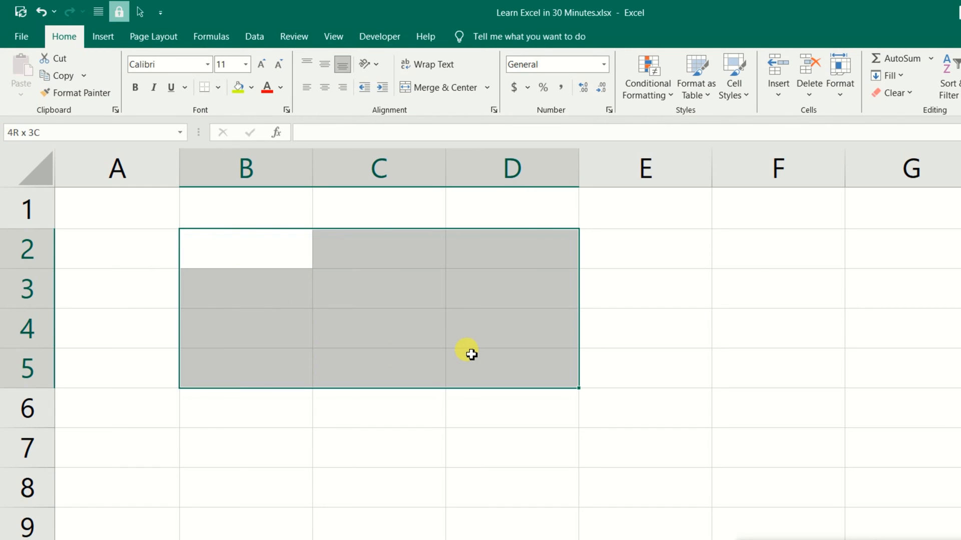
drag(279, 272, 501, 359)
click(218, 90)
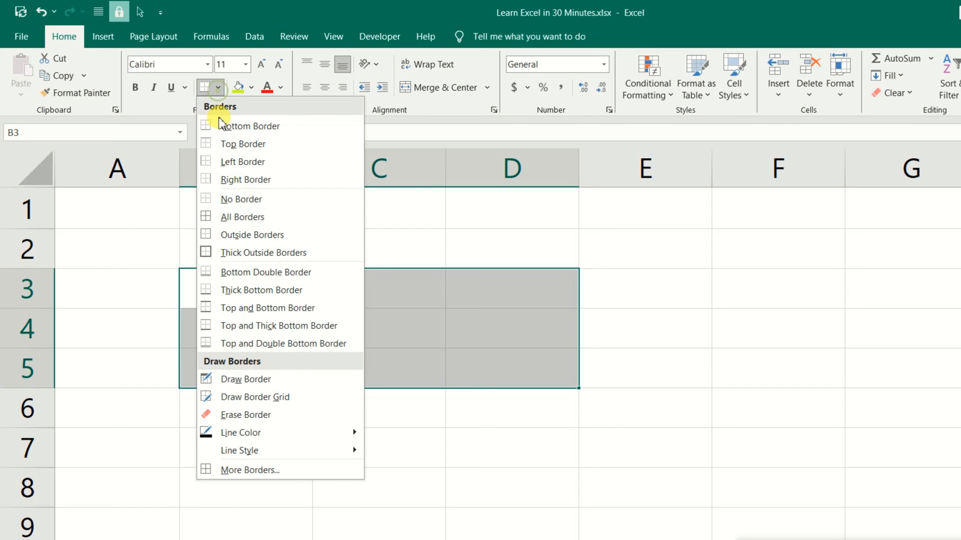
click(208, 218)
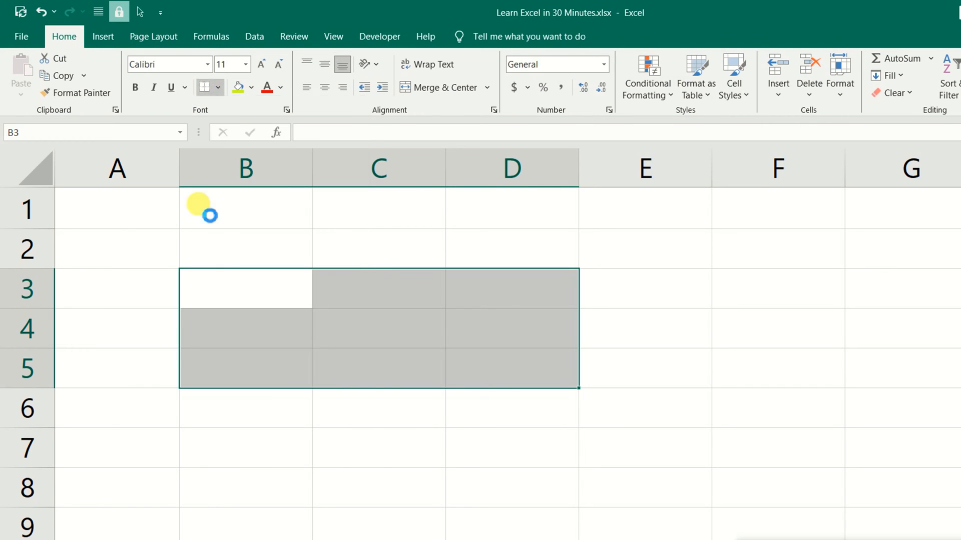
click(609, 332)
Examine the grid's top row by visiting cells B3, C3 and D3 and selecting them together as a range
click(250, 292)
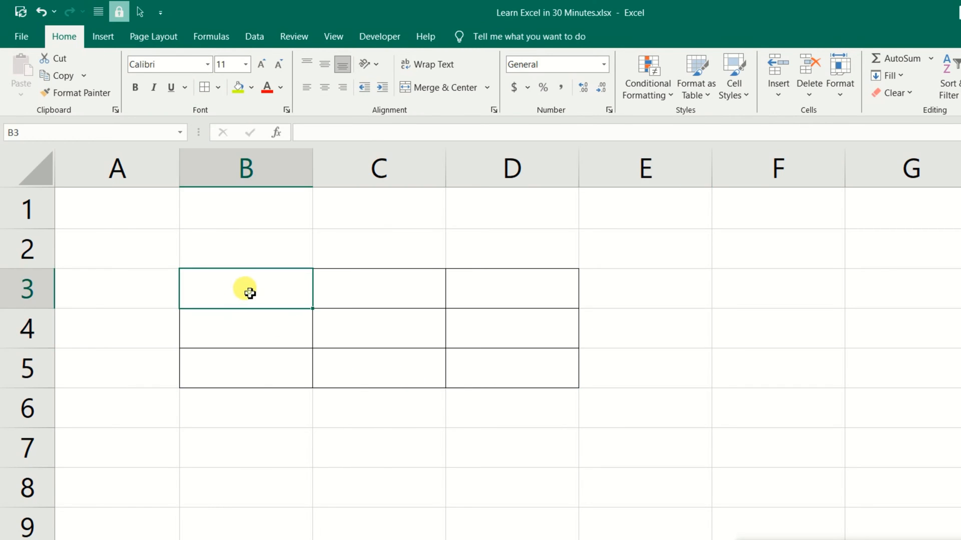
click(532, 306)
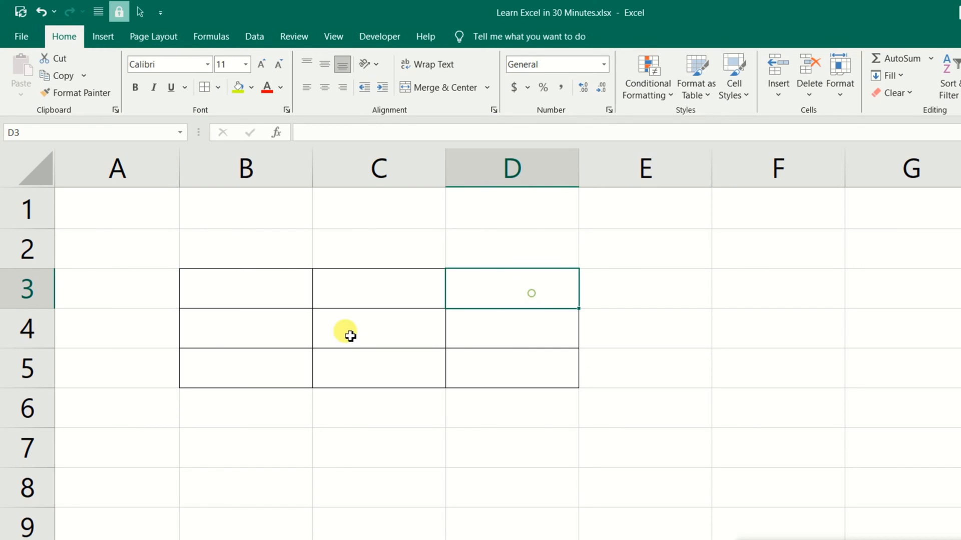
click(238, 294)
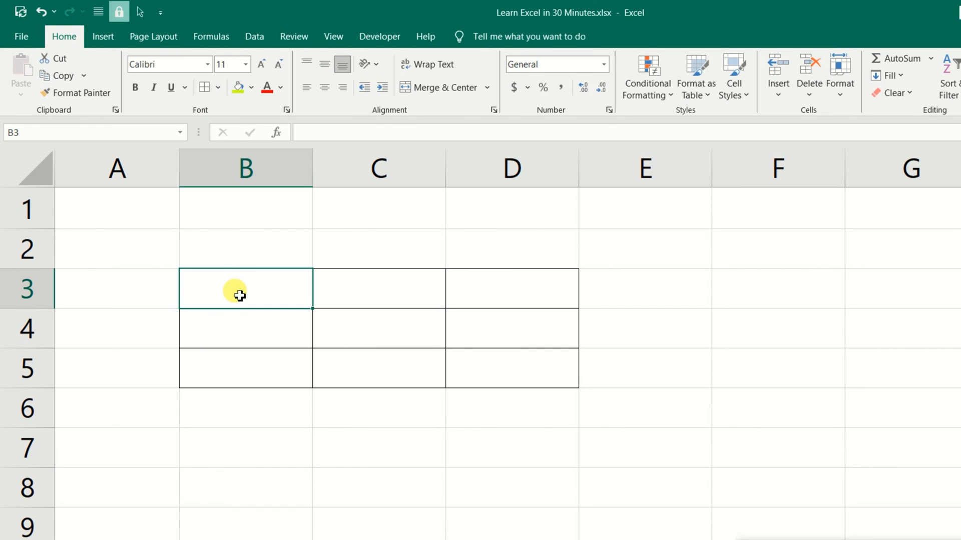
drag(239, 296, 470, 295)
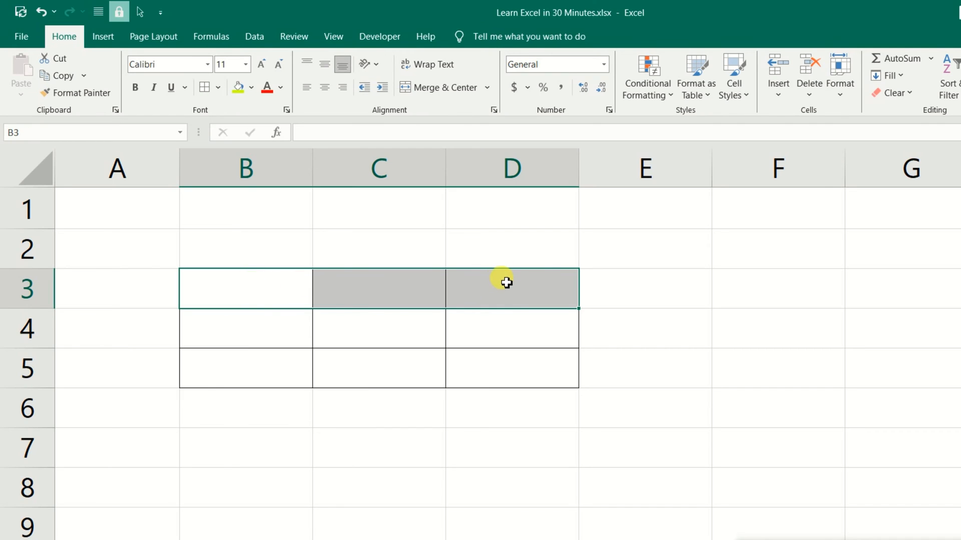
click(288, 293)
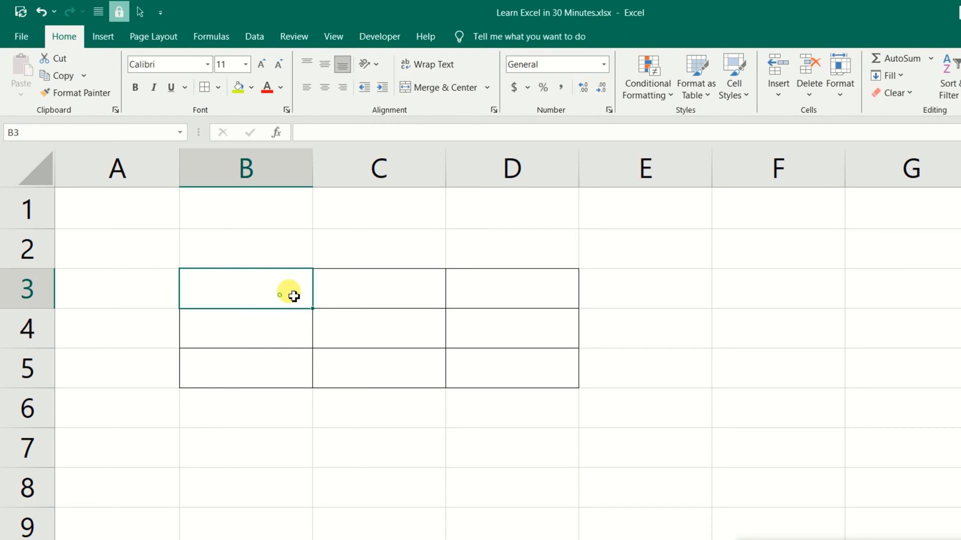
click(374, 292)
click(468, 296)
drag(289, 286, 491, 296)
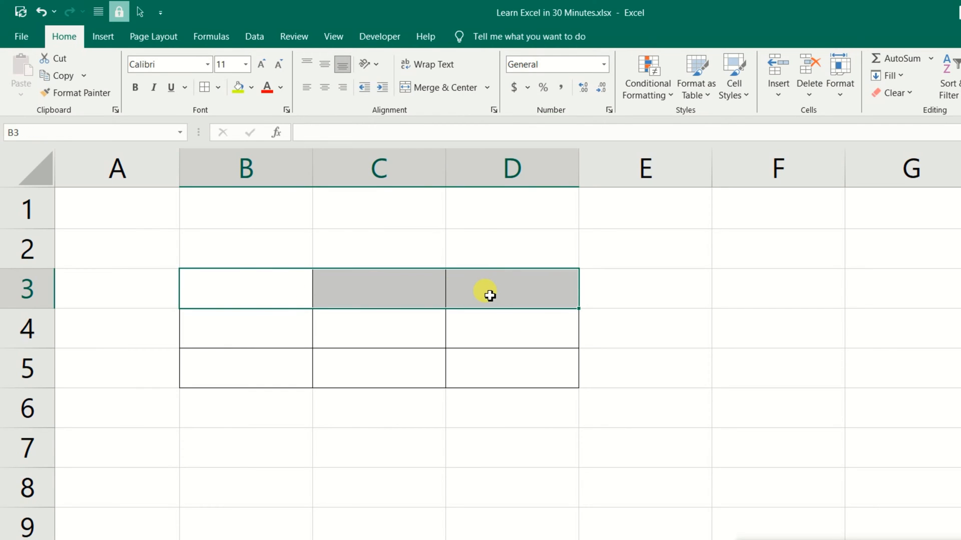
Label the grid's top row with its range reference b3:d3 in cell E3, and check it against those cells
click(678, 291)
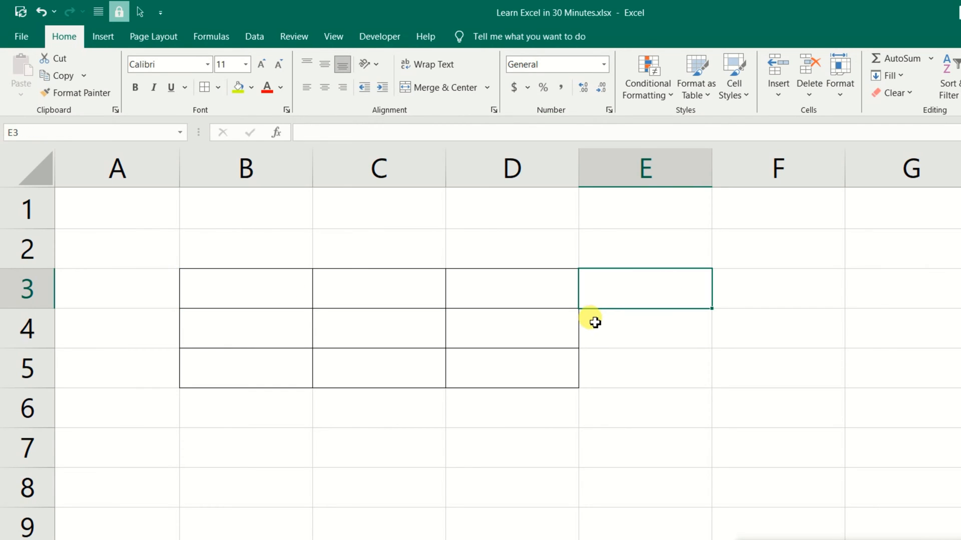
text(b3:)
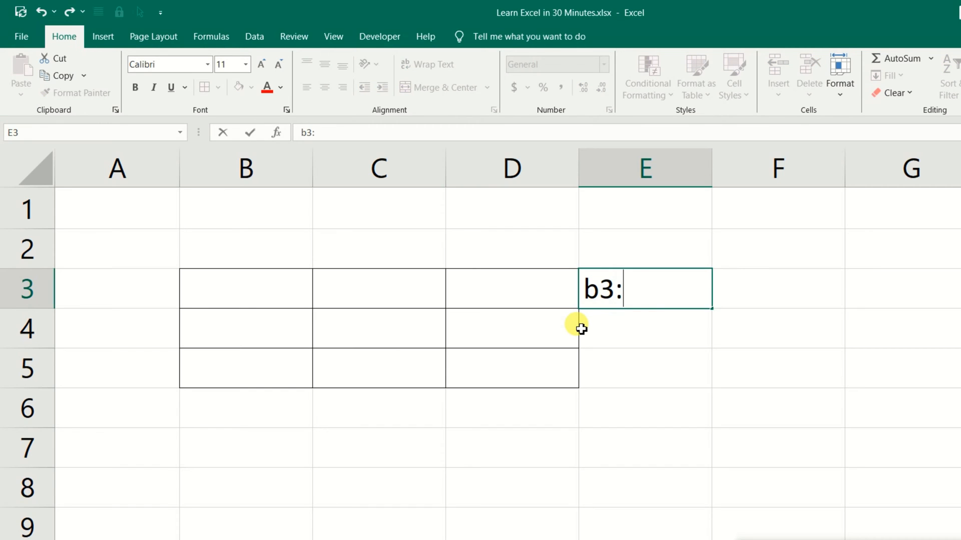
text(d3)
key(Return)
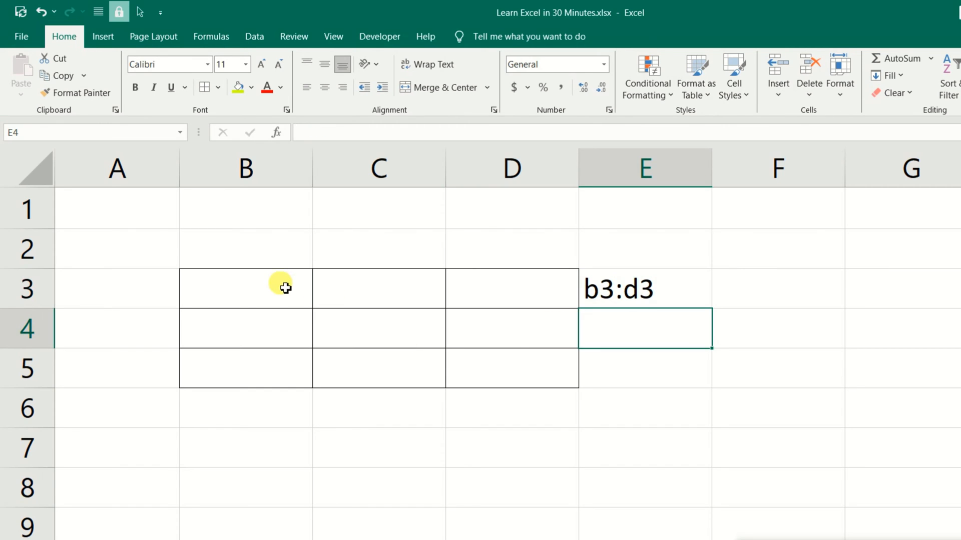
drag(285, 289, 514, 291)
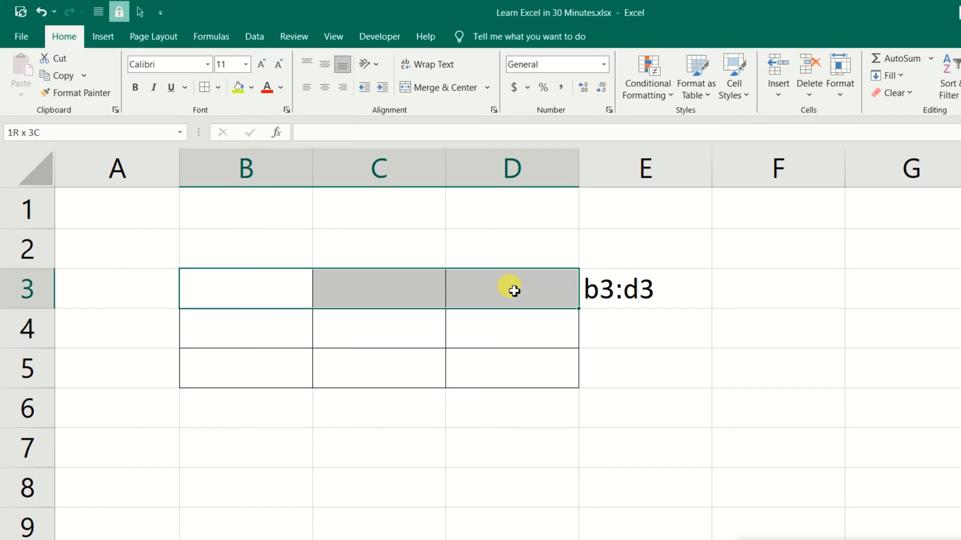
Select the range B3:B5 in the grid's first column and go through its three cells individually
drag(247, 286, 245, 367)
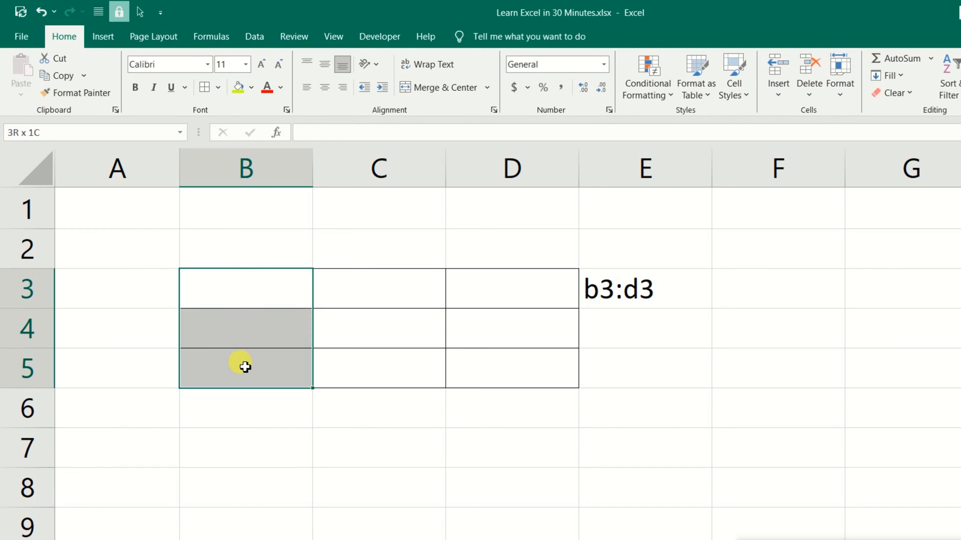
click(224, 411)
click(239, 285)
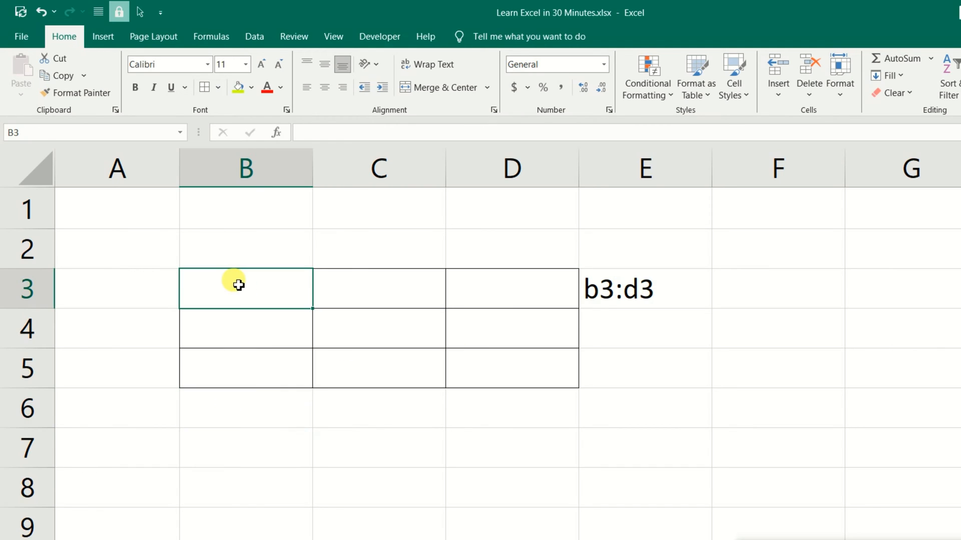
click(235, 324)
click(234, 364)
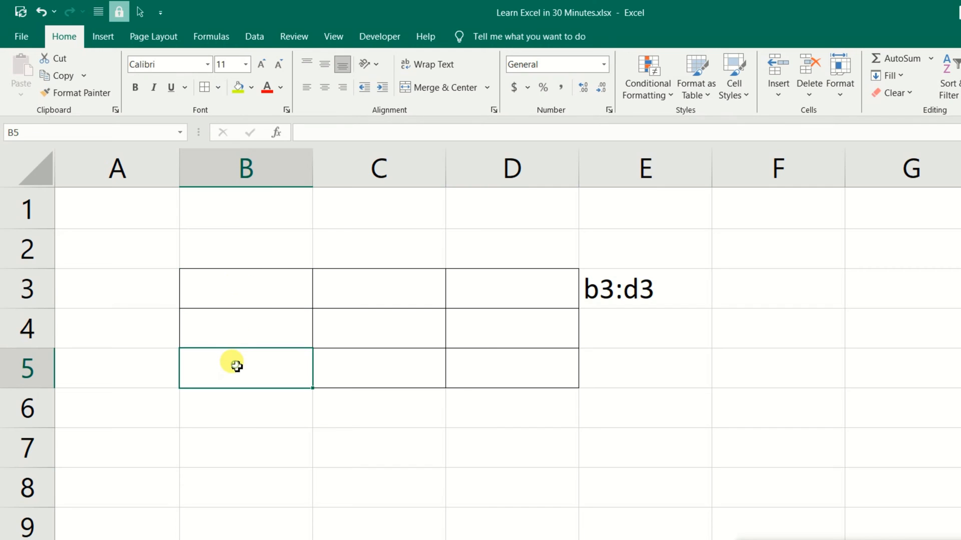
Examine the parts of the range reference in cell E3: the start cell, the colon and the end cell
click(613, 285)
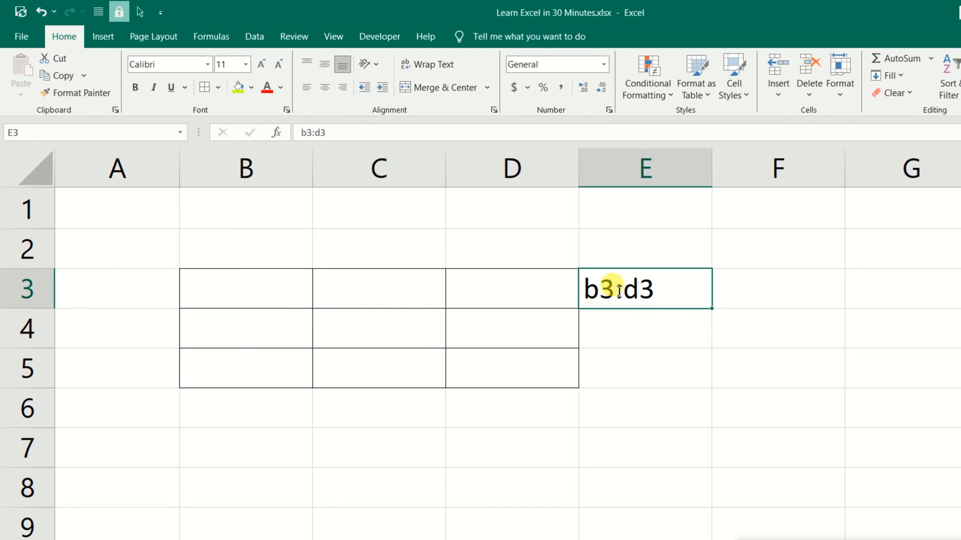
double_click(619, 288)
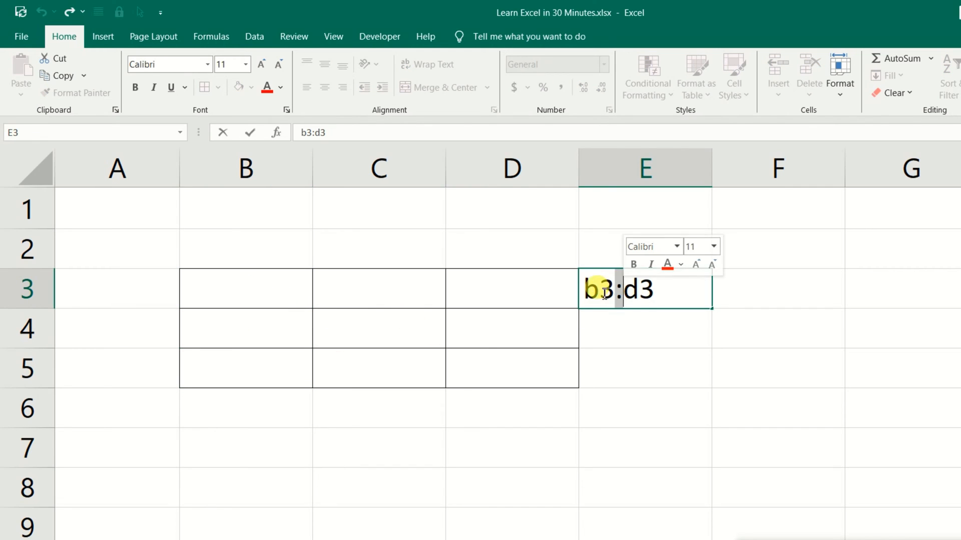
drag(584, 288, 688, 295)
click(627, 290)
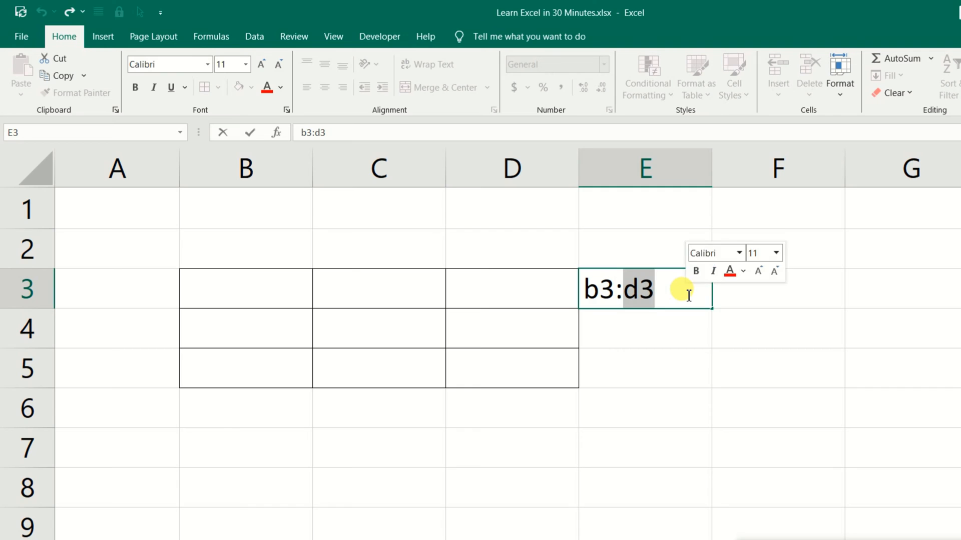
click(688, 295)
key(Return)
Label the grid's first column with its range reference b3:b5 in cell B6, and check it against cells B3 to B5
click(258, 410)
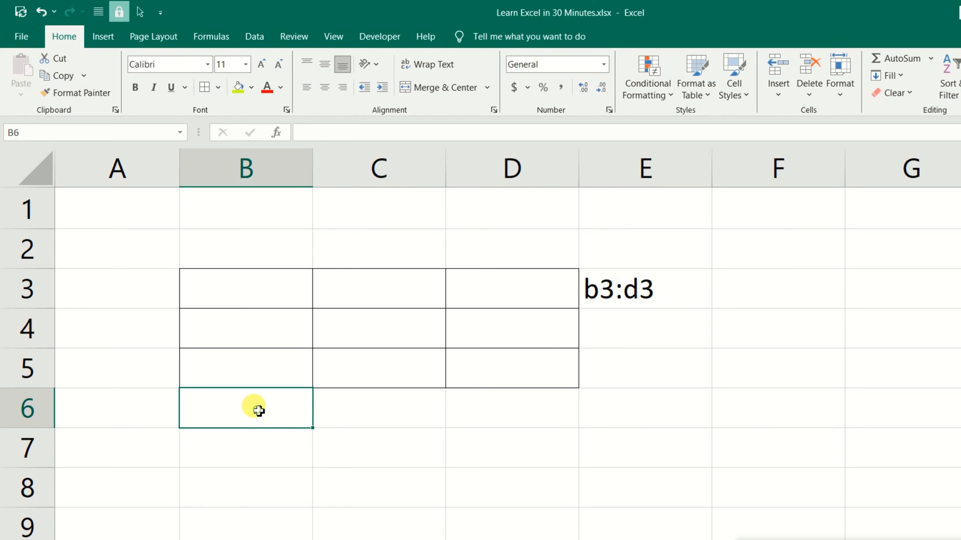
text(=)
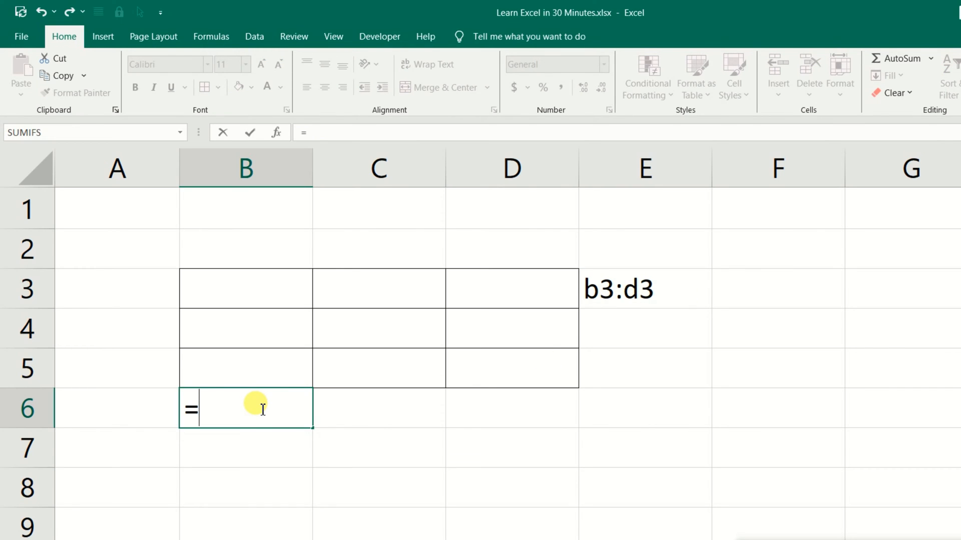
text(b3)
key(BackSpace)
key(BackSpace)
key(BackSpace)
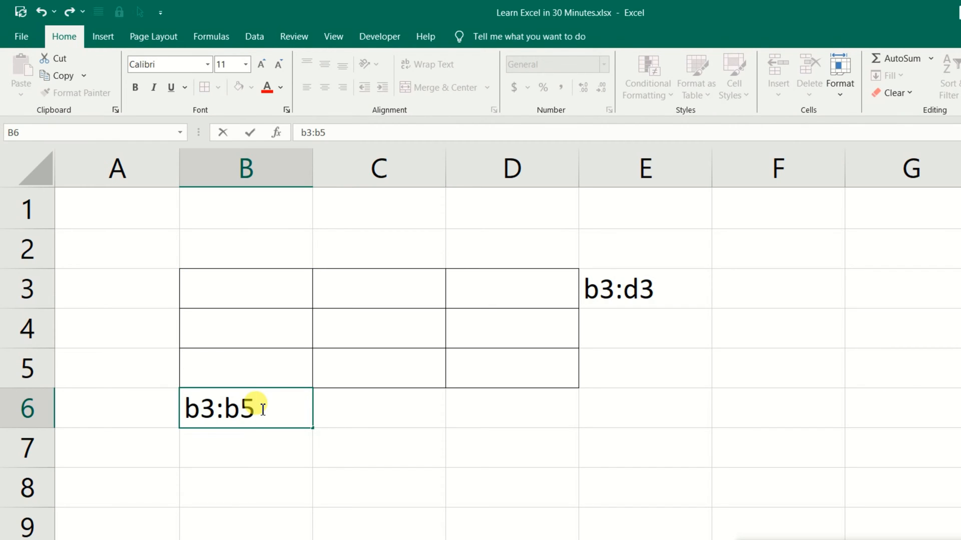
key(Return)
click(270, 405)
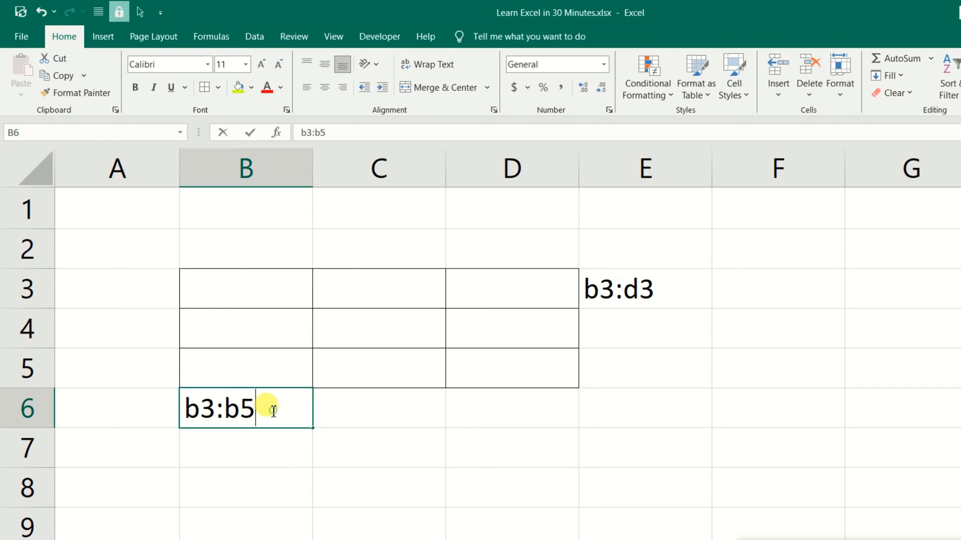
drag(238, 278, 236, 374)
click(388, 434)
drag(289, 296, 271, 369)
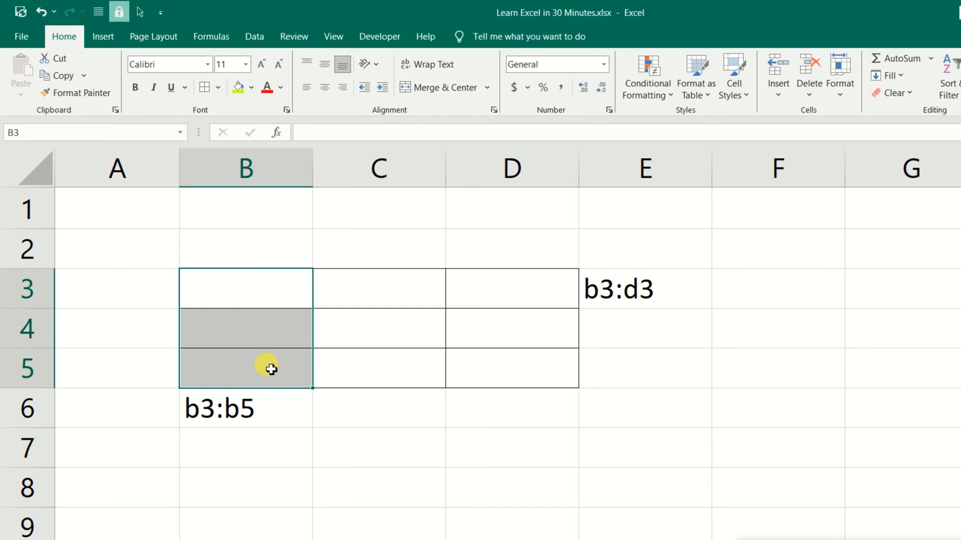
Select the whole grid B3:D5, check its first cell B3 and last cell D5, and move to cell E6
drag(253, 272, 521, 365)
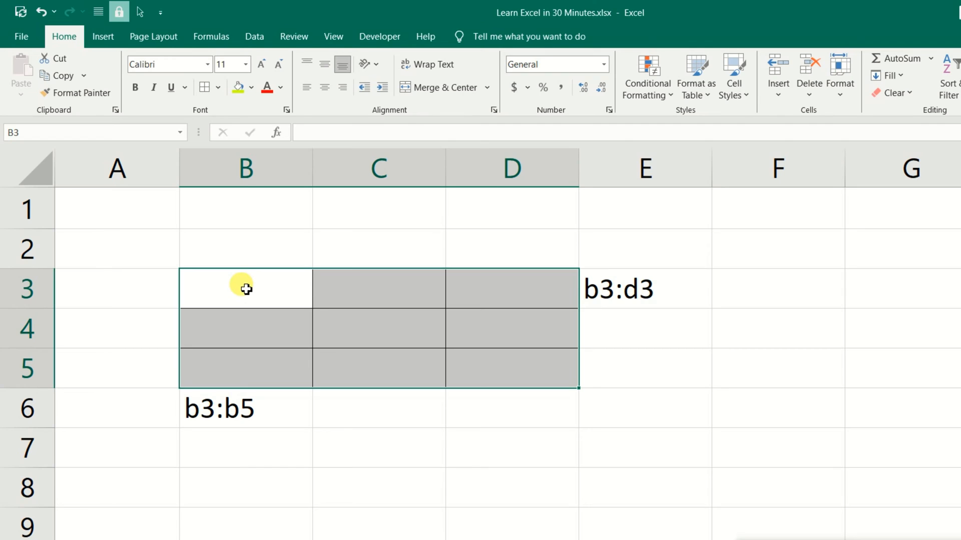
click(541, 376)
click(245, 287)
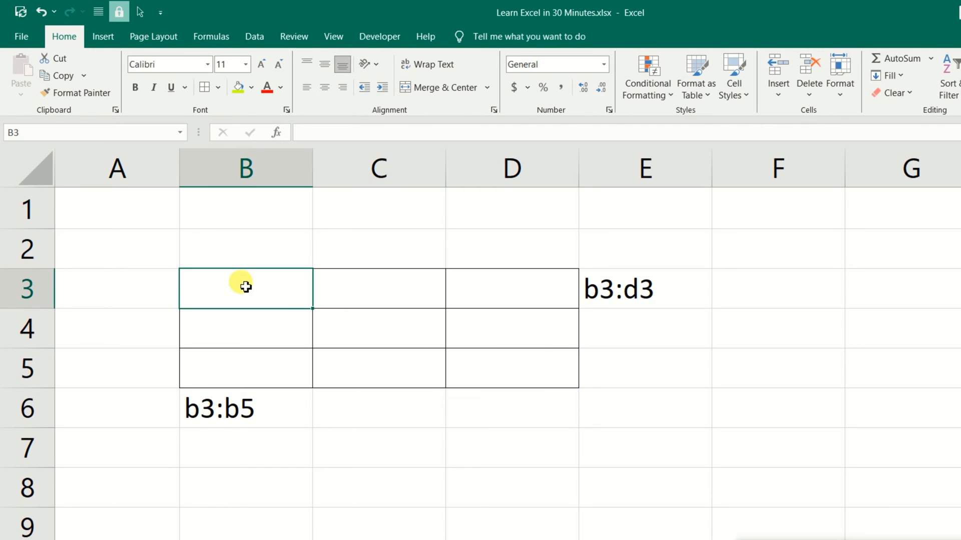
click(493, 365)
click(632, 420)
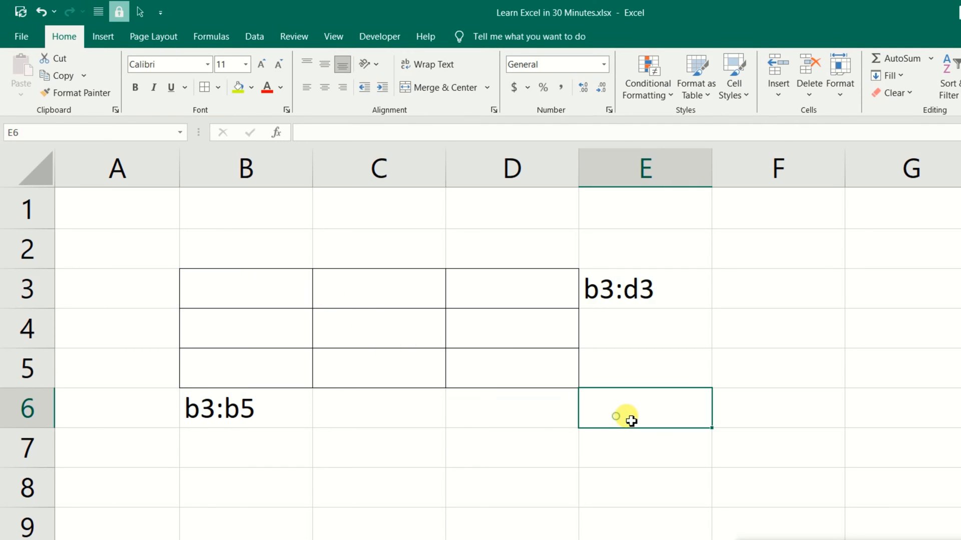
Label the whole grid with its range reference b3:d5 in cell E6
text(b3:d)
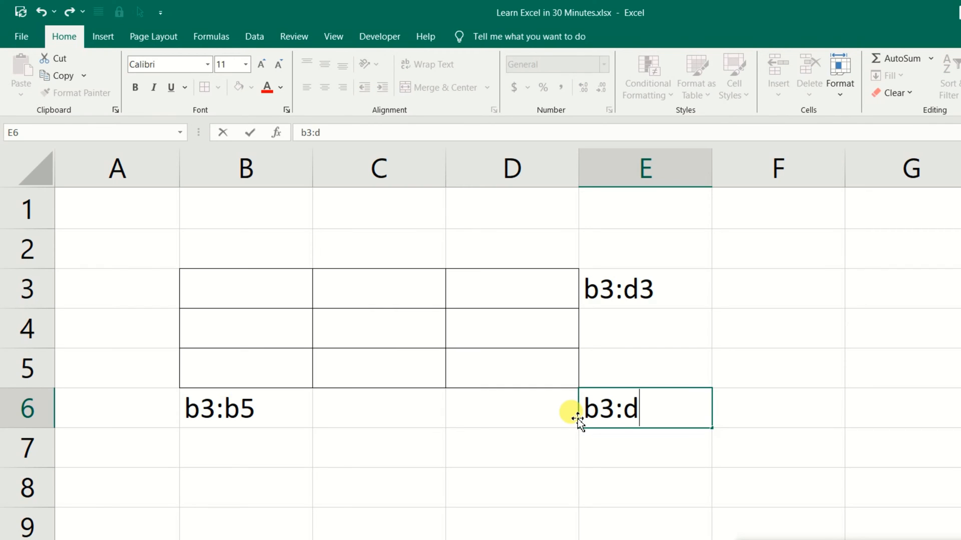
text(5)
key(Return)
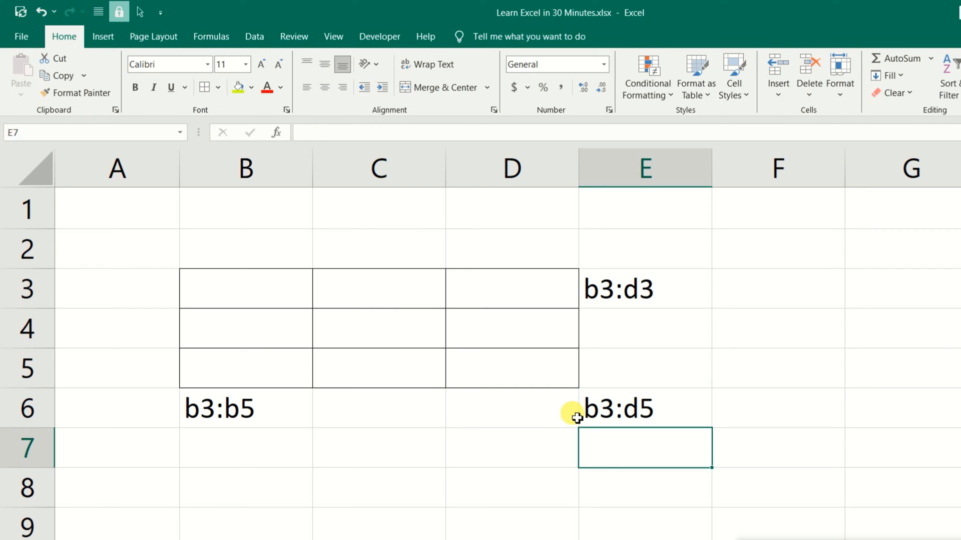
Mark the grid's first cell, B3, with its own address b3
click(281, 294)
click(301, 244)
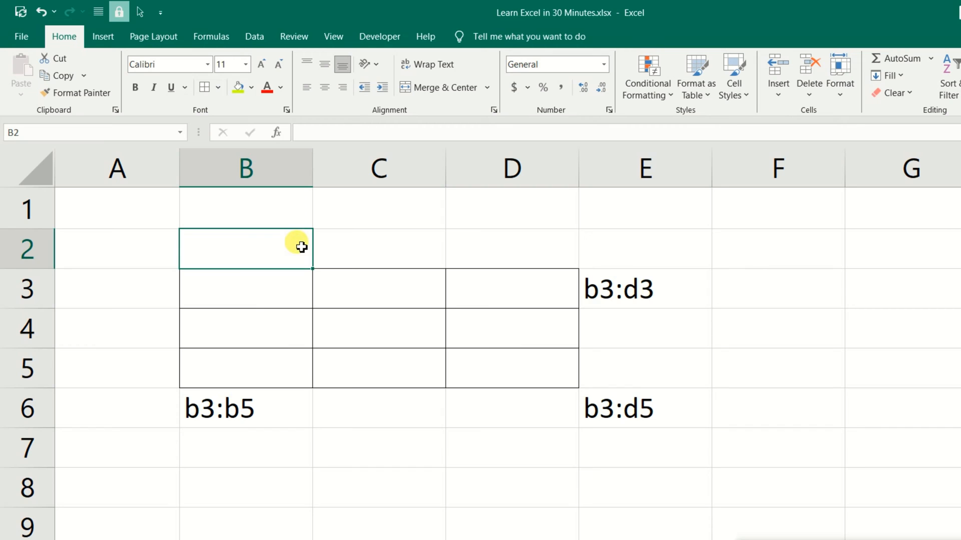
click(252, 285)
text(b3)
click(317, 248)
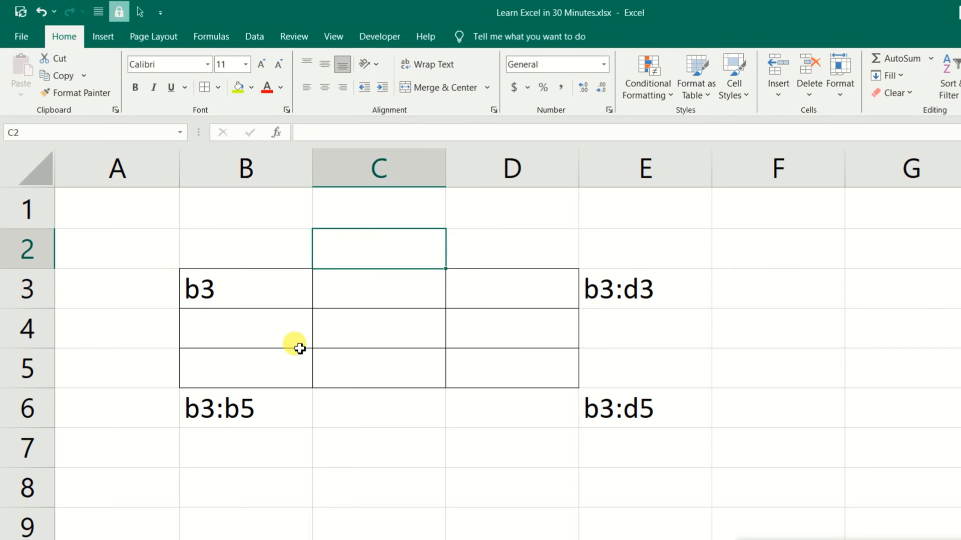
Select the grid's first column B3:B5 and its last cell B5, and select the first row B3:D3 to compare with their references
drag(265, 292, 266, 364)
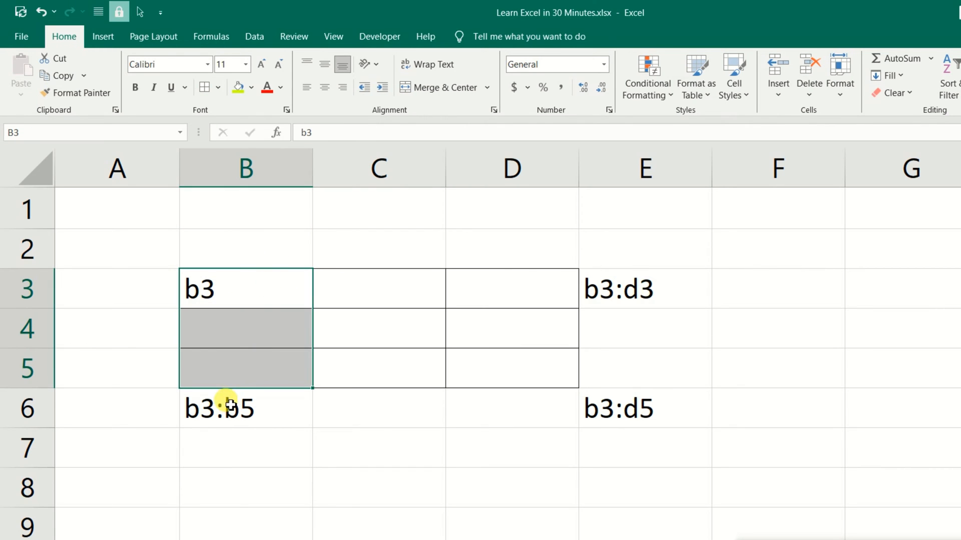
click(306, 430)
click(245, 377)
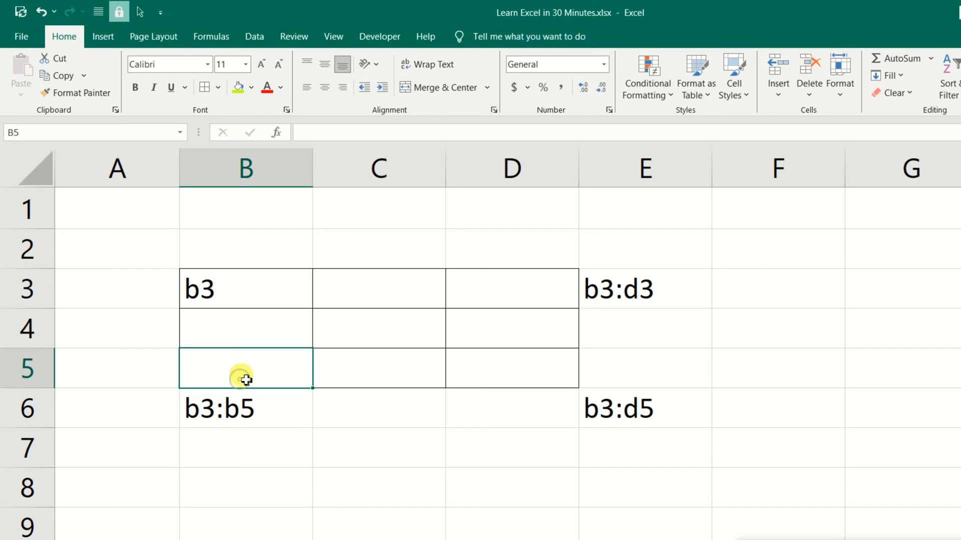
drag(279, 281, 543, 295)
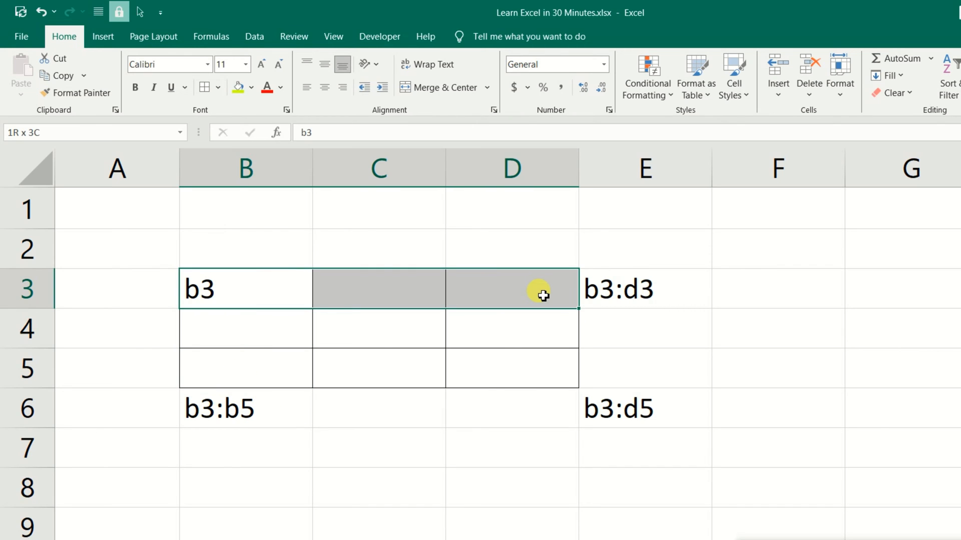
click(543, 296)
click(650, 336)
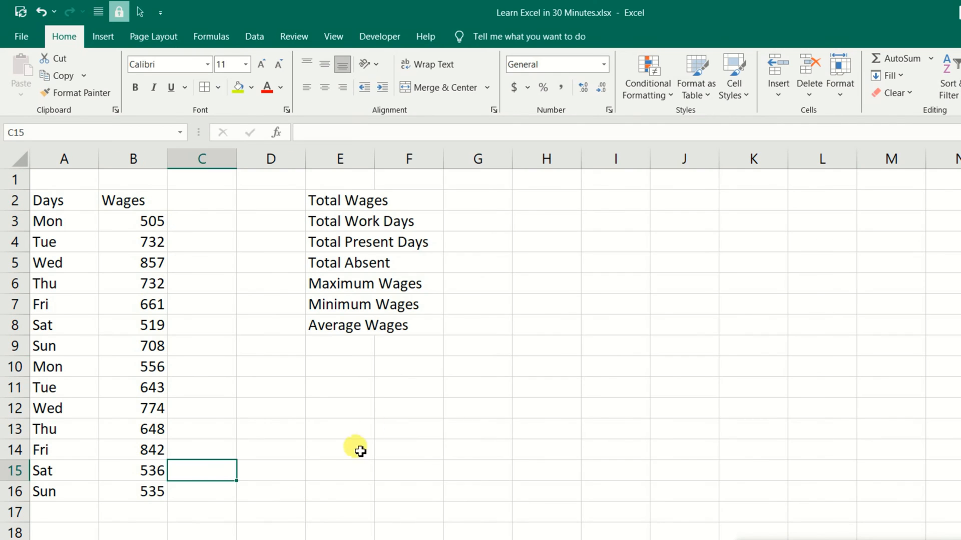
Look over the wages list by selecting its Days and Wages headings in A2:B2
click(380, 427)
drag(54, 201, 114, 203)
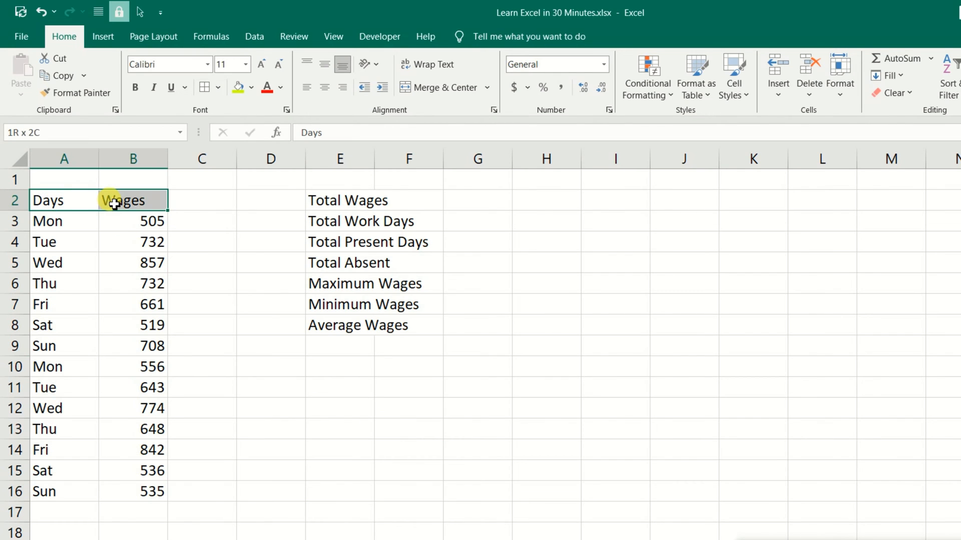
click(322, 390)
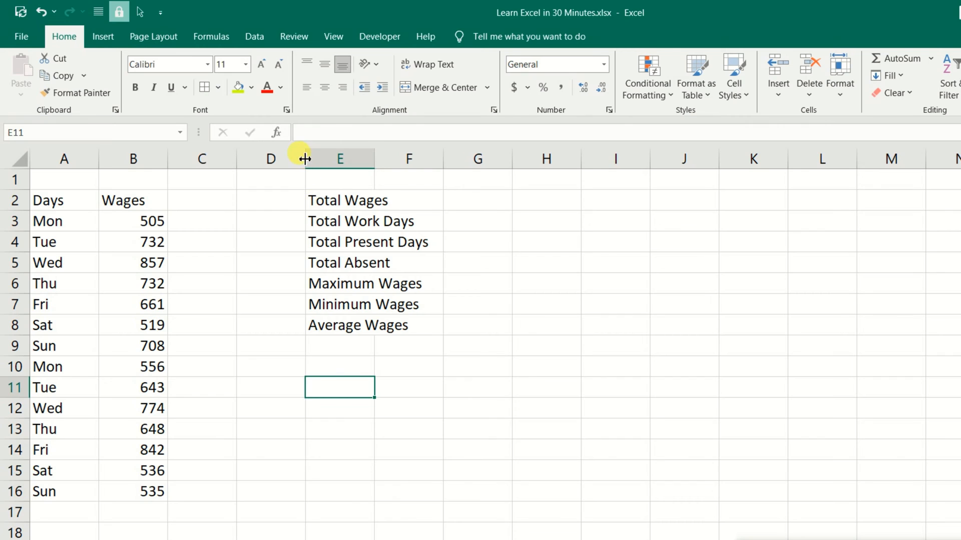
Widen the empty columns D and C between the wages list and the summary labels
drag(305, 159, 325, 158)
drag(237, 160, 274, 161)
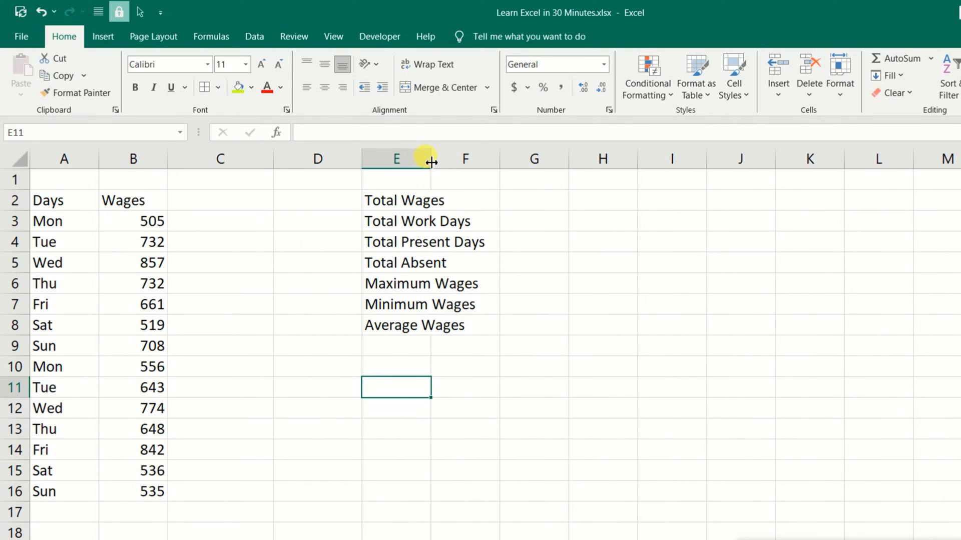
Widen column E to fit its labels, and enter the function names sum, count and counta in G2 to G4
drag(430, 160, 518, 165)
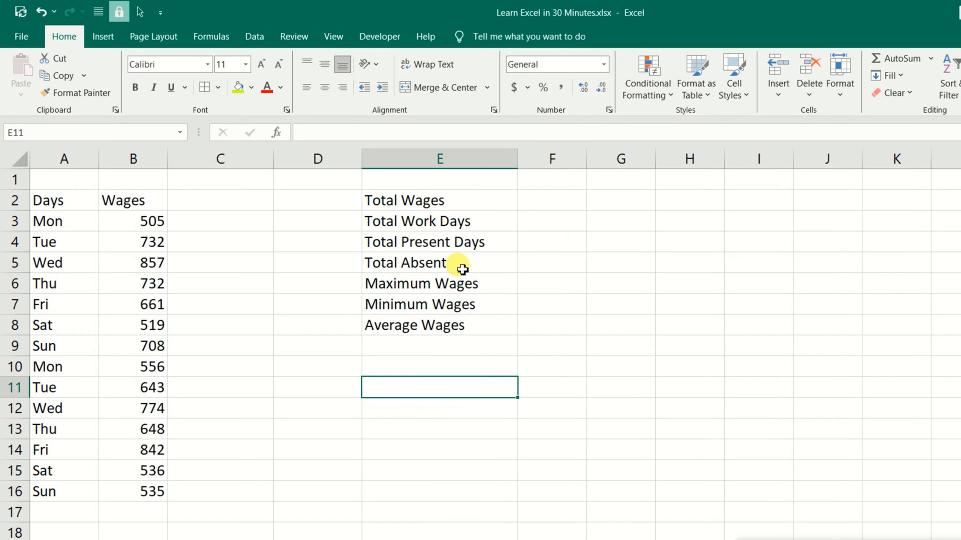
click(610, 200)
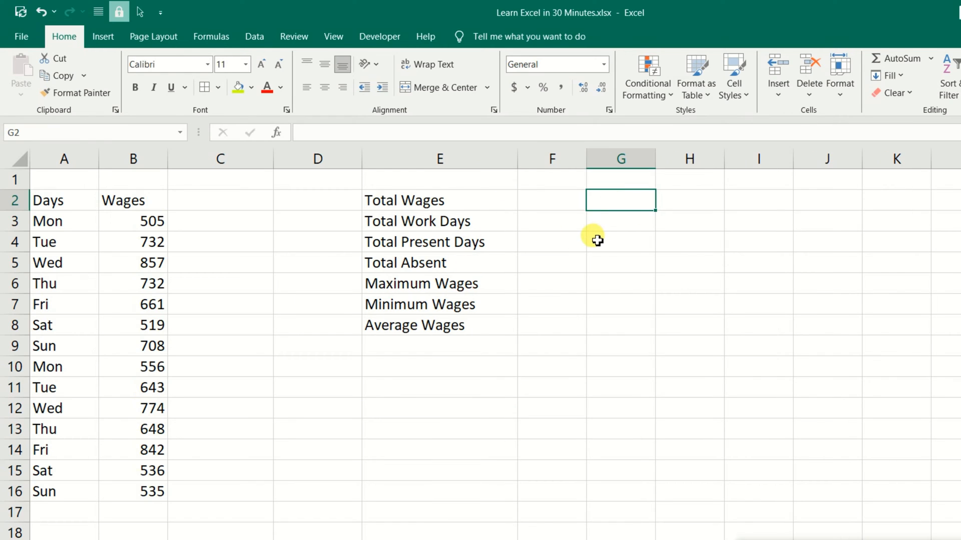
text(sum)
key(Return)
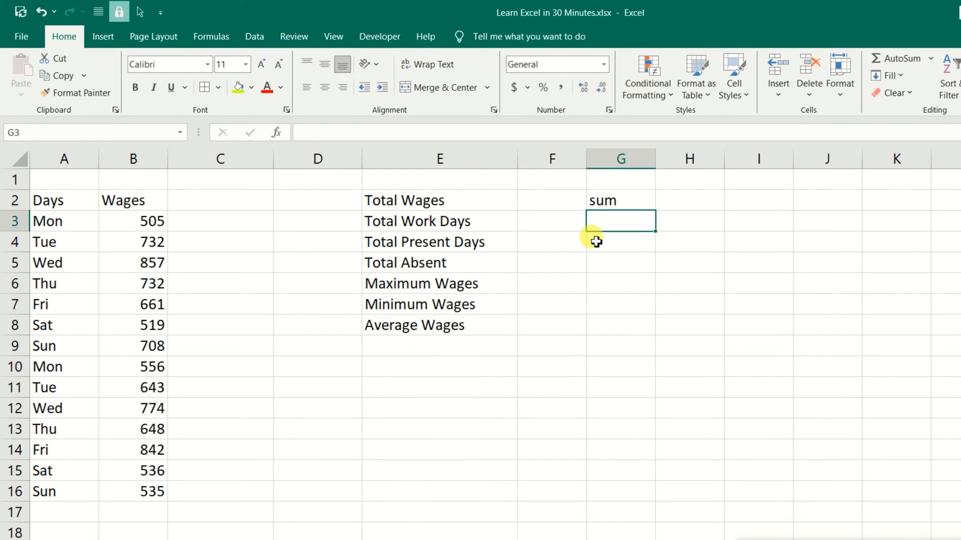
text(cou)
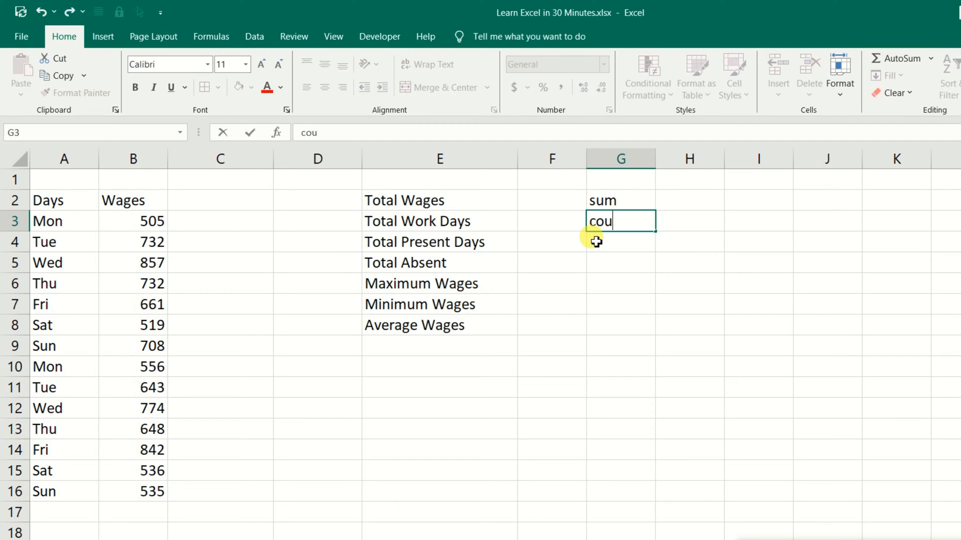
text(nt)
key(Return)
text(counta)
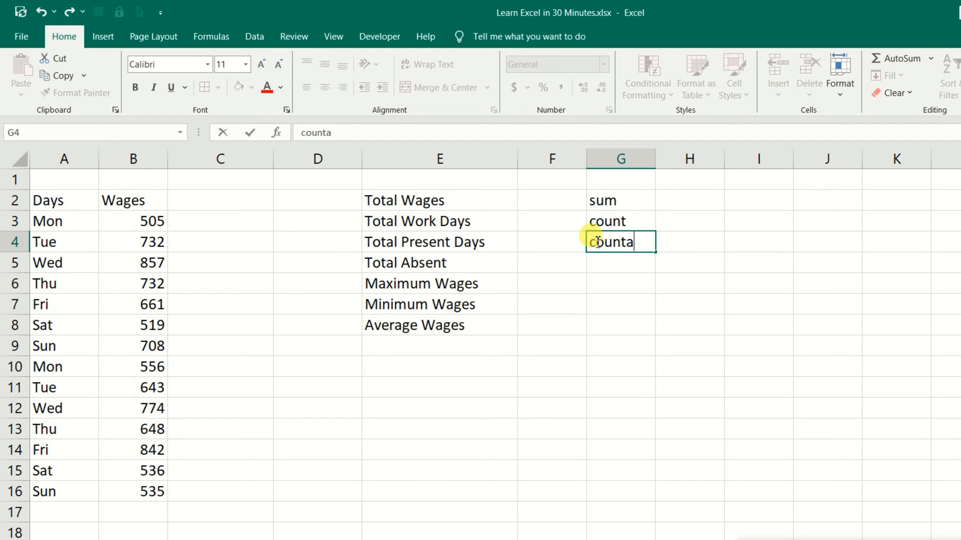
key(Return)
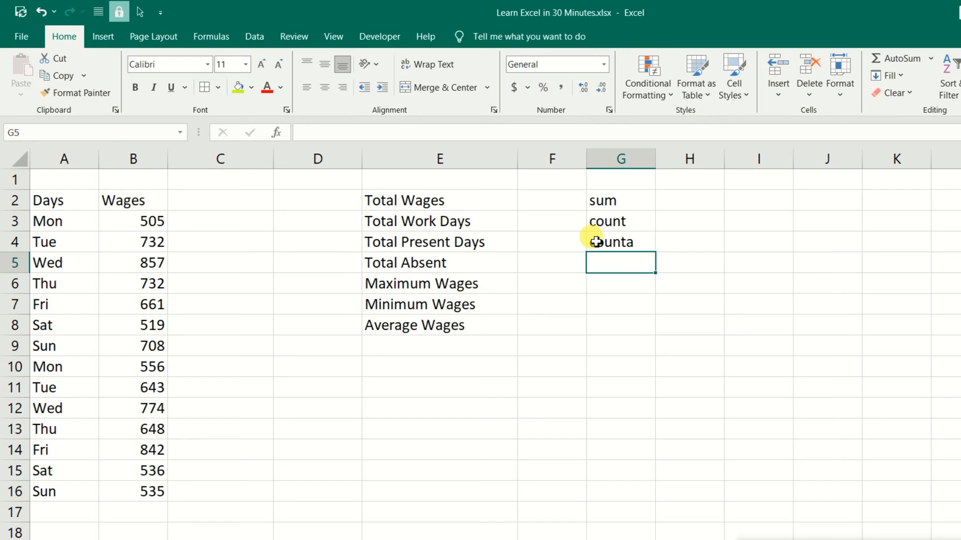
Enter the function names countblank, max, min and average in G5 to G8
text(count)
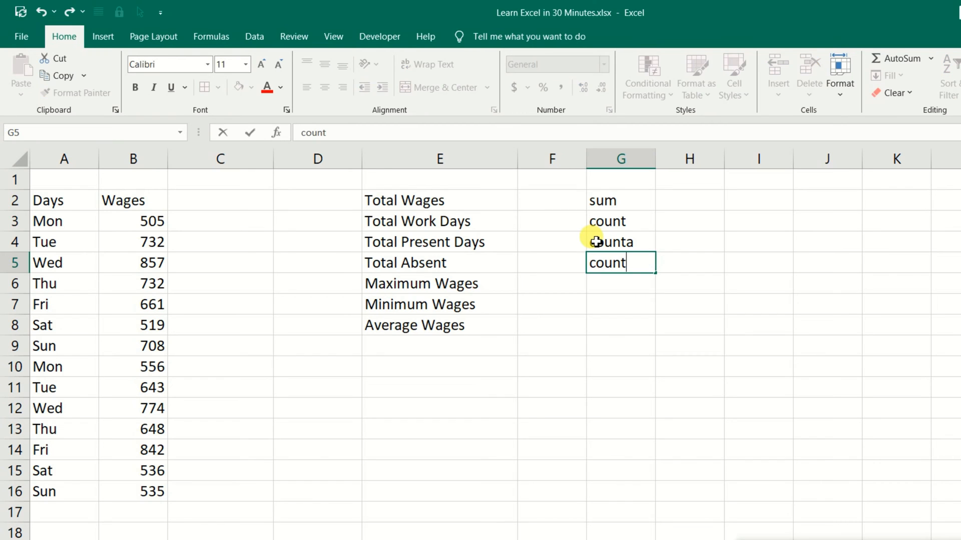
text(blank)
key(Return)
text(max)
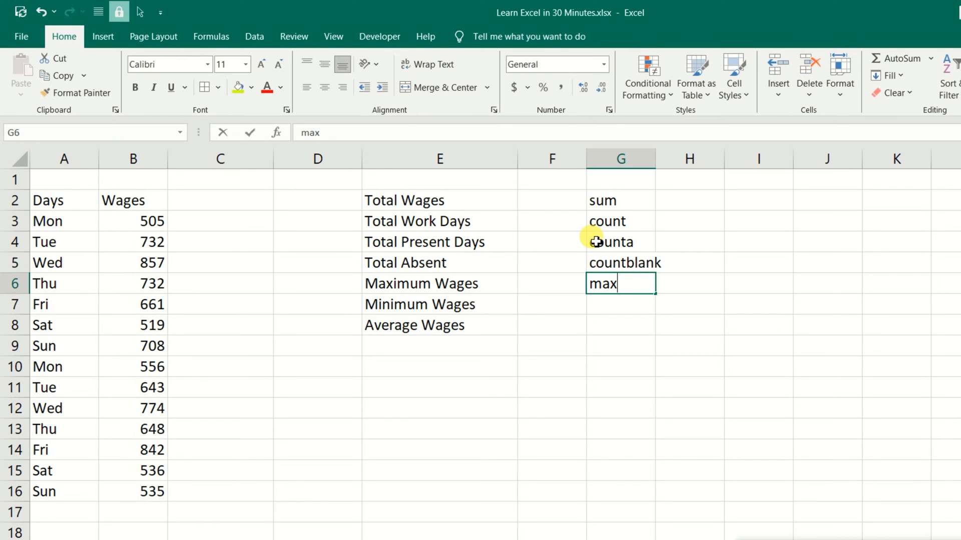
key(Return)
text(min)
key(Return)
text(av)
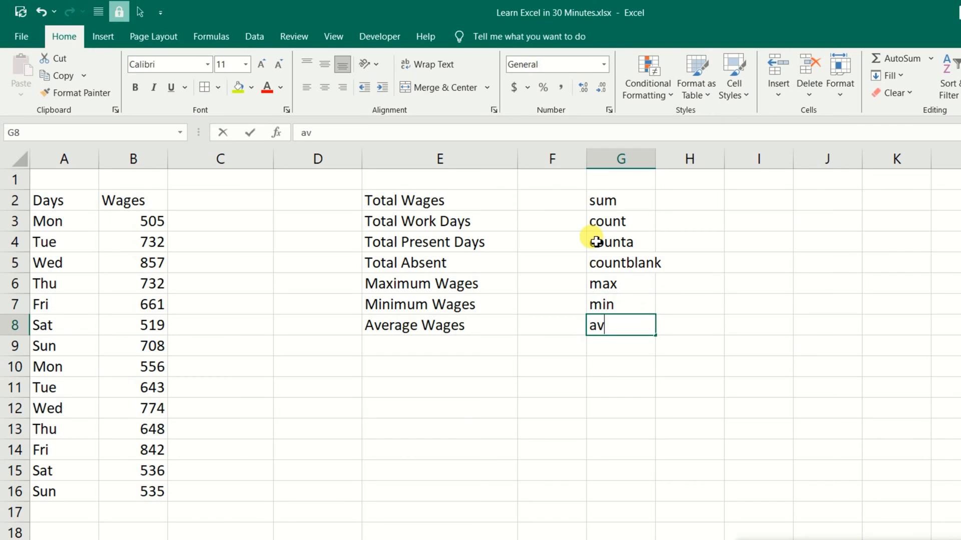
text(erage)
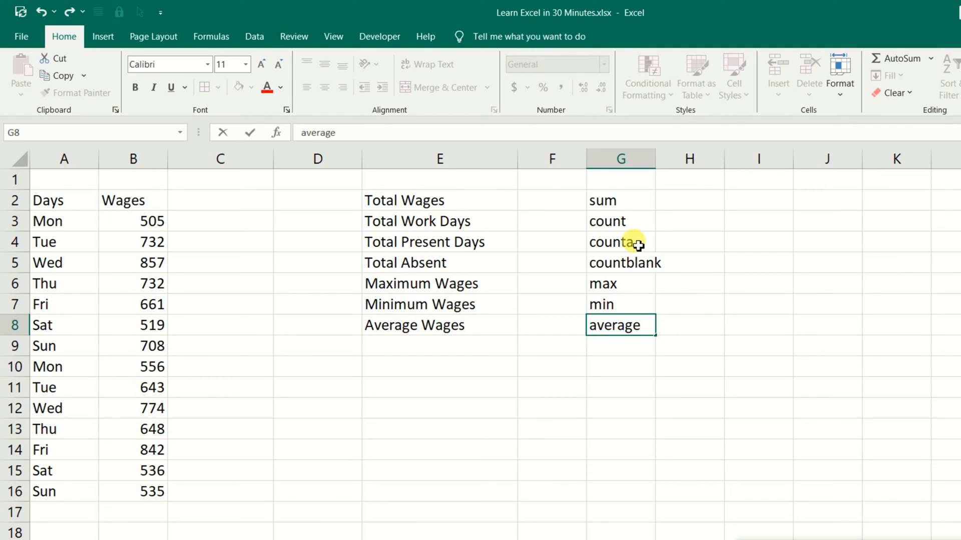
click(713, 306)
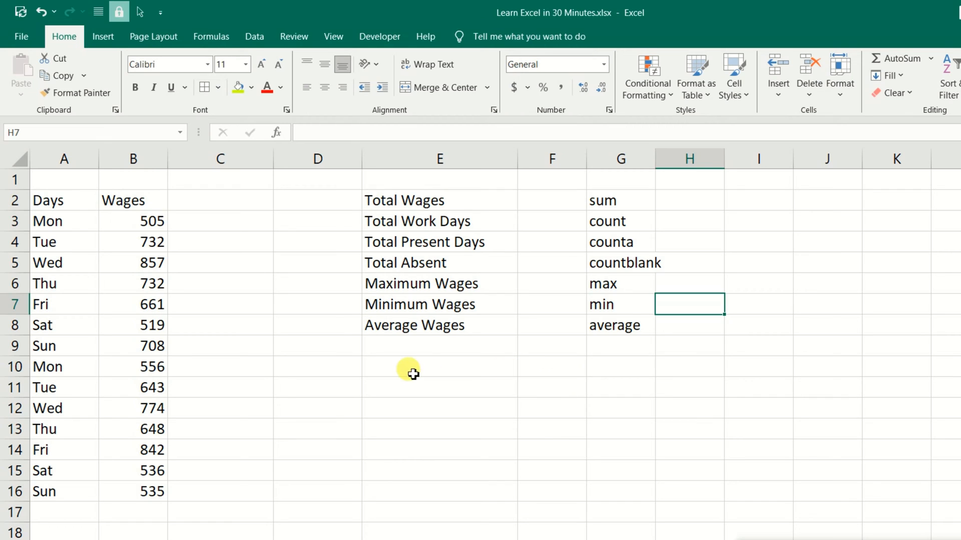
Format the Days and Wages headers in A2:B2 with a lime fill, borders and bold text
click(74, 199)
drag(74, 199, 107, 199)
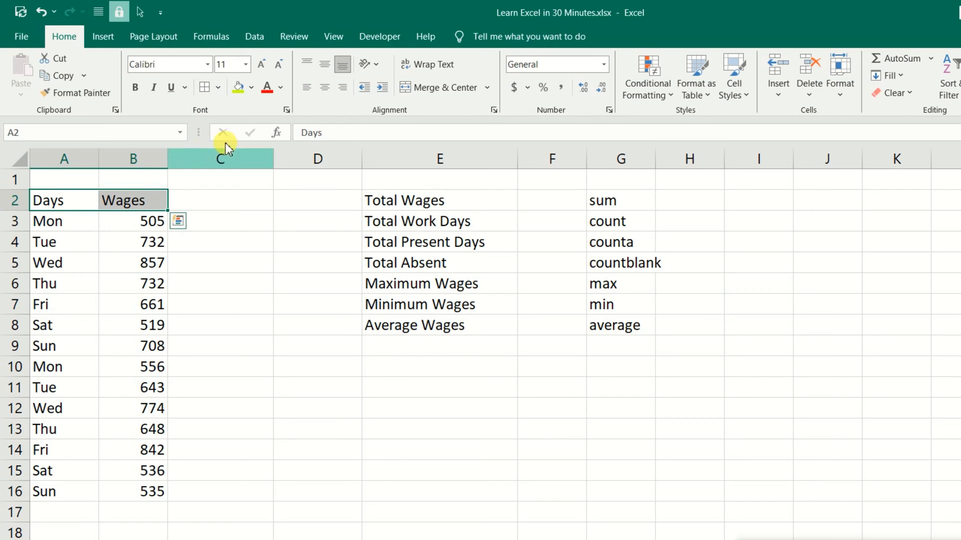
click(251, 88)
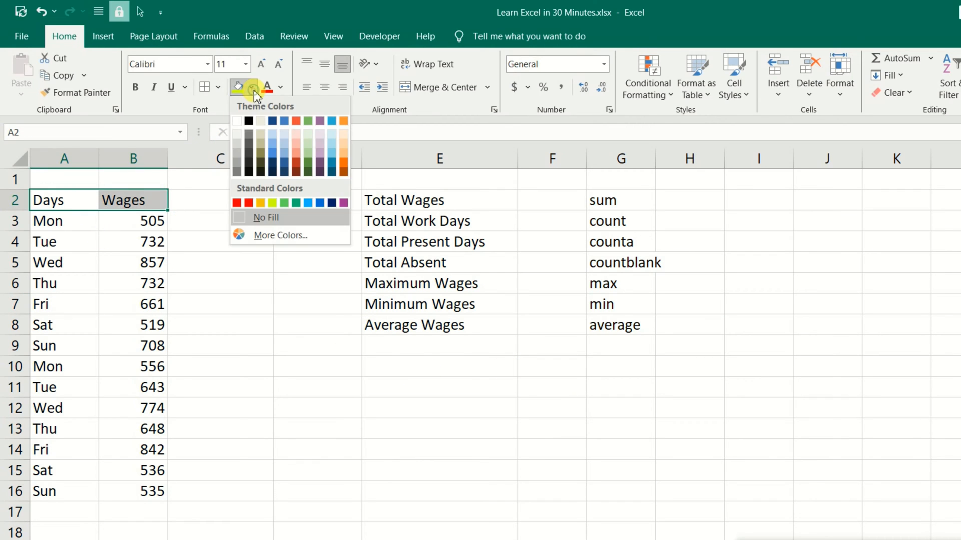
click(272, 203)
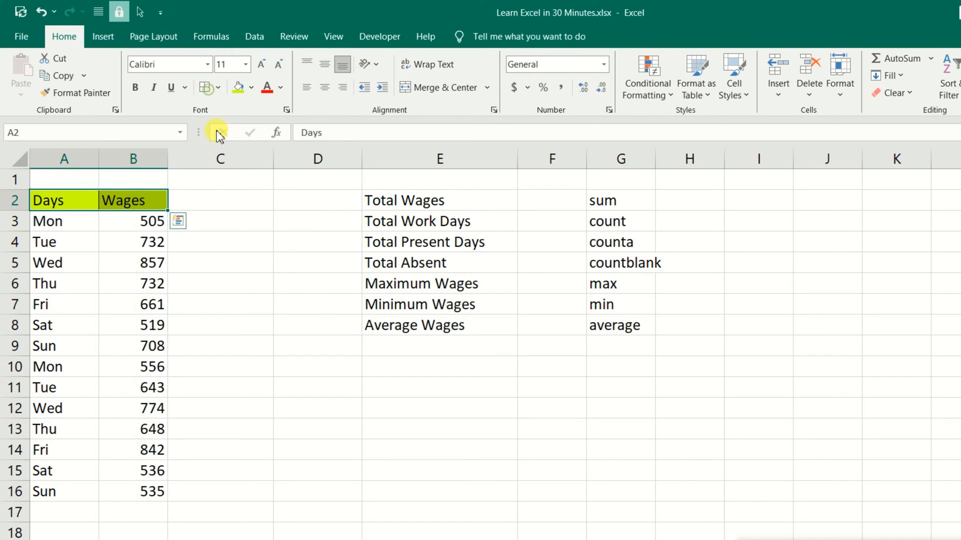
click(136, 88)
Apply borders to all cells in A3:B16 and clear the first Friday's wage in B7
drag(71, 219, 123, 490)
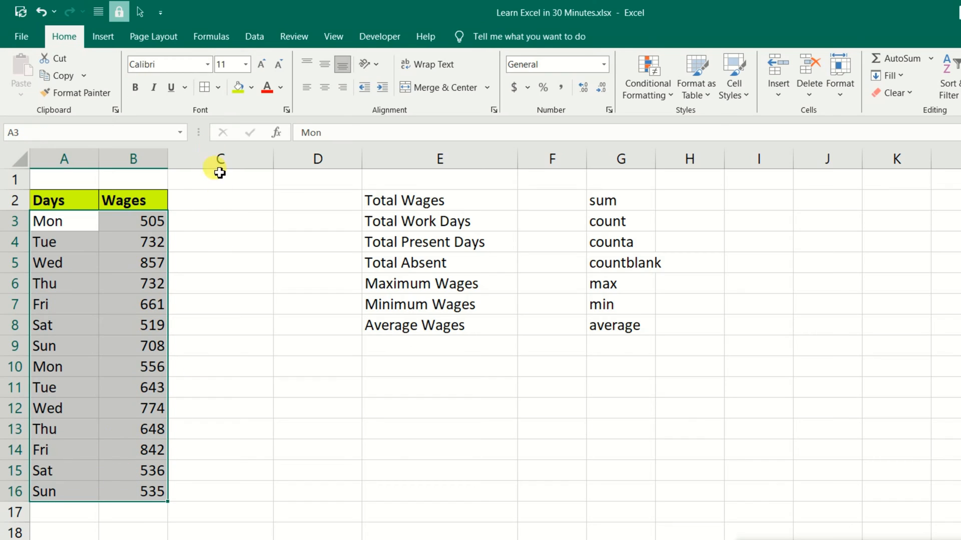
click(150, 305)
key(Delete)
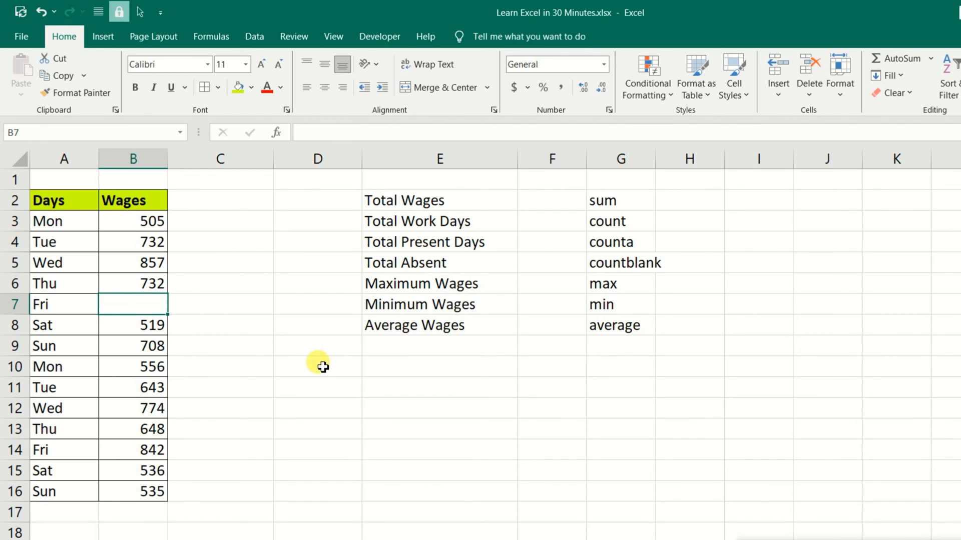
click(285, 347)
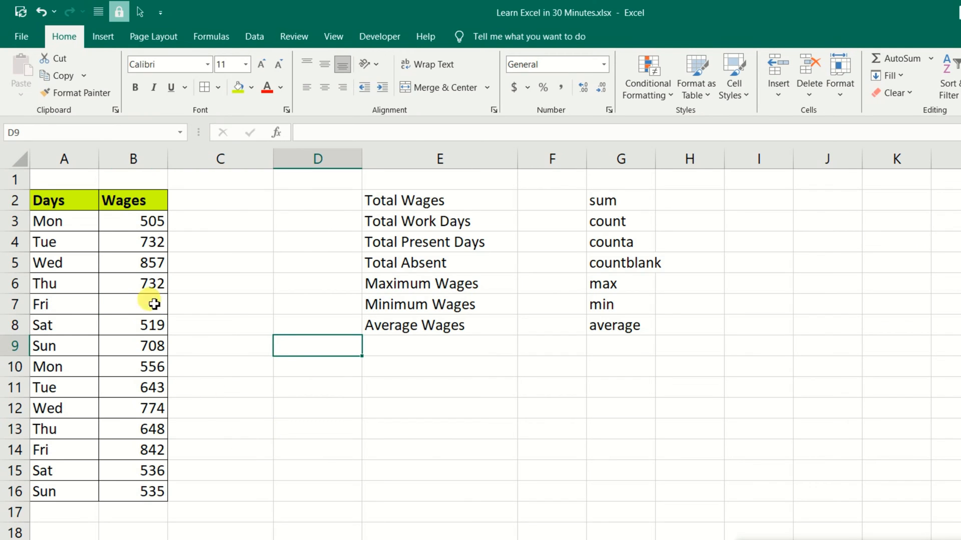
drag(60, 223, 67, 488)
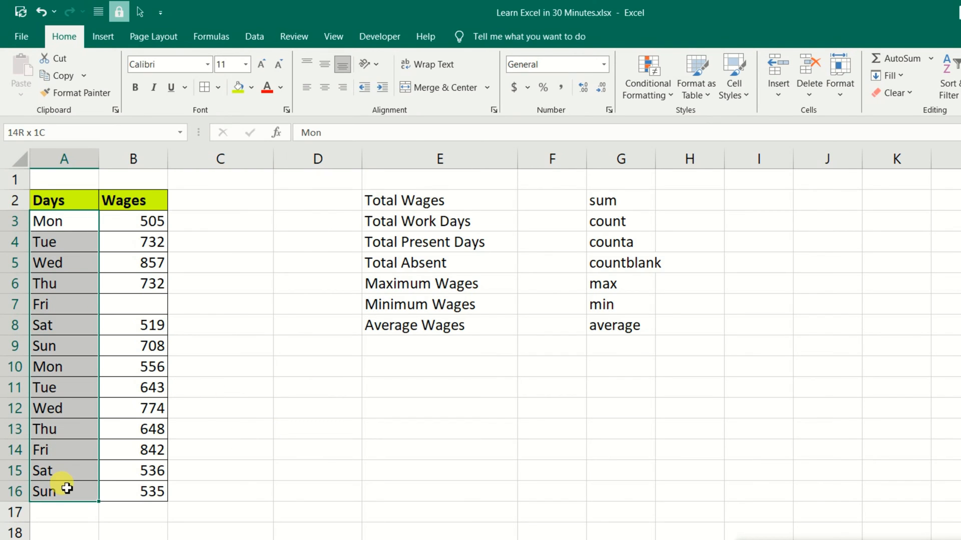
drag(138, 223, 138, 496)
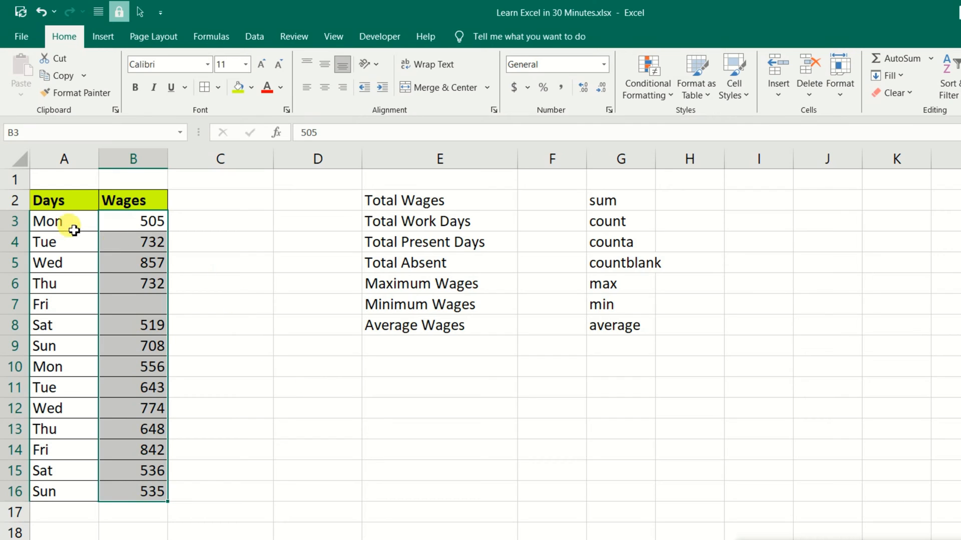
drag(131, 219, 126, 488)
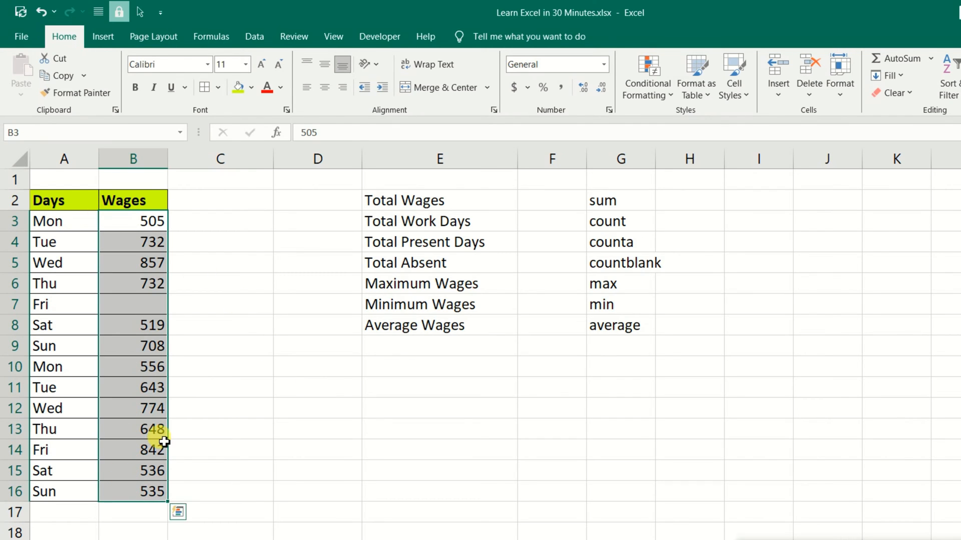
click(376, 205)
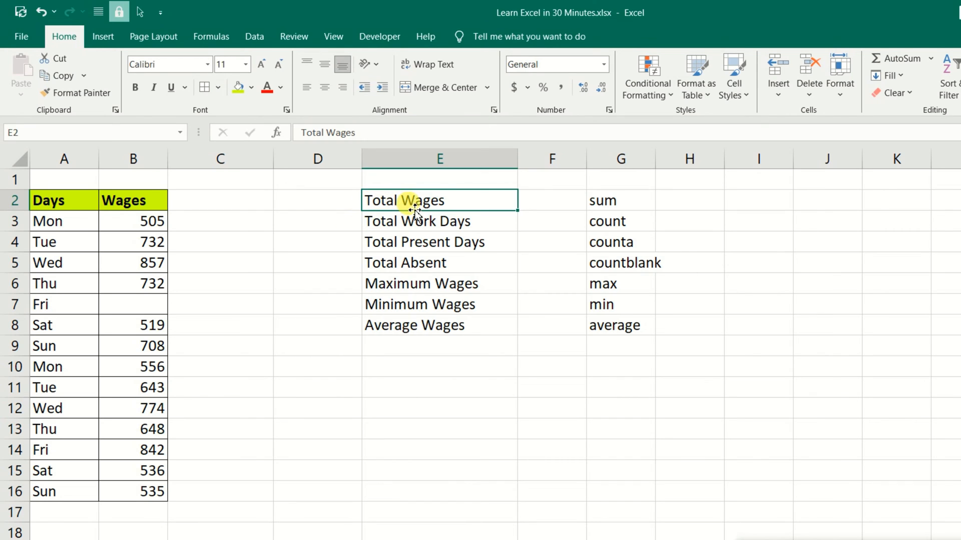
Calculate the total wages in D2 with the formula =sum(b3:b16)
click(332, 206)
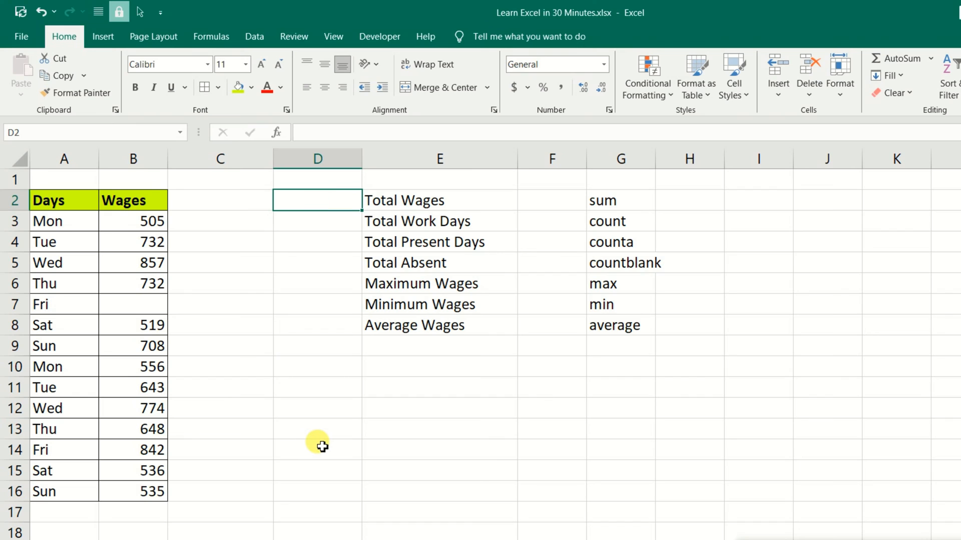
text(=sum)
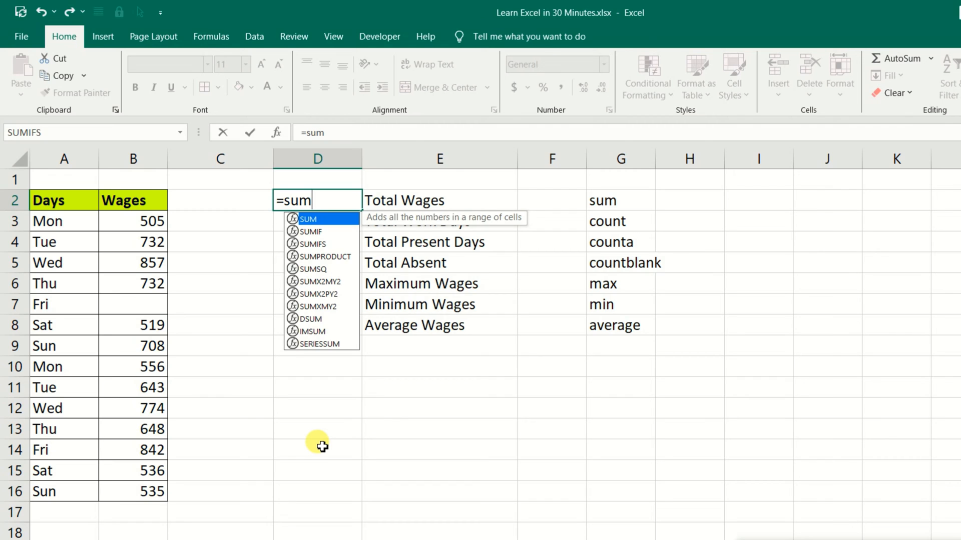
text(()
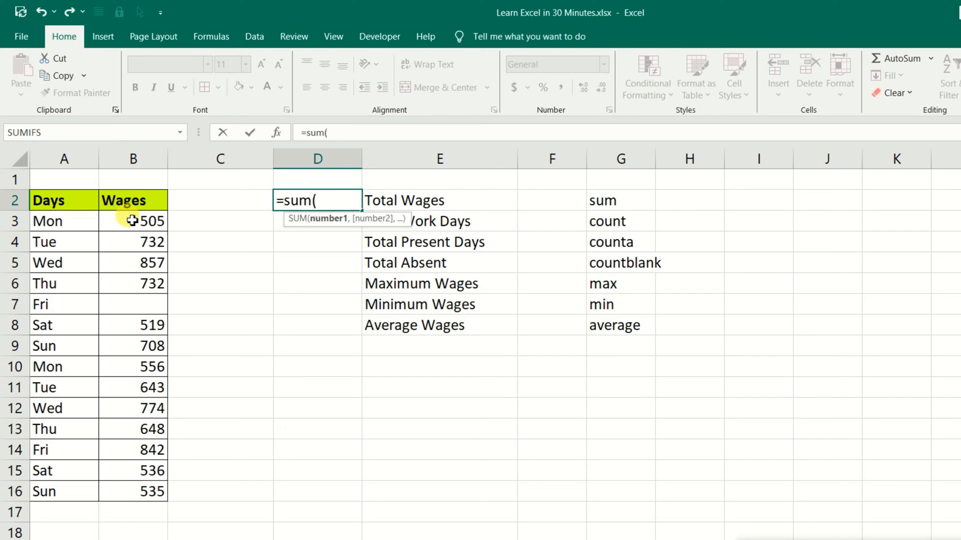
text(b)
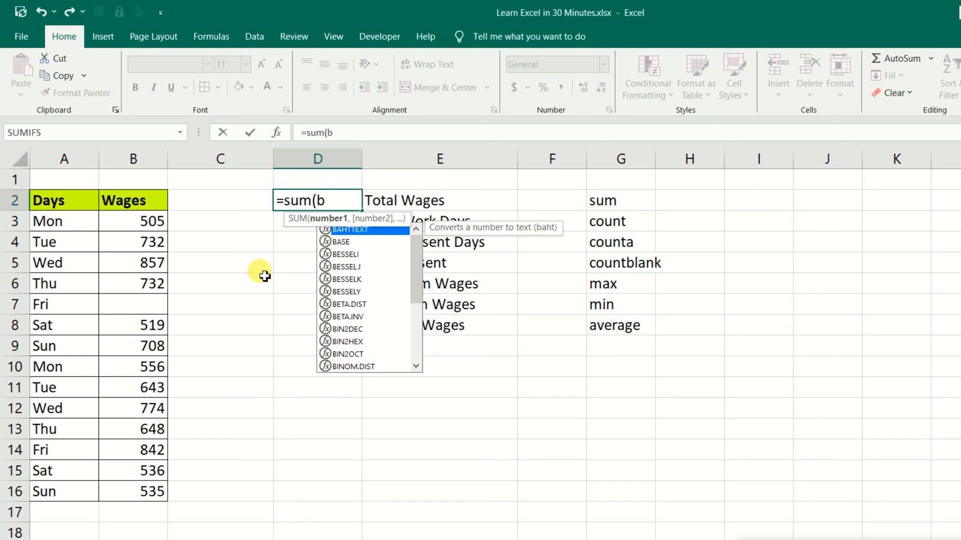
text(3:)
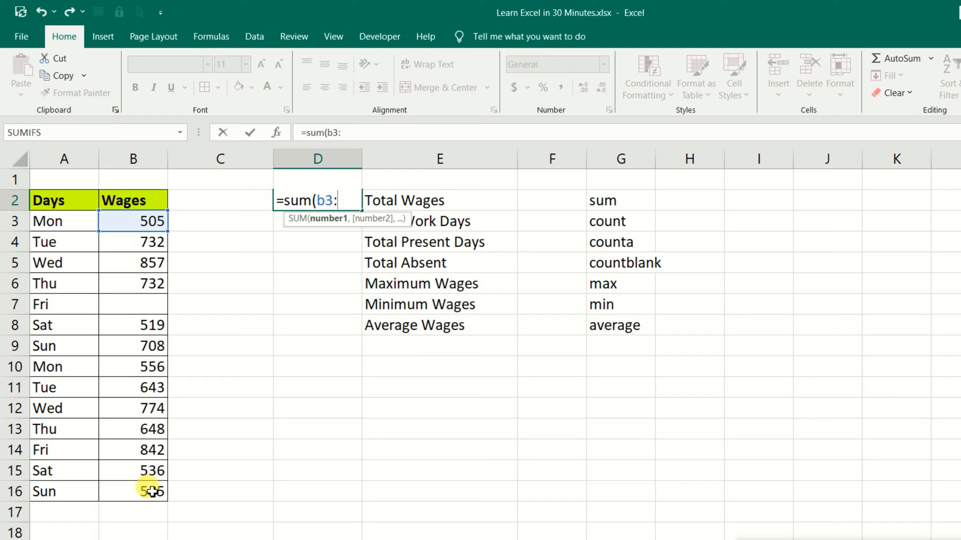
text(b16)
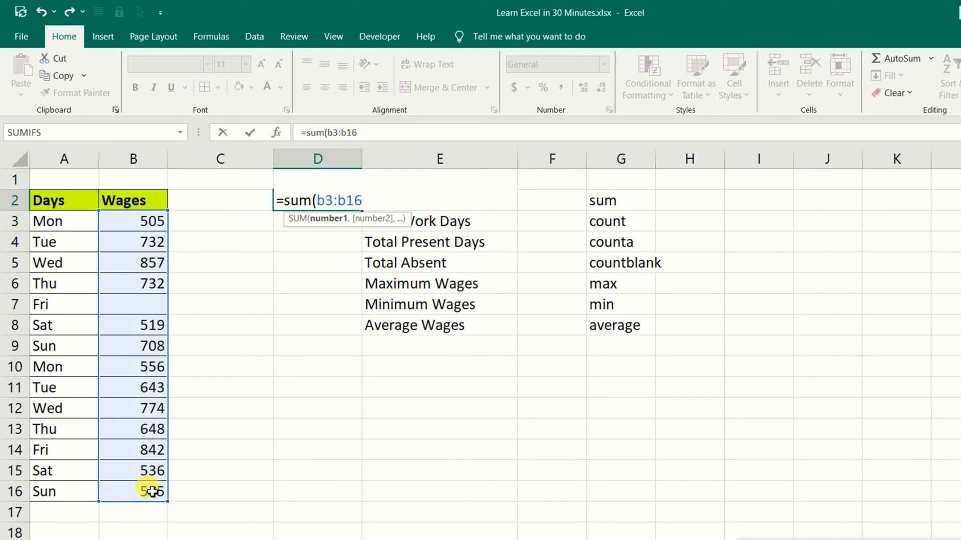
text())
key(Return)
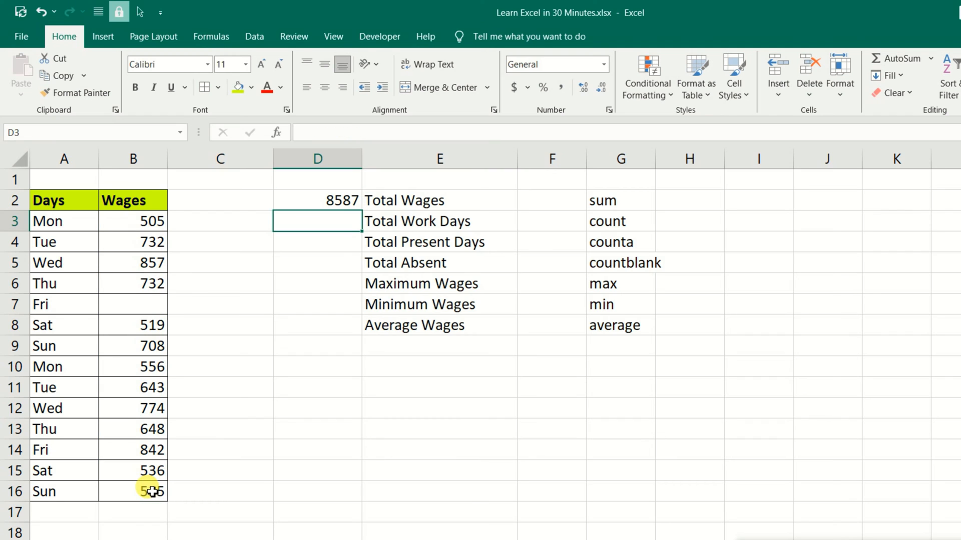
Check the total wages formula in D2 against the wage range it refers to
click(325, 200)
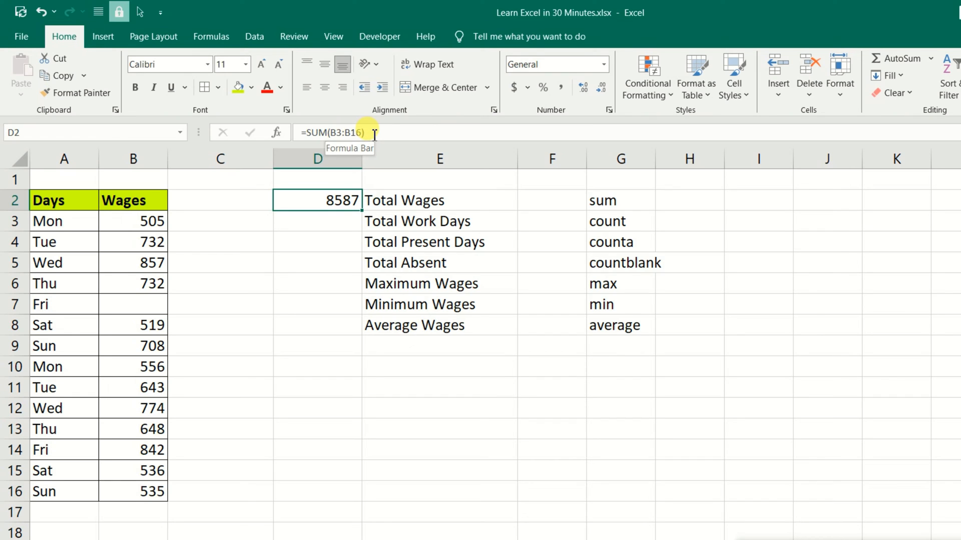
drag(150, 222, 145, 502)
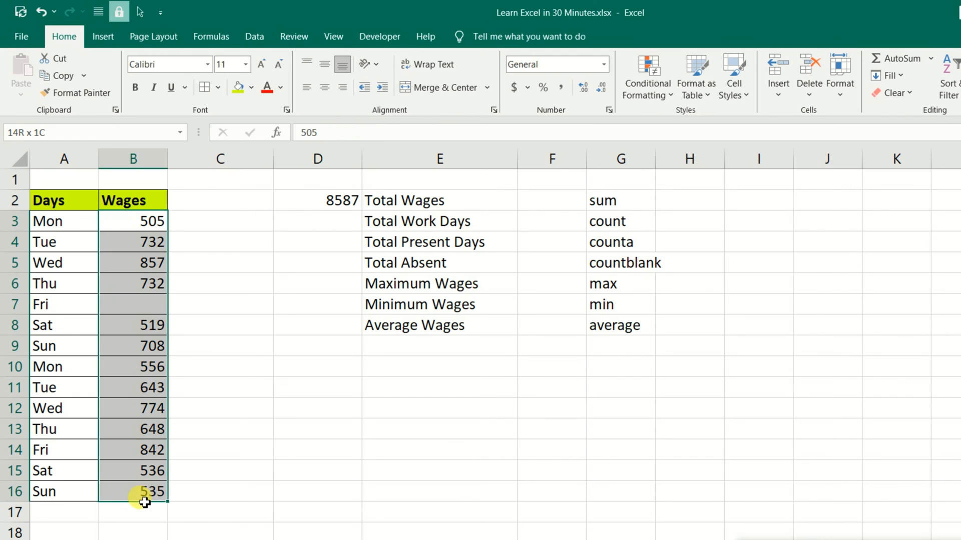
click(327, 196)
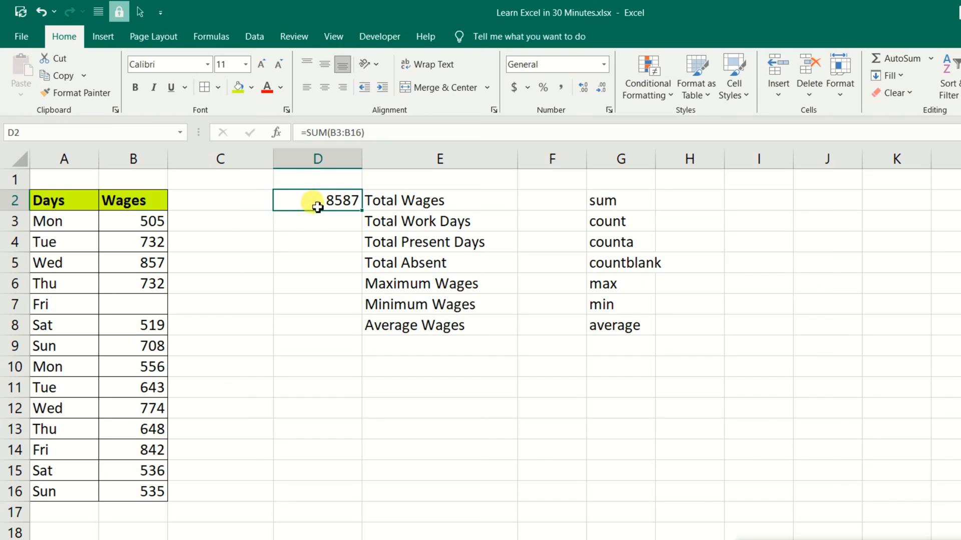
double_click(318, 202)
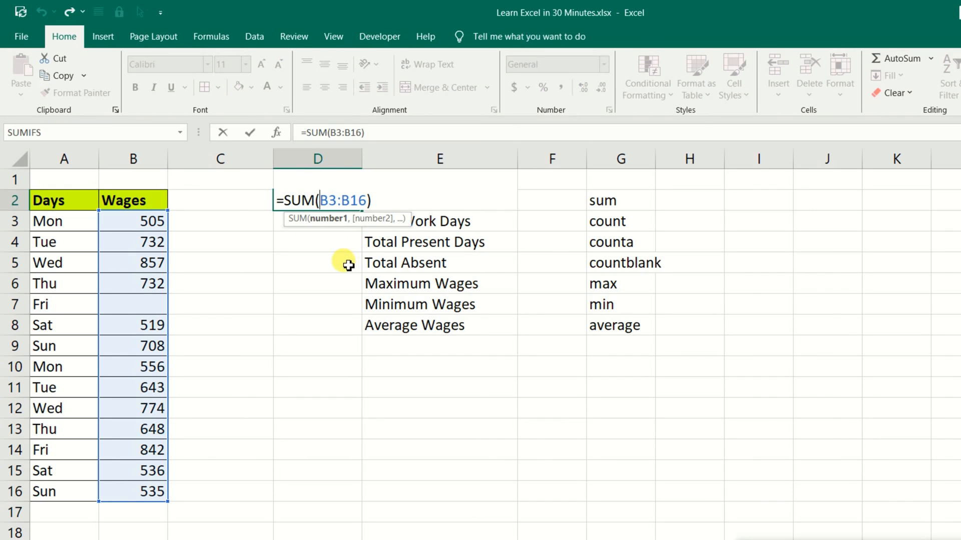
key(Return)
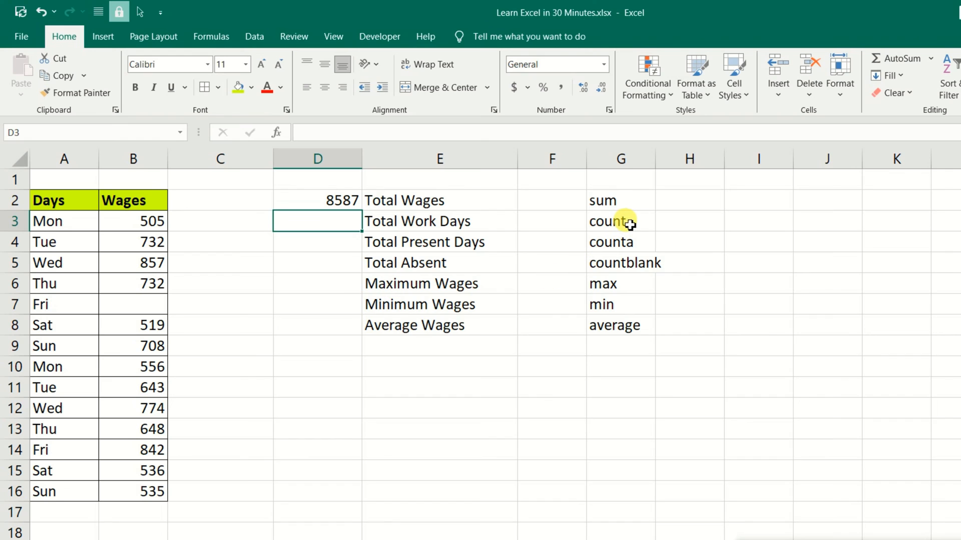
Enter =count(B3:B16) in D3 to count the total work days from the wages
text(=)
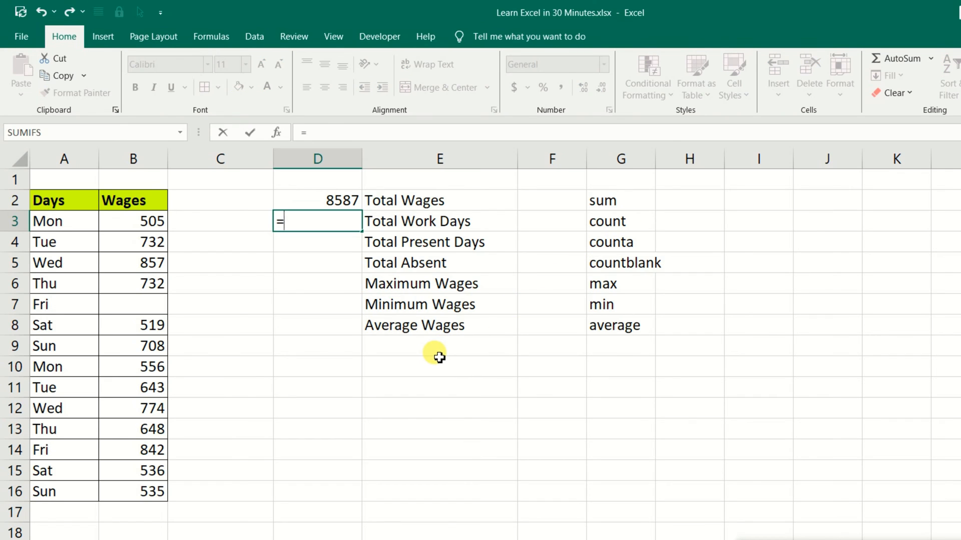
text(count()
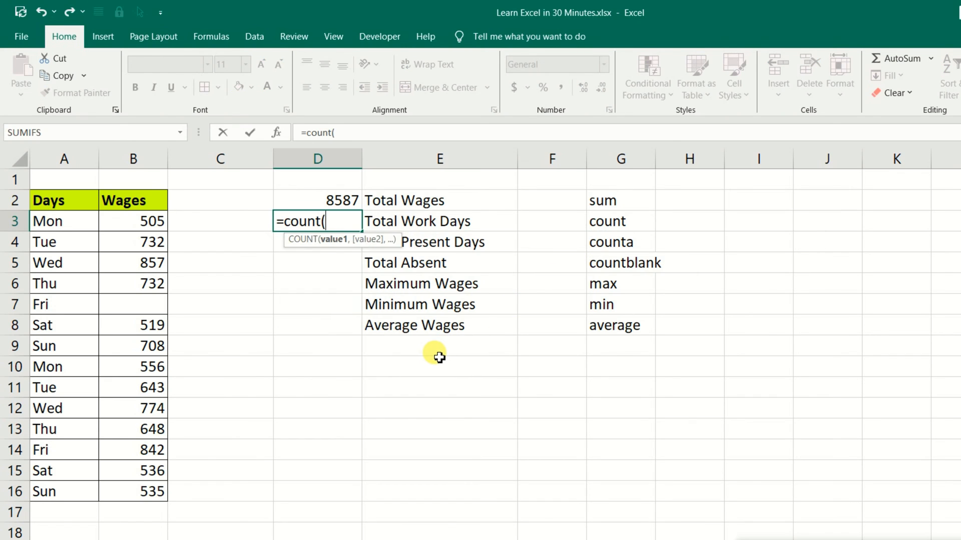
drag(150, 228, 134, 494)
key(Return)
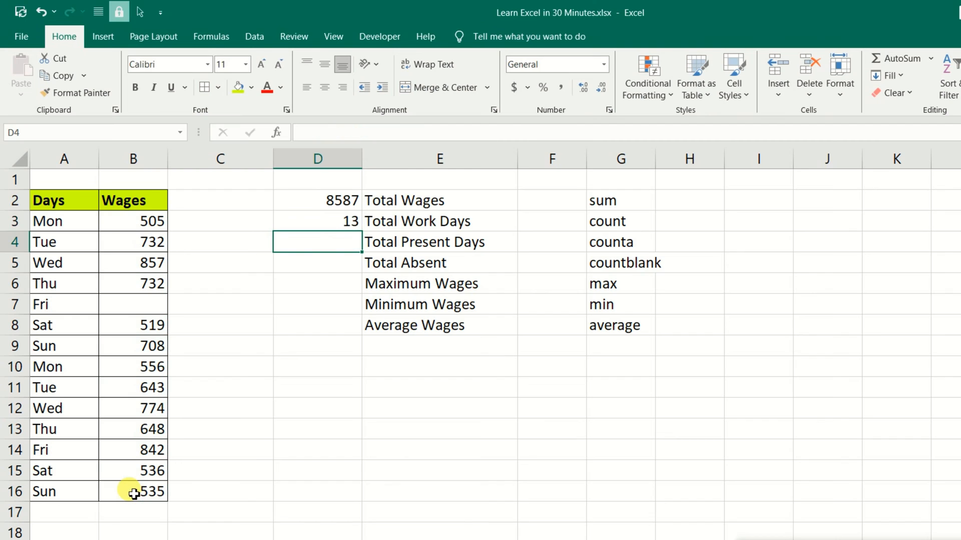
Check the total work days formula in D3 against its label and the range it refers to
double_click(330, 219)
key(Return)
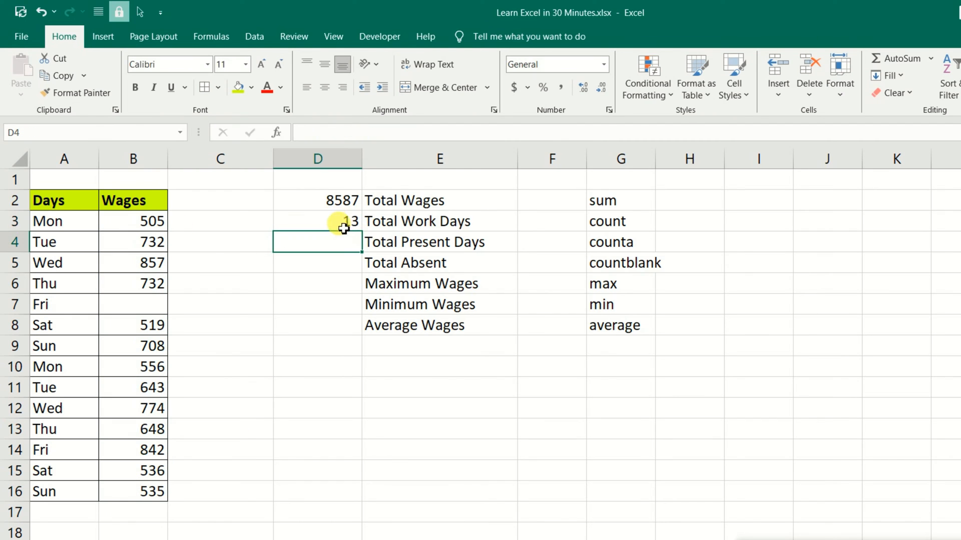
click(433, 223)
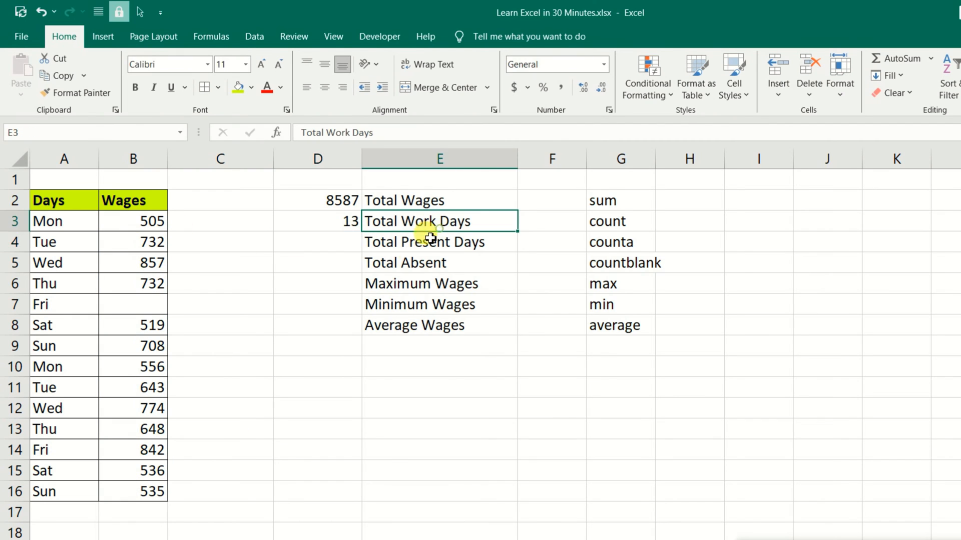
double_click(345, 221)
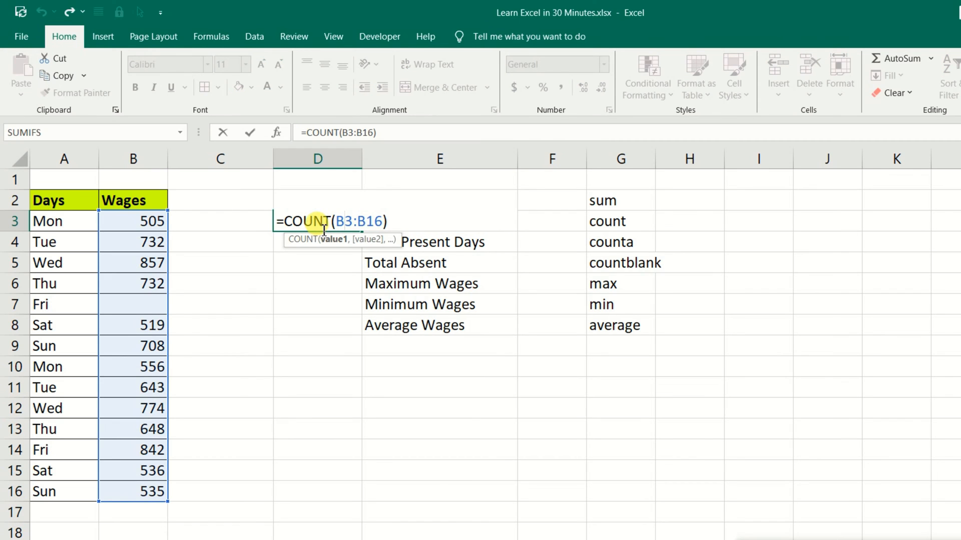
key(Return)
click(328, 224)
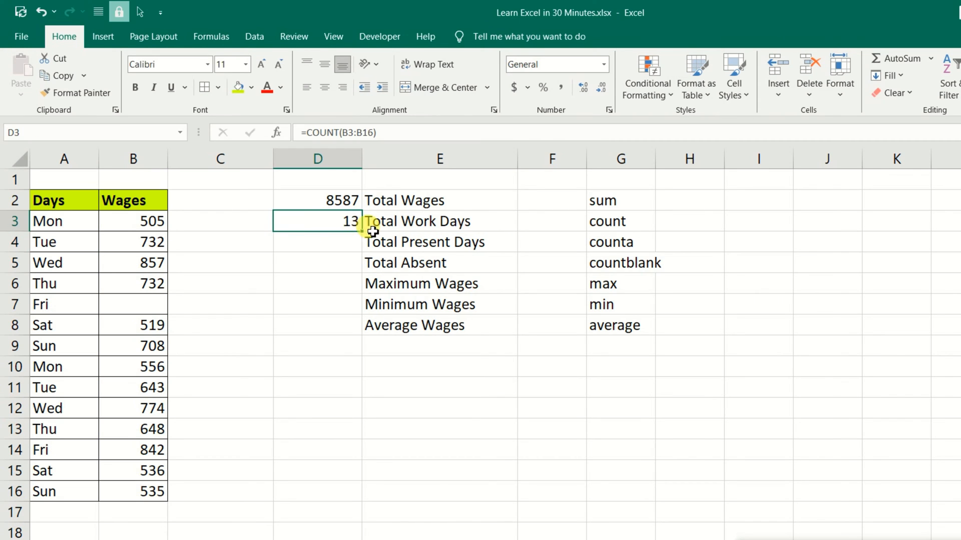
Change the range in the total work days formula in D3 to the day names in A3:A16
double_click(328, 220)
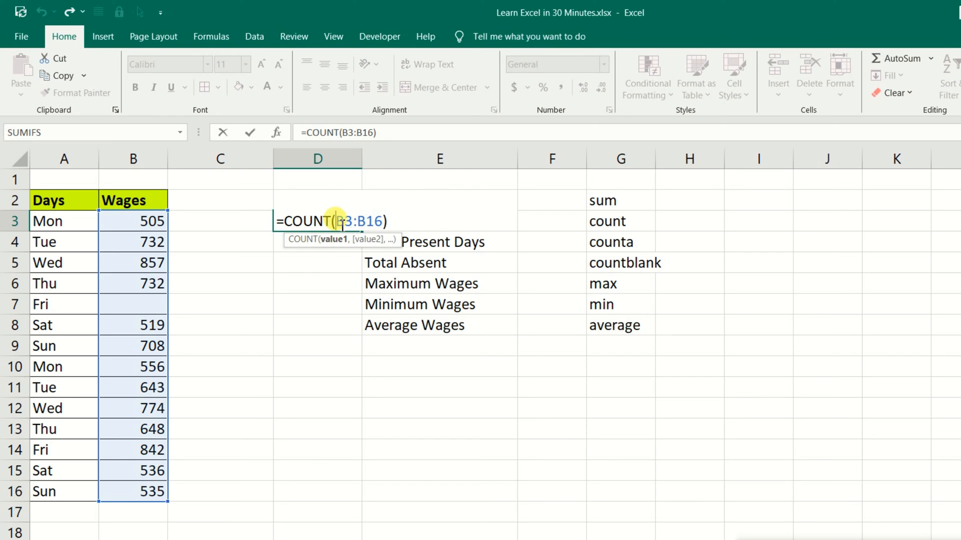
drag(340, 223, 373, 221)
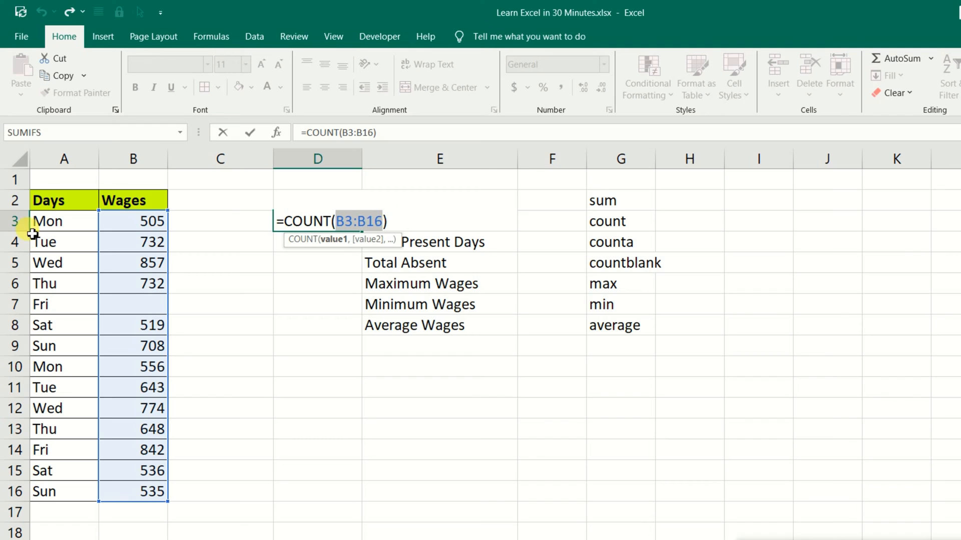
drag(47, 221, 47, 494)
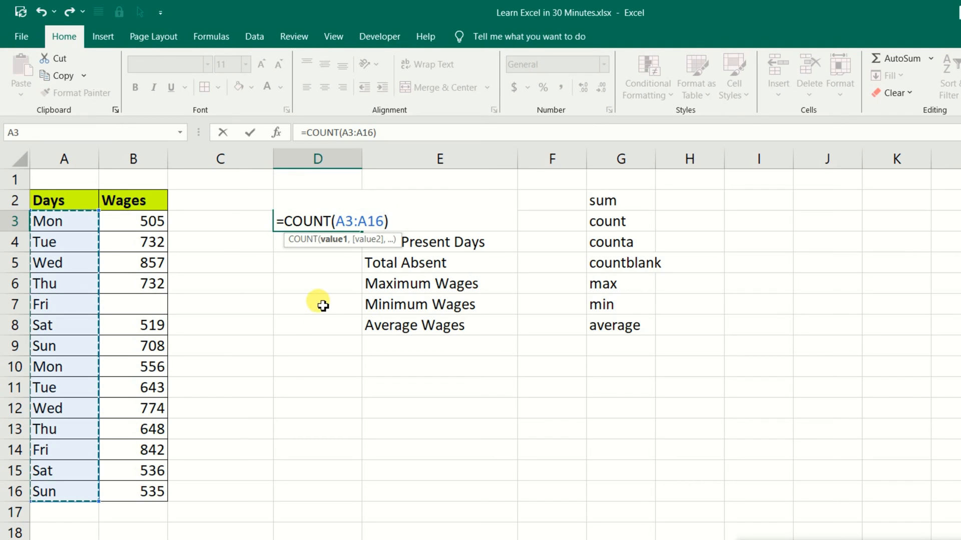
key(Return)
click(340, 225)
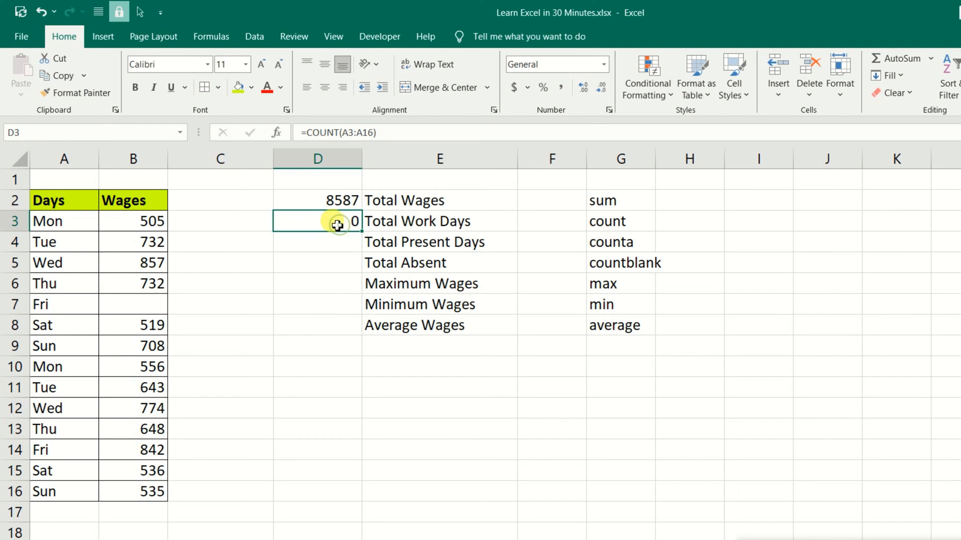
Change the function in D3 to COUNTA and check it against the day names in A3:A16
double_click(338, 225)
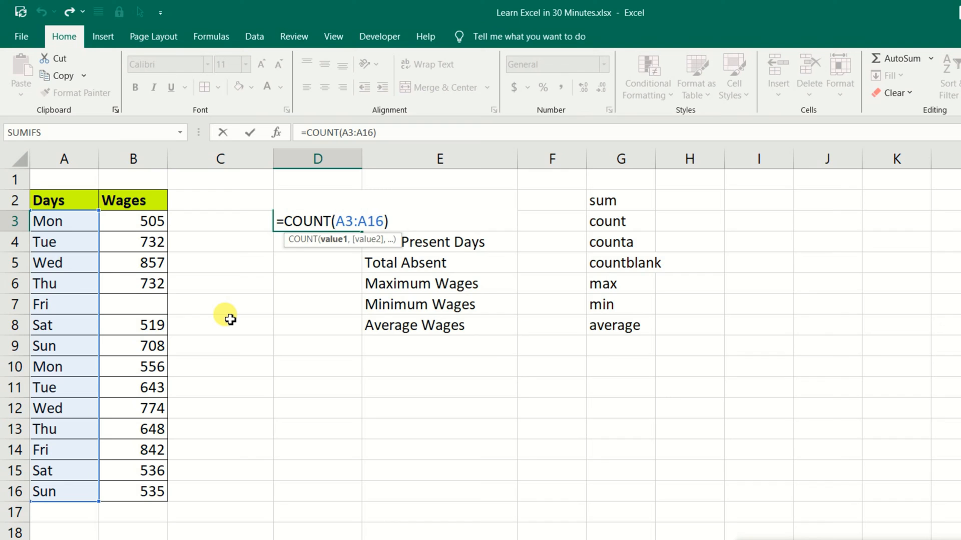
click(334, 222)
text(a)
key(Return)
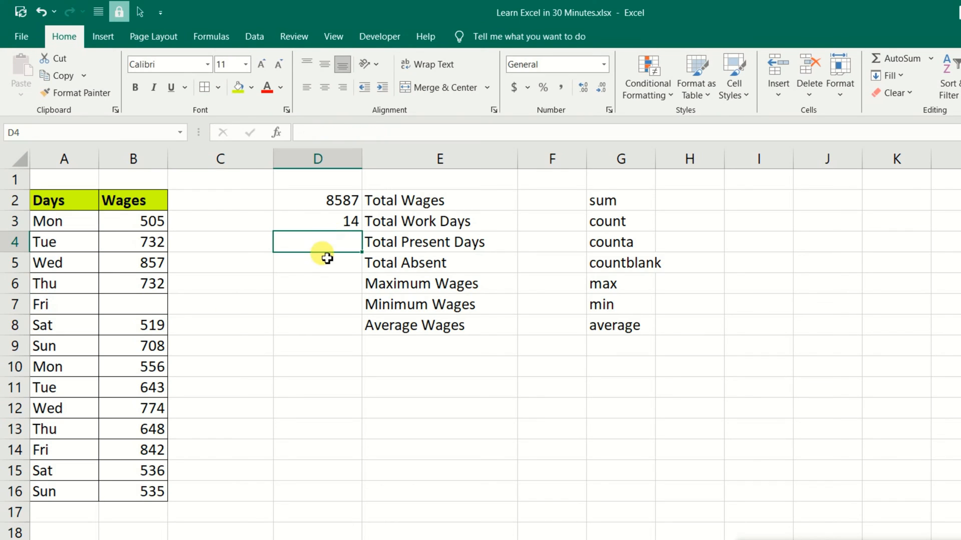
click(344, 223)
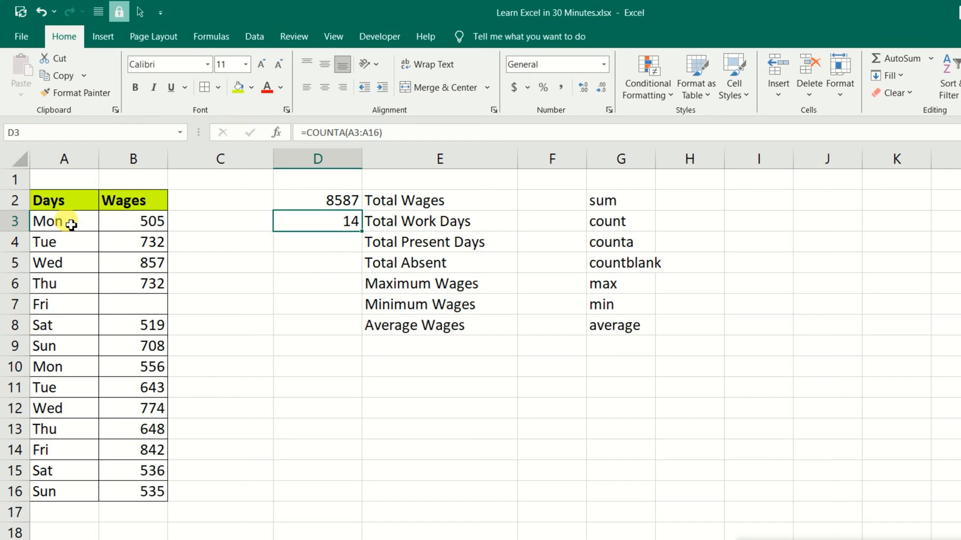
drag(70, 221, 73, 491)
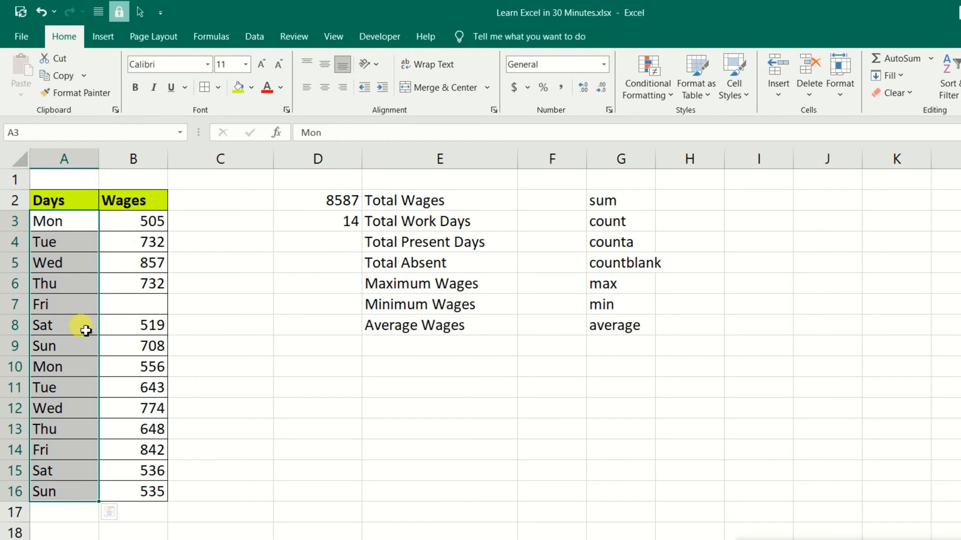
Calculate the total present days in D4 with the formula =count(B3:B16)
click(318, 245)
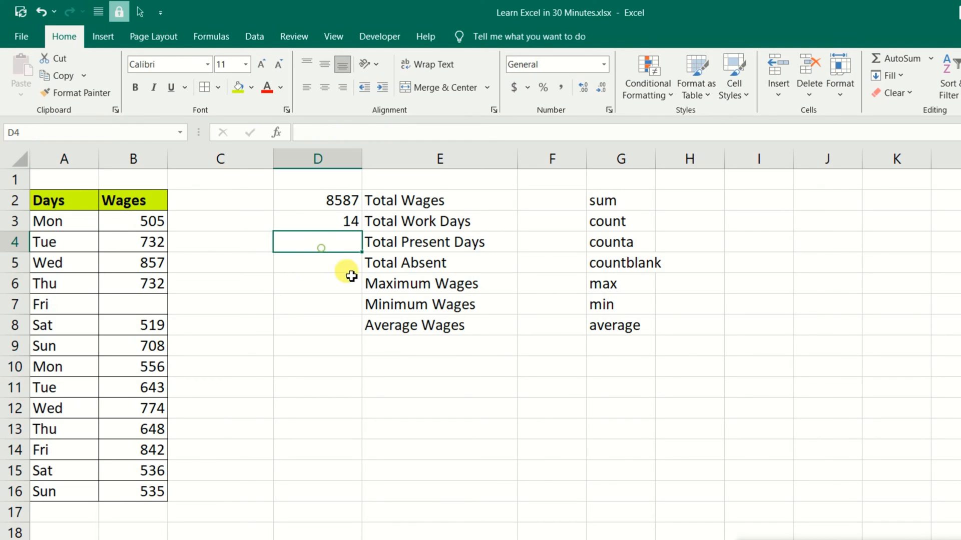
text(=cou)
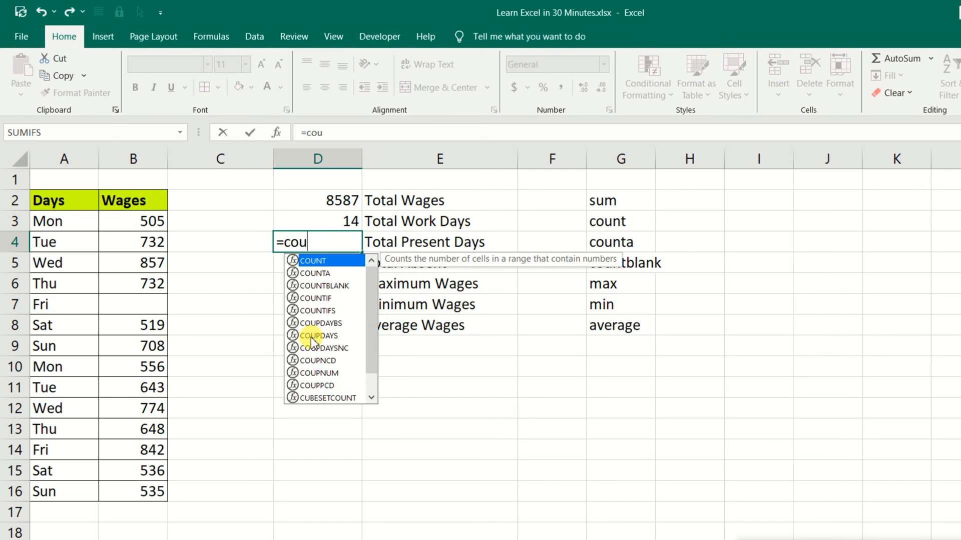
text(nt()
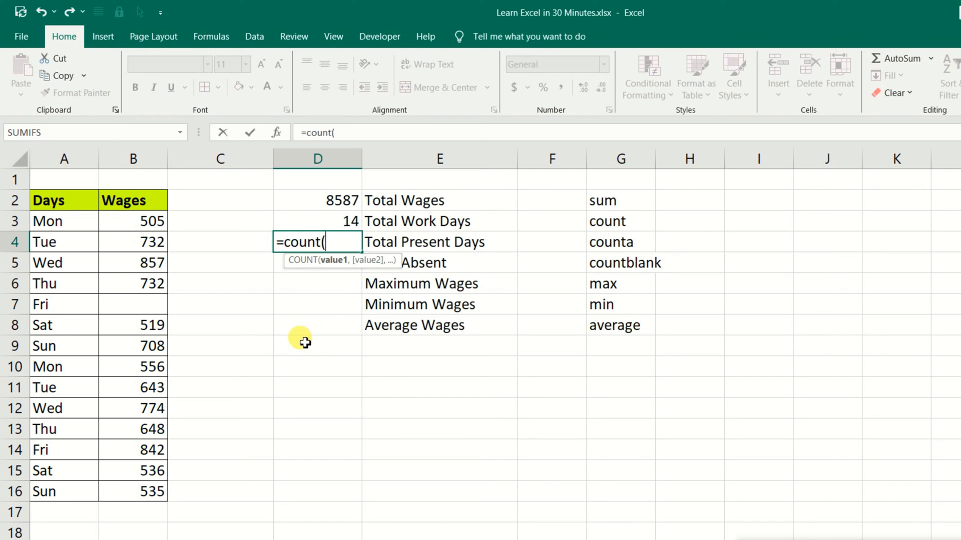
drag(153, 222, 140, 491)
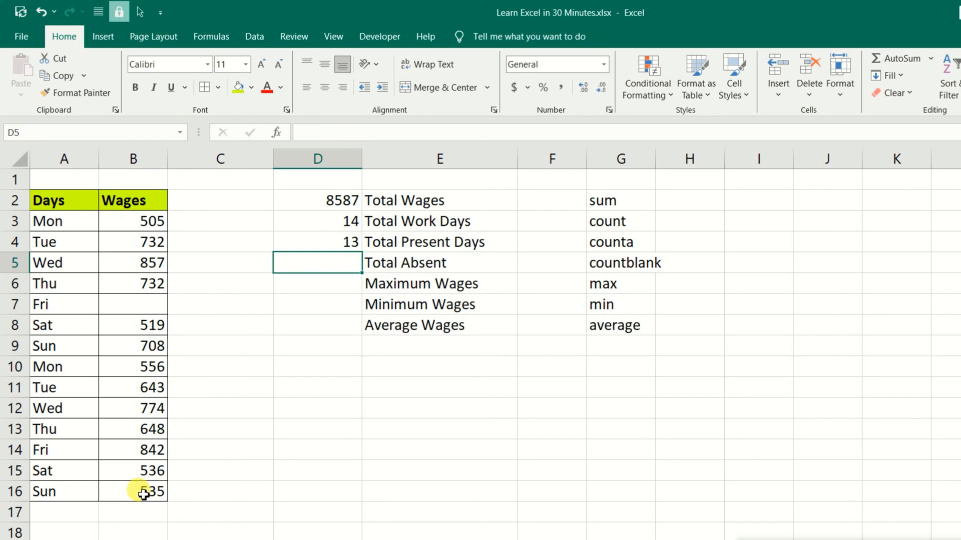
Compare the days in A3:A16 and the wages in B3:B16 with the present days count in D4
drag(65, 223, 58, 492)
drag(155, 223, 140, 492)
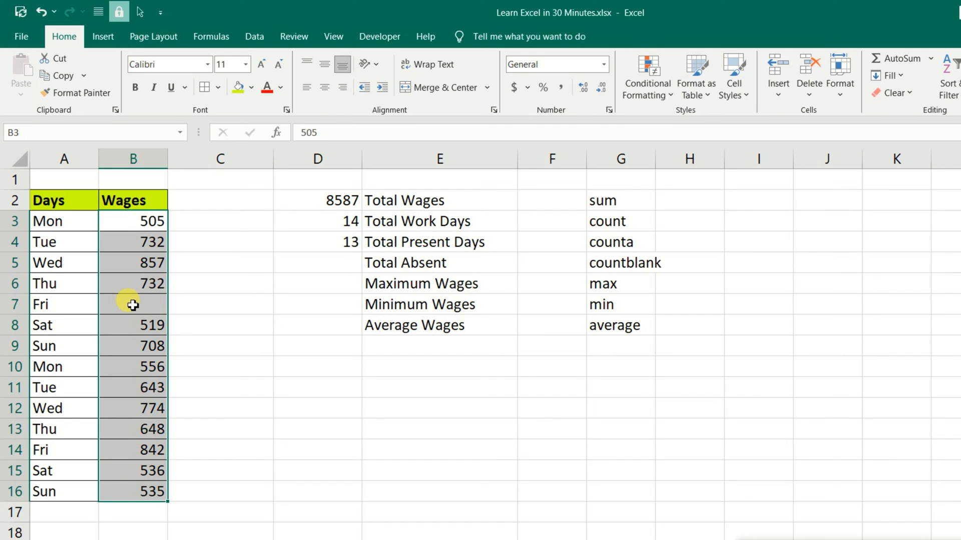
click(345, 240)
click(339, 266)
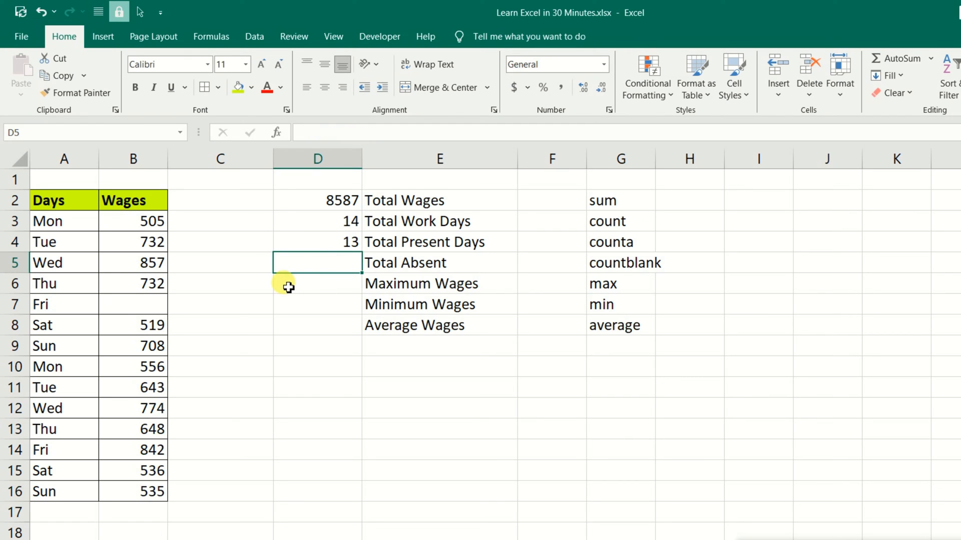
drag(150, 223, 142, 491)
Calculate the total absent days in D5 with the formula =countblank(B3:B16)
click(286, 261)
text(=)
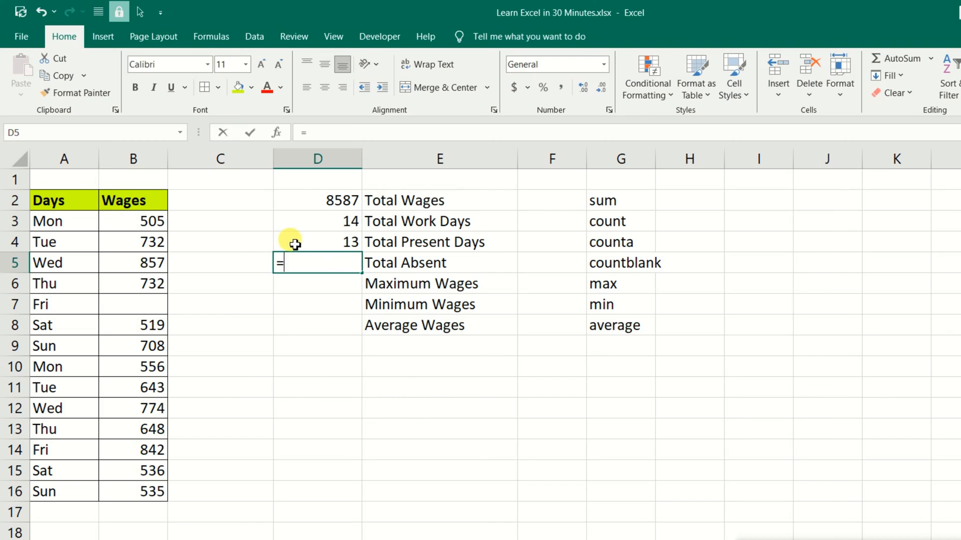
text(countbl)
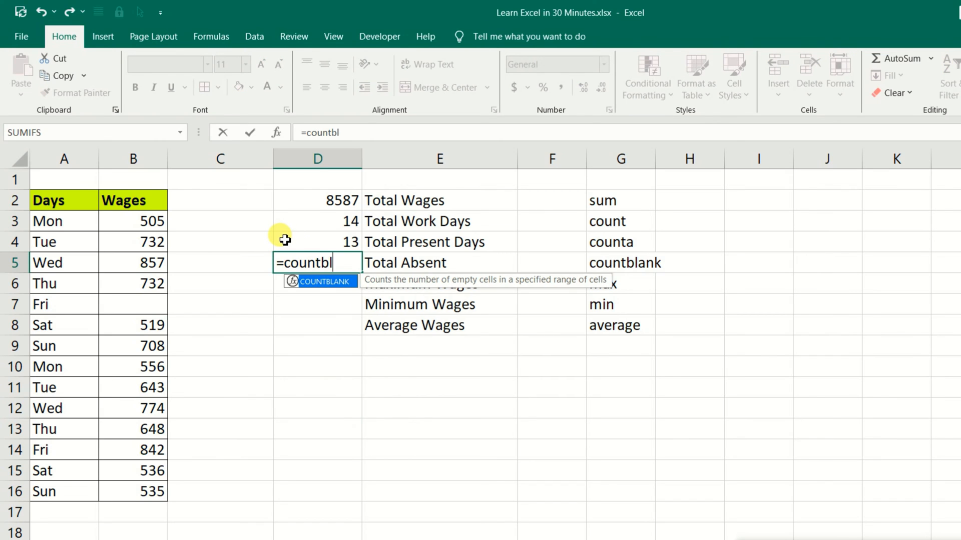
text(nk)
key(BackSpace)
text(ank()
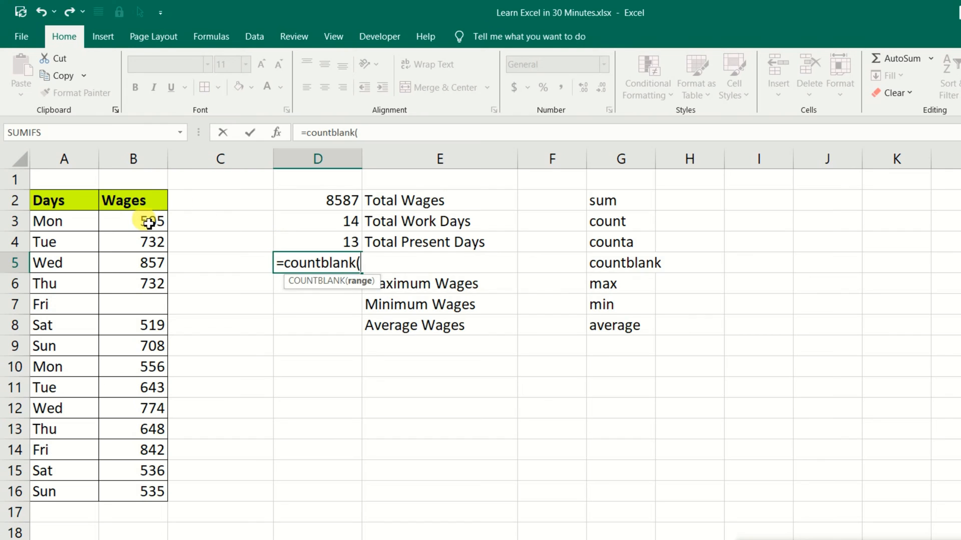
drag(142, 220, 137, 487)
key(Return)
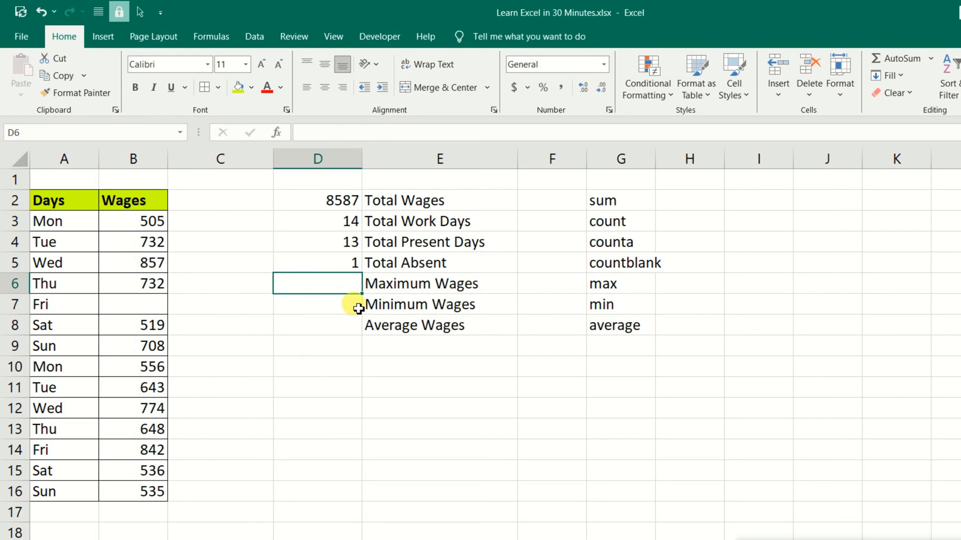
Calculate the maximum wages in D6 with the formula =max(B3:B16)
text(=max()
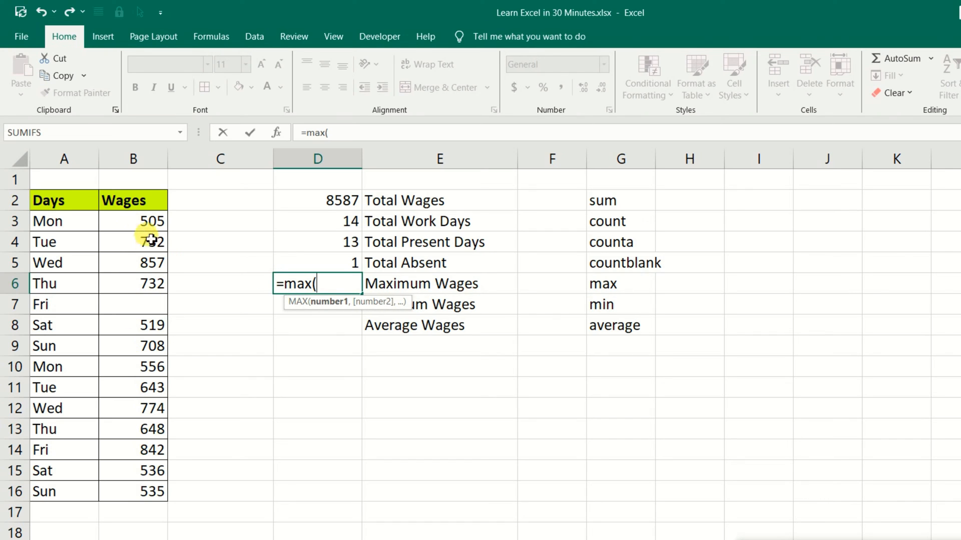
drag(145, 222, 136, 490)
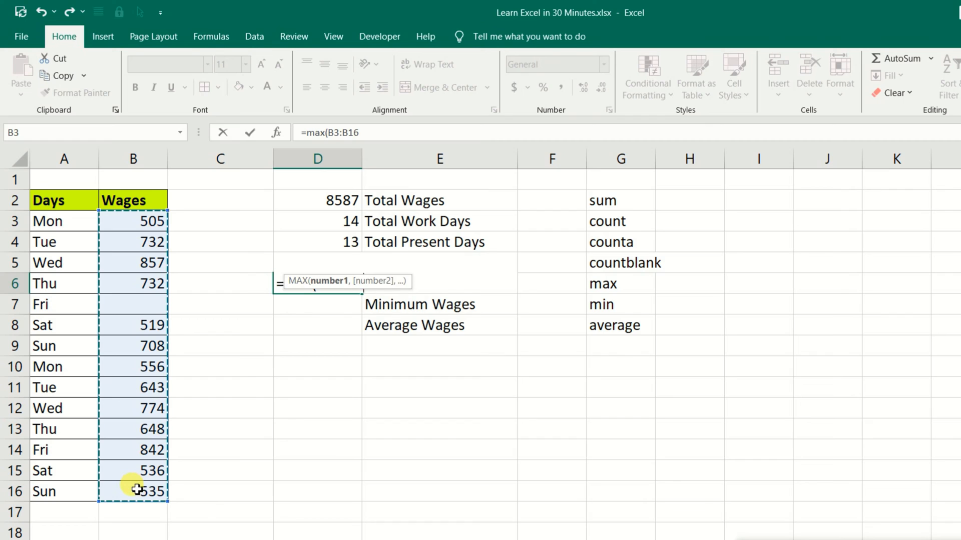
key(Return)
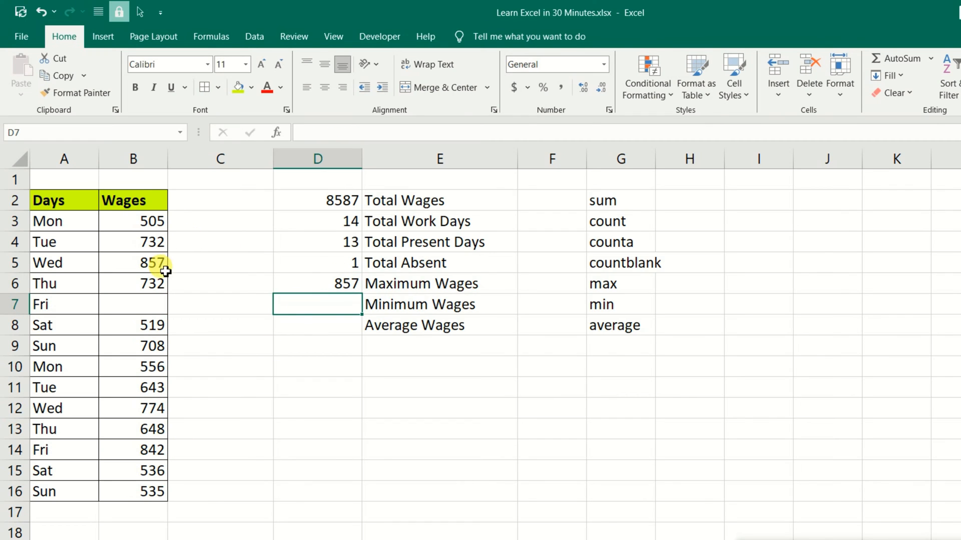
Calculate the minimum wages in D7 with the formula =min(B3:B16)
text(=)
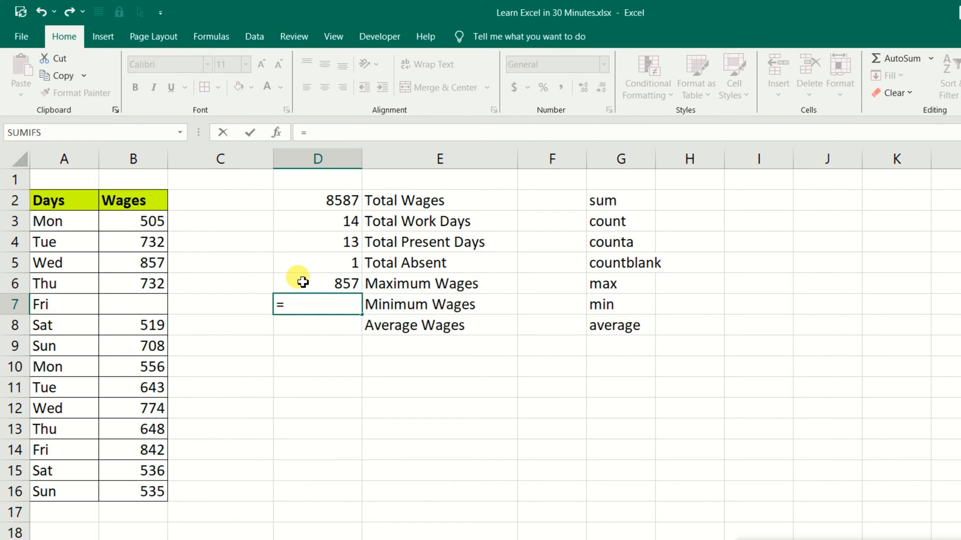
text(min()
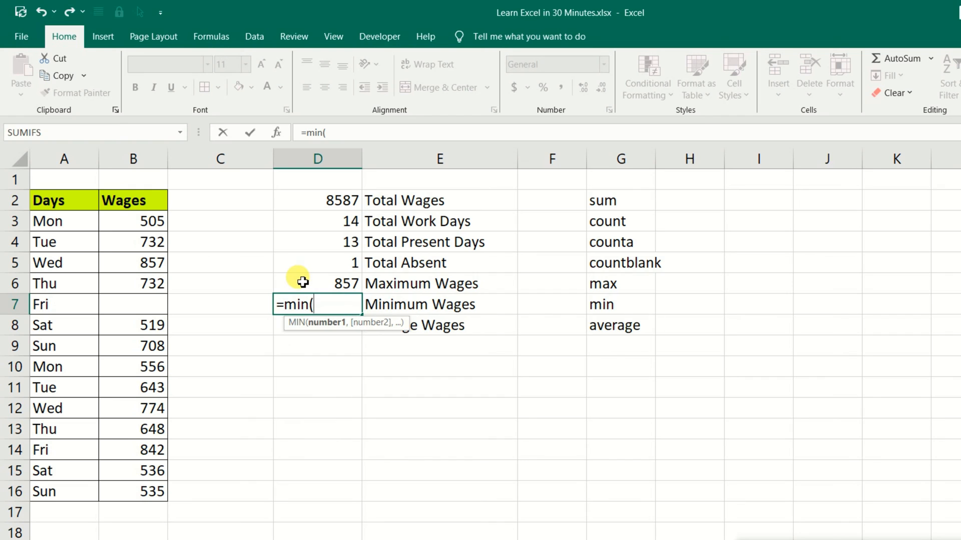
drag(137, 221, 135, 484)
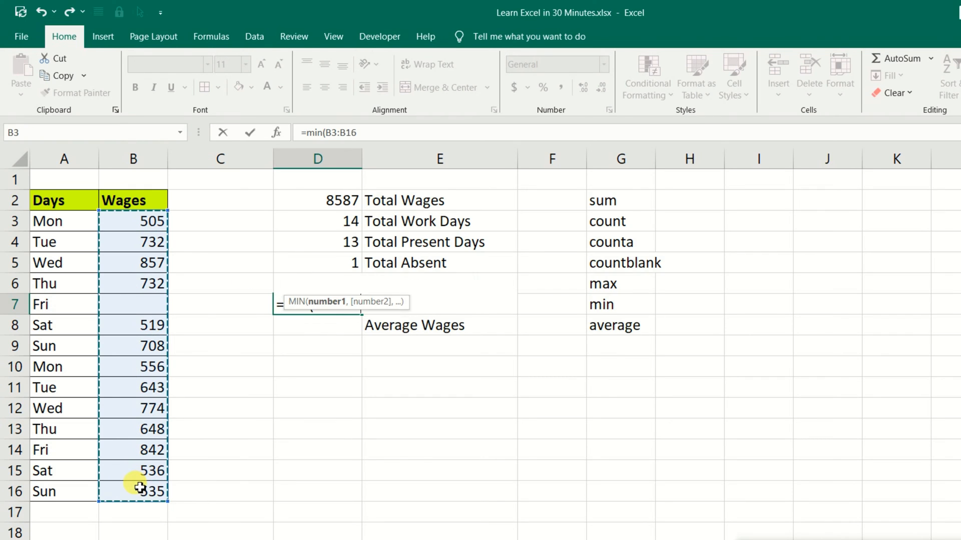
key(Return)
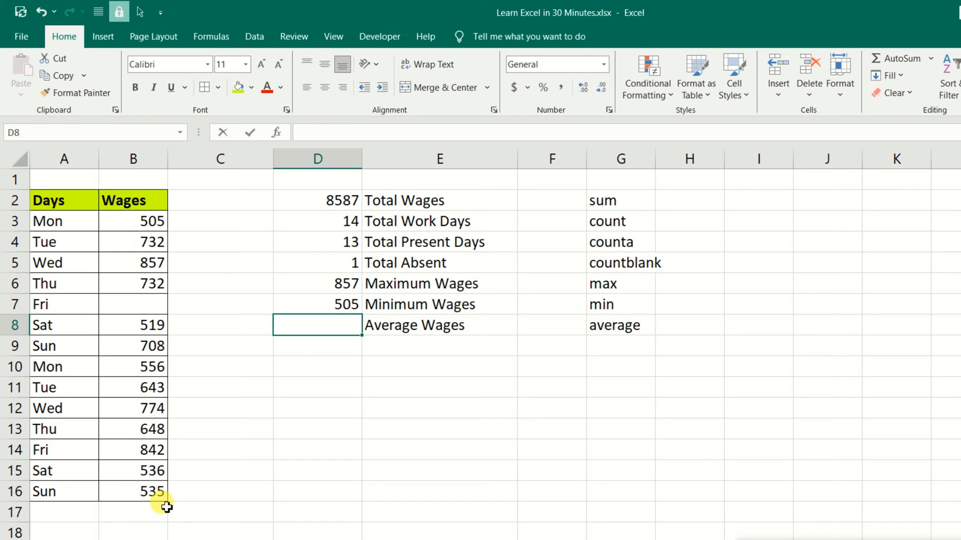
Calculate the average wages in D8 with the formula =average(B3:B16)
text(=average)
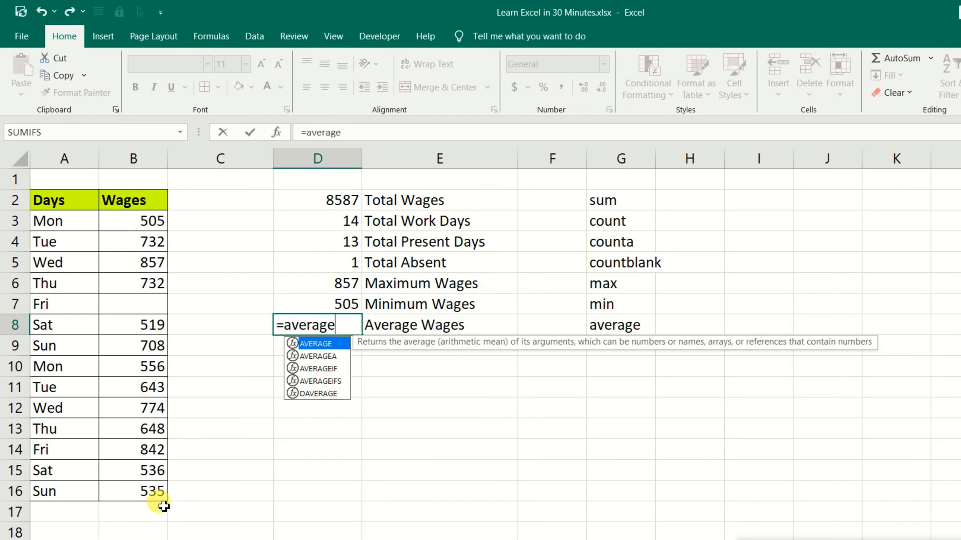
text(()
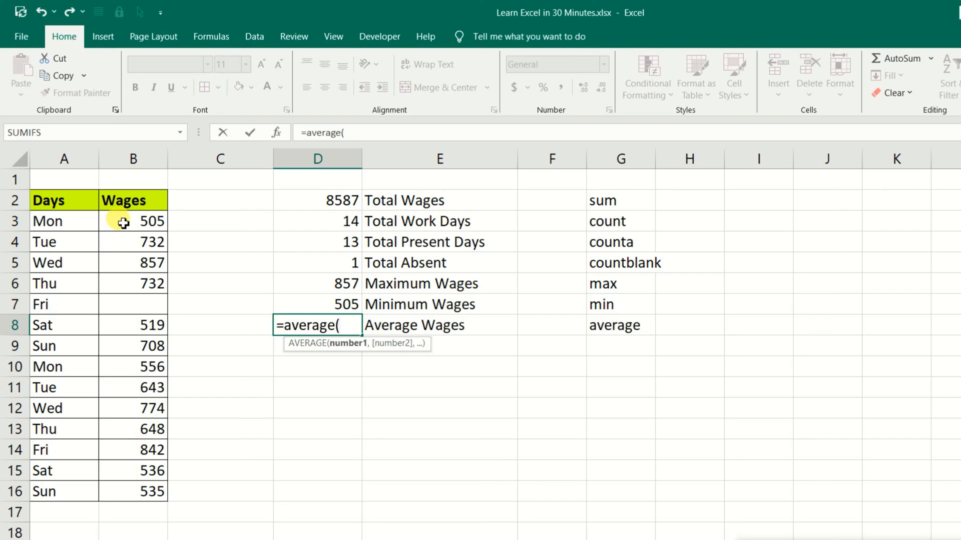
drag(124, 221, 133, 483)
key(Return)
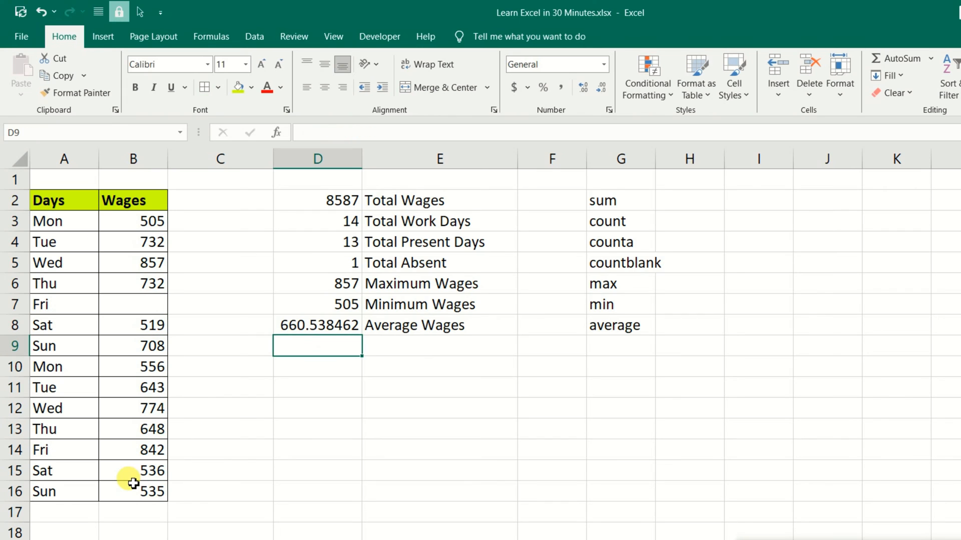
Format the wages summary values in D2:D8 to show two decimal places
click(312, 322)
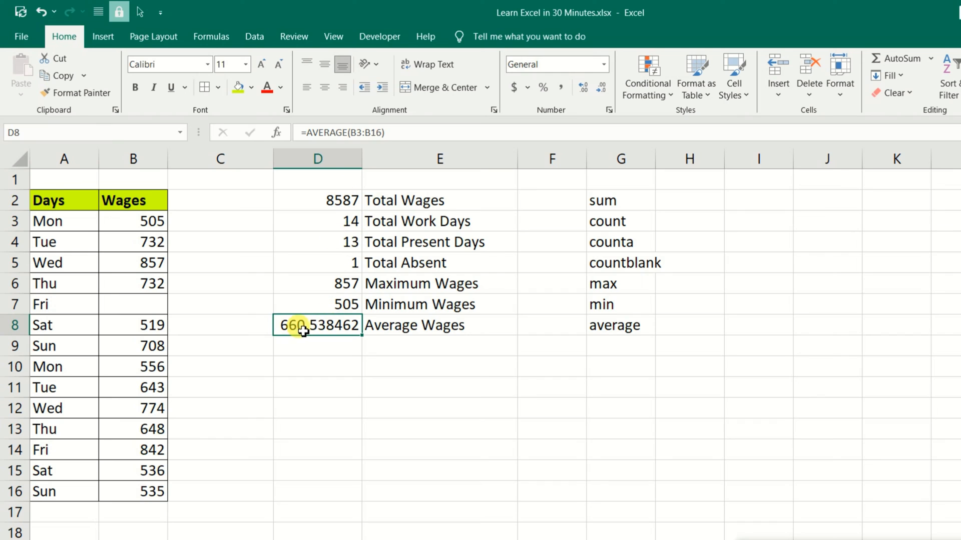
drag(324, 205, 329, 323)
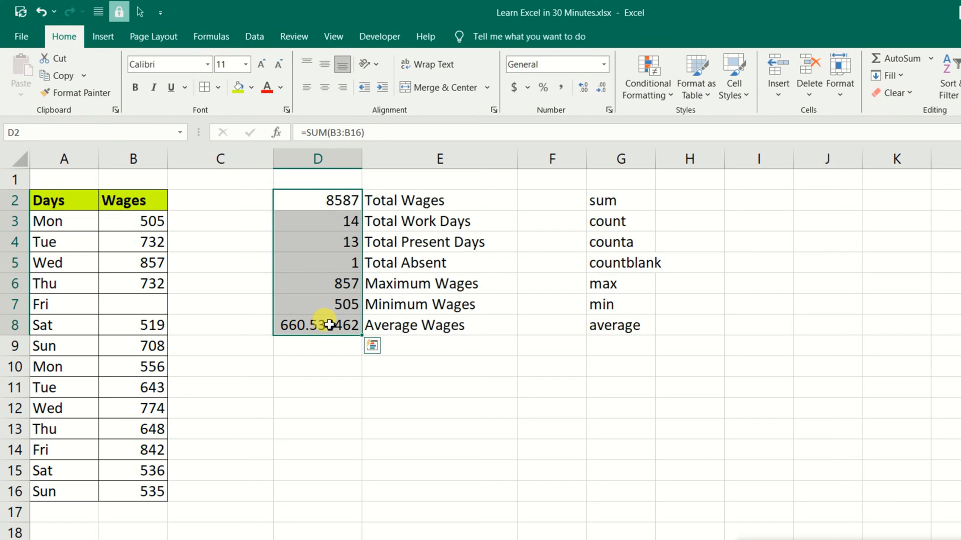
click(586, 89)
click(601, 92)
click(602, 93)
click(601, 92)
click(602, 93)
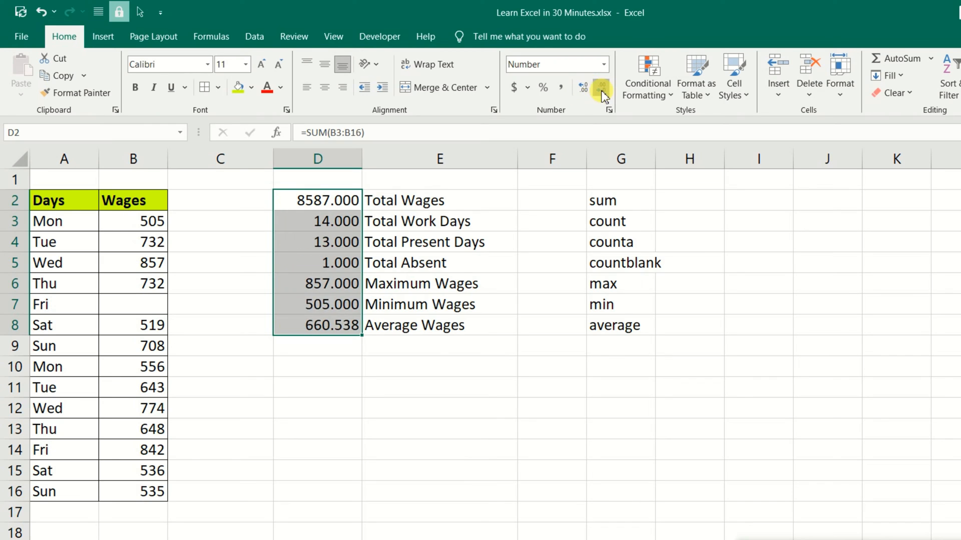
click(602, 93)
click(602, 93)
click(598, 92)
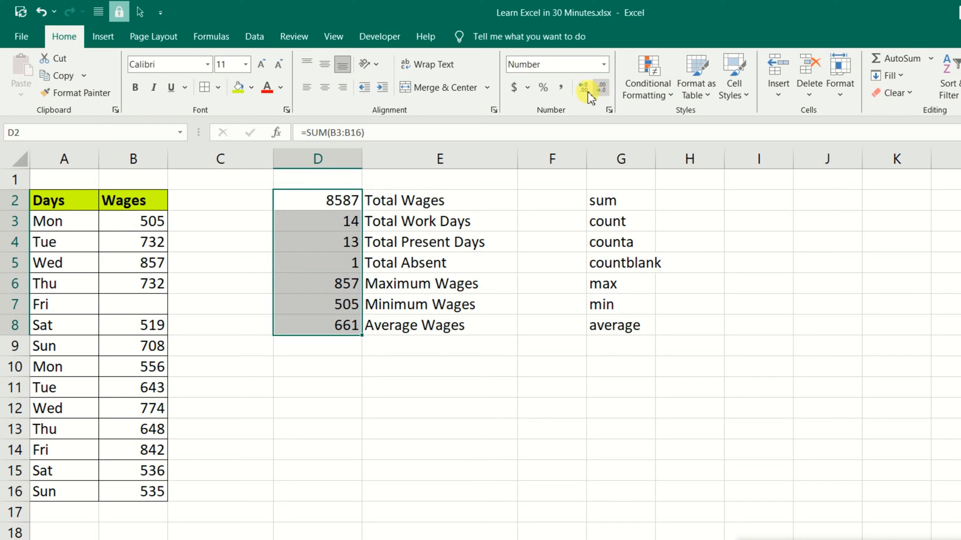
click(584, 90)
click(584, 90)
click(429, 386)
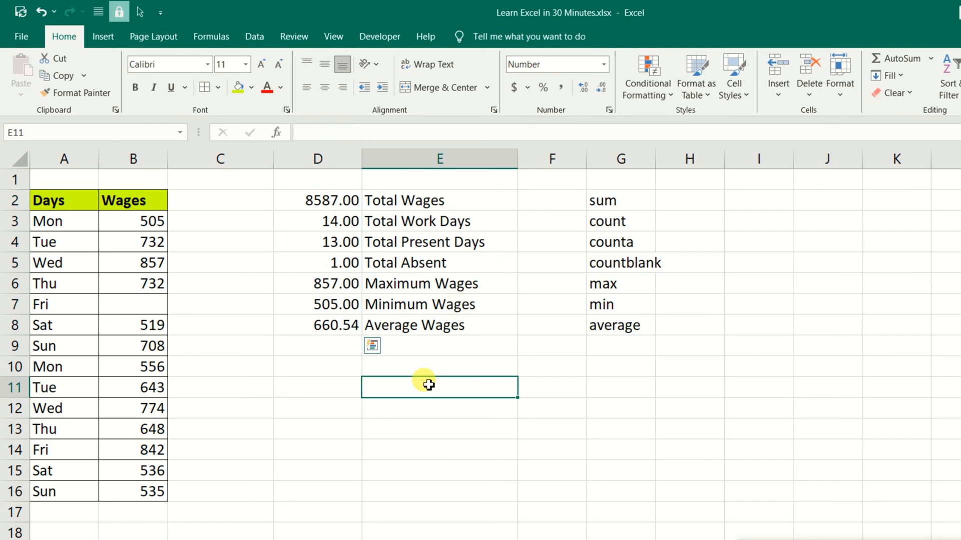
click(346, 206)
drag(349, 221, 330, 325)
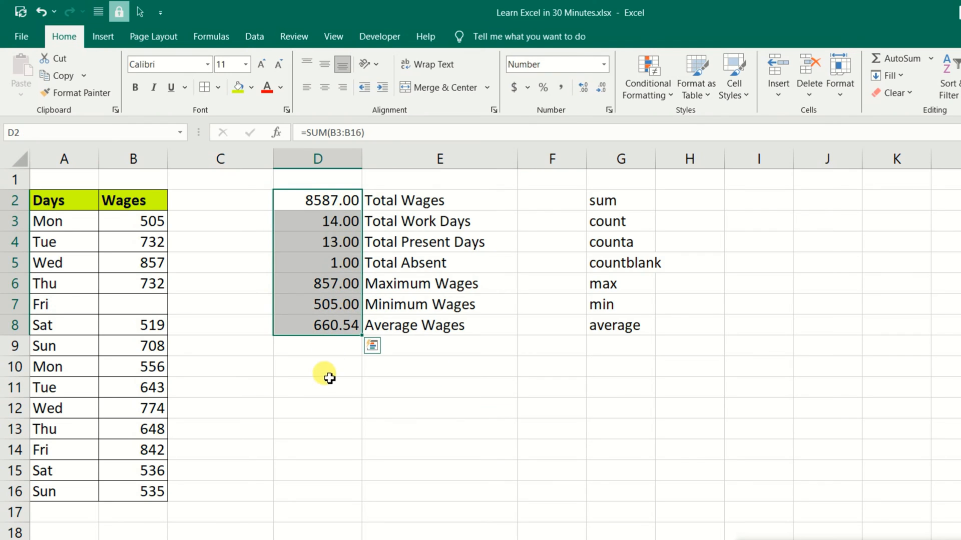
click(328, 384)
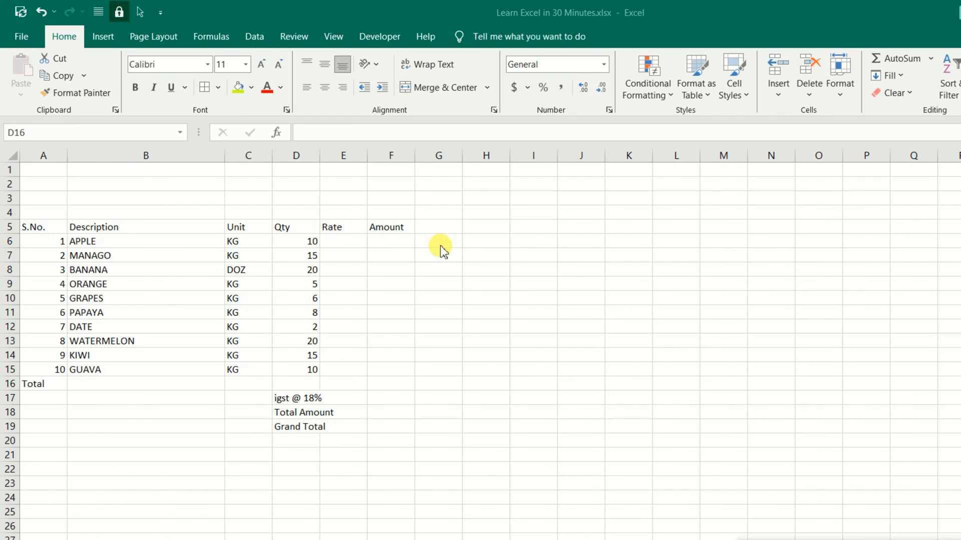
Format the fruit table's header row A5:F5 with a yellow-green fill, cell borders and bold text
click(397, 273)
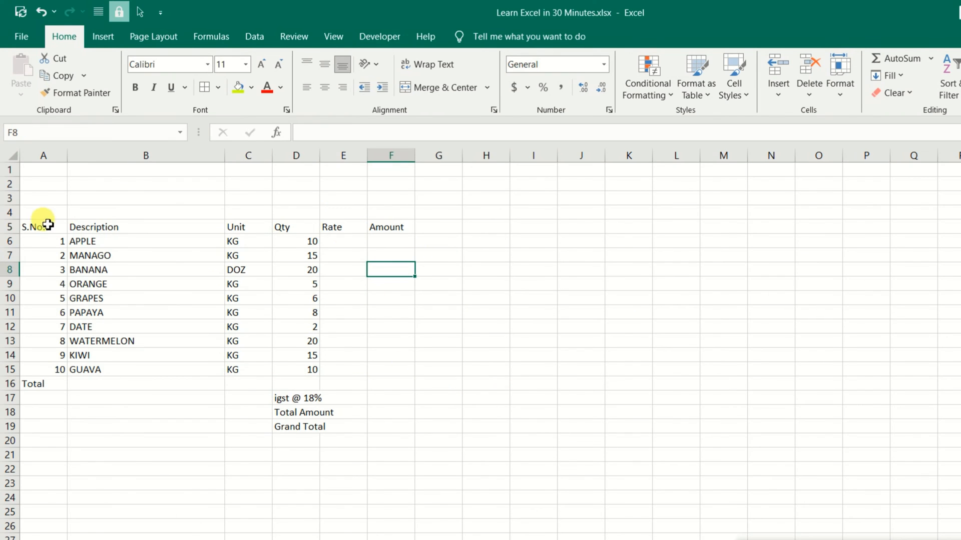
drag(41, 226, 385, 227)
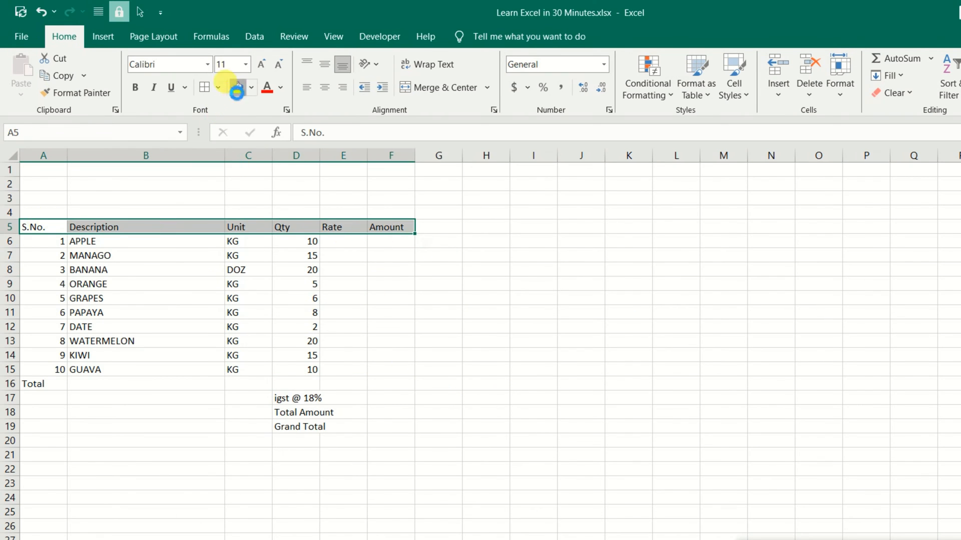
click(237, 90)
click(135, 88)
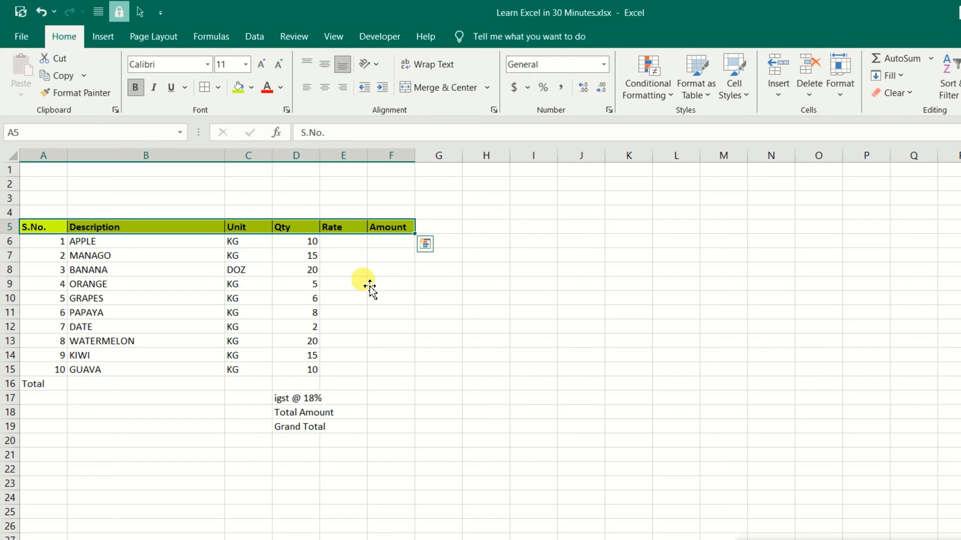
click(370, 284)
Center the serial numbers in A6:A15 horizontally
drag(58, 241, 60, 369)
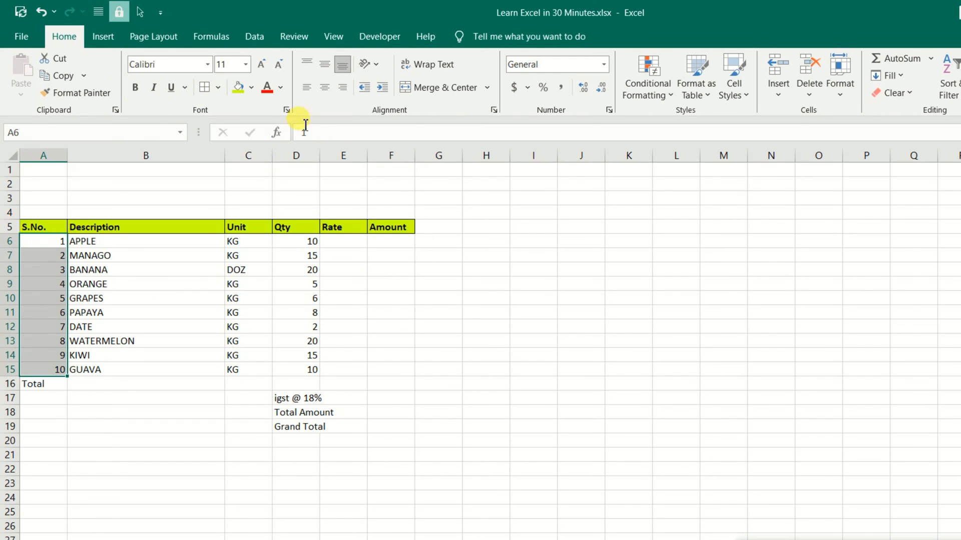
click(325, 89)
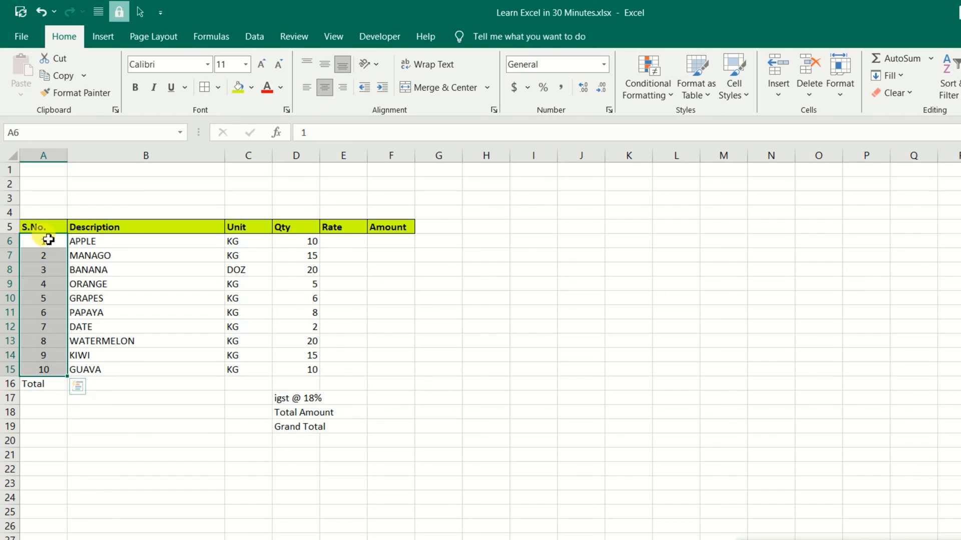
click(303, 87)
click(324, 90)
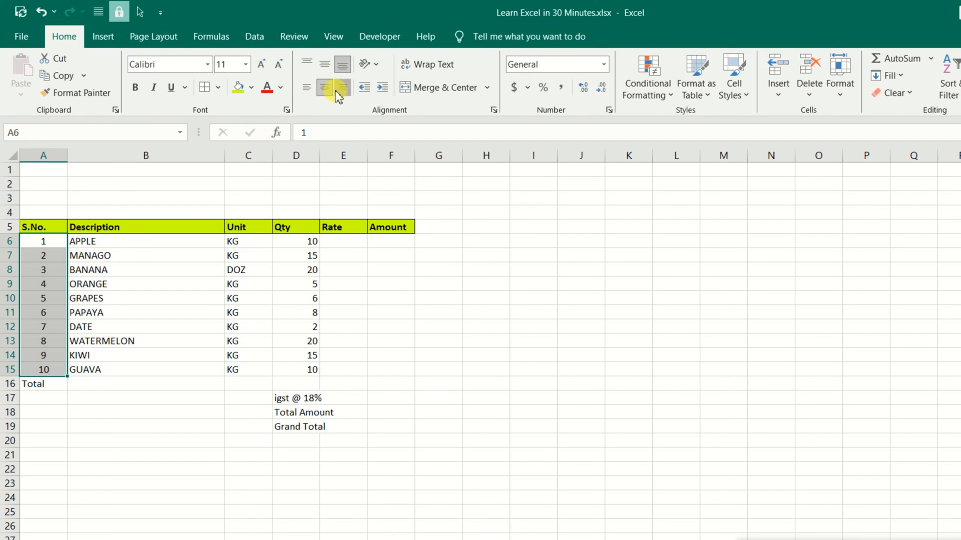
click(342, 89)
click(325, 90)
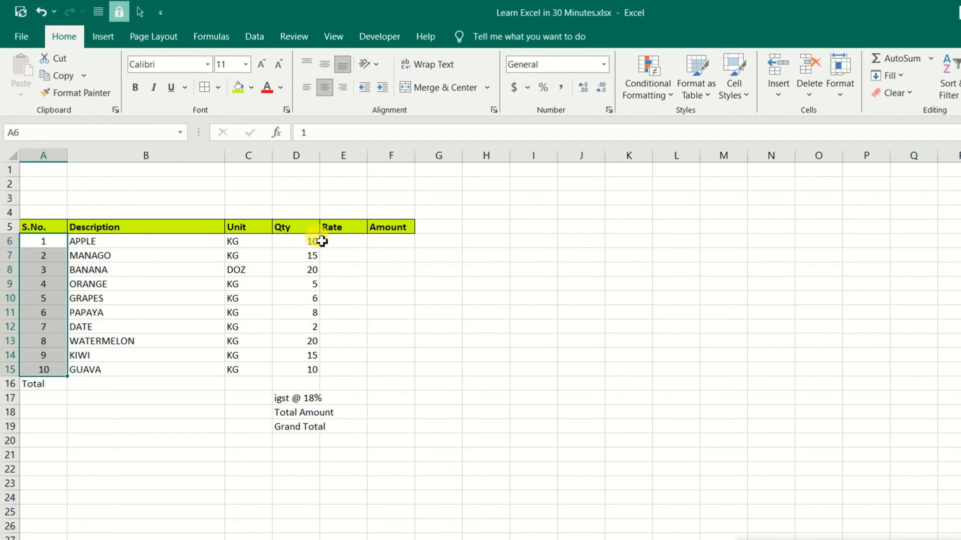
Apply all borders to the fruit table's item rows A6:F15
drag(387, 240, 47, 370)
click(218, 89)
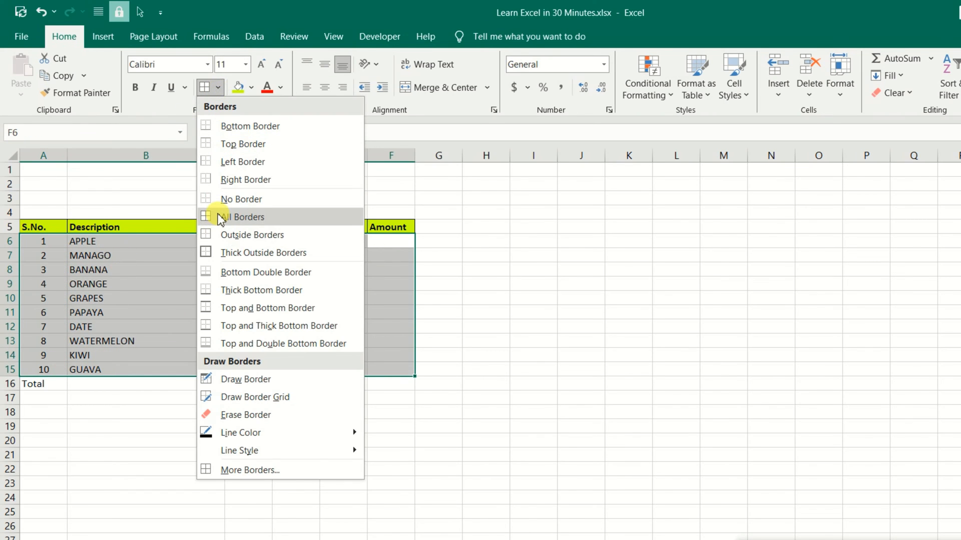
click(221, 217)
click(440, 269)
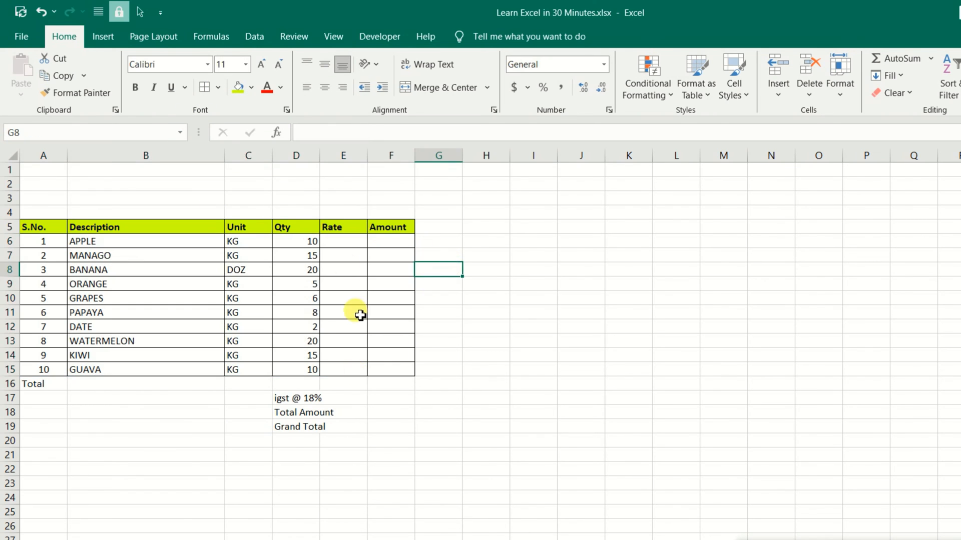
Widen the Unit column slightly and make the Qty, Rate and Amount columns noticeably wider
drag(319, 156, 349, 160)
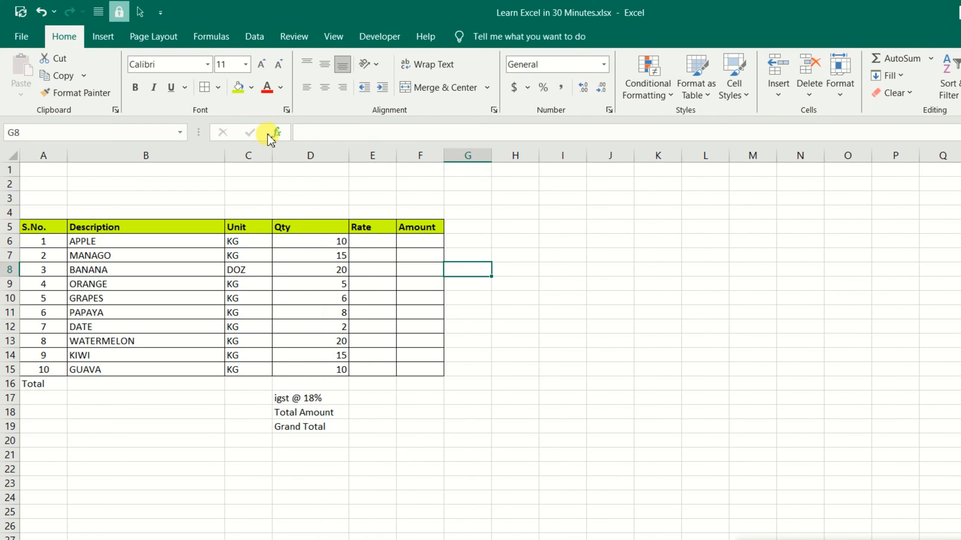
drag(273, 150, 277, 150)
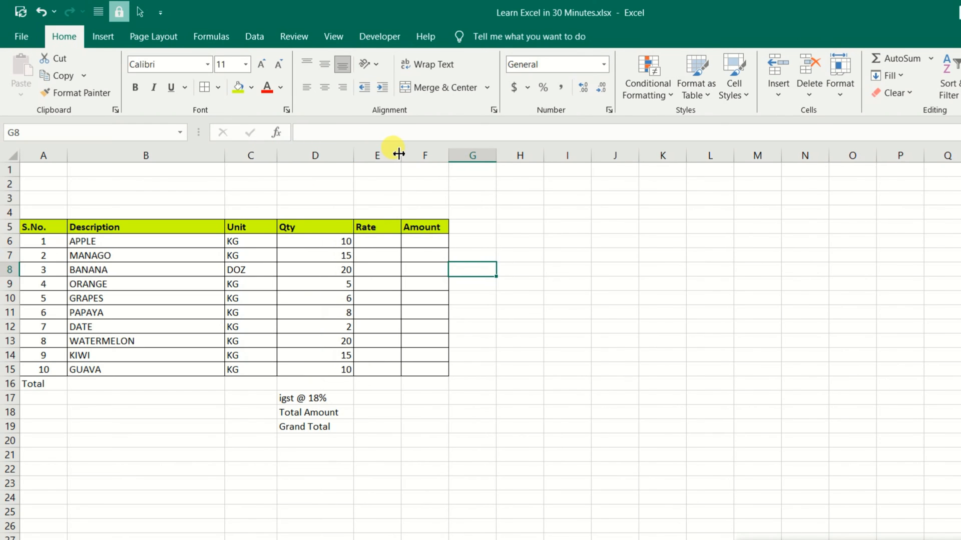
drag(400, 153, 498, 156)
click(383, 425)
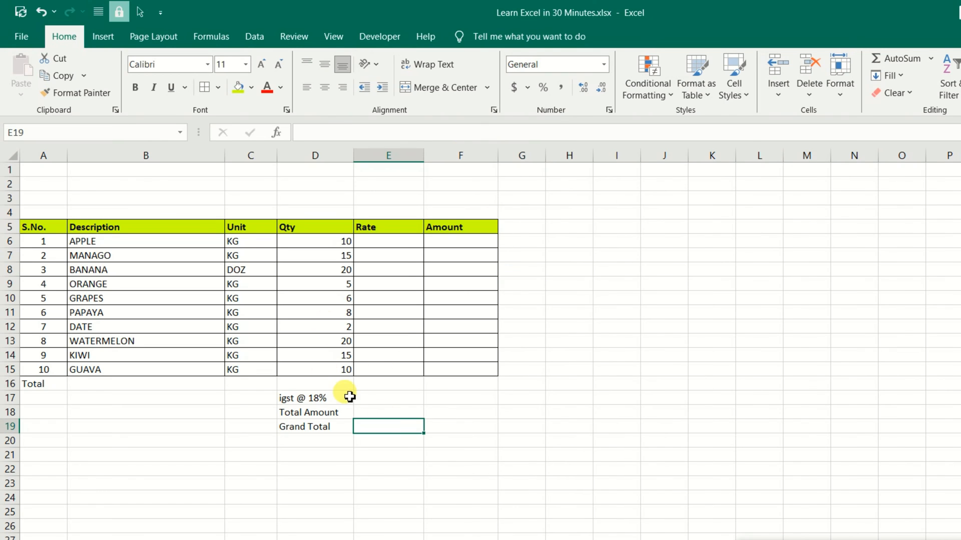
Enter the rates 60, 50, 50, 80 and 120 for apple through grapes in E6:E10
drag(316, 243, 323, 370)
click(376, 241)
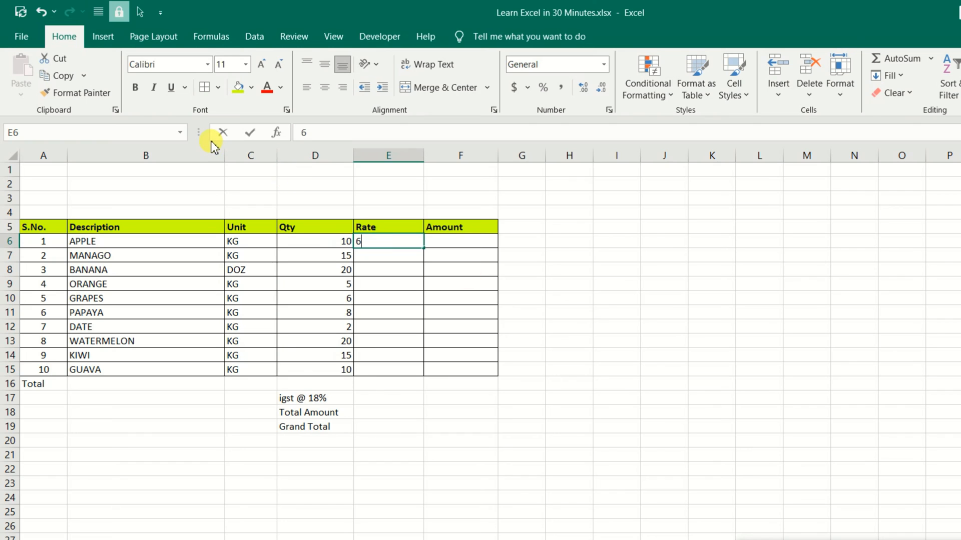
text(60)
key(Return)
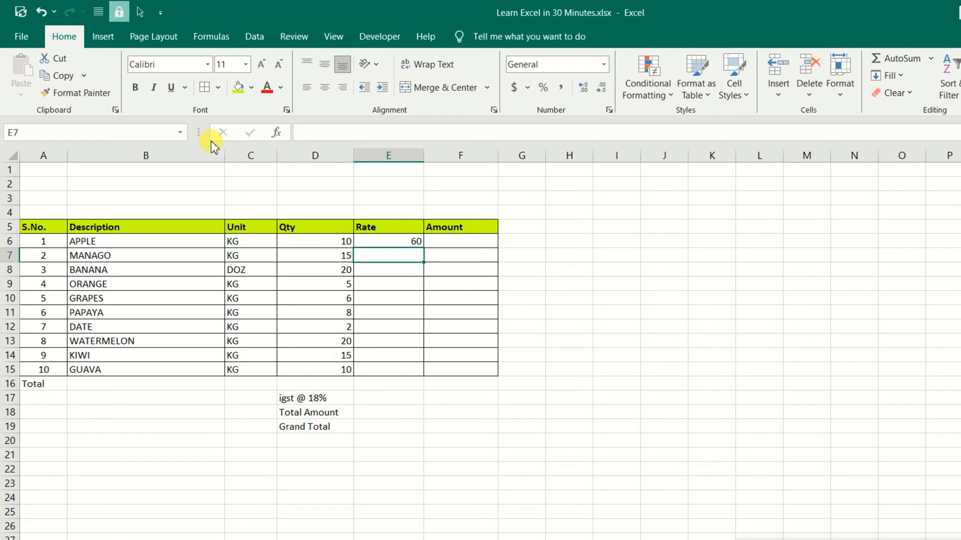
text(50)
key(Return)
text(50)
key(Return)
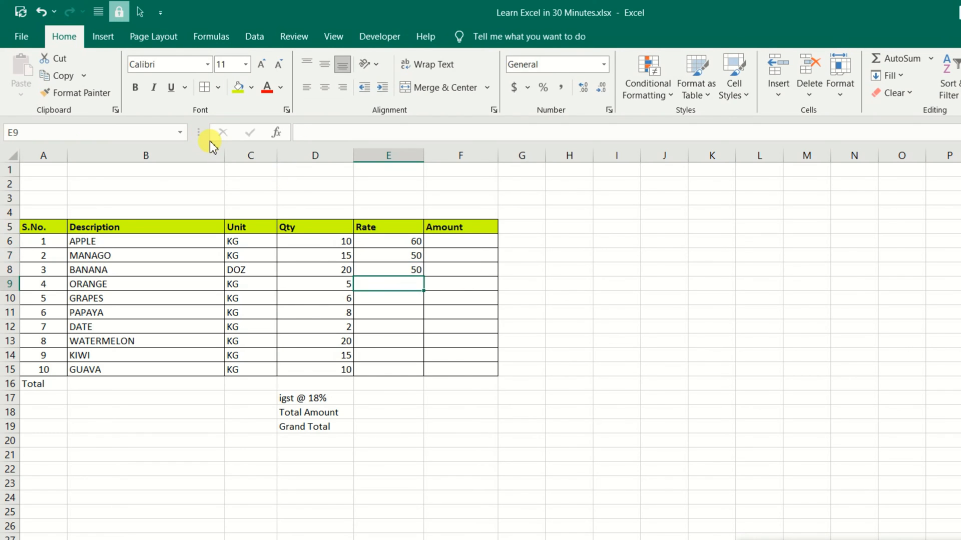
text(80)
key(Return)
text(120)
key(Return)
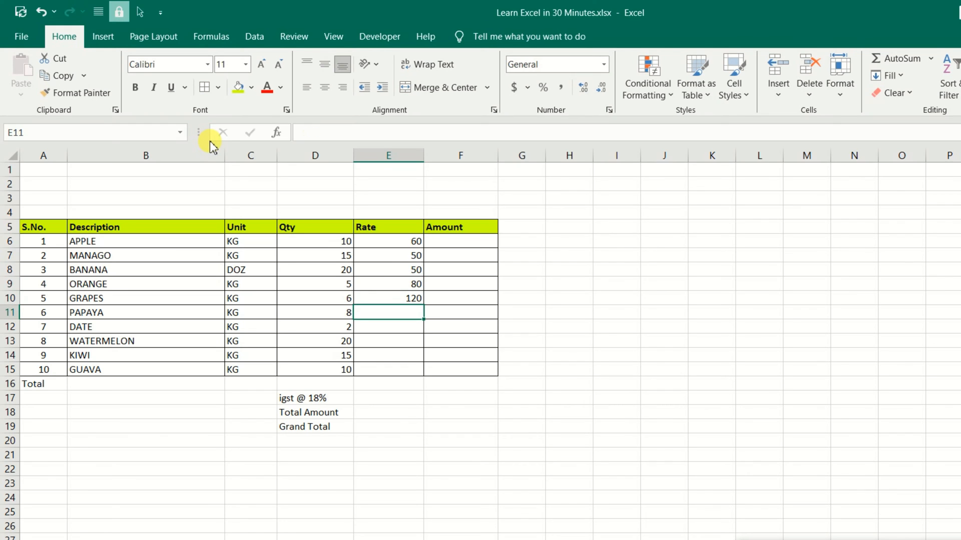
Enter the rates 25, 210, 15 and 400 for papaya through kiwi in E11:E14
text(25)
key(Return)
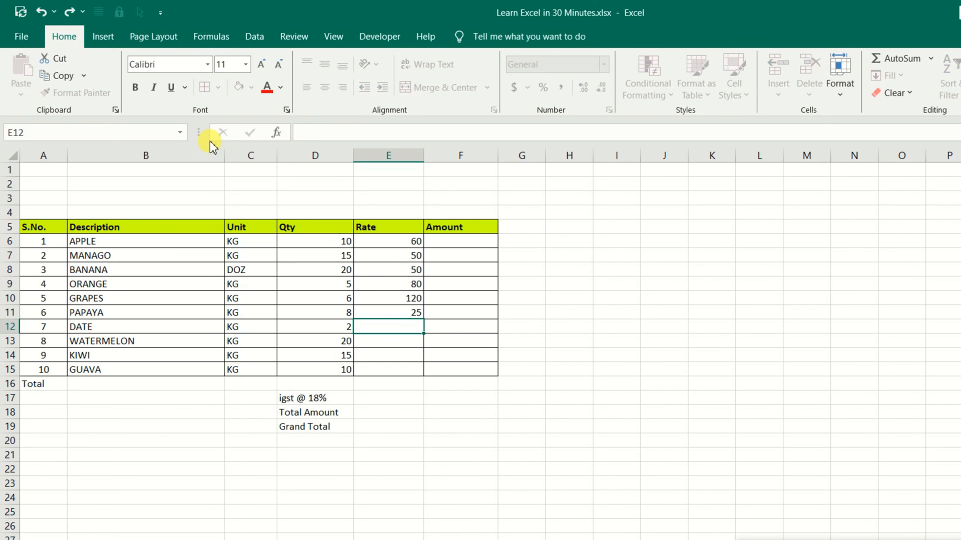
text(210)
key(Return)
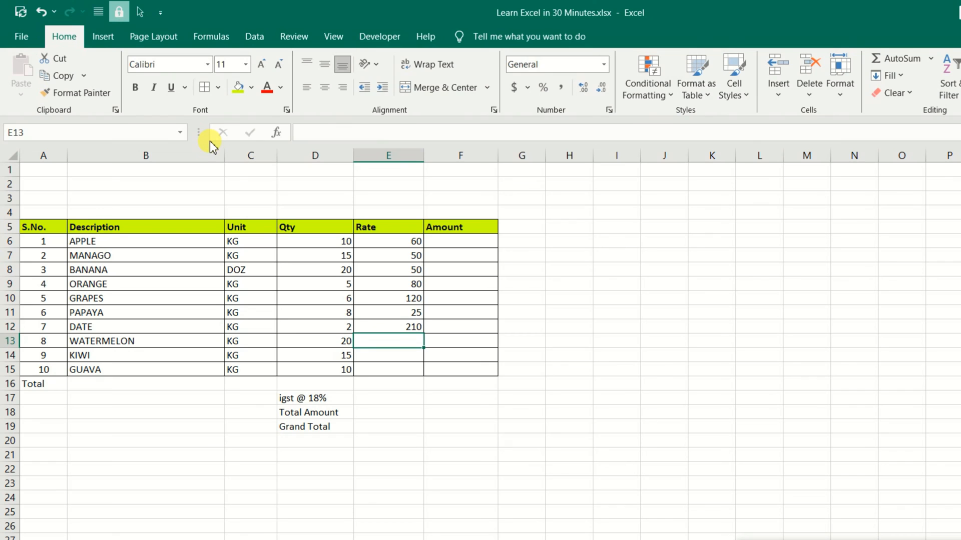
text(15)
key(Return)
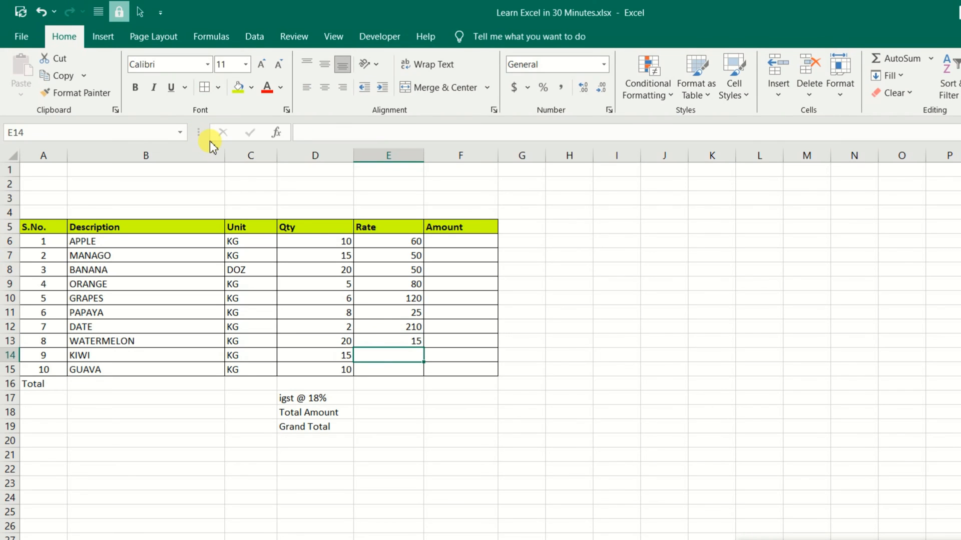
text(400)
key(Return)
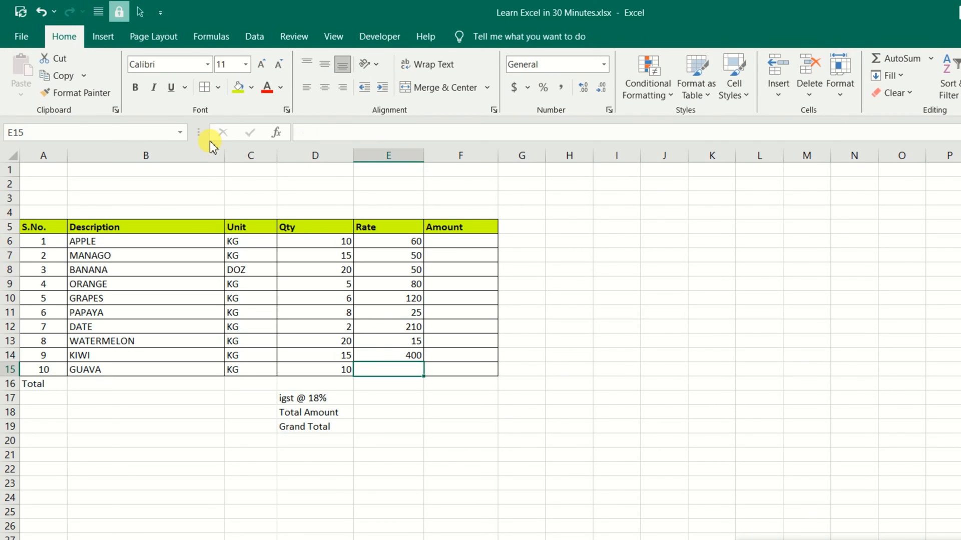
Change the kiwi rate in E14 to 30 and enter 40 as the guava rate in E15
key(Up)
text(30)
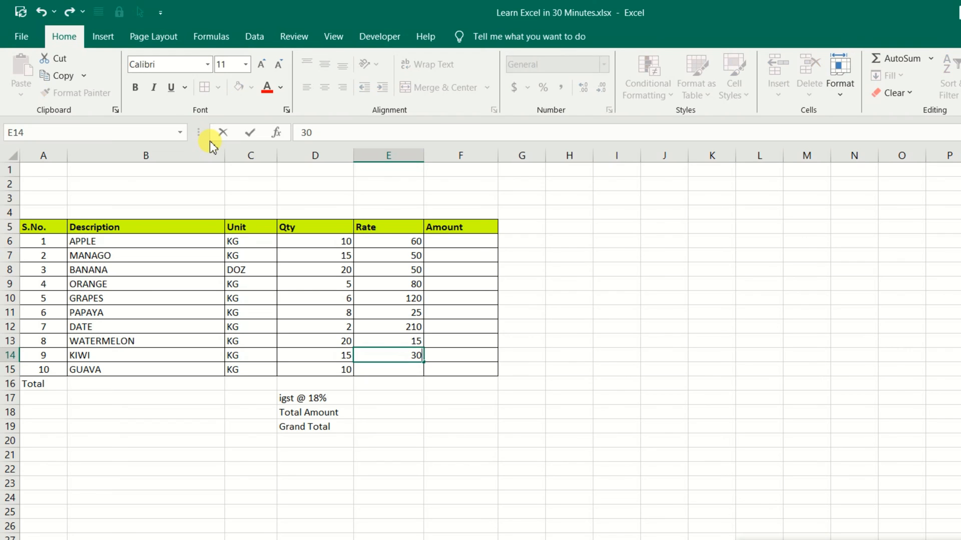
key(Return)
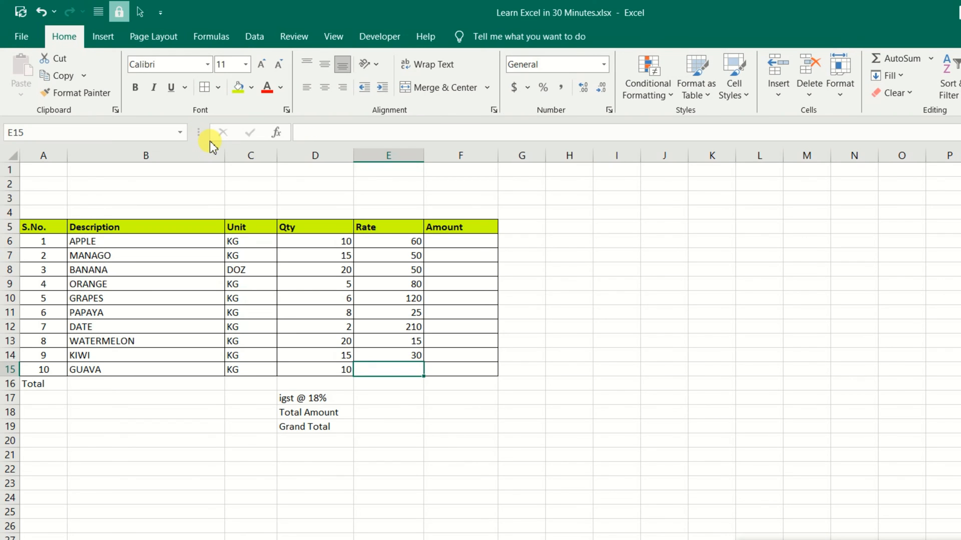
text(40)
key(Return)
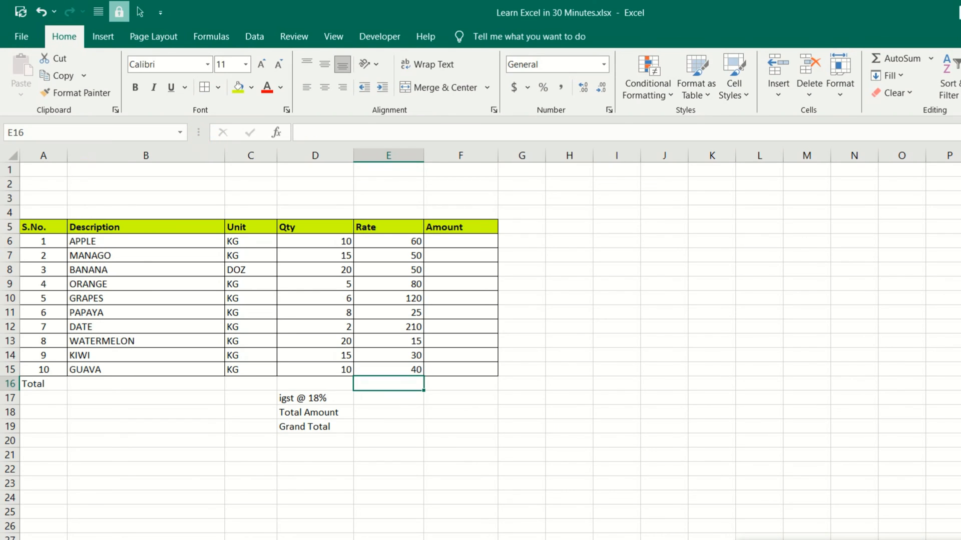
Change the kiwi's unit in C14 to NOS
click(256, 357)
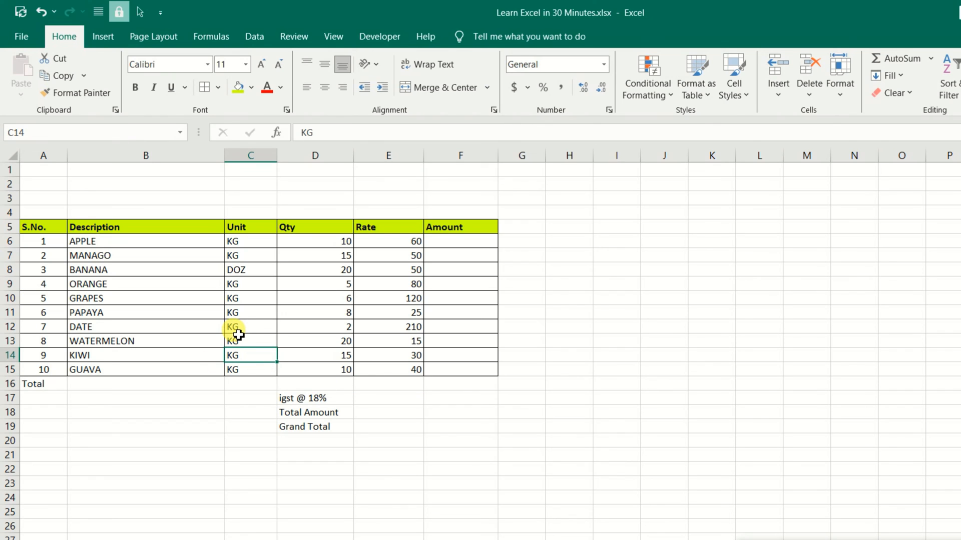
text(NOS.)
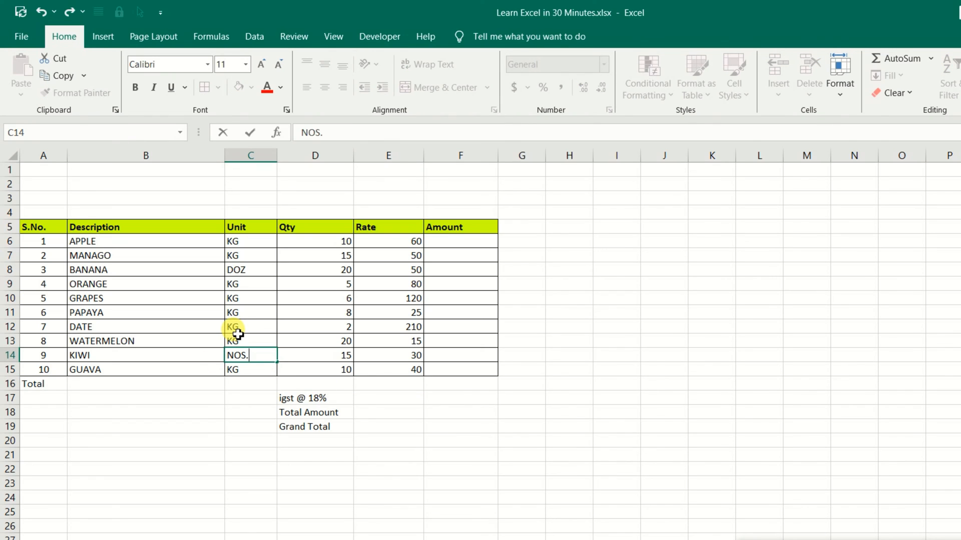
key(Return)
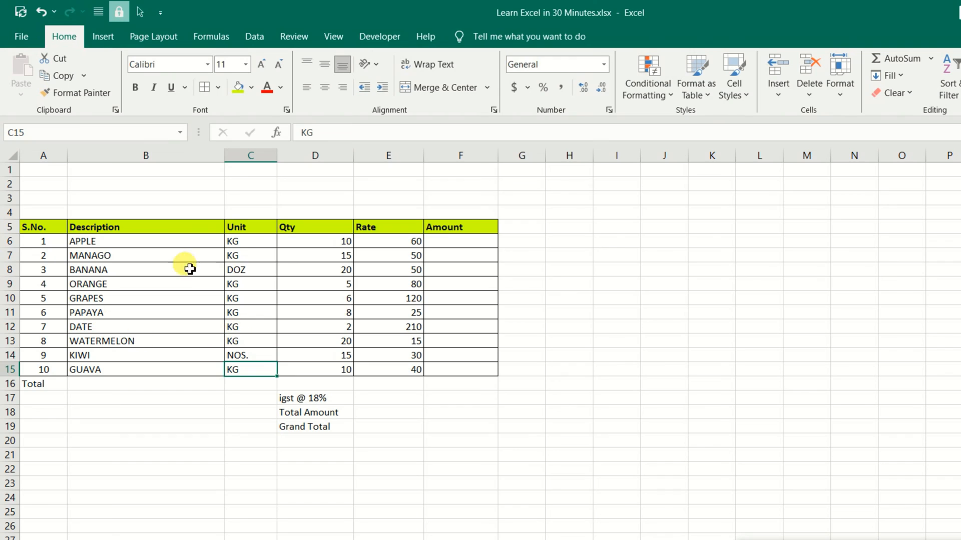
click(244, 248)
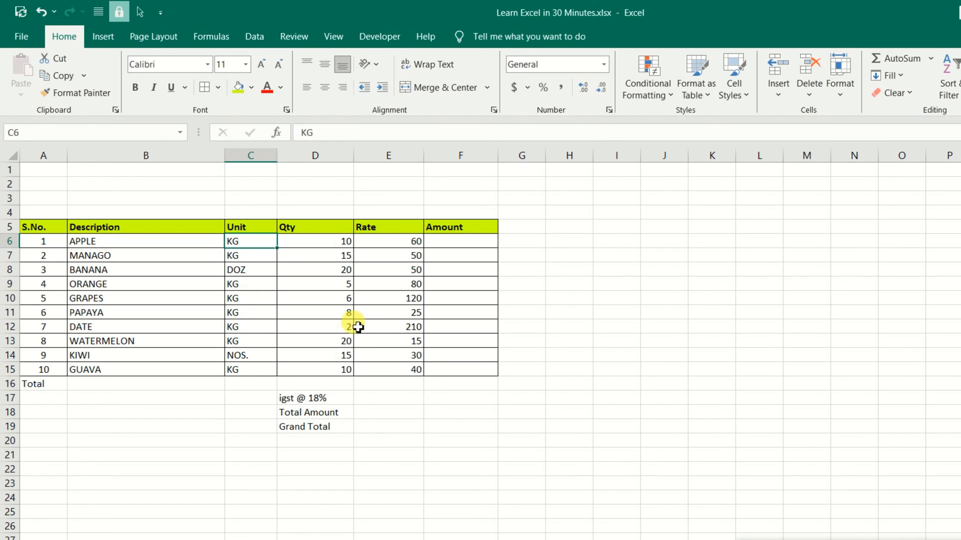
click(326, 238)
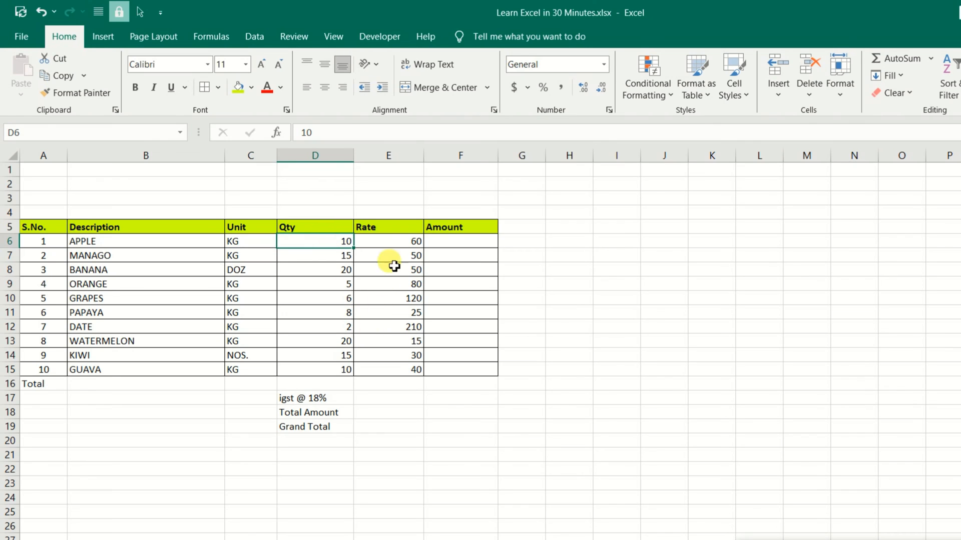
Calculate the apple amount in F6 by multiplying quantity by rate with the formula =D6*E6
click(403, 241)
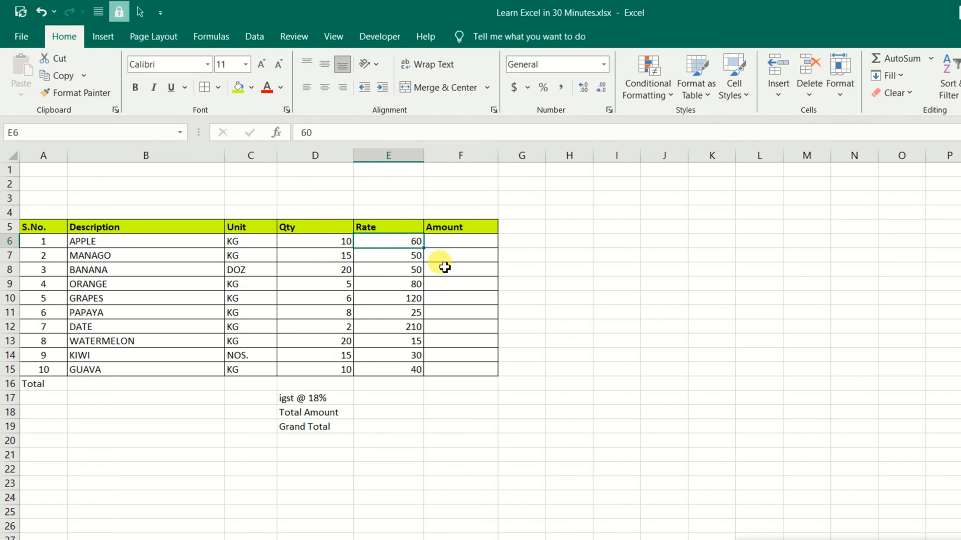
click(450, 242)
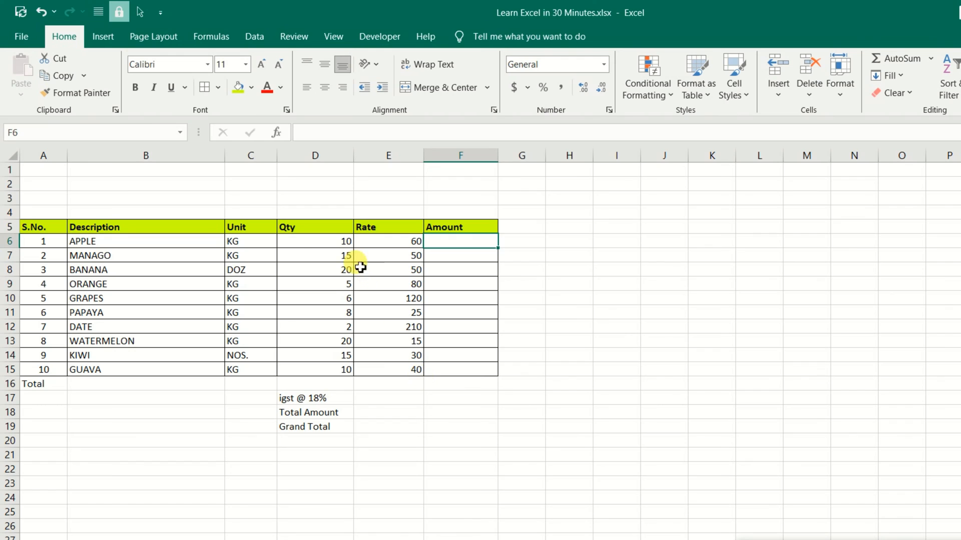
drag(348, 241, 401, 247)
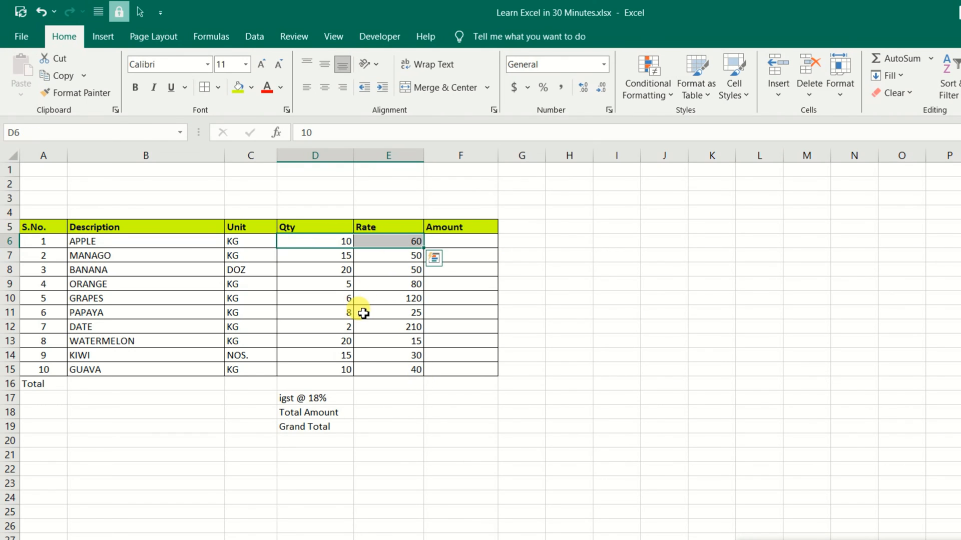
click(476, 243)
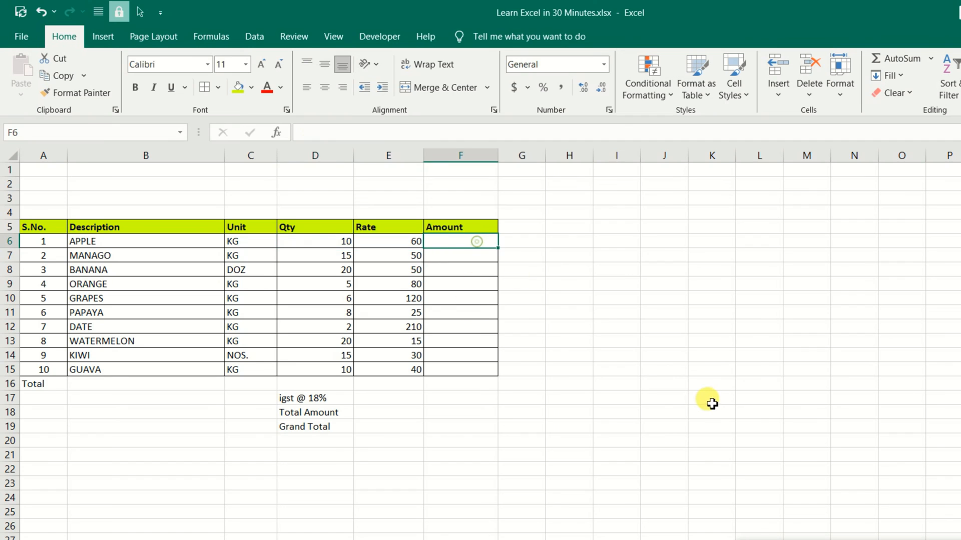
text(=)
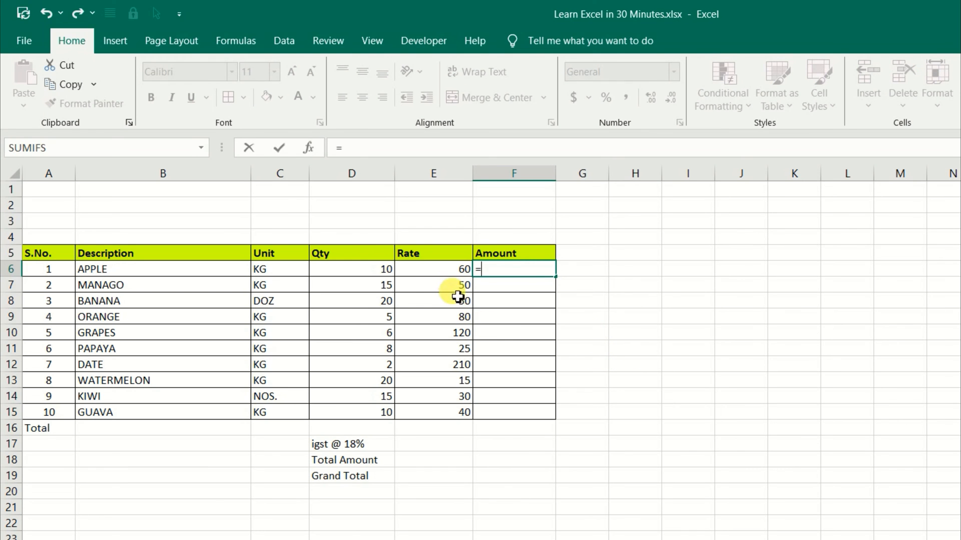
click(376, 272)
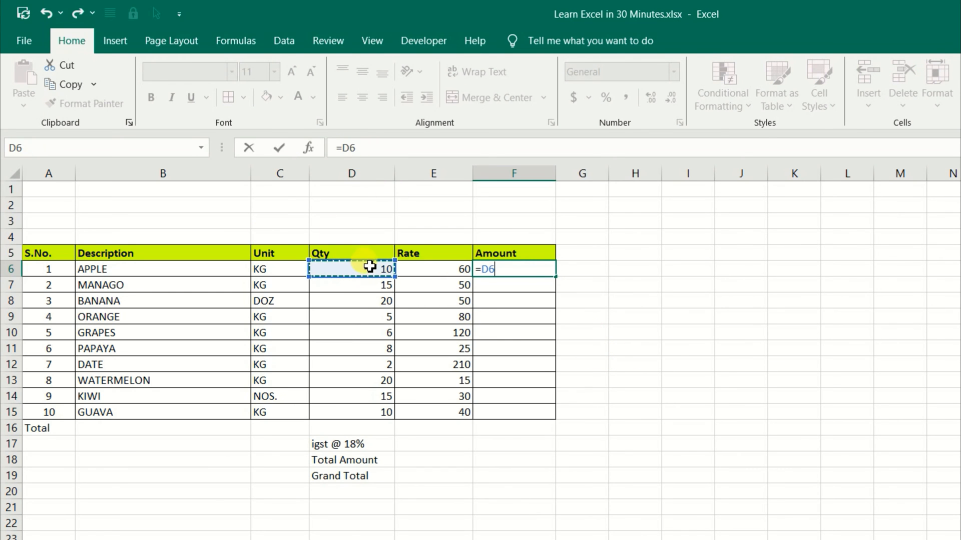
text(*)
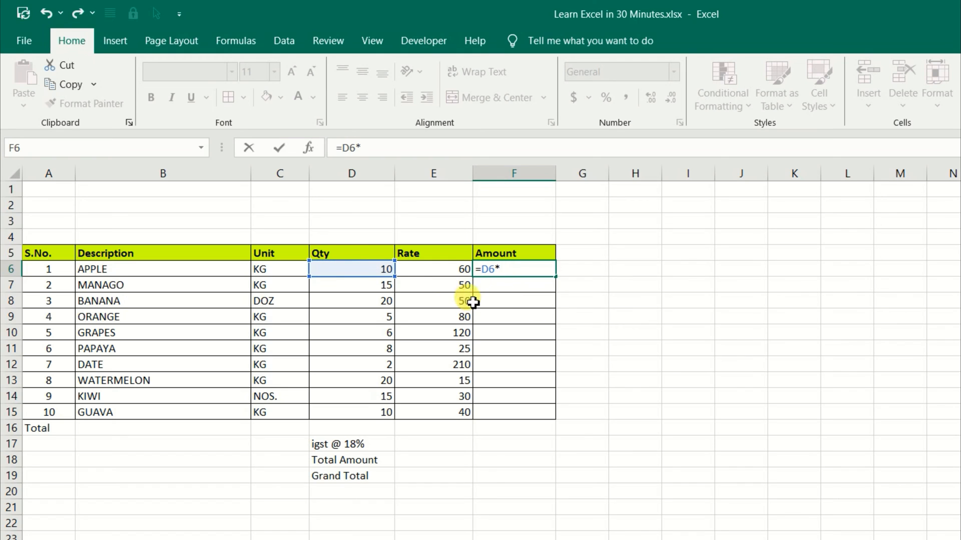
click(452, 272)
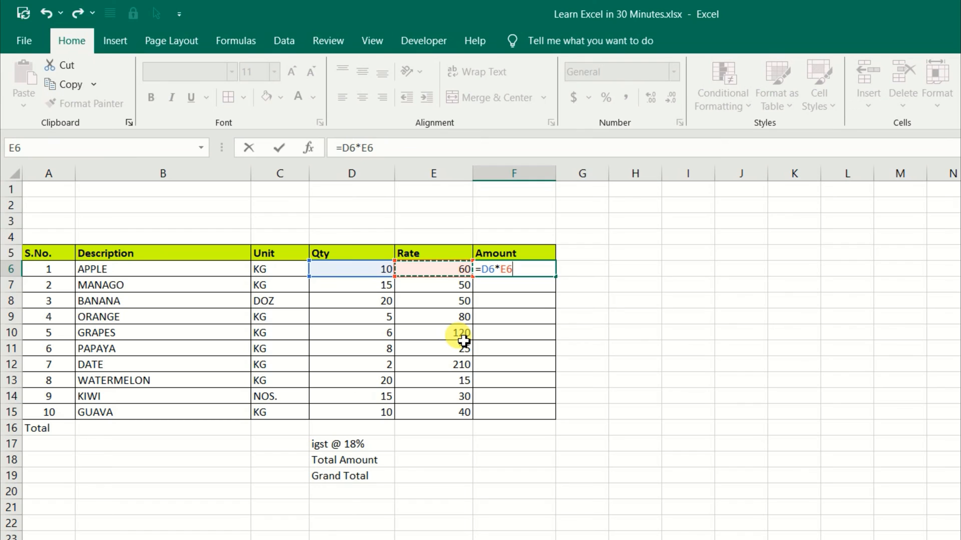
key(Return)
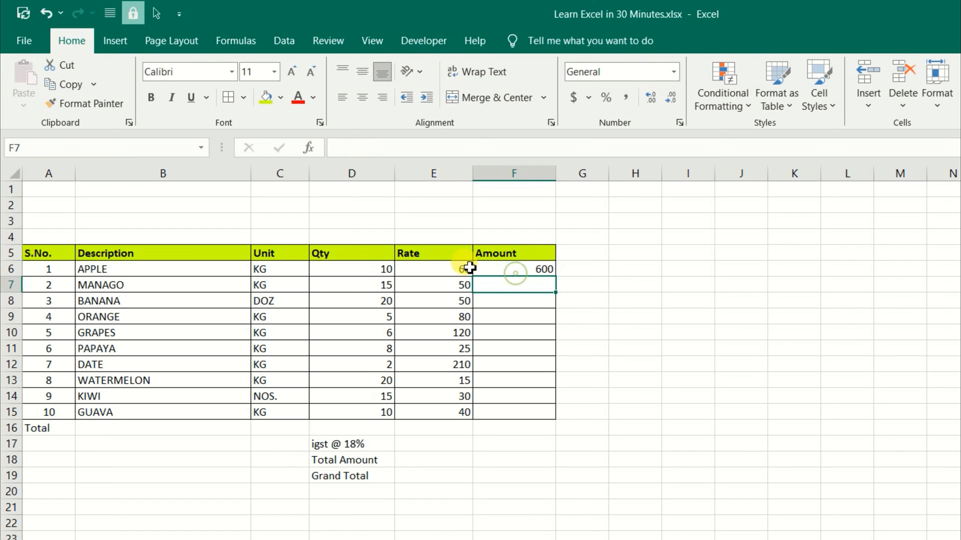
Change the apple rate in E6 to 65
click(383, 268)
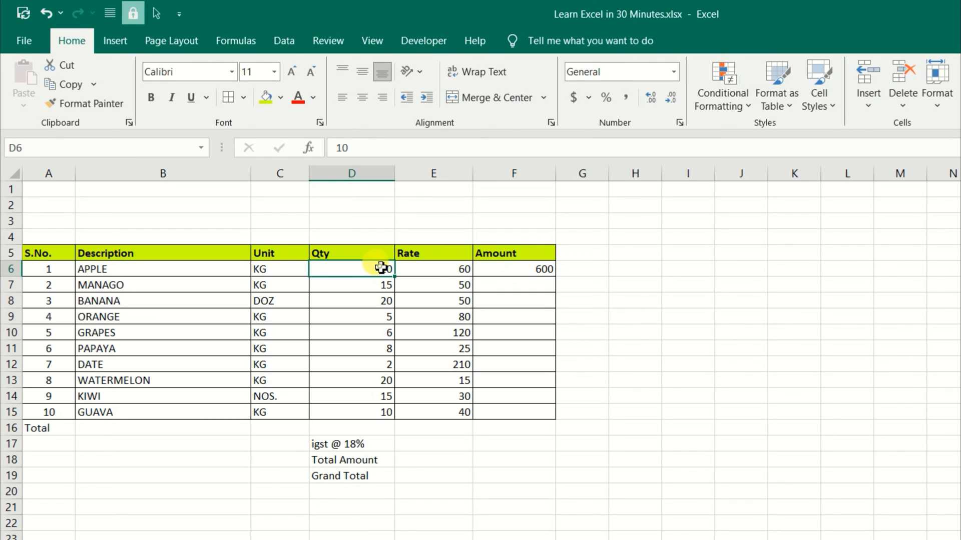
click(447, 273)
click(387, 274)
click(443, 273)
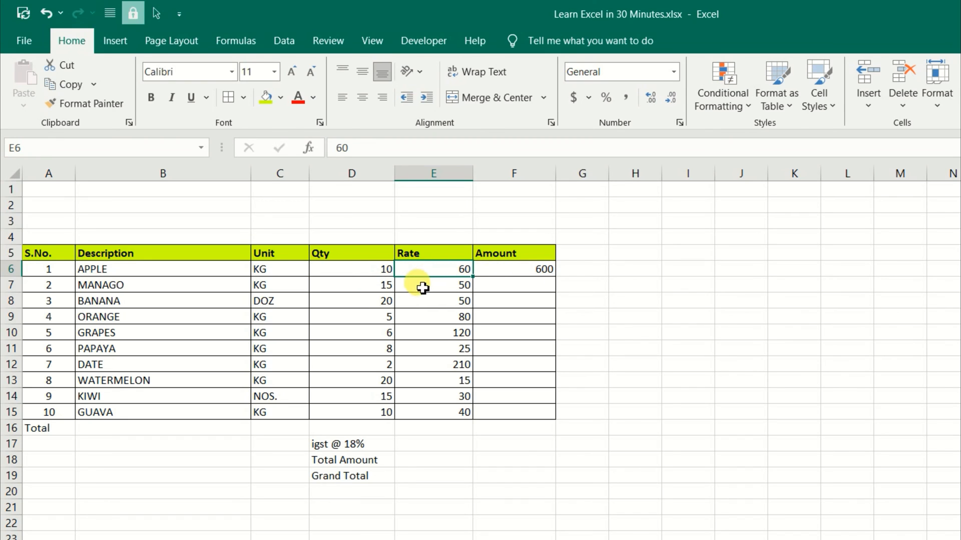
text(65)
key(Return)
Copy the amount formula from F6 down through F15 for all the remaining fruits
click(541, 275)
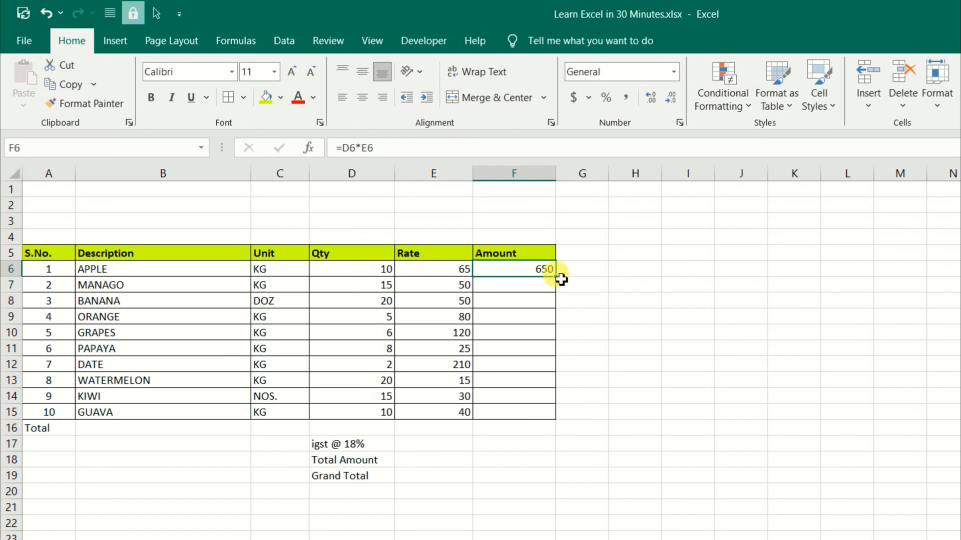
drag(558, 278, 560, 418)
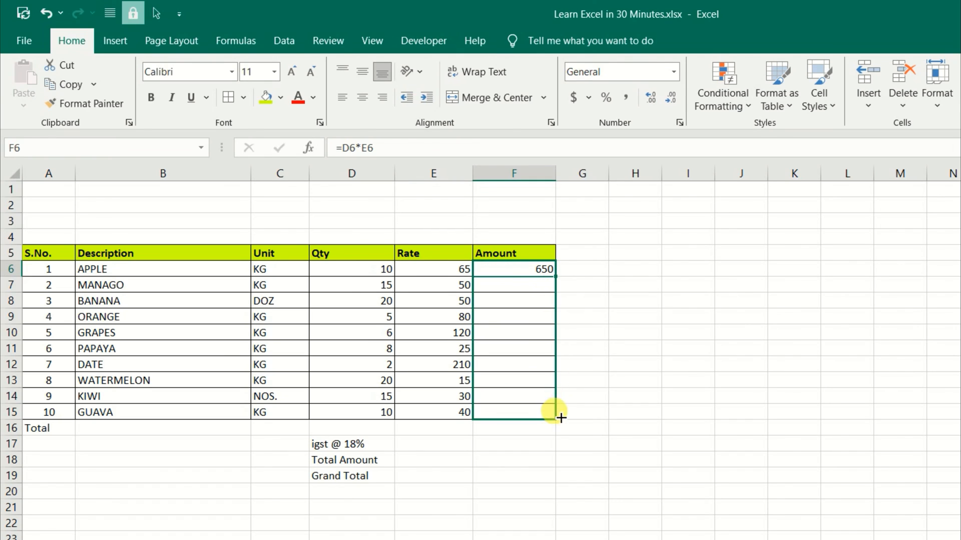
Inspect the copied quantity-times-rate formulas in F6 through F9 to check their cell references
double_click(544, 272)
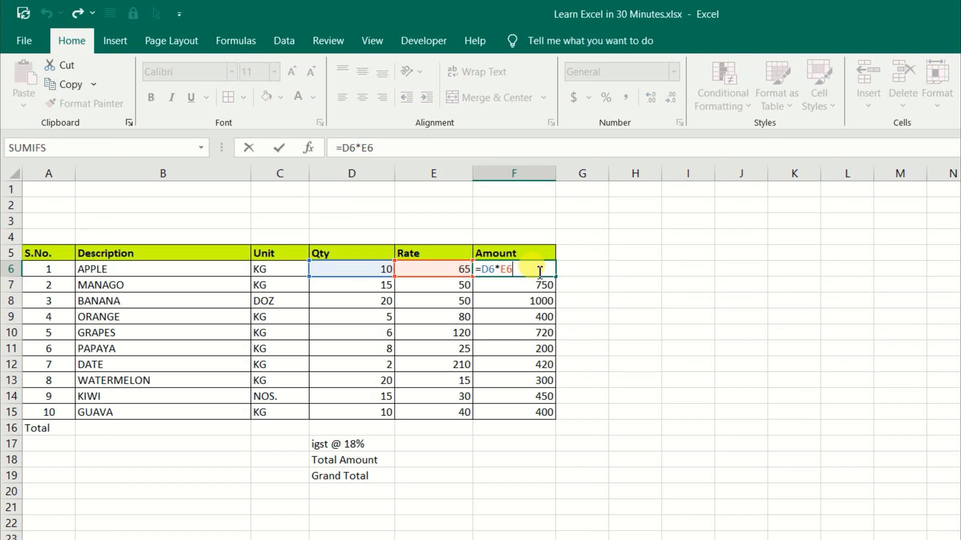
click(532, 282)
double_click(532, 284)
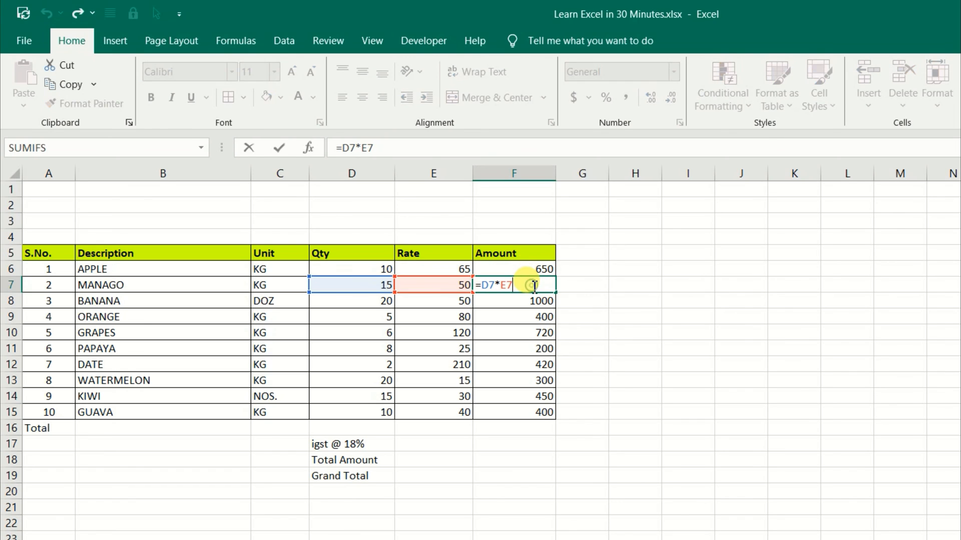
click(530, 299)
double_click(530, 302)
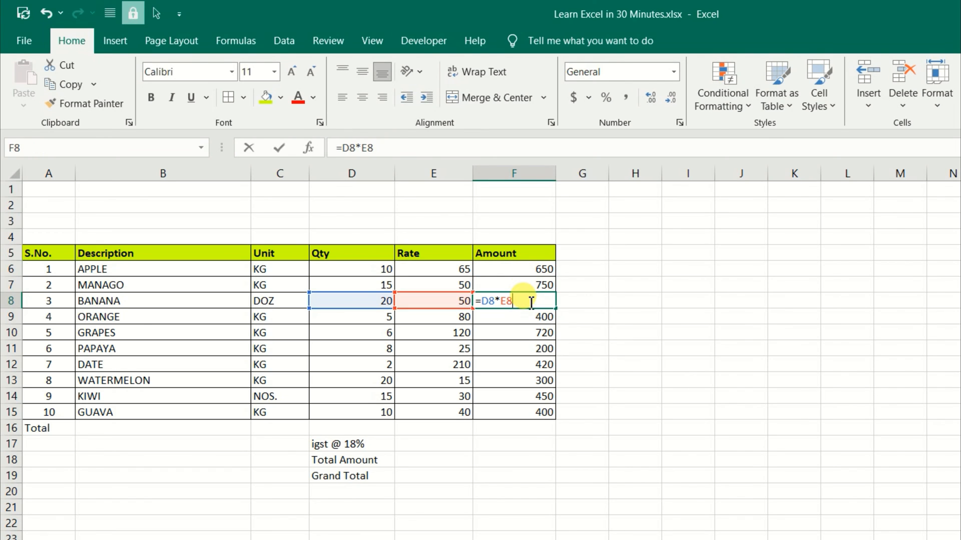
click(529, 313)
double_click(529, 319)
key(Return)
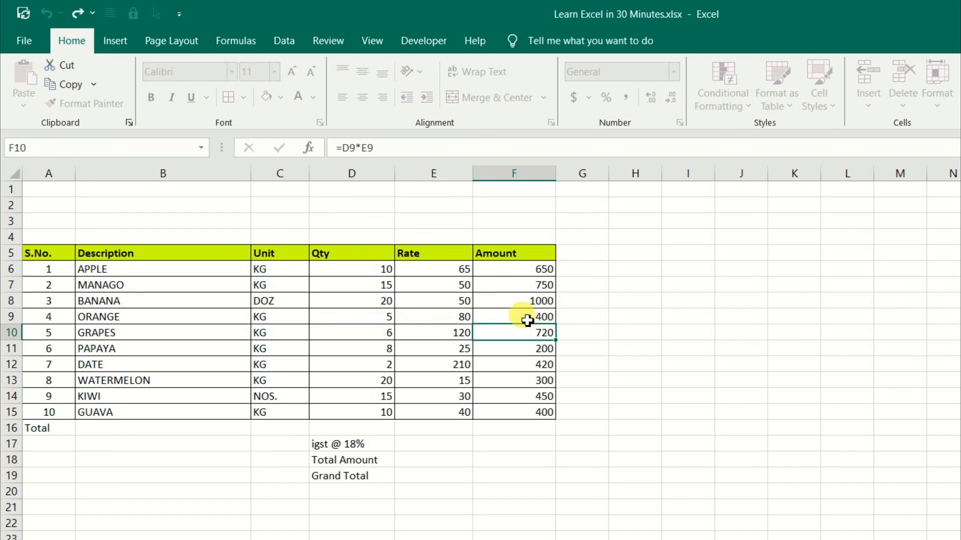
click(605, 382)
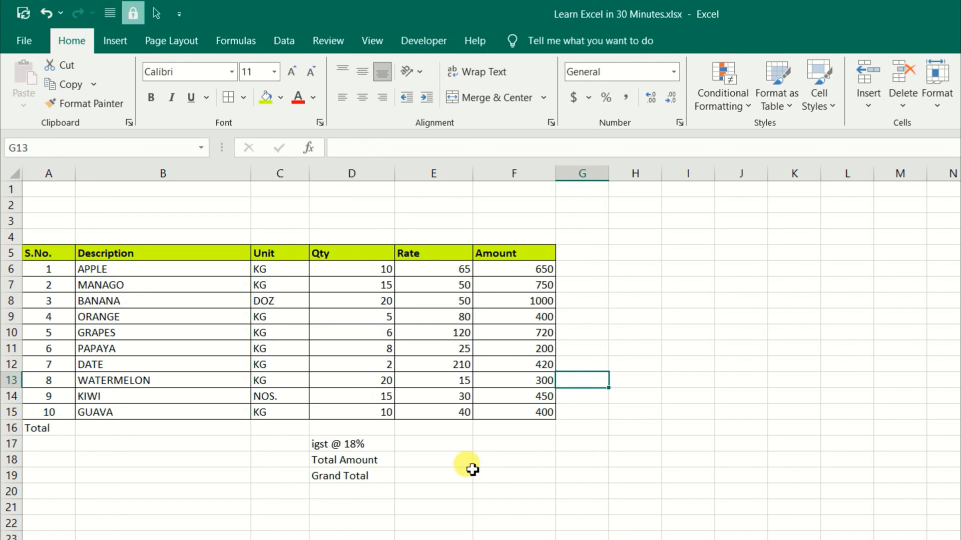
Add up all the fruit amounts in the Total row with =SUM(F6:F15) in F16
drag(527, 270, 515, 412)
click(360, 443)
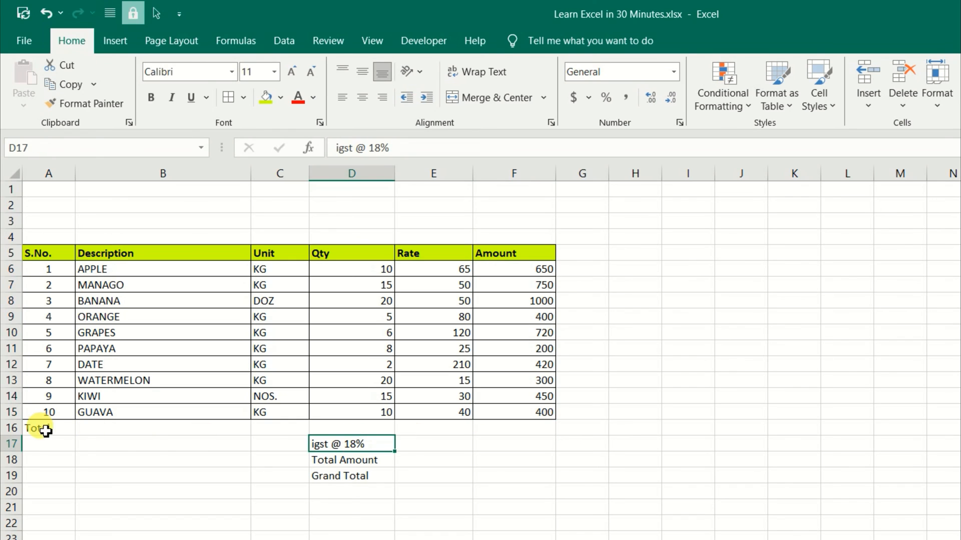
drag(38, 428, 465, 431)
click(489, 431)
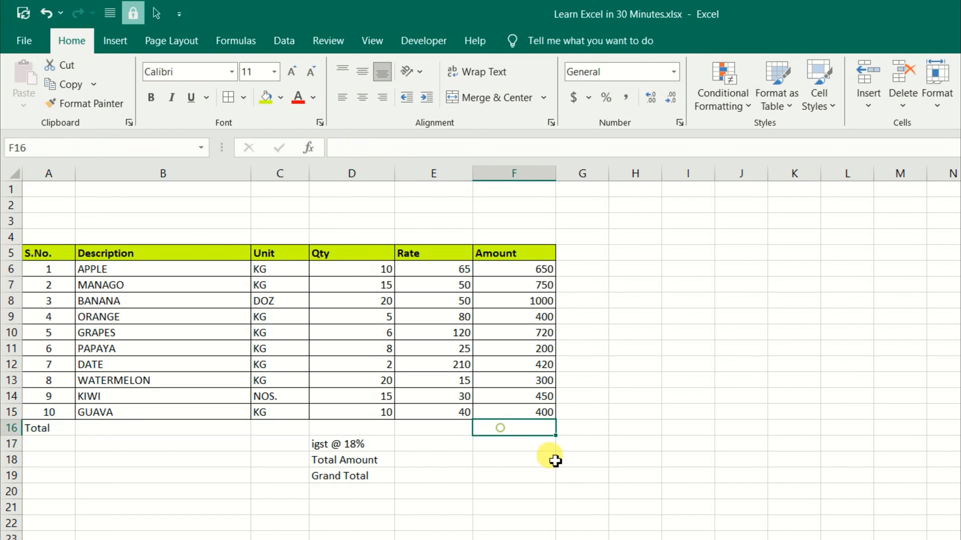
text(=)
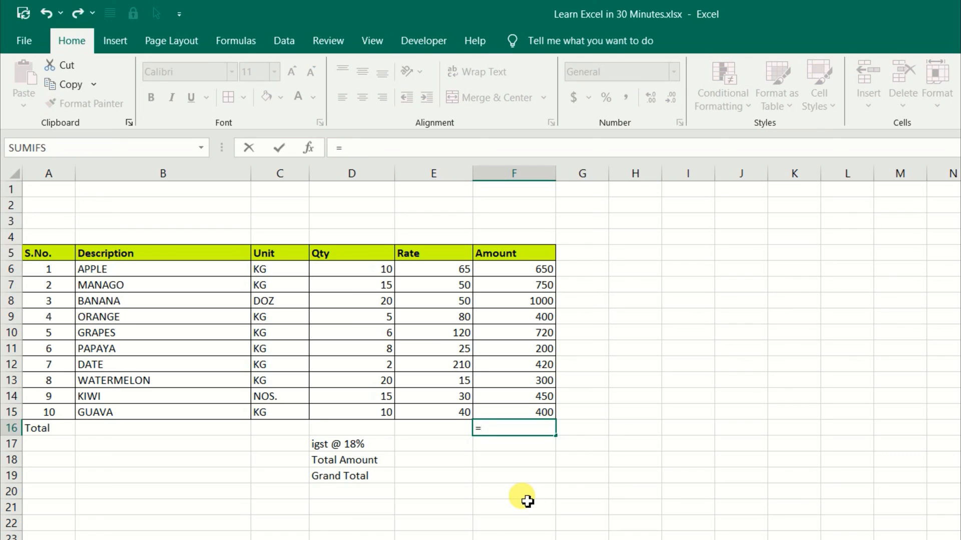
text(SUM()
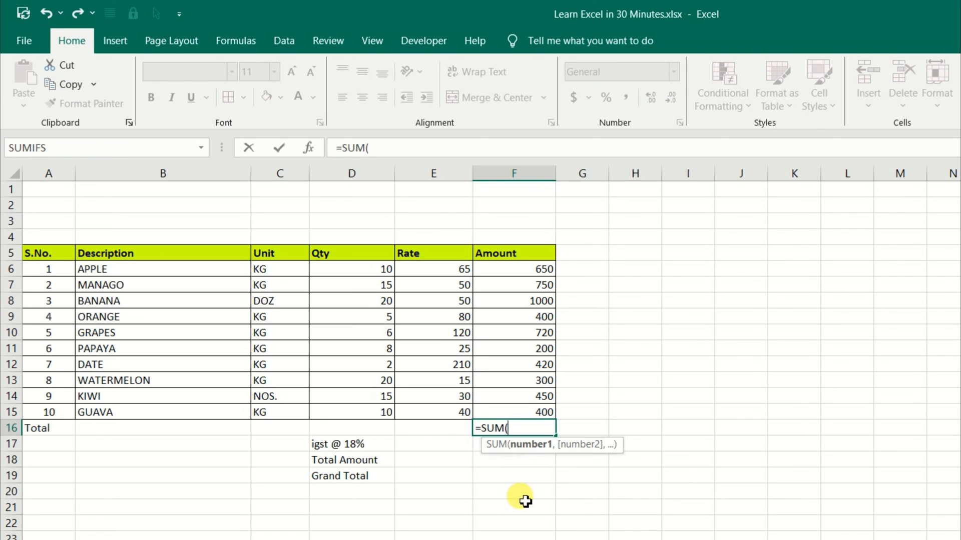
drag(539, 273, 517, 405)
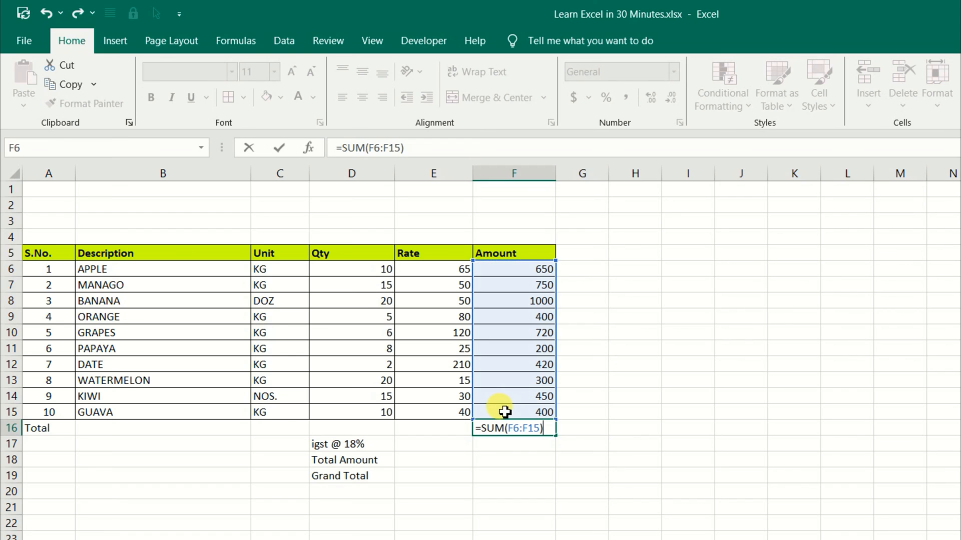
key(Return)
click(508, 428)
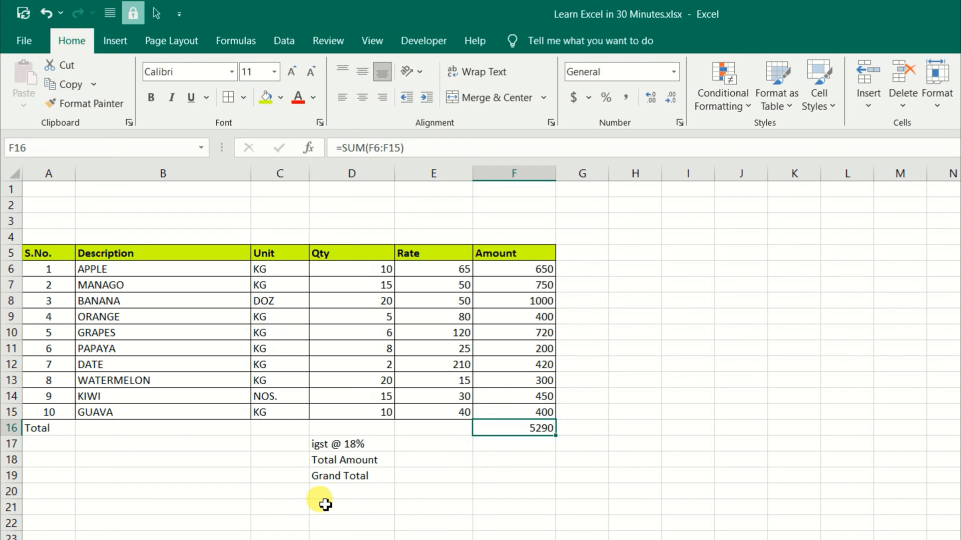
Calculate the IGST in F17 with the formula =F16*18%
click(509, 443)
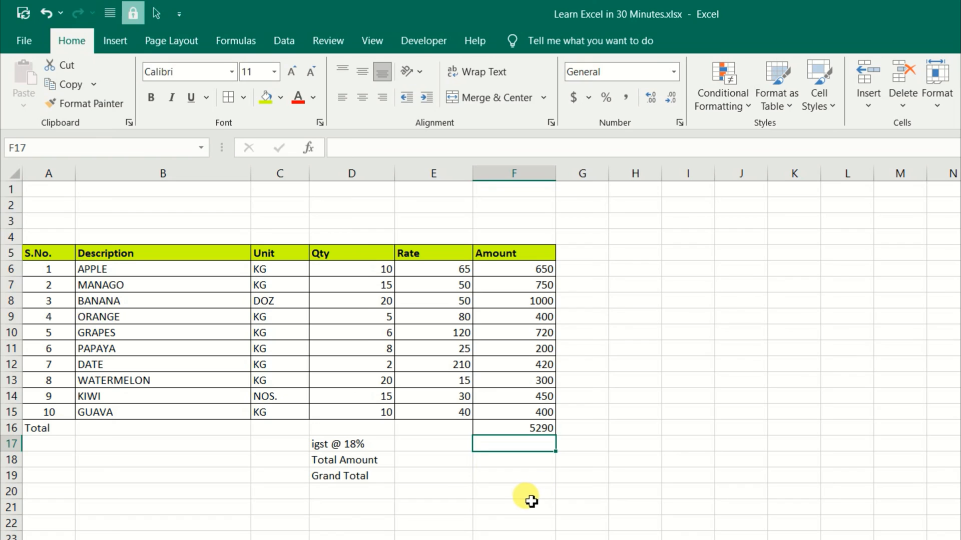
text(=)
click(535, 425)
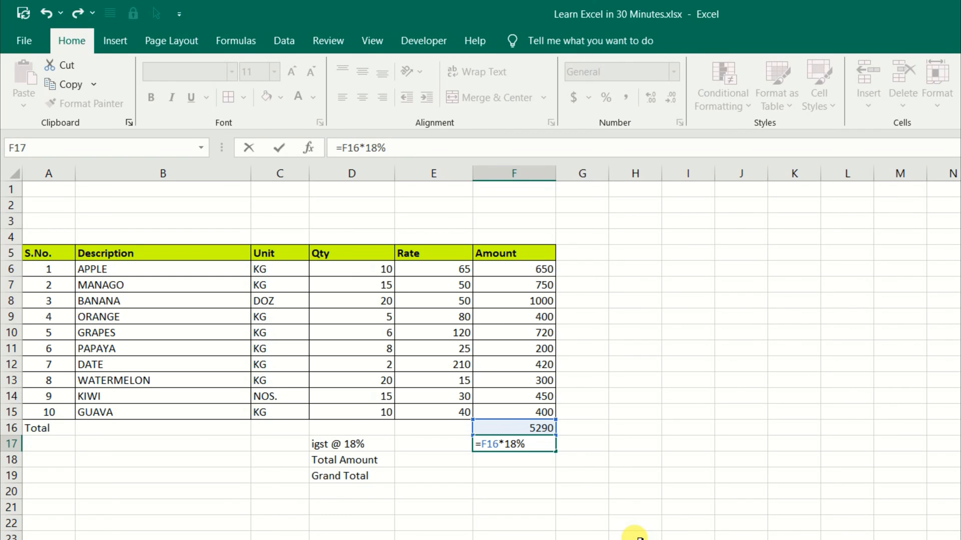
key(Return)
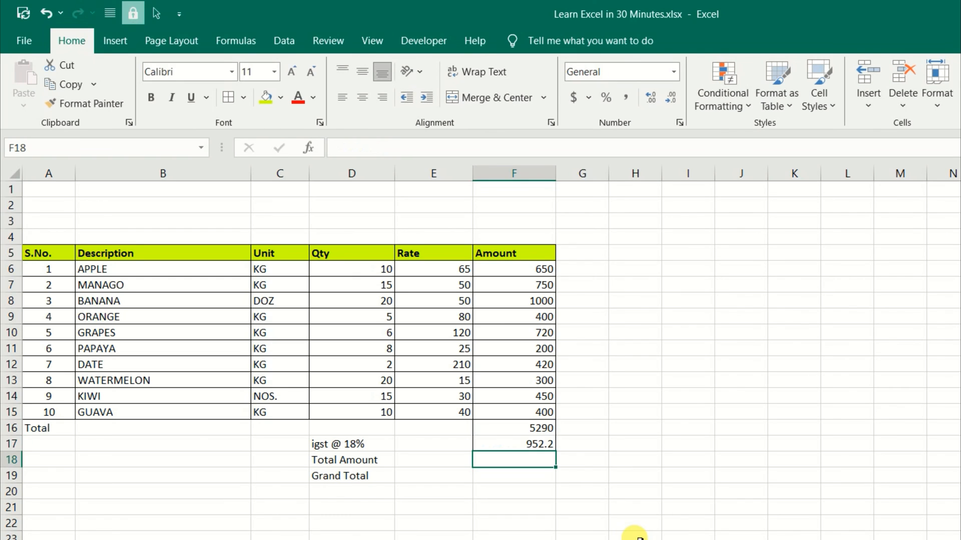
Calculate the Total Amount in F18 by adding the total and the IGST with =F16+F17
click(518, 428)
click(524, 447)
key(Return)
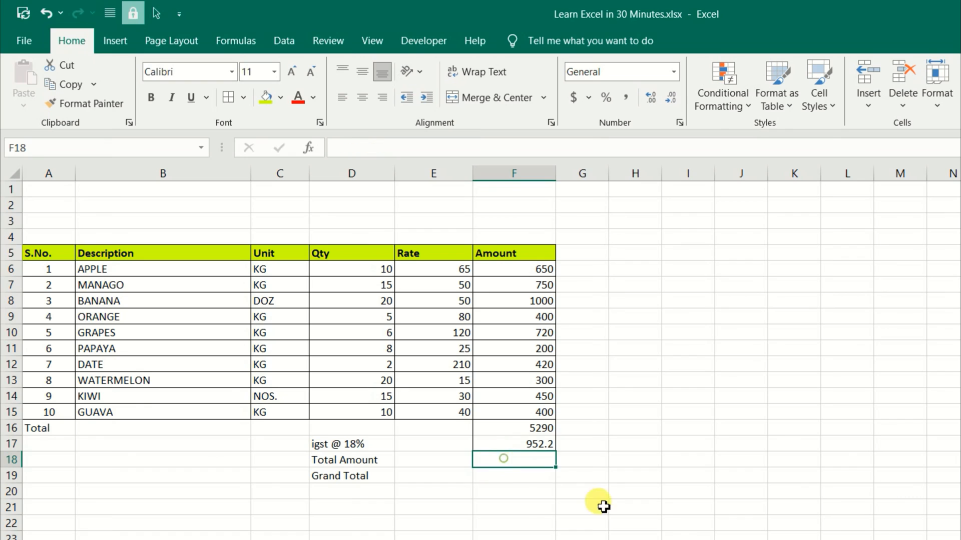
text(=)
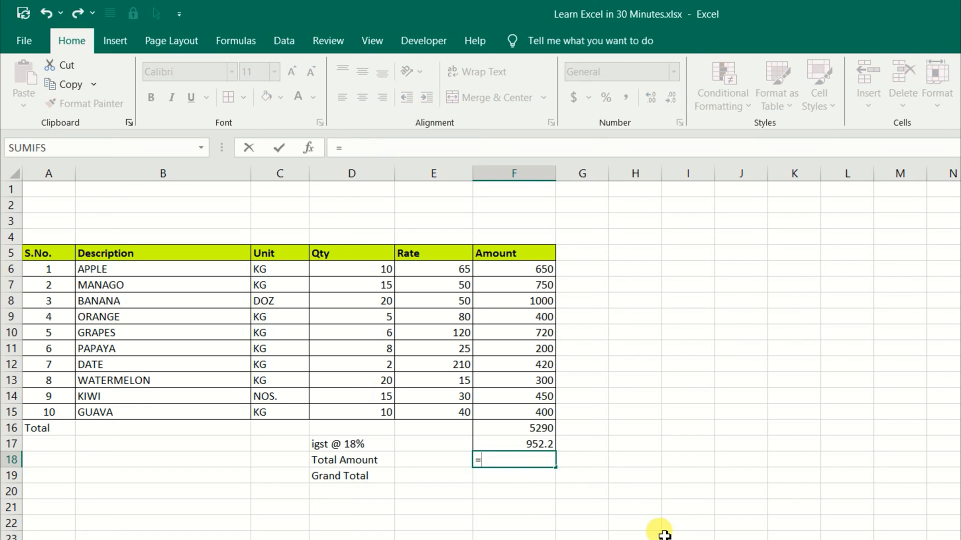
click(537, 430)
text(+)
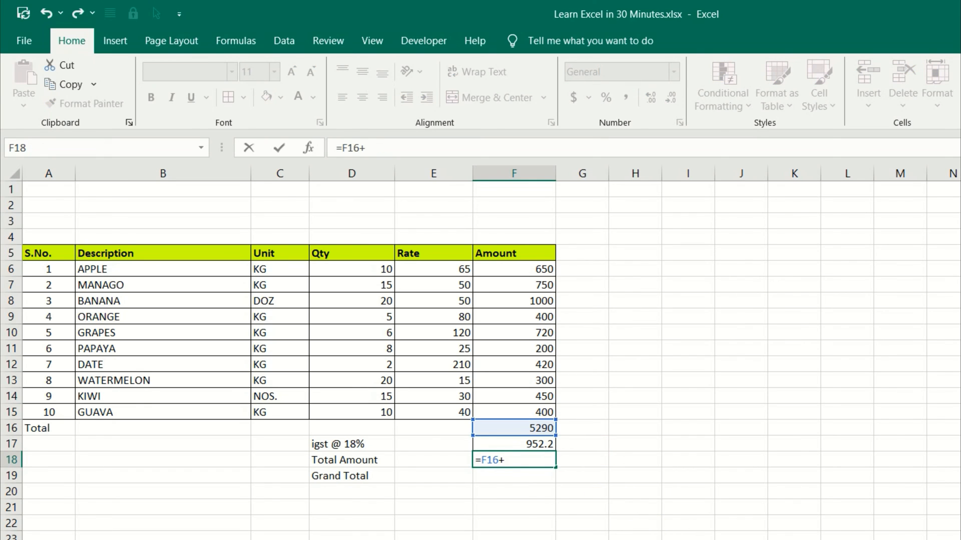
click(543, 444)
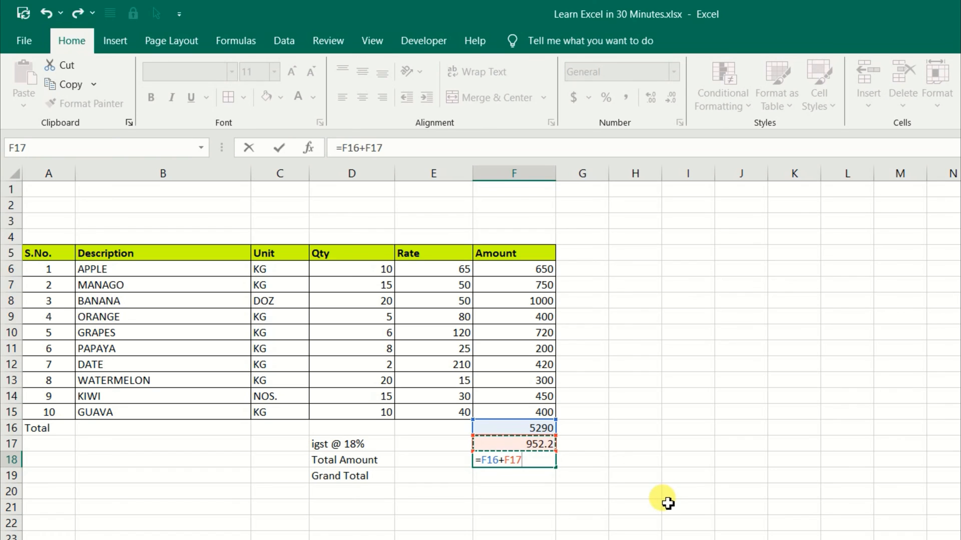
key(Return)
Move the Total label from A16 to D16 and review the total, IGST and total amount cells in F16:F18
click(40, 426)
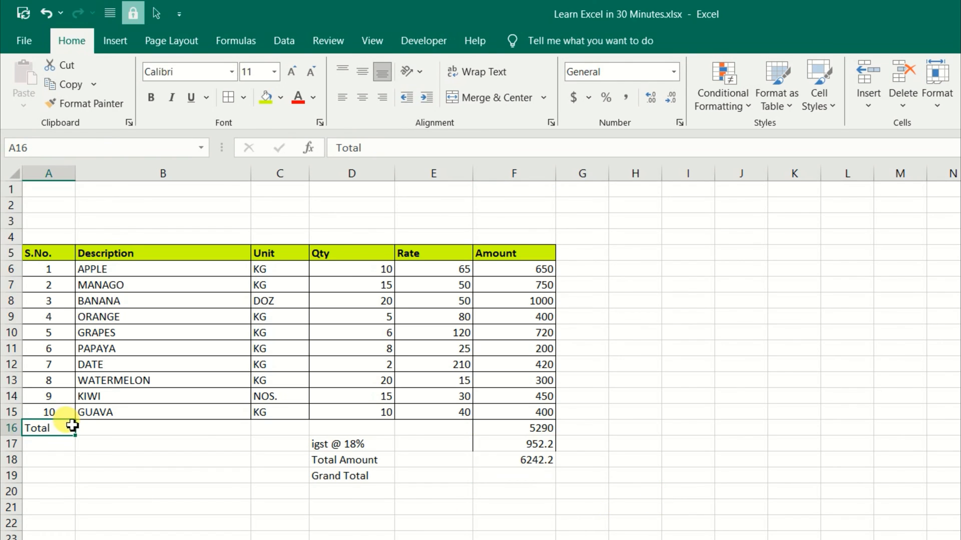
drag(78, 427, 356, 429)
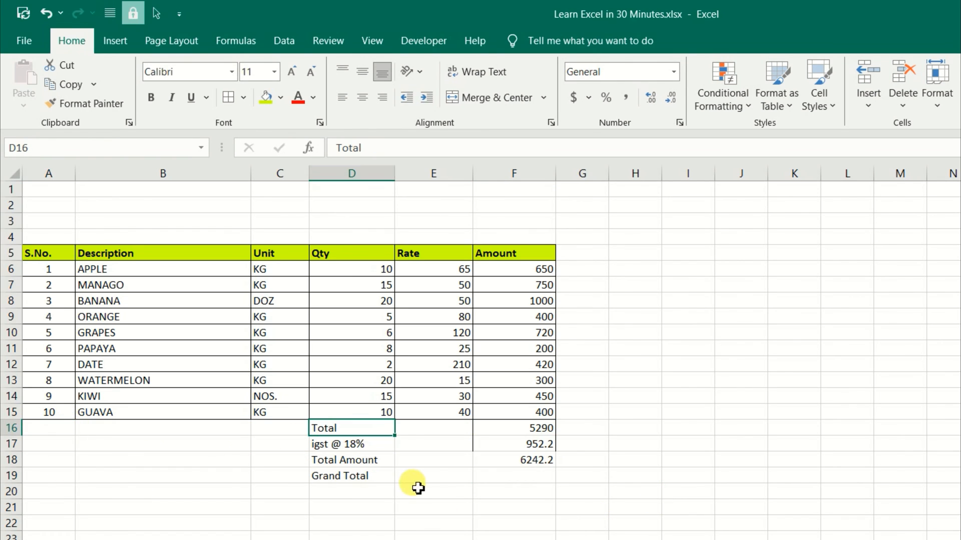
click(537, 433)
click(510, 445)
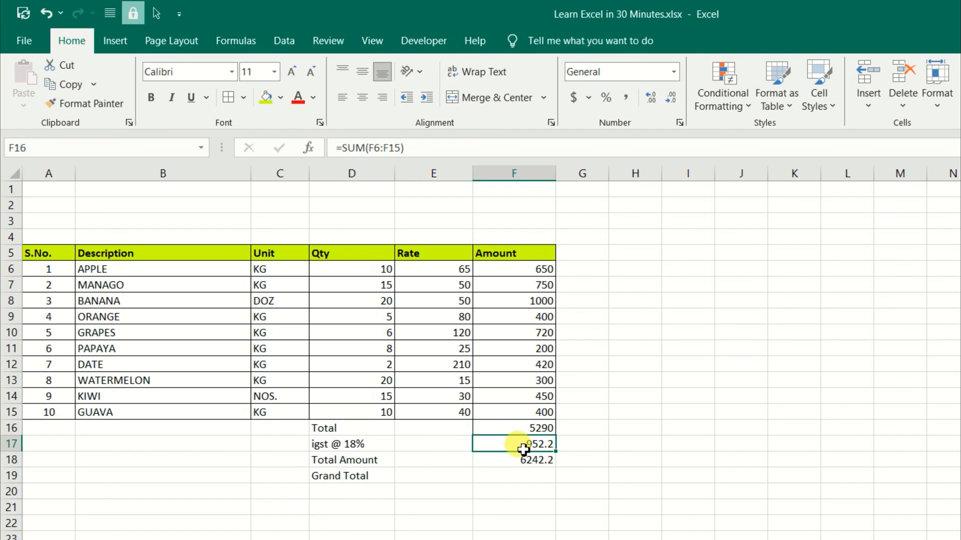
click(506, 473)
click(505, 460)
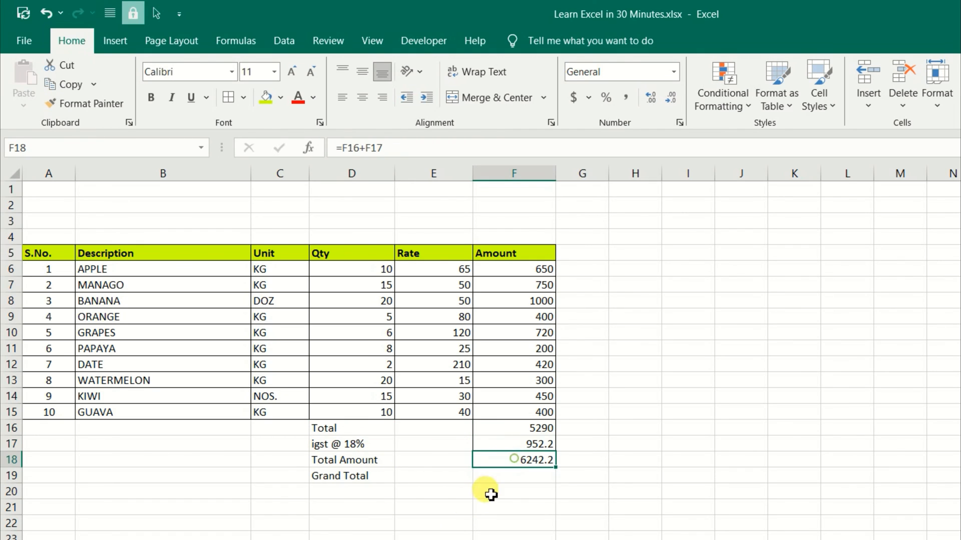
Calculate the Grand Total in F19 by rounding the total amount to a whole number with =ROUND(F18,0)
click(370, 476)
click(506, 475)
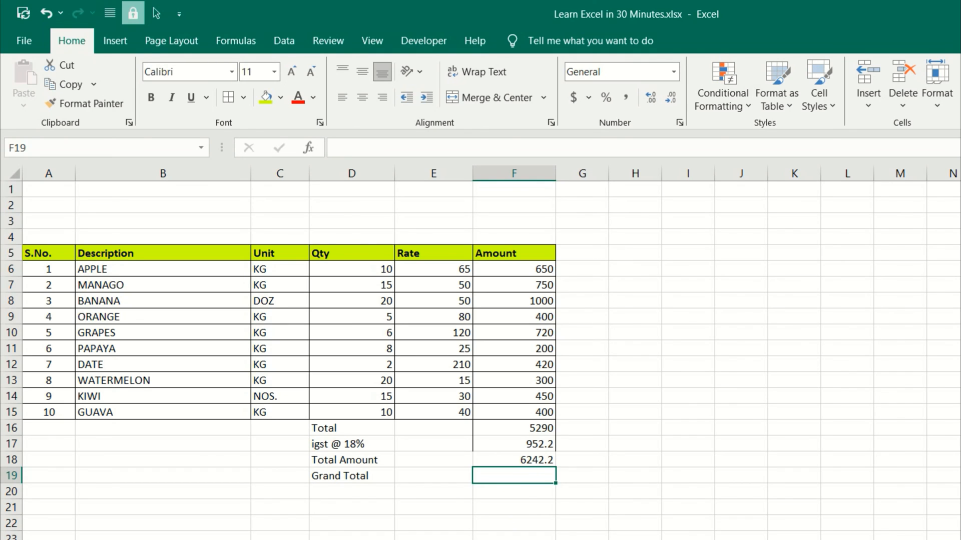
text(=ROUND)
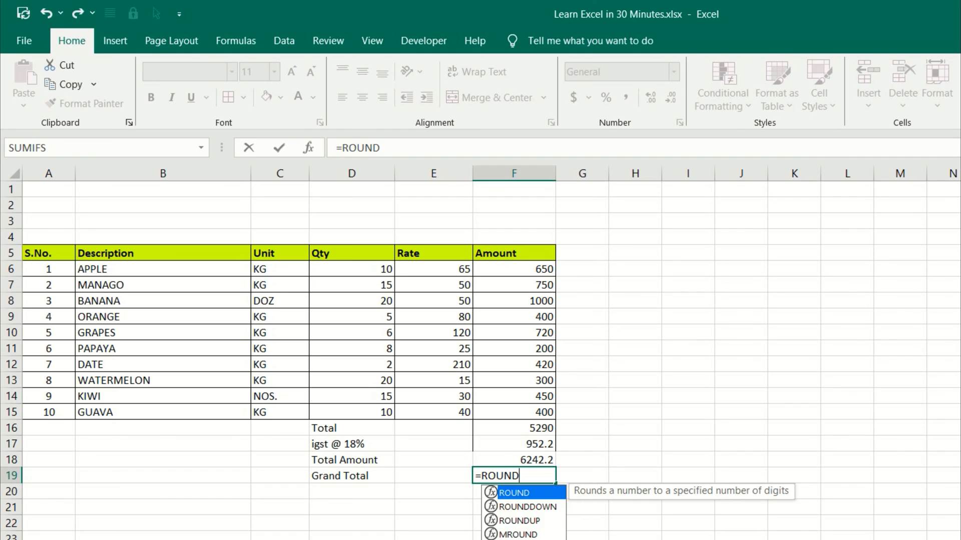
text(()
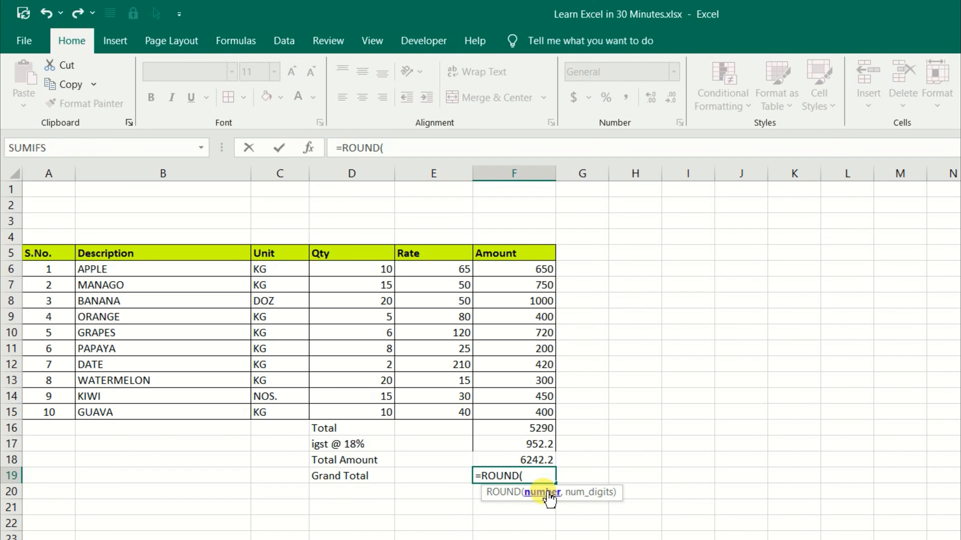
click(528, 459)
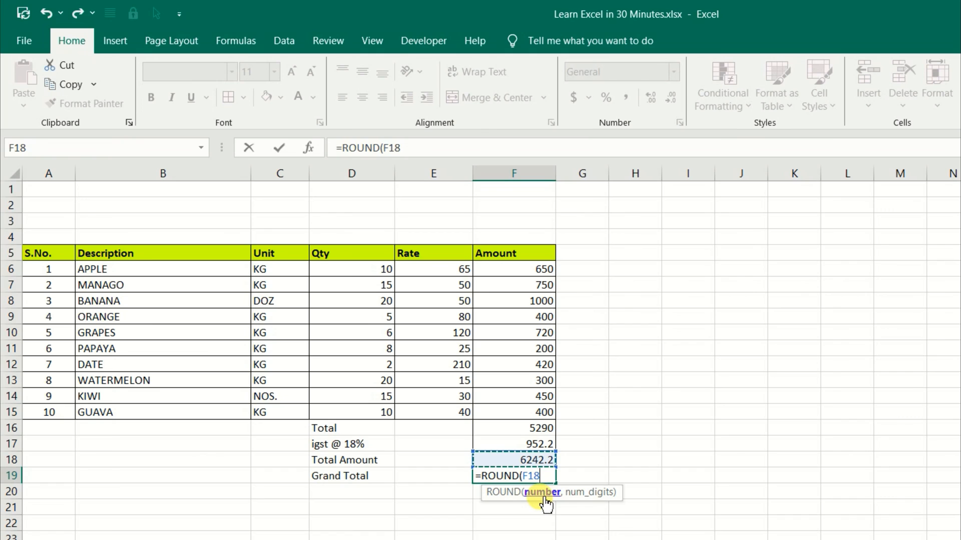
text(,0)
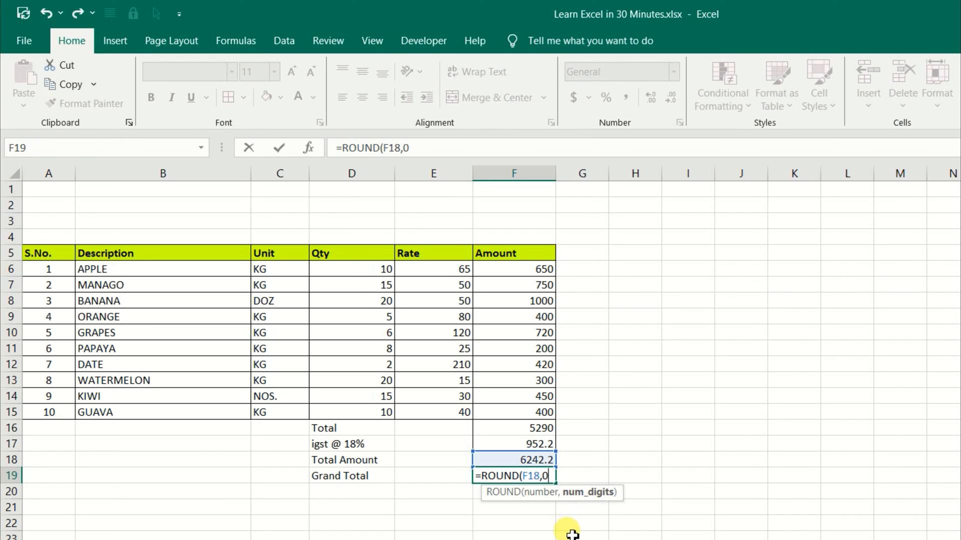
key(Return)
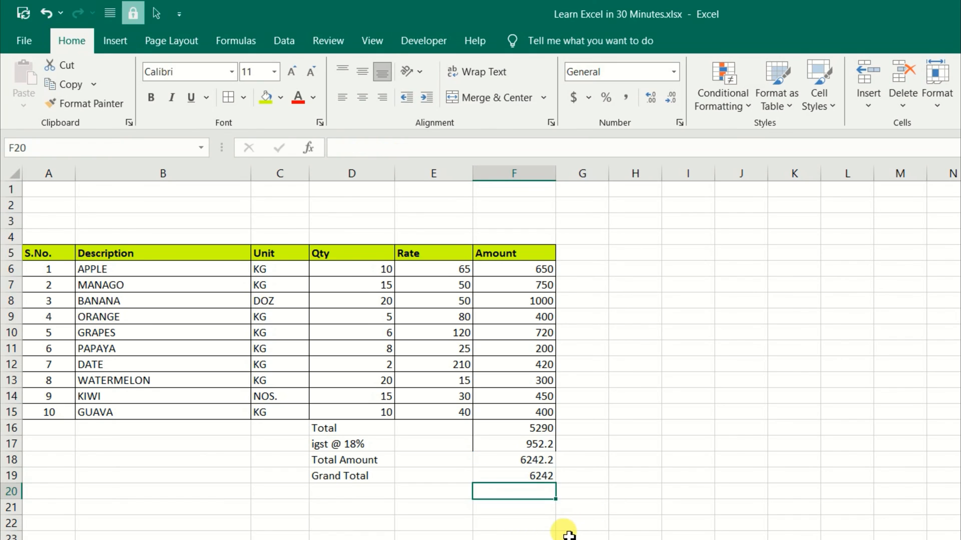
Format the amounts in F6:F19 with the comma number style and two decimal places
drag(530, 271, 531, 475)
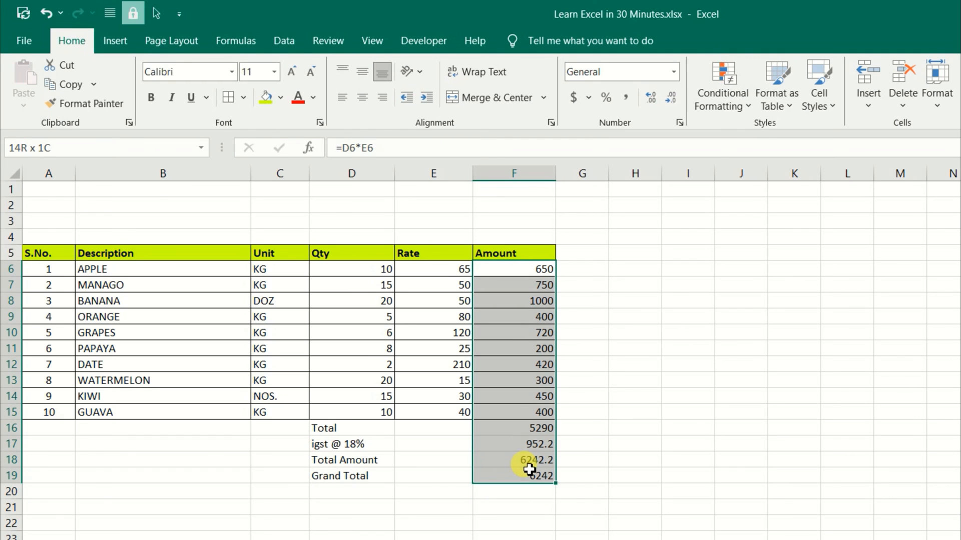
click(629, 97)
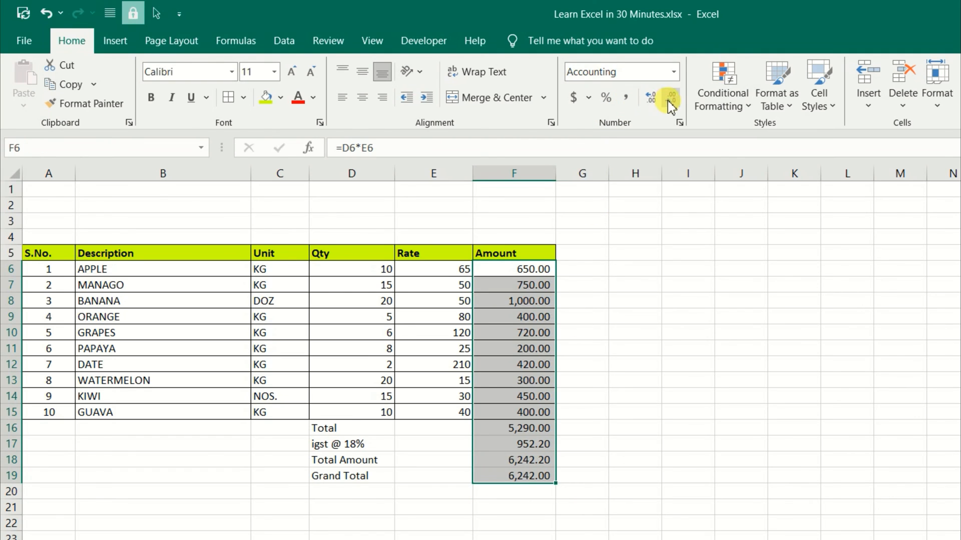
click(669, 101)
click(670, 103)
click(653, 99)
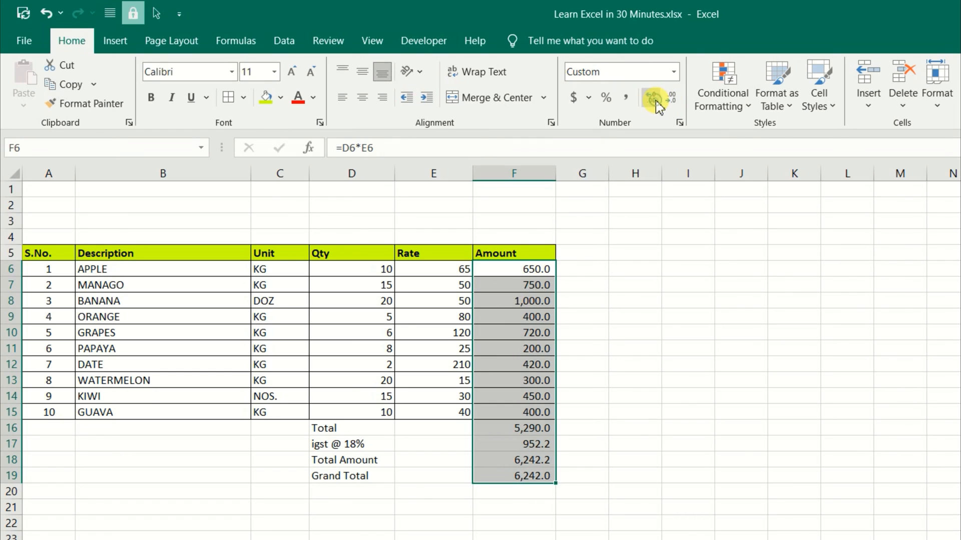
click(657, 102)
click(641, 443)
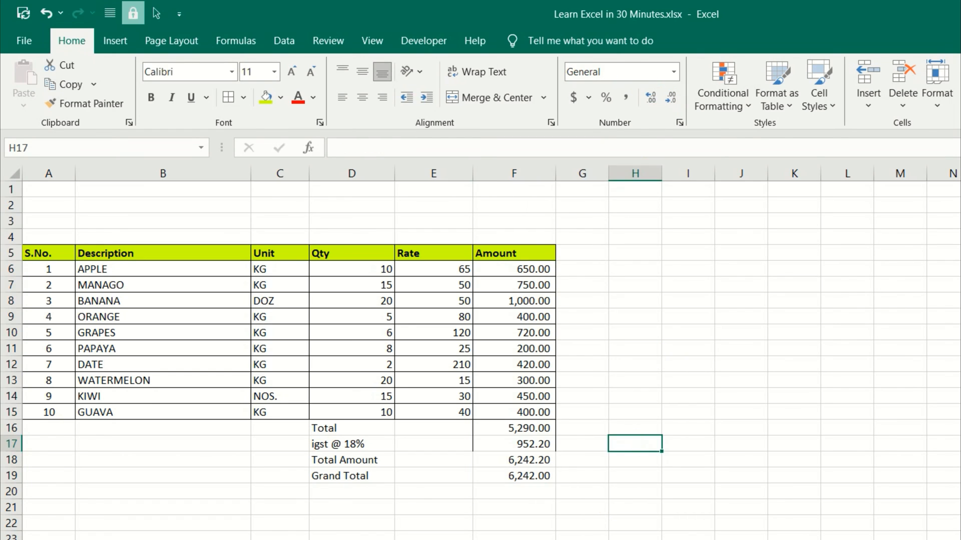
Apply borders to all the summary amount cells in F16:F19
drag(350, 430, 516, 475)
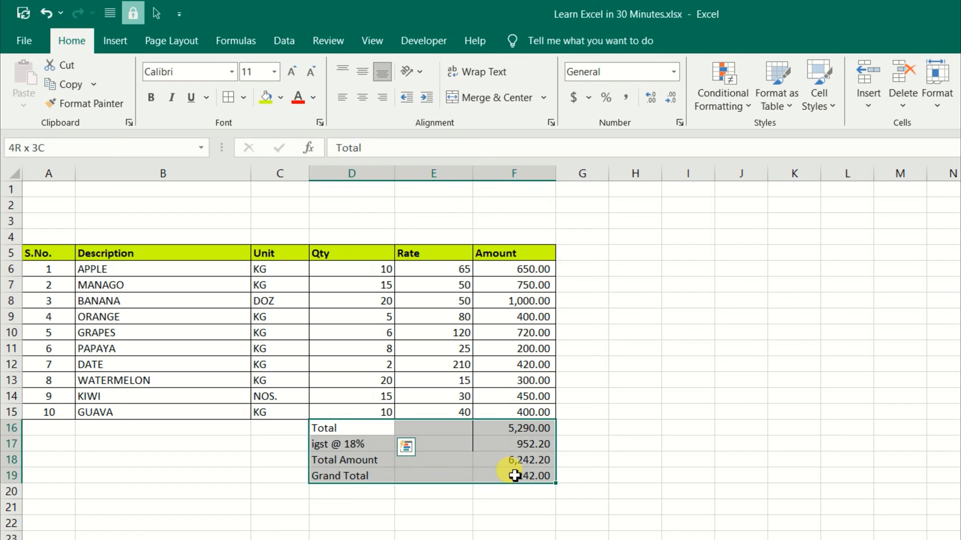
drag(490, 422, 499, 475)
click(612, 408)
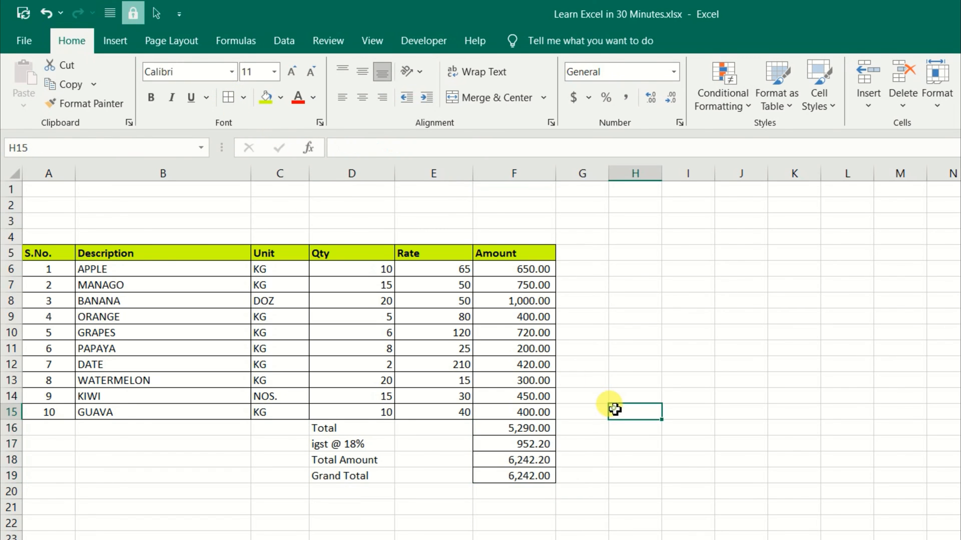
click(365, 426)
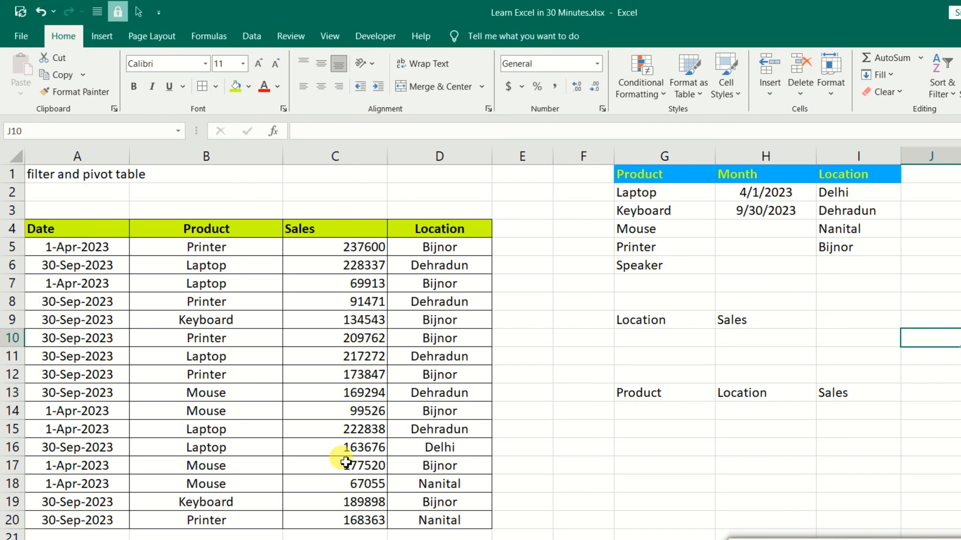
On the filter and pivot table sheet, turn on filtering for the sales table's header row A4:D4
click(345, 461)
drag(100, 229, 456, 526)
drag(85, 229, 449, 229)
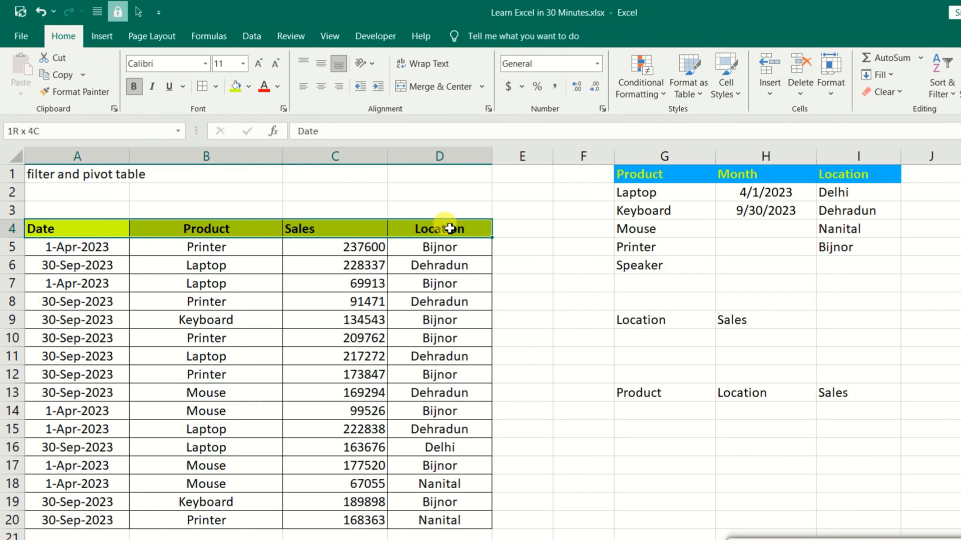
click(450, 229)
drag(433, 225, 70, 228)
click(254, 39)
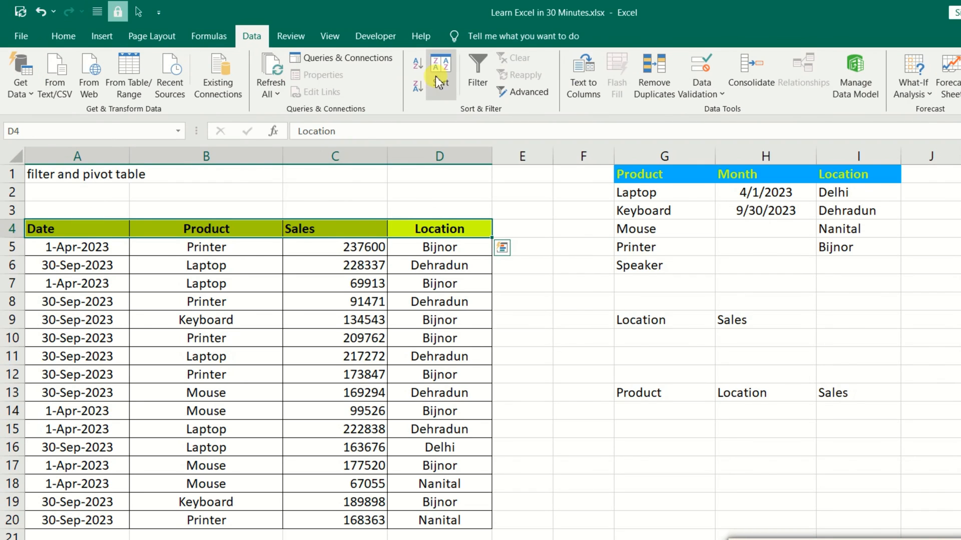
click(477, 79)
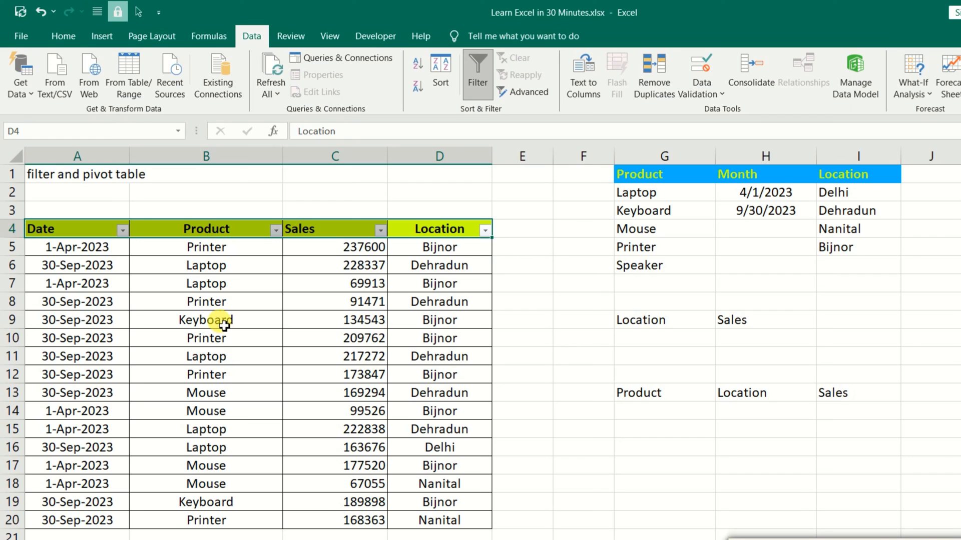
click(180, 229)
key(Left)
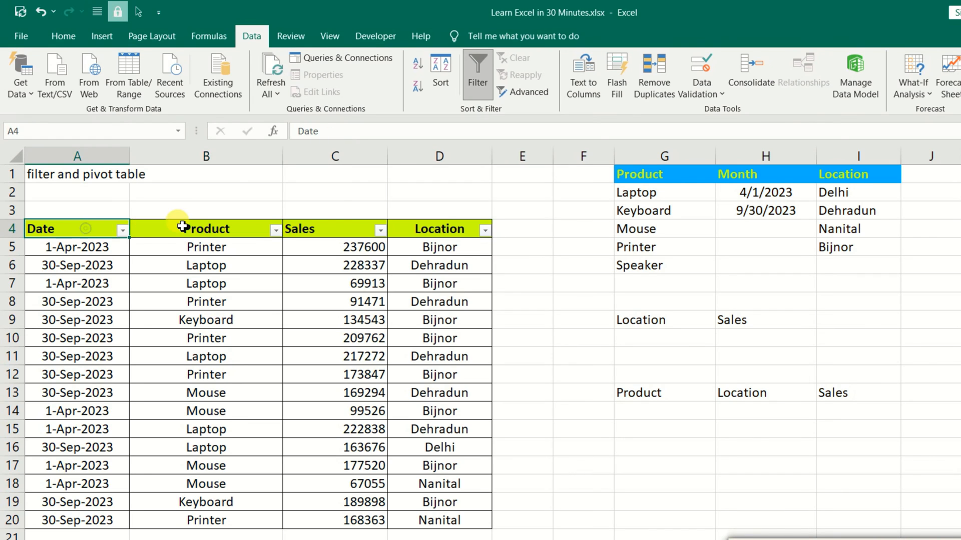
click(181, 228)
click(338, 227)
click(418, 226)
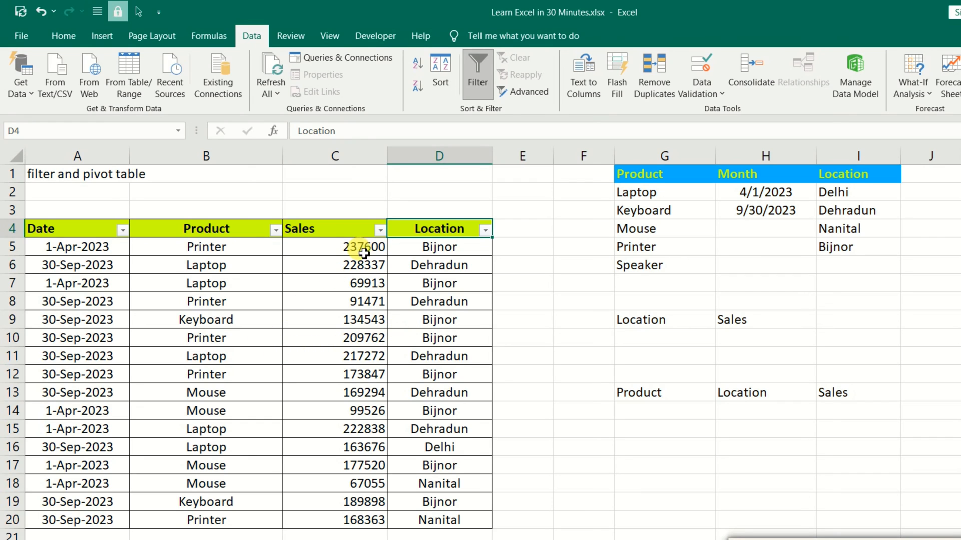
Filter the Location column to only Dehradun and Nanital, and select the filtered rows
click(485, 230)
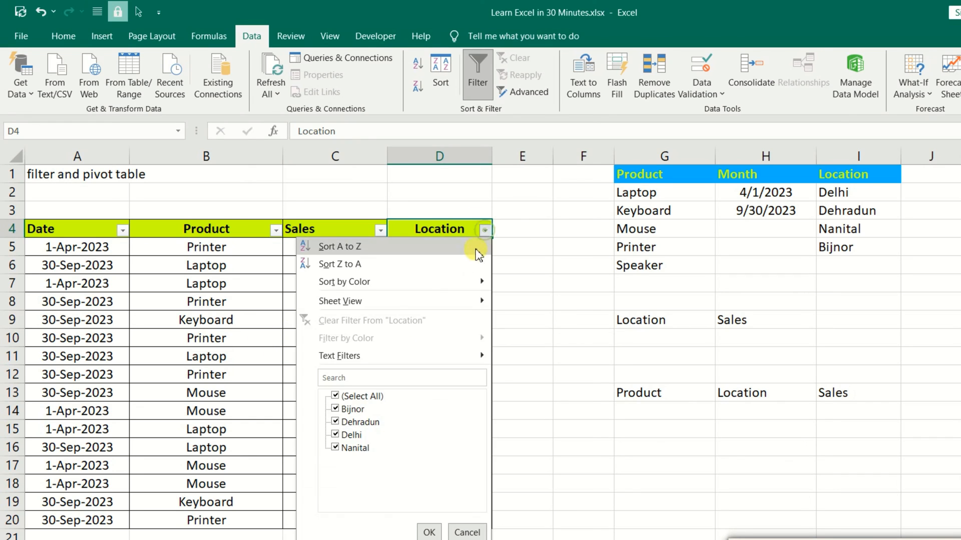
click(336, 395)
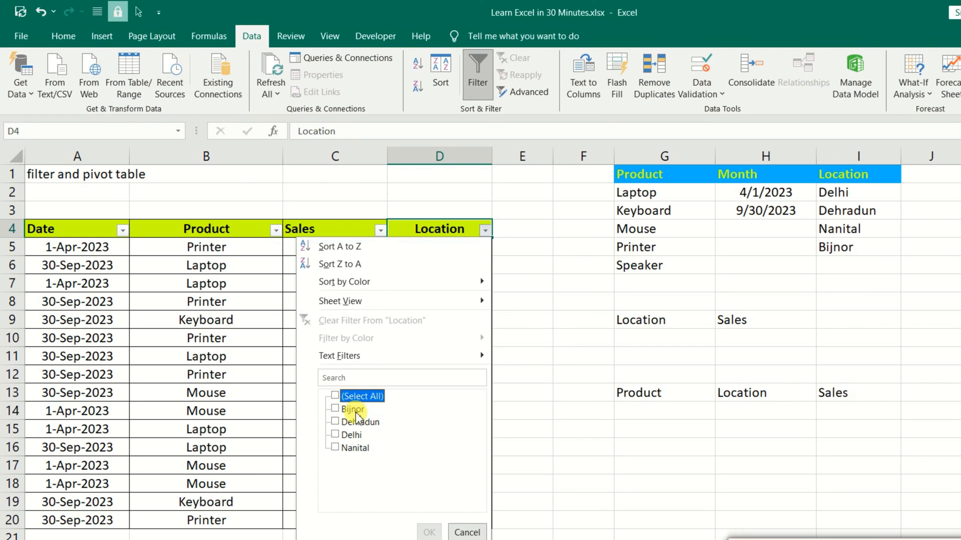
click(336, 423)
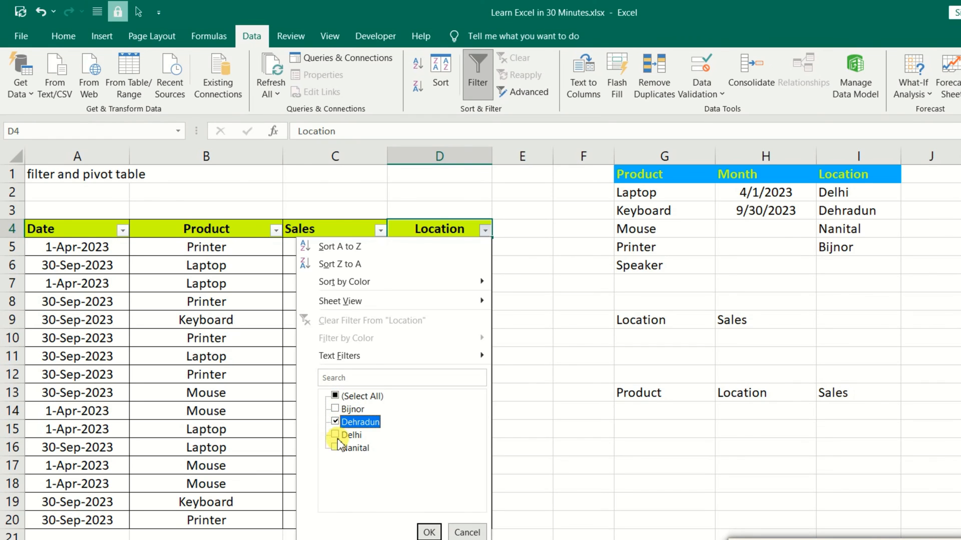
click(336, 447)
click(428, 533)
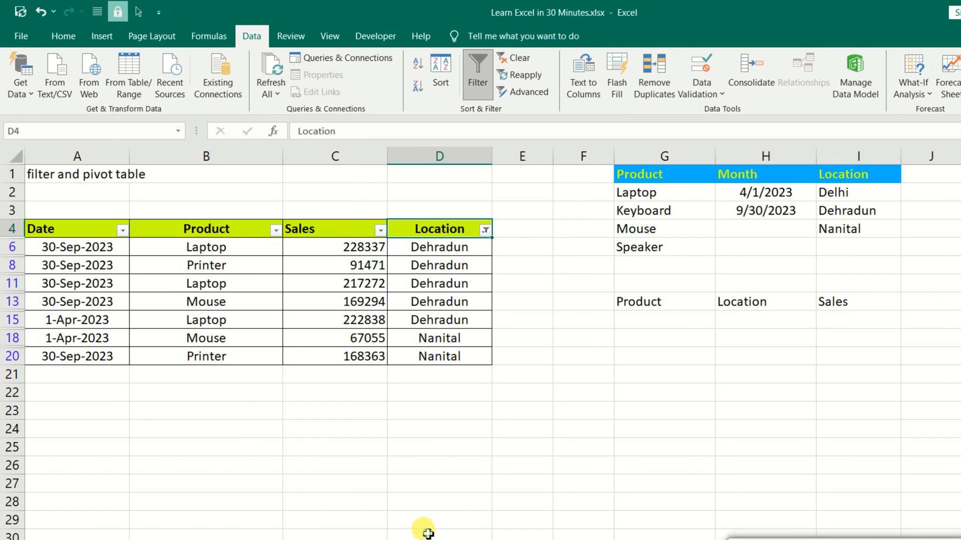
drag(439, 246, 126, 356)
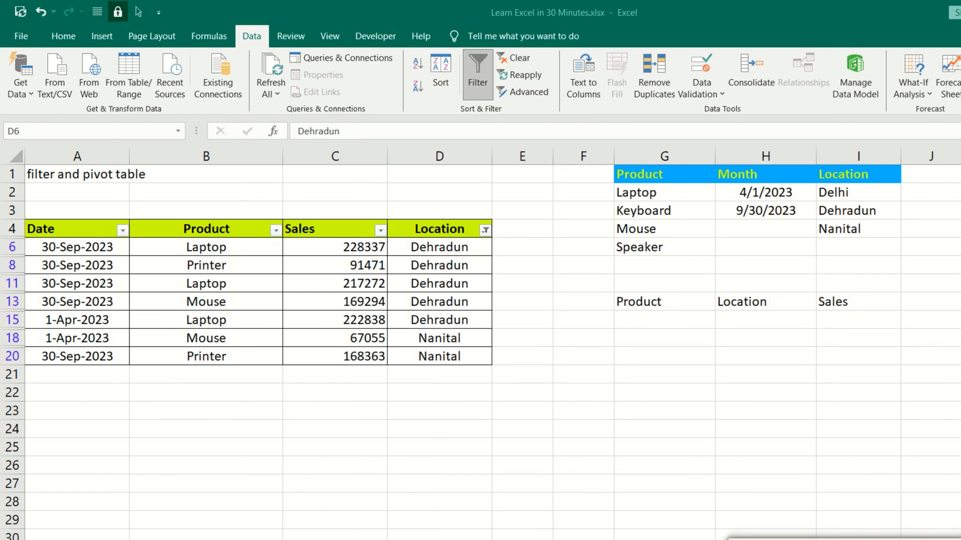
Clear the filter from the Location column
click(485, 229)
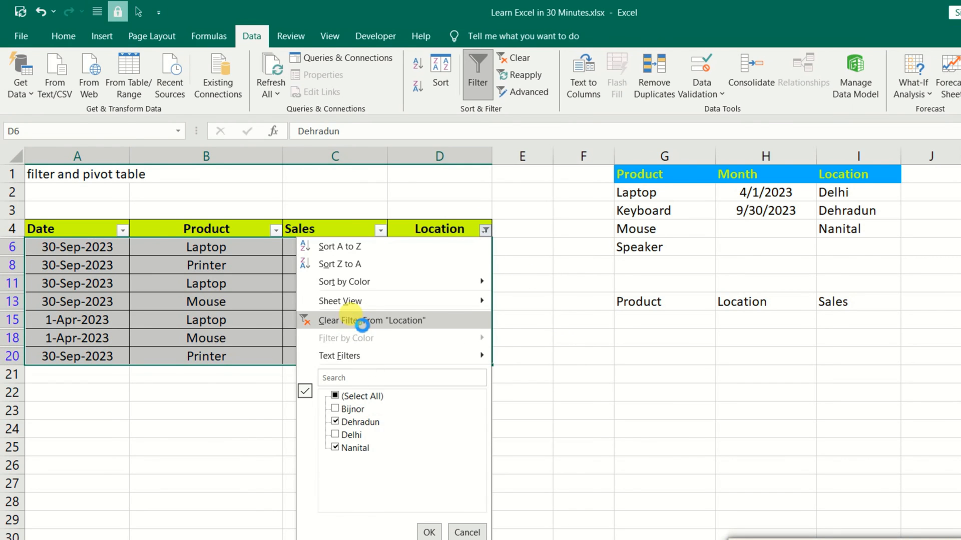
click(361, 325)
click(152, 303)
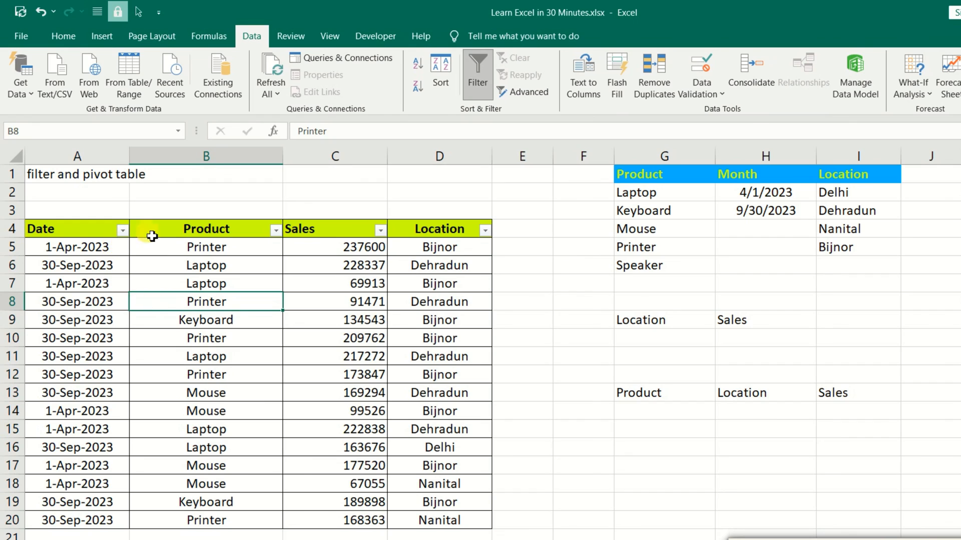
Filter the Product column to only Keyboard
click(276, 230)
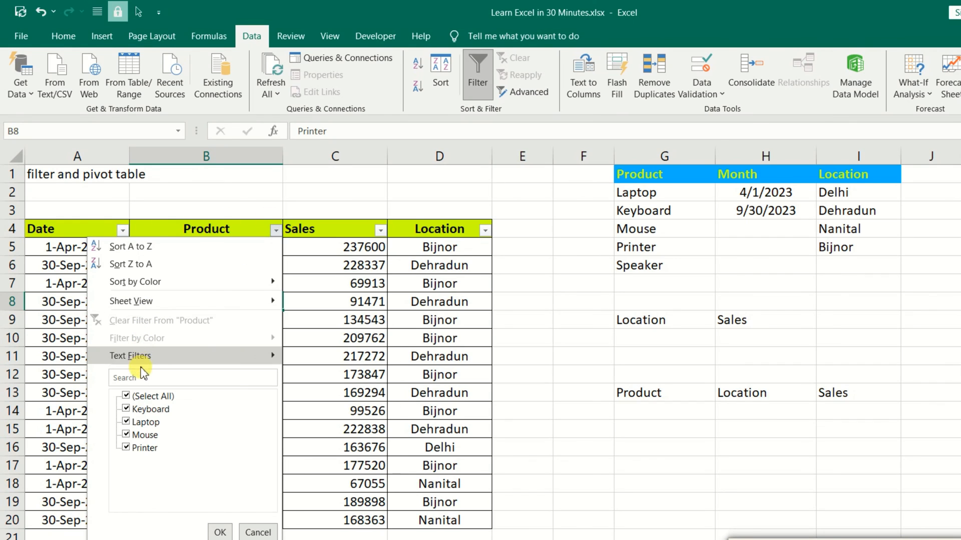
click(126, 396)
click(129, 409)
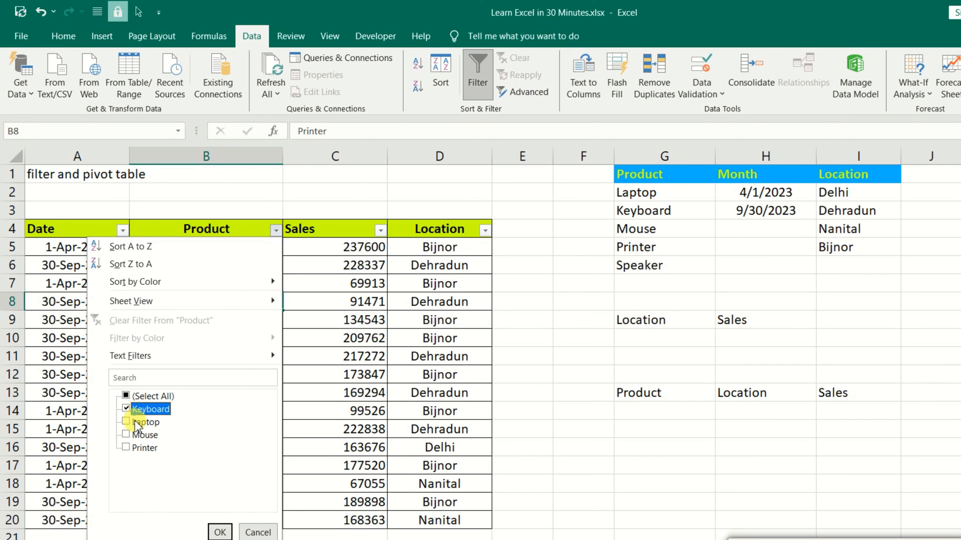
click(219, 532)
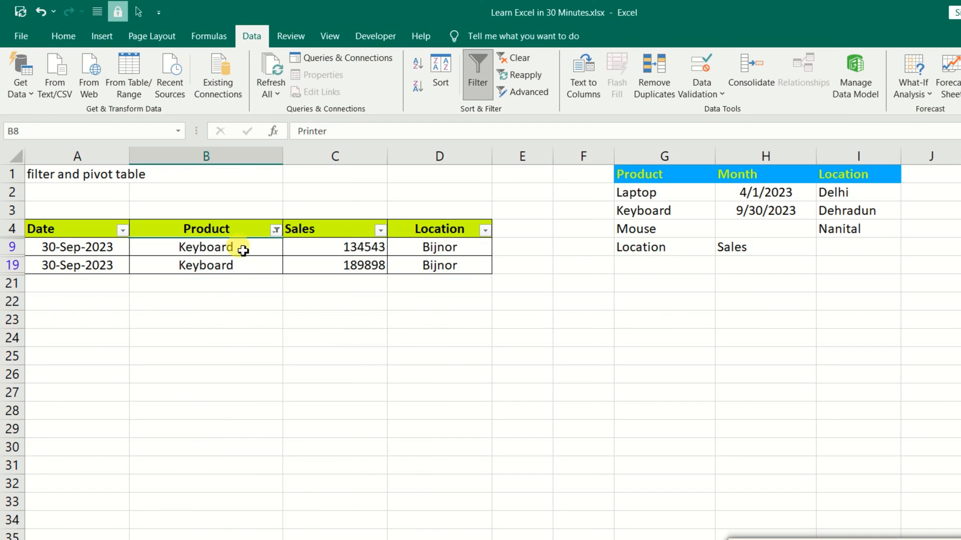
Change the Product column's filter from Keyboard to only Laptop
click(276, 231)
click(128, 410)
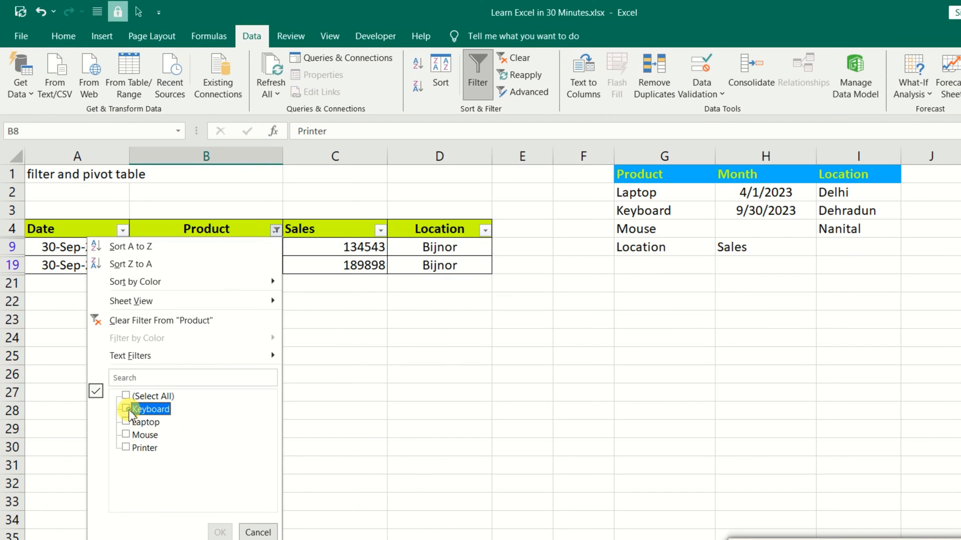
click(127, 423)
click(219, 533)
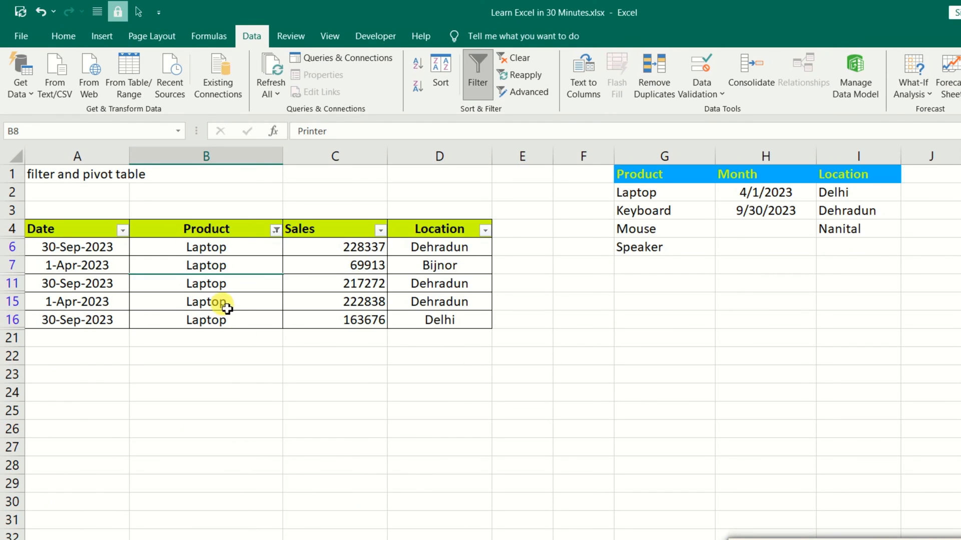
Filter the Location column to only Dehradun in addition to the Laptop product filter
click(486, 230)
click(335, 395)
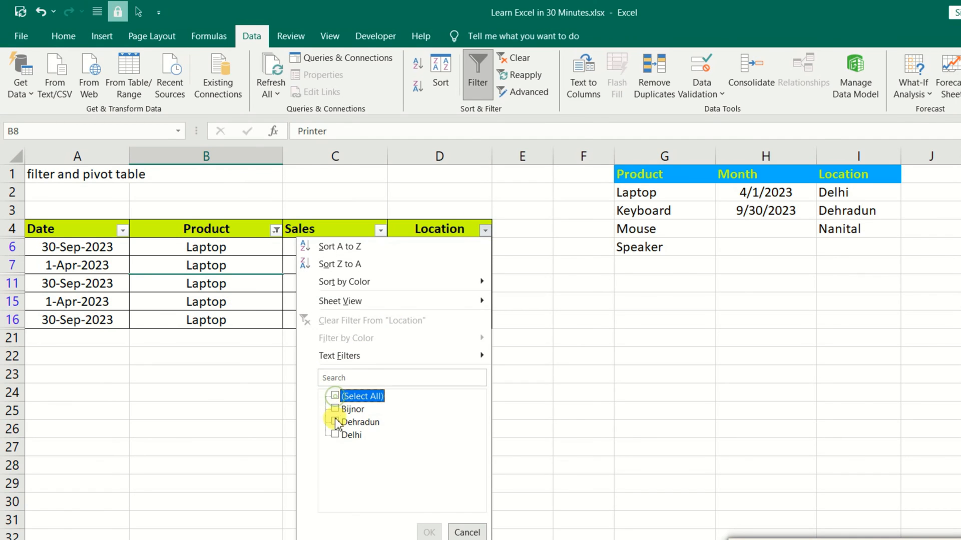
click(335, 422)
click(428, 531)
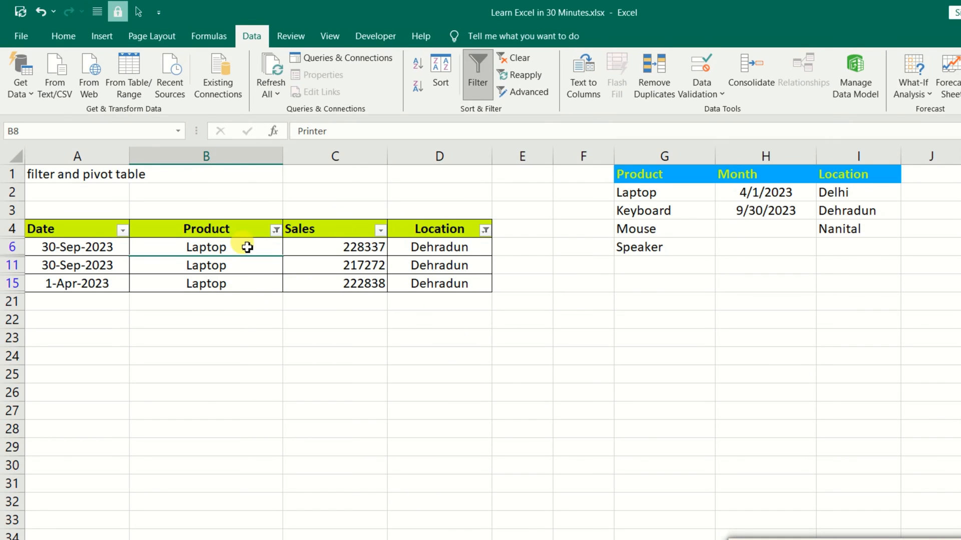
Clear the filters from both the Product and Location columns
click(275, 231)
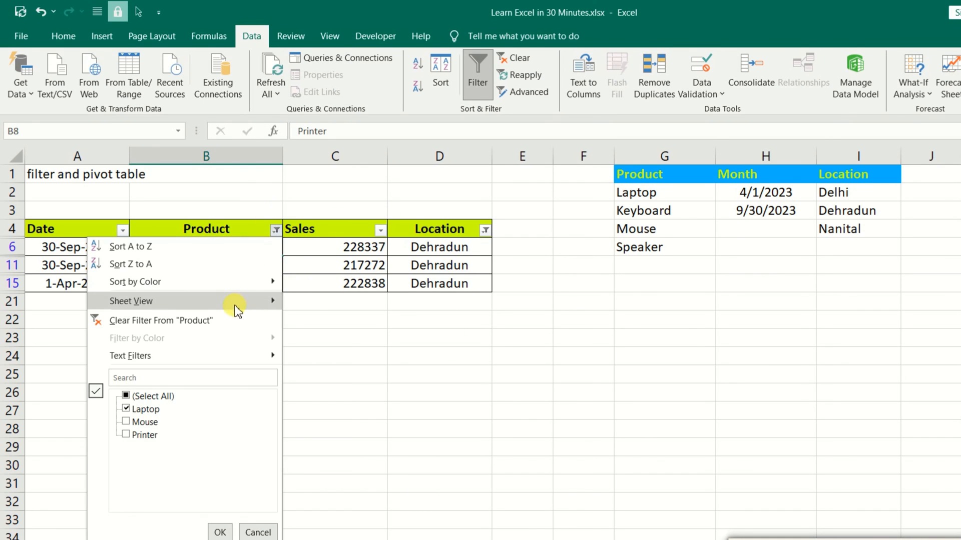
click(229, 317)
click(484, 230)
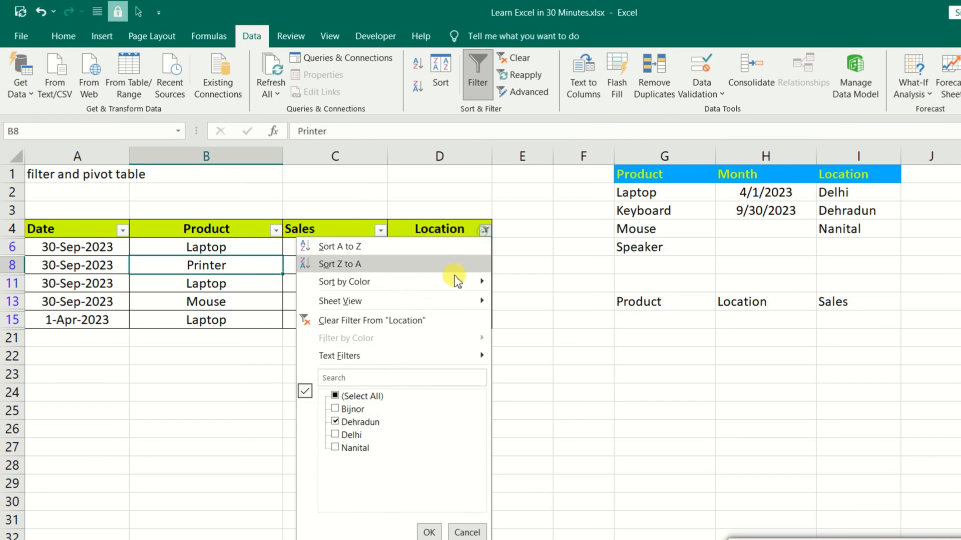
click(415, 321)
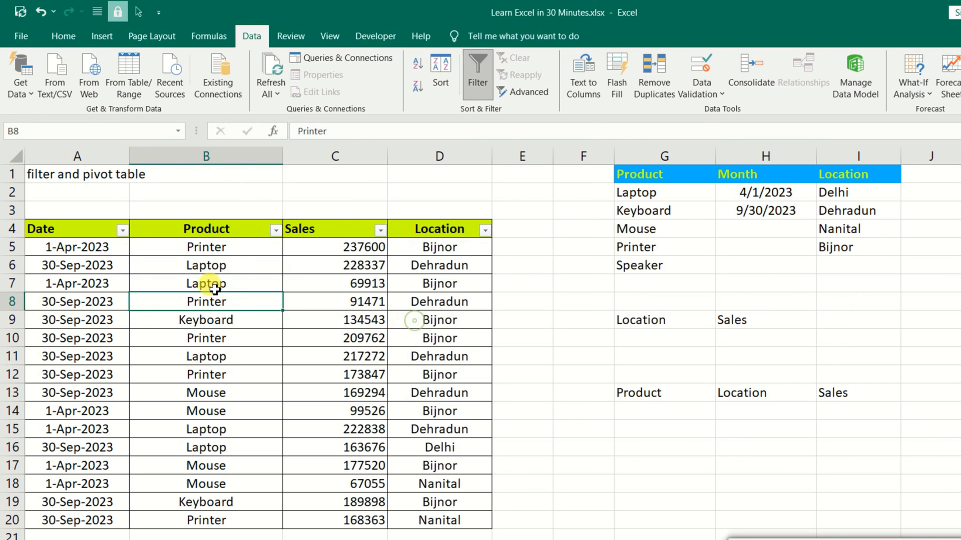
Filter the Date column to show only April 2023 records
click(123, 231)
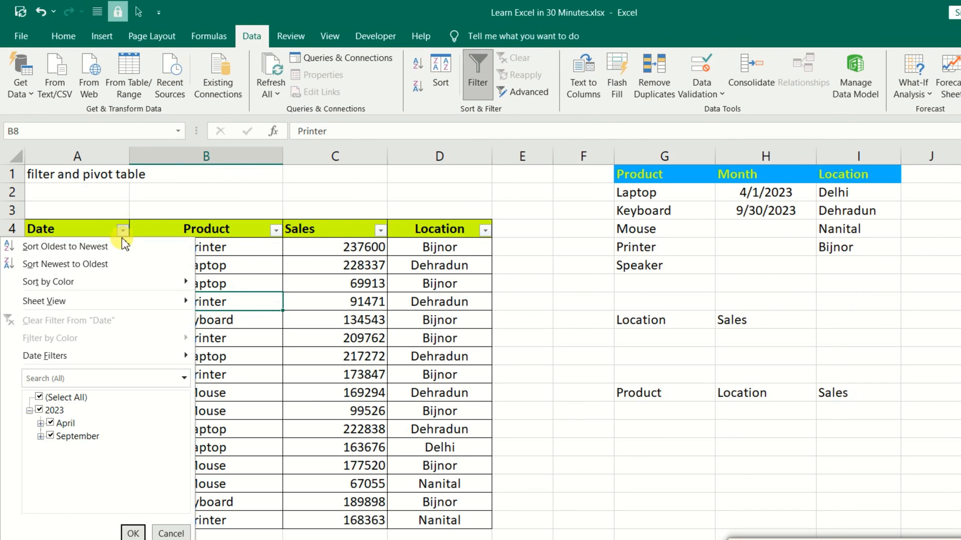
click(39, 397)
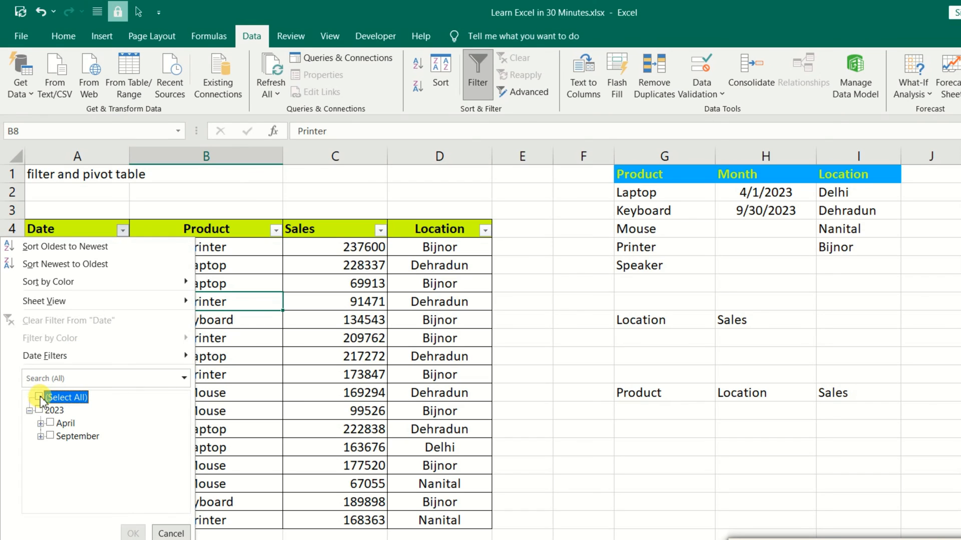
click(39, 410)
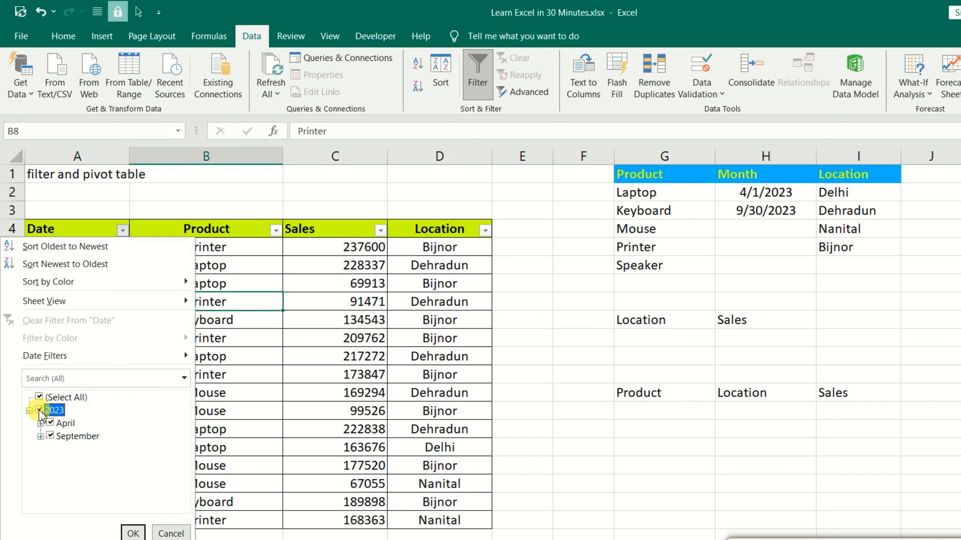
click(39, 411)
click(51, 422)
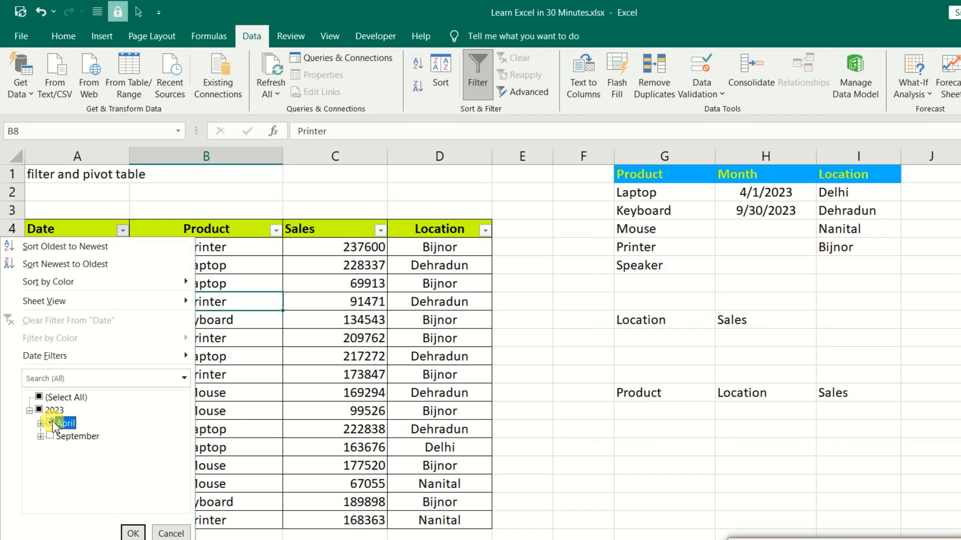
click(133, 534)
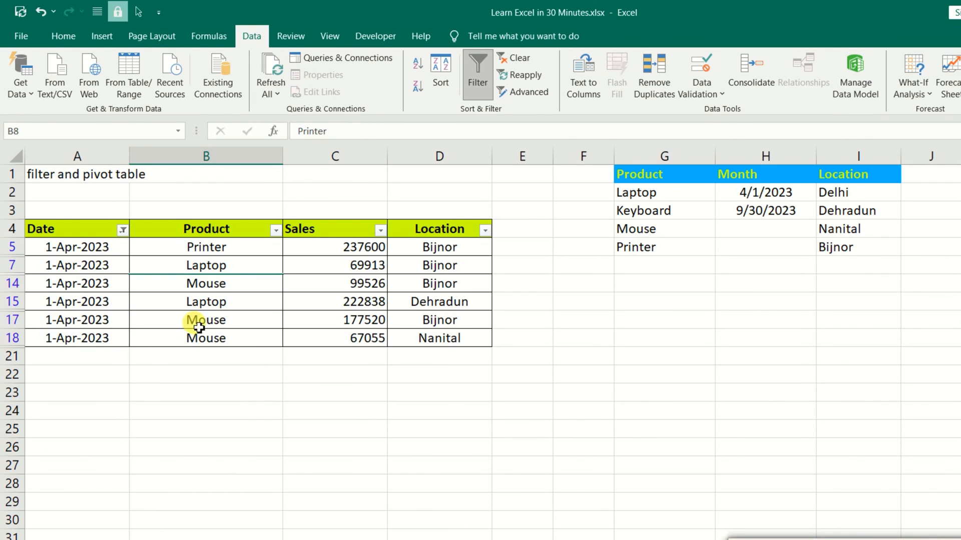
Change the Date column's filter to only September 2023, and clear the Date filter again
click(123, 230)
click(50, 422)
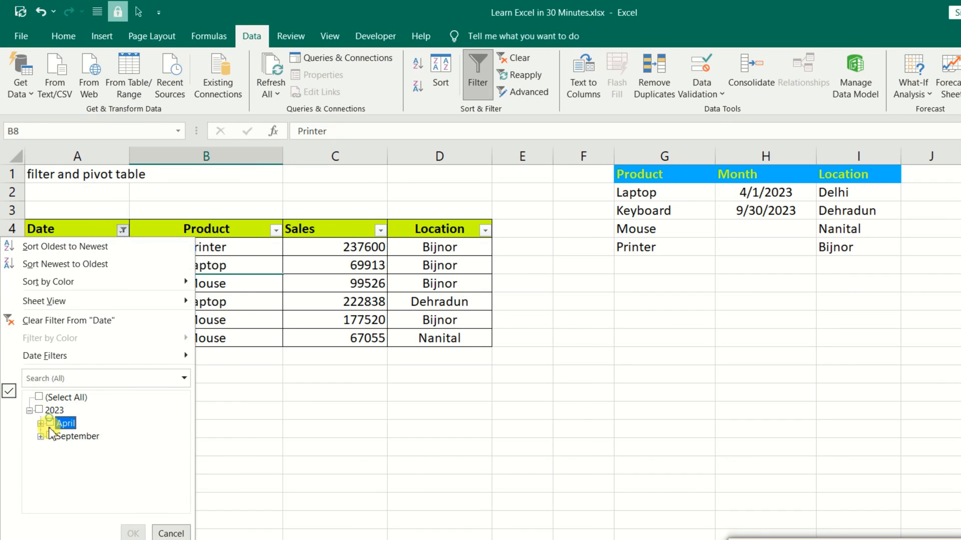
click(51, 437)
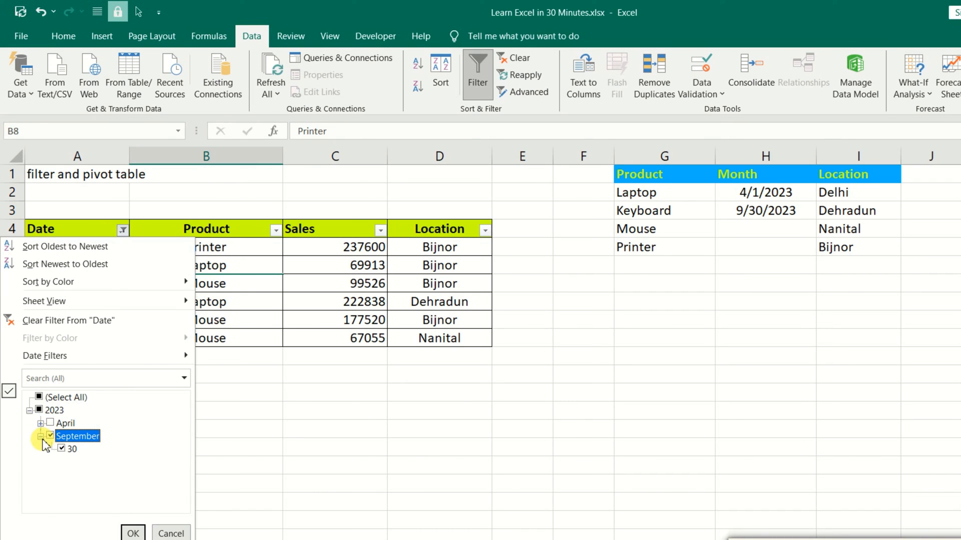
click(133, 533)
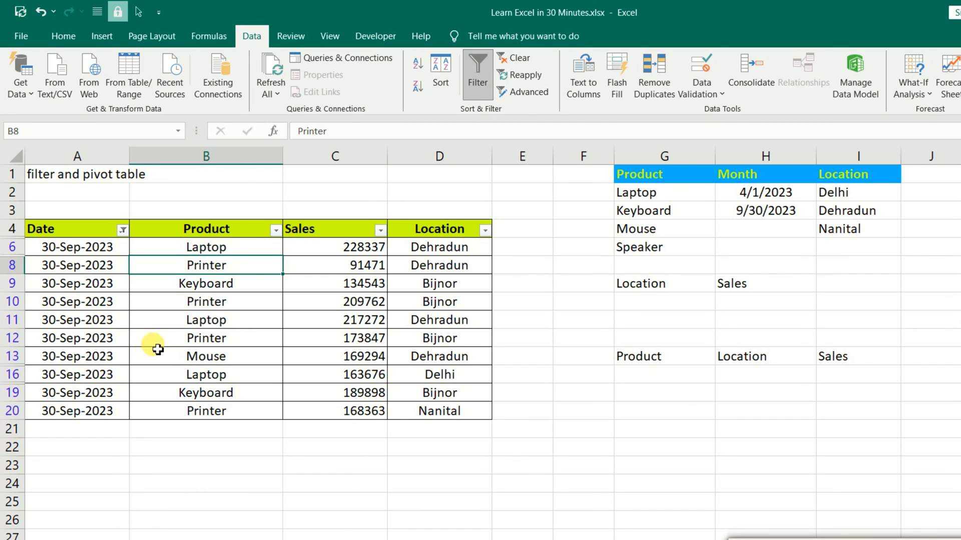
click(123, 230)
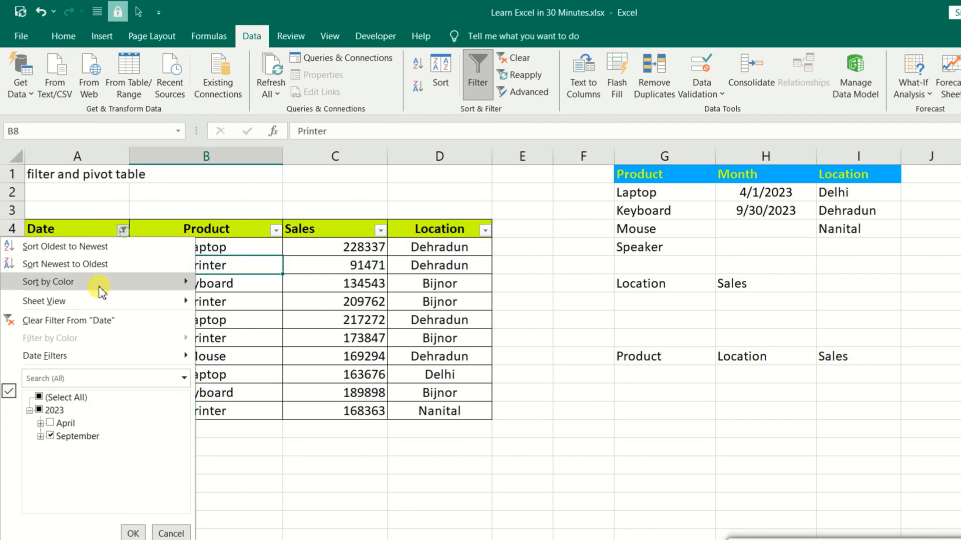
click(75, 321)
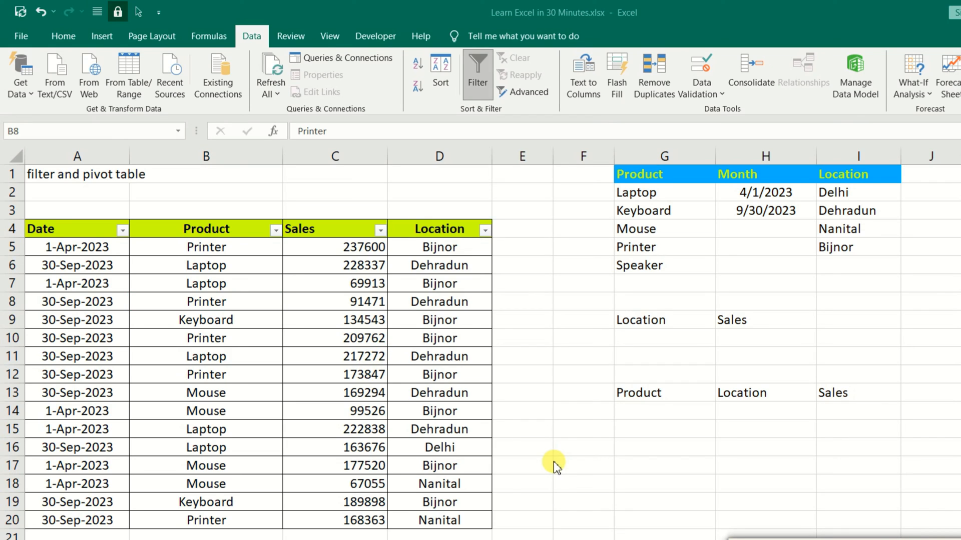
click(226, 376)
drag(236, 247, 233, 518)
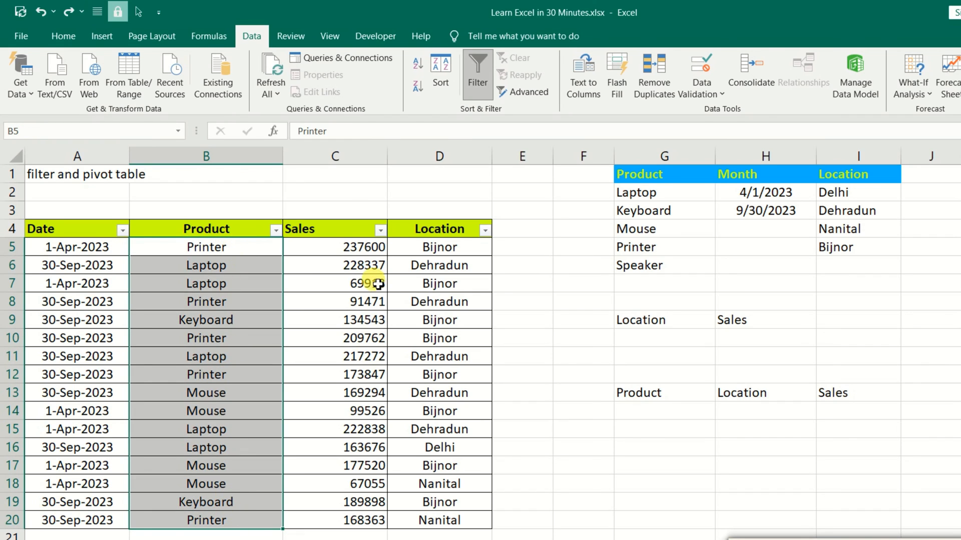
drag(644, 191, 647, 268)
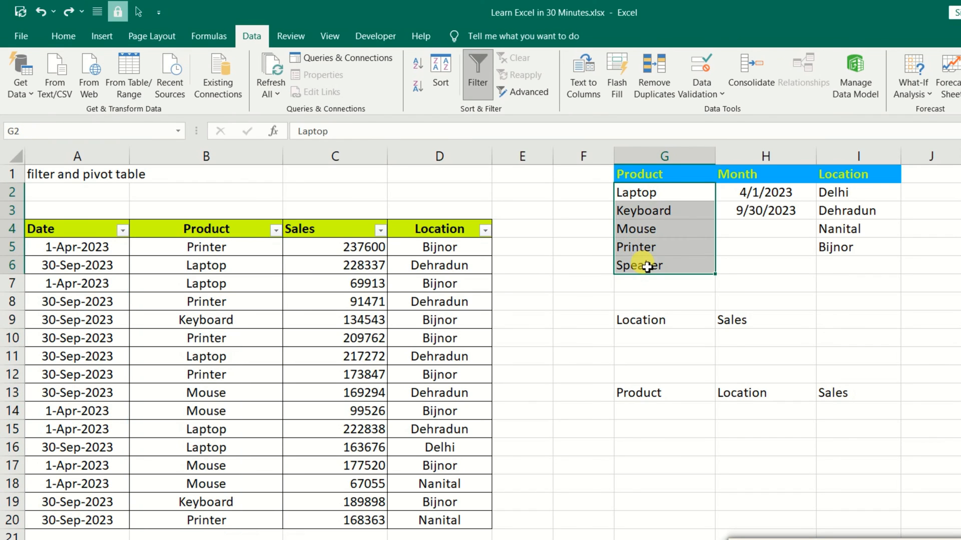
drag(643, 194, 656, 269)
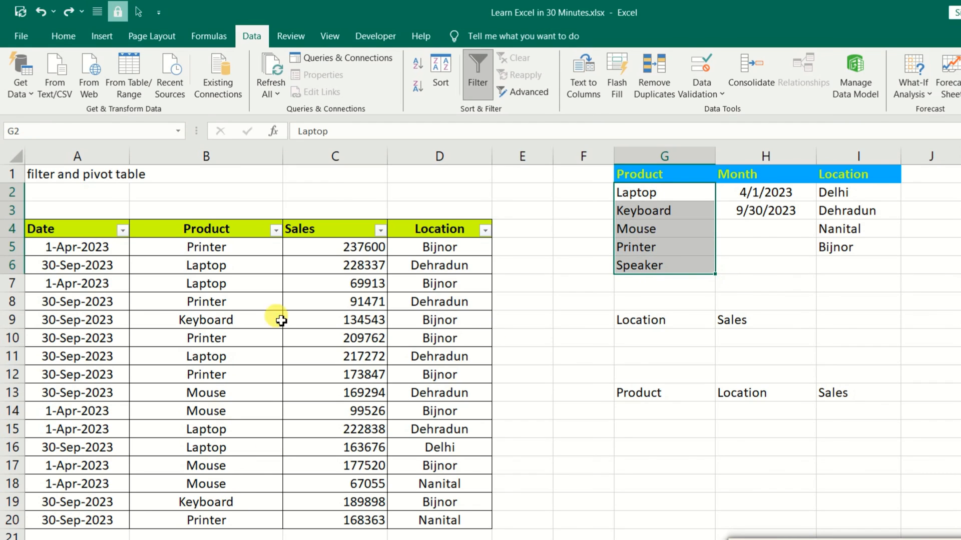
click(233, 268)
click(234, 283)
click(235, 301)
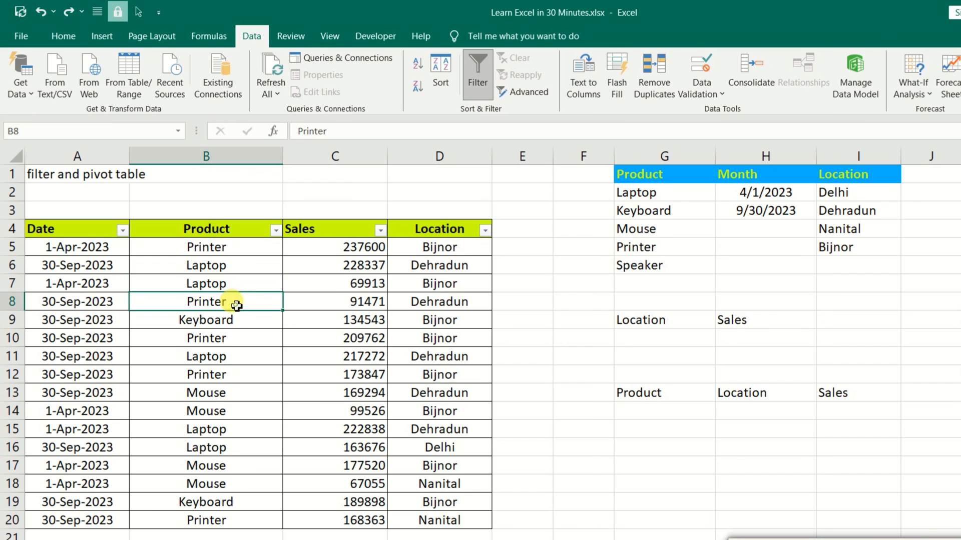
Apply list data validation to the product cells B5:B20, using the product list in G2:G6 as the source
drag(237, 247, 237, 523)
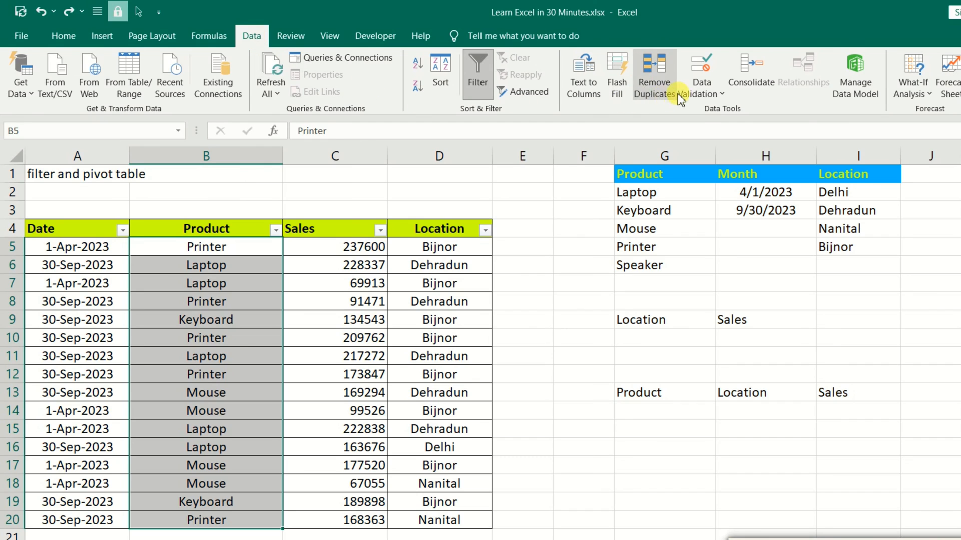
click(697, 93)
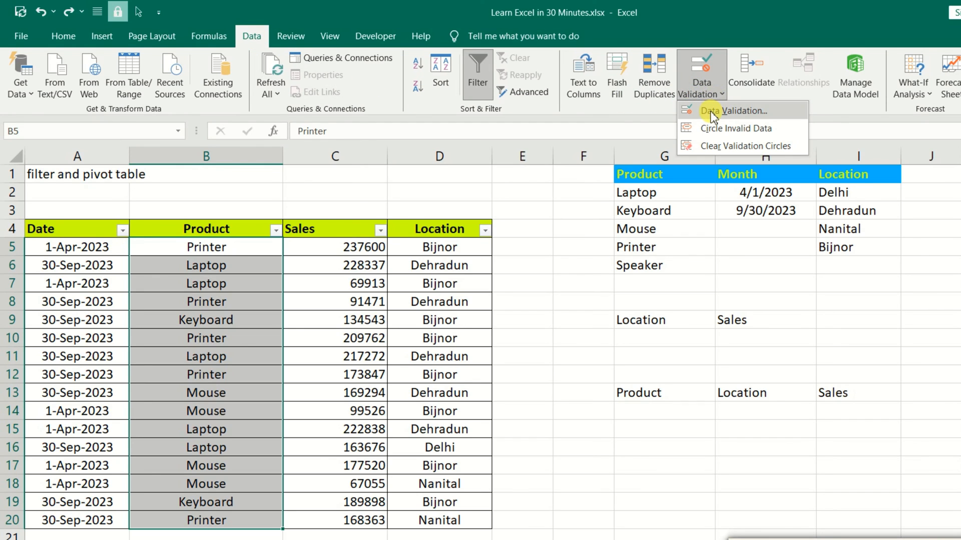
click(711, 113)
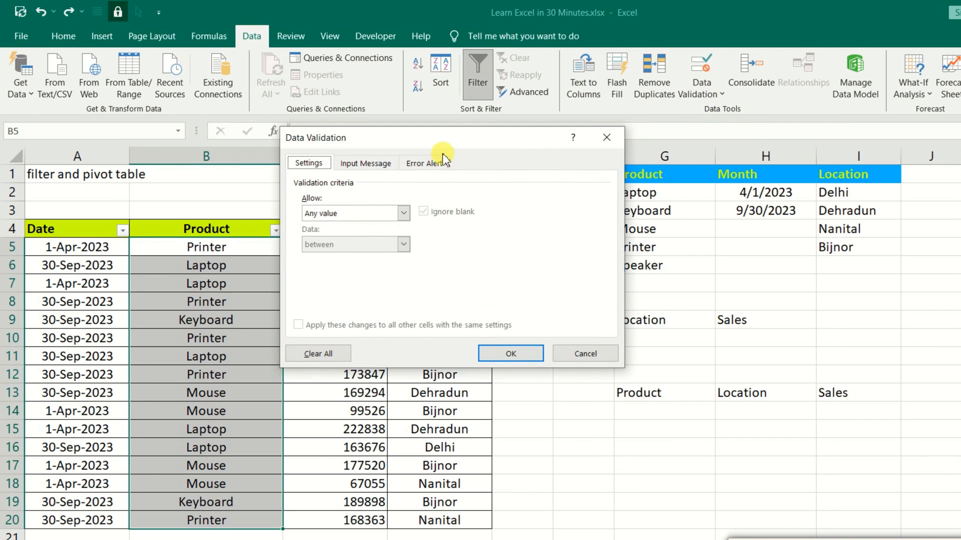
drag(443, 133, 373, 43)
click(314, 117)
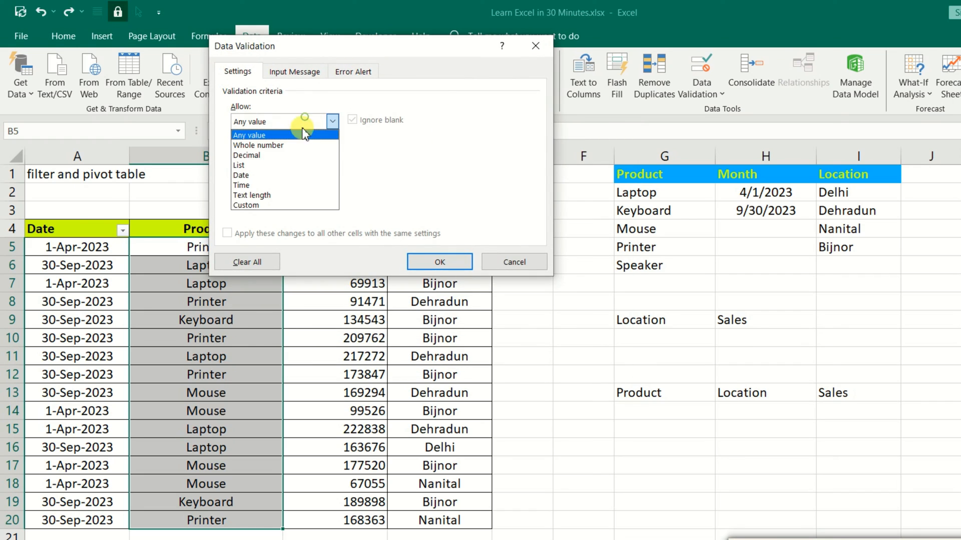
click(270, 166)
click(257, 184)
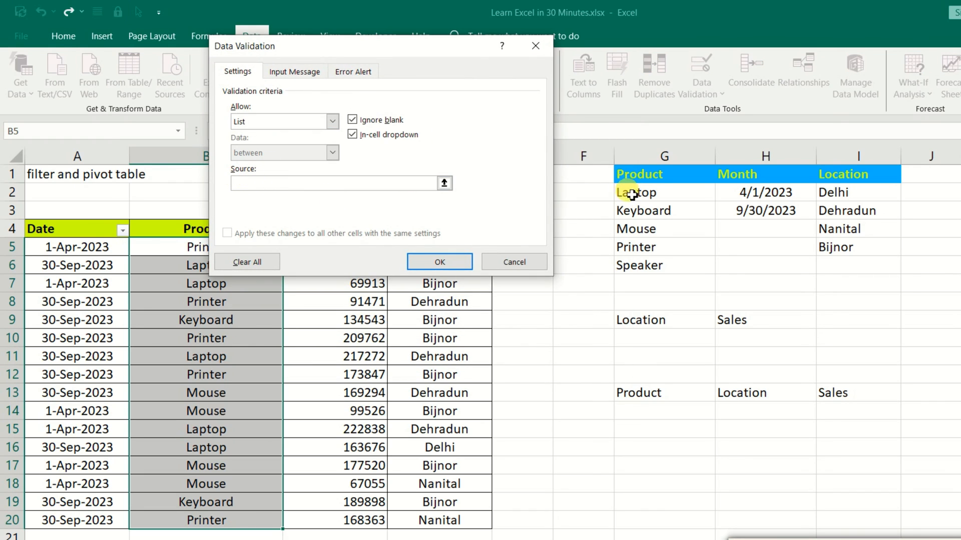
drag(636, 192, 637, 265)
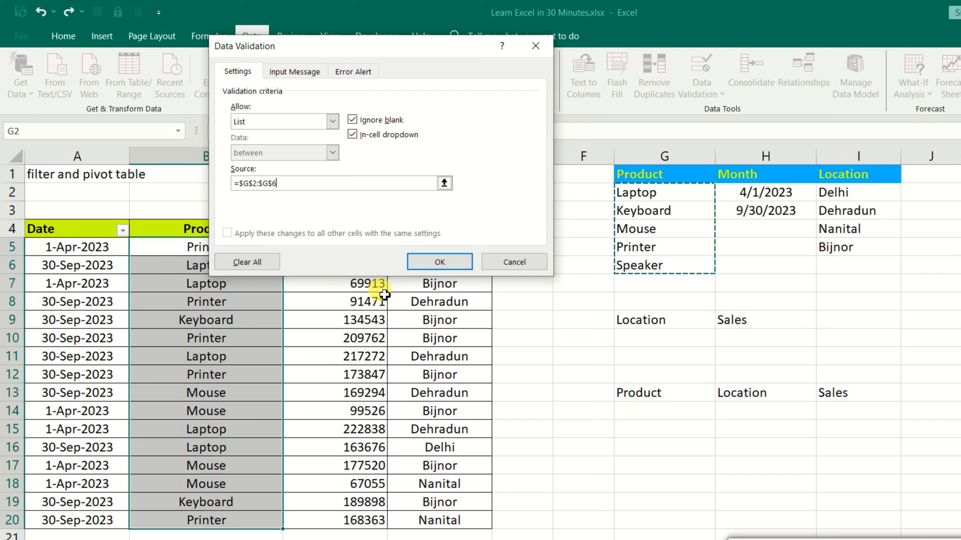
click(435, 262)
Choose Printer and then Laptop from the drop-down list in B9, and set B13 to Keyboard
click(245, 319)
click(291, 322)
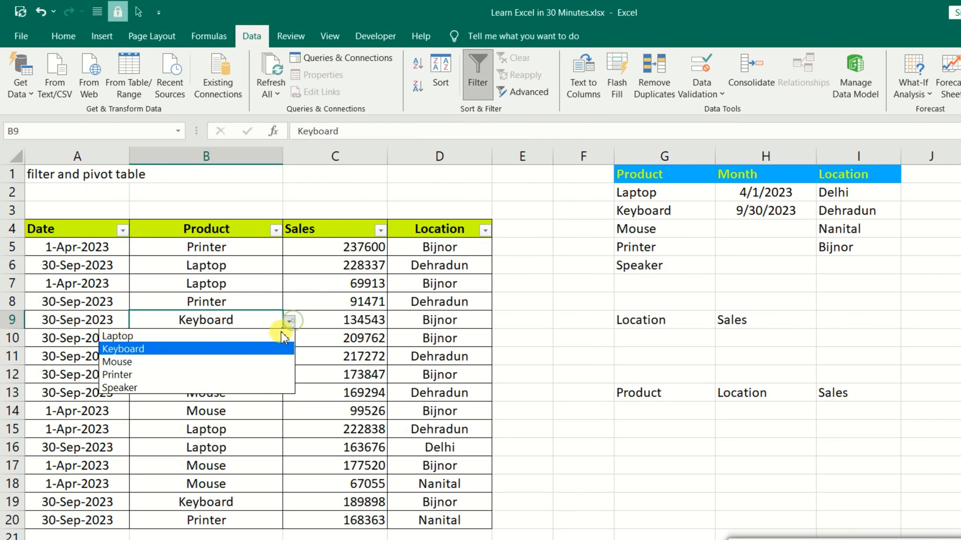
click(264, 375)
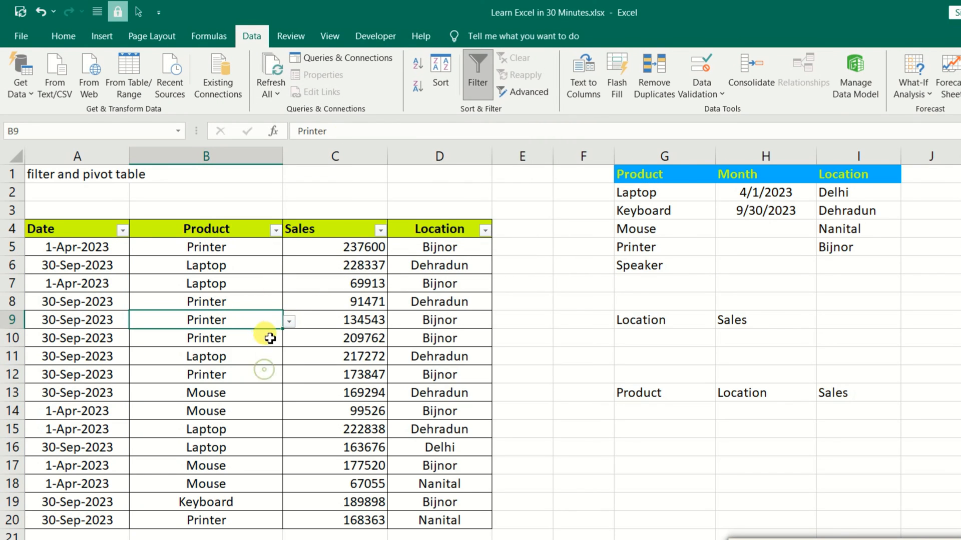
click(289, 321)
click(264, 336)
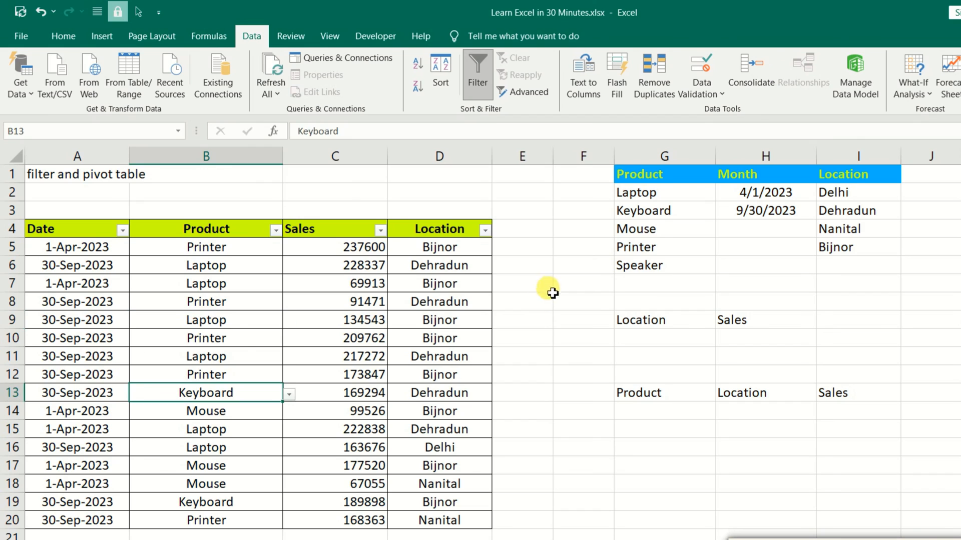
click(552, 292)
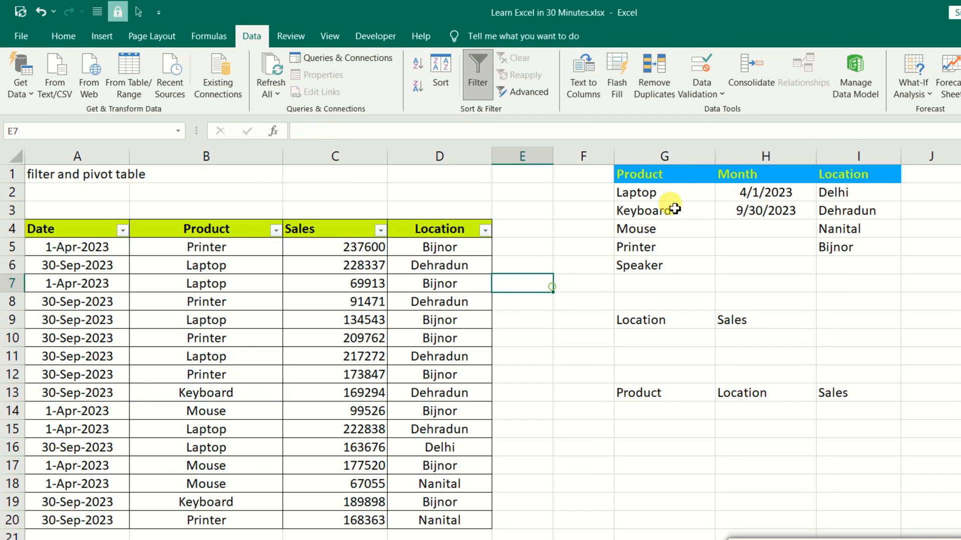
Apply list data validation to the location cells D5:D20, using the location list in I2:I5 as the source
drag(437, 247, 435, 521)
click(695, 92)
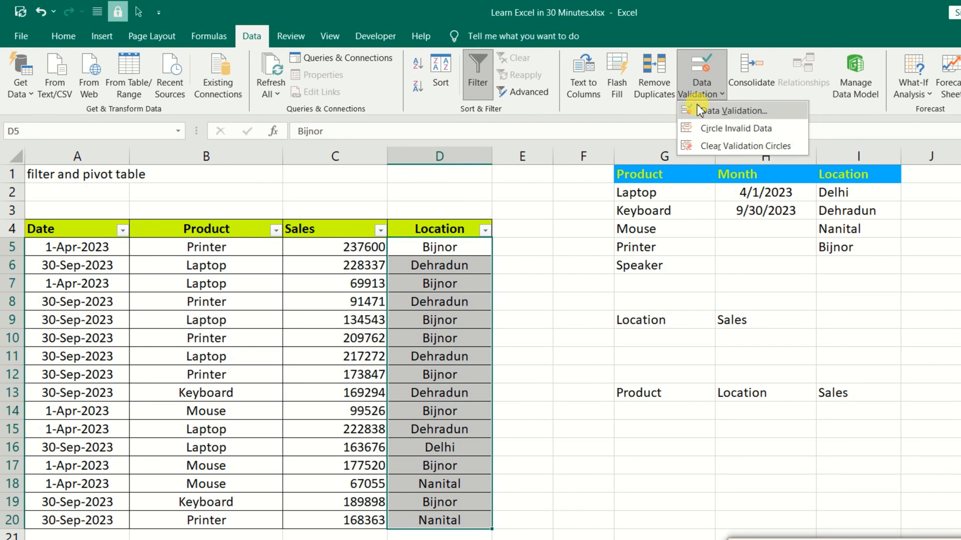
click(720, 110)
click(297, 125)
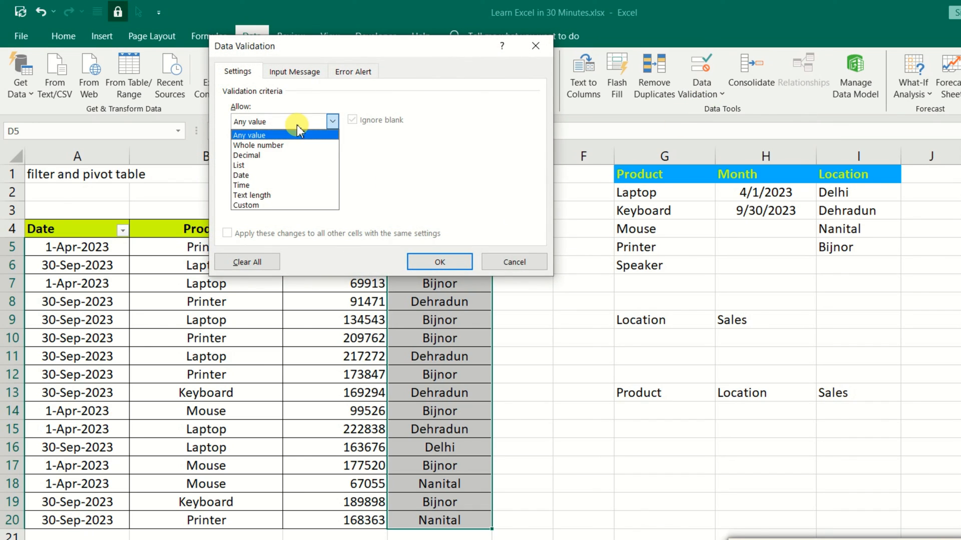
click(274, 173)
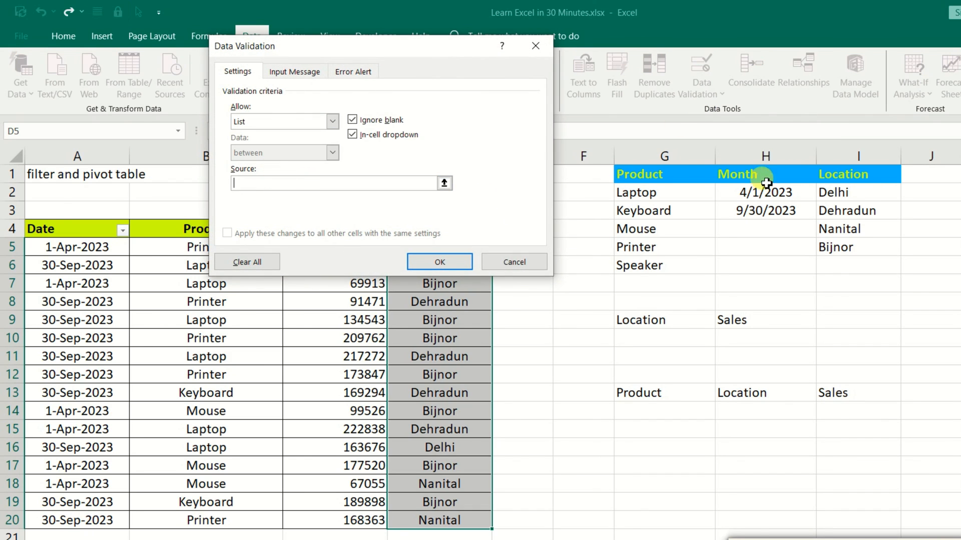
drag(843, 192, 842, 236)
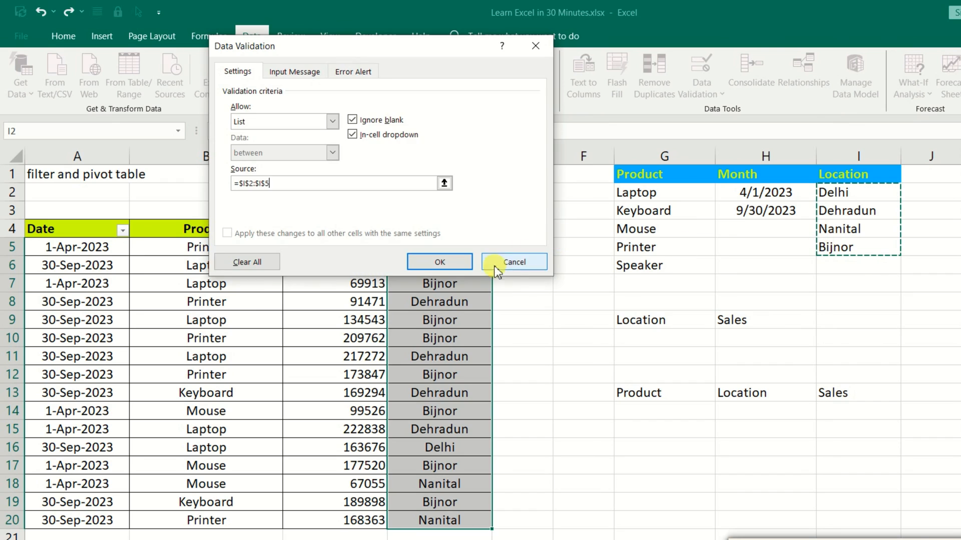
click(465, 261)
click(400, 389)
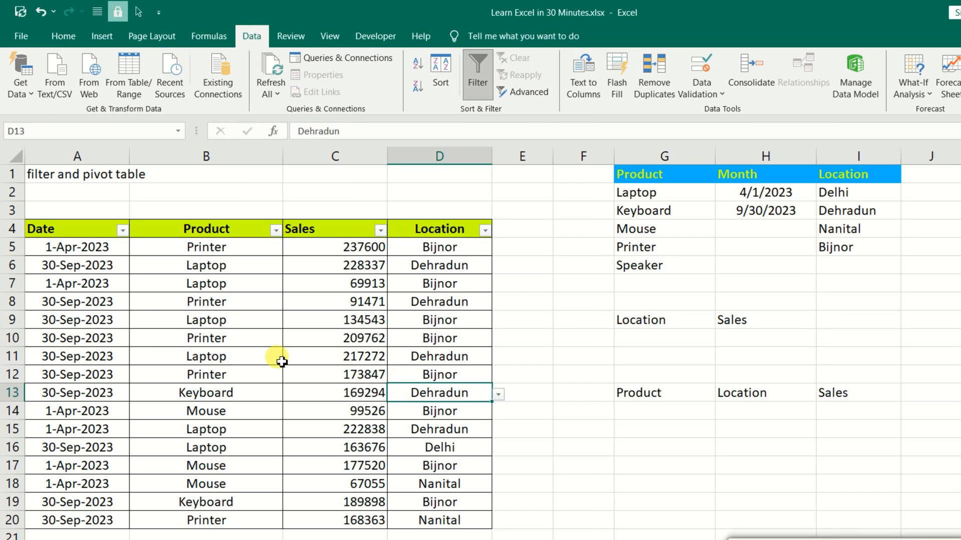
Insert a PivotTable on a new worksheet, using the sales table A4:D20 as the source range
drag(100, 233, 448, 523)
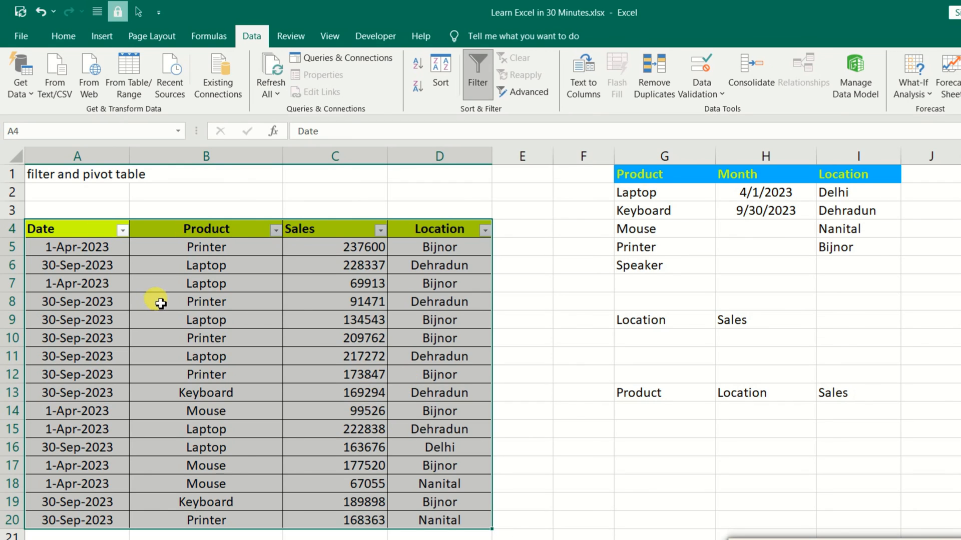
click(106, 39)
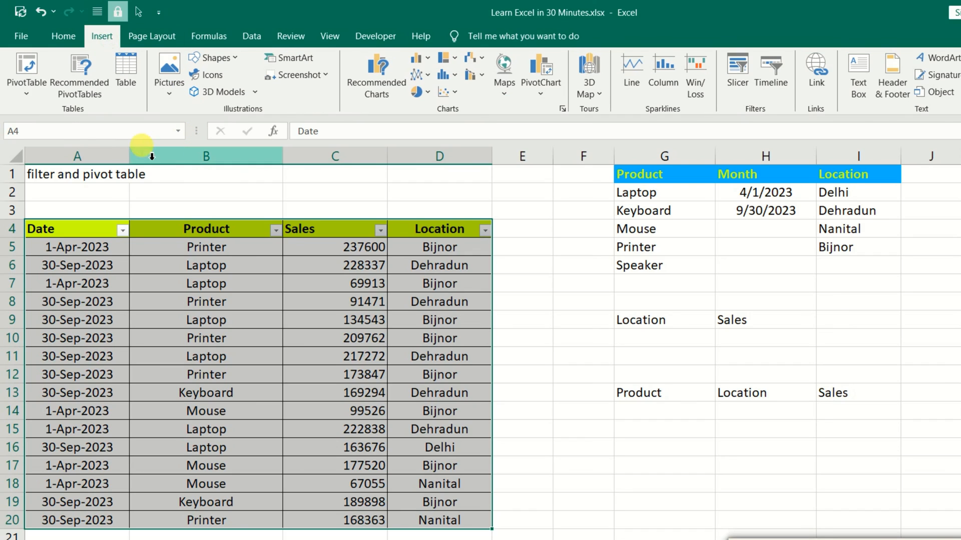
click(27, 95)
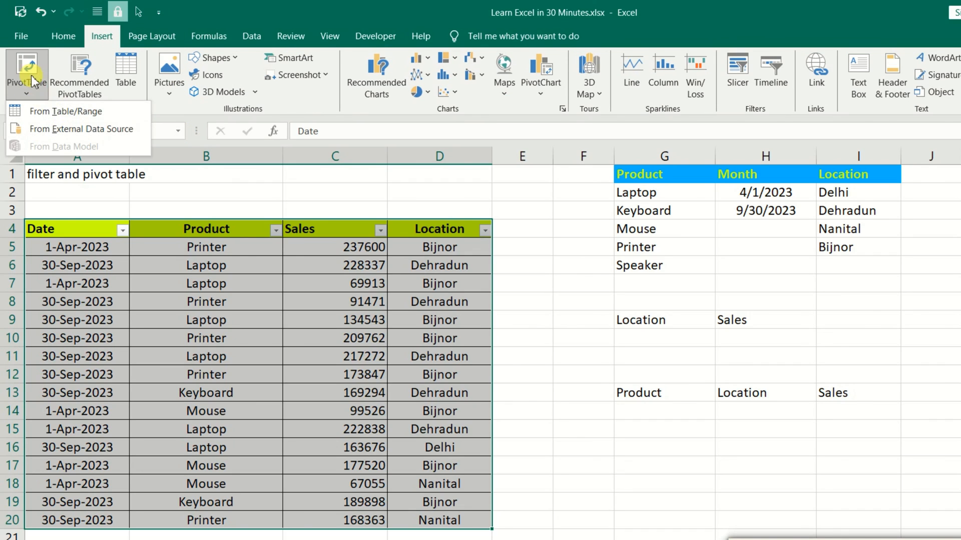
key(t)
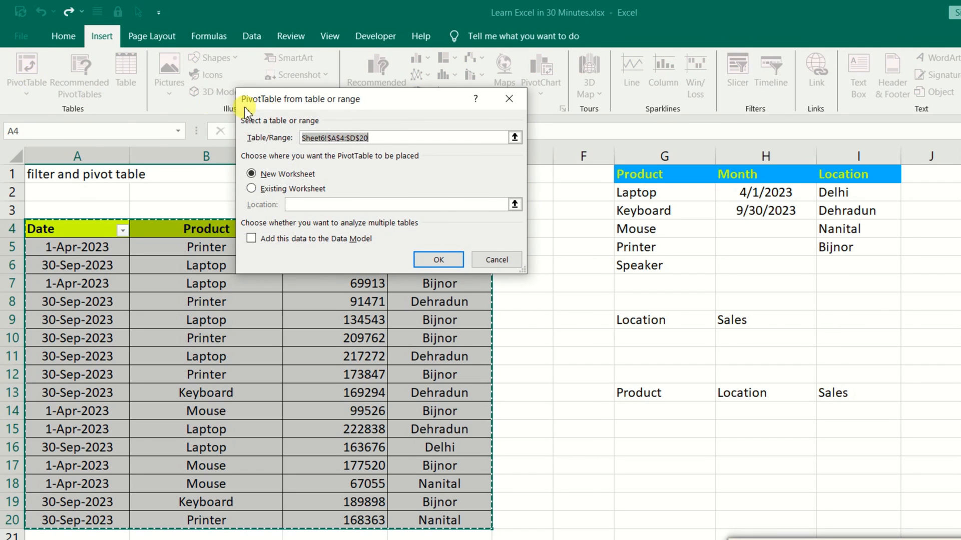
drag(245, 111, 580, 166)
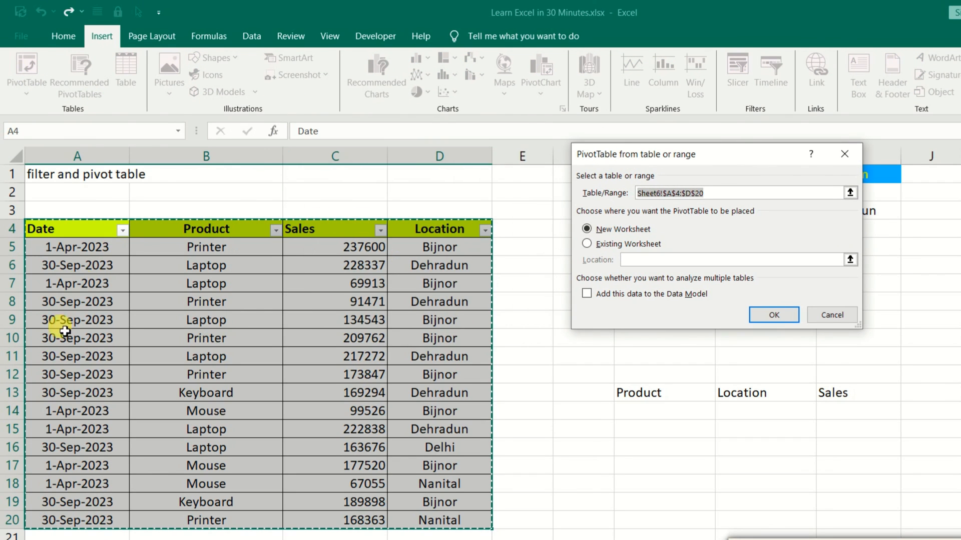
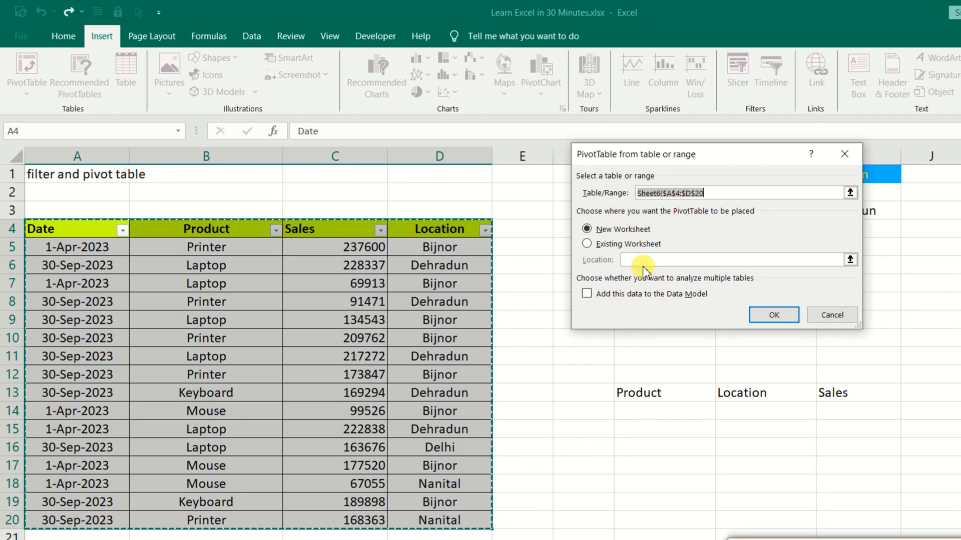
click(645, 246)
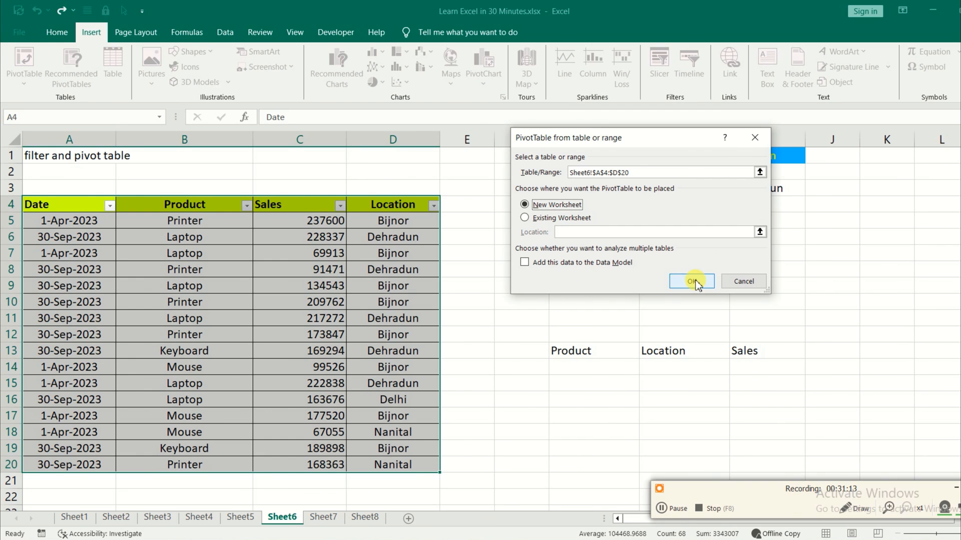
click(773, 315)
Add Sales as the summed values and Location as the column field of the new PivotTable
click(332, 263)
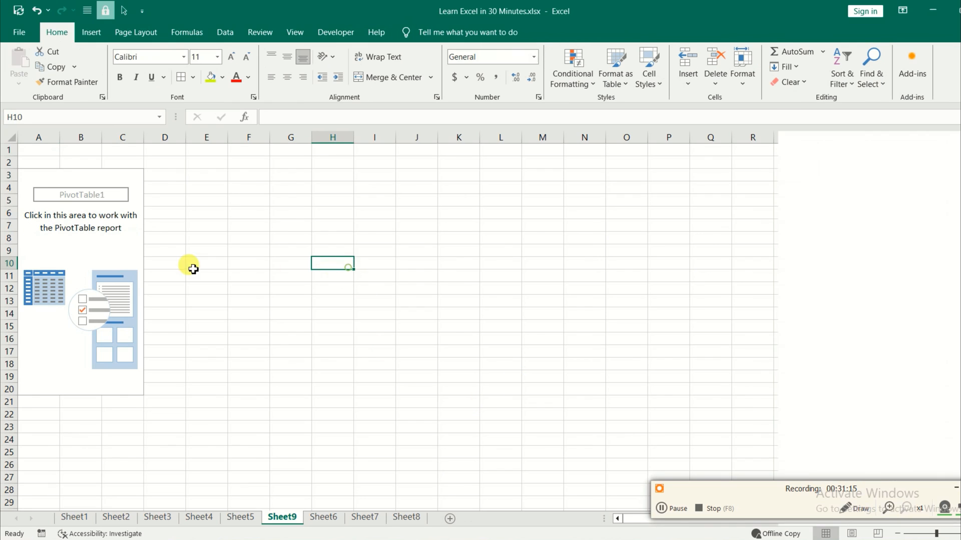
click(113, 237)
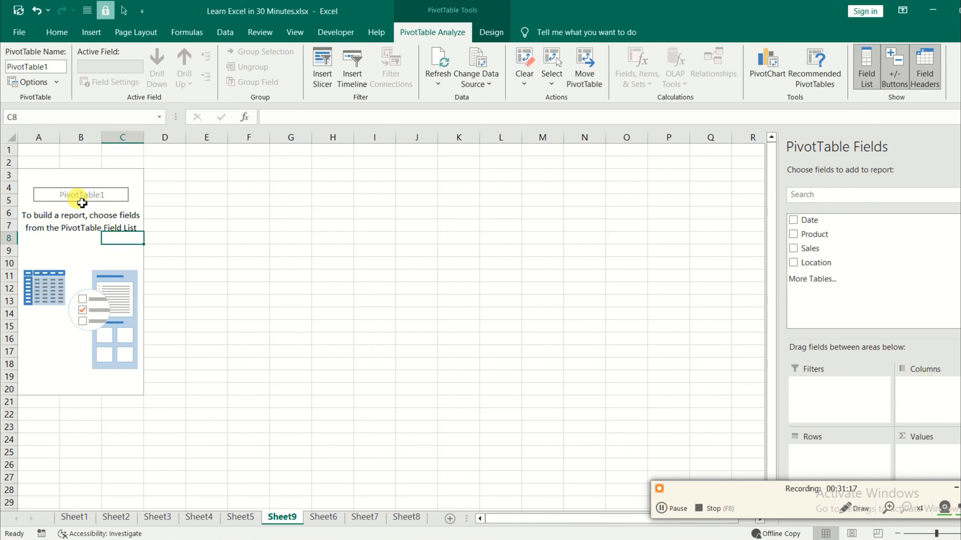
drag(716, 489, 428, 506)
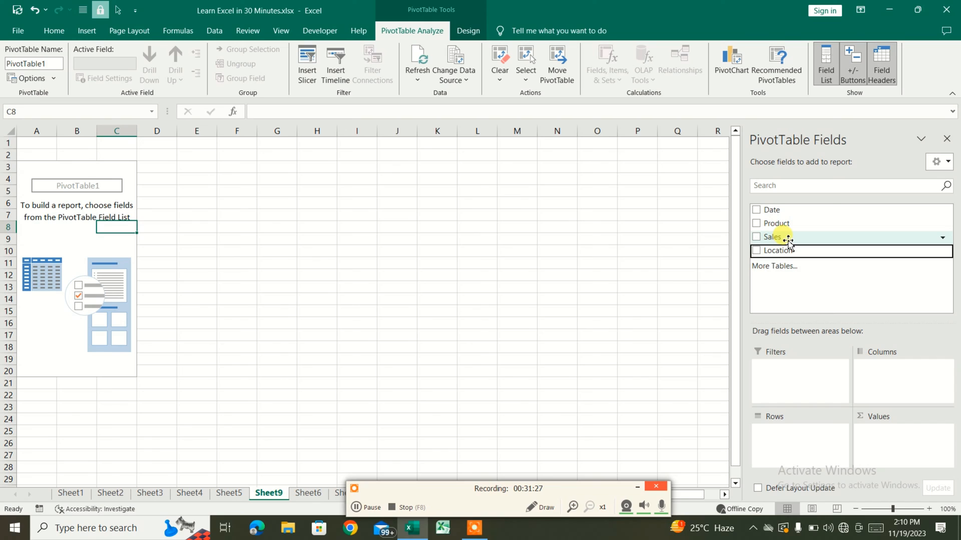
click(788, 239)
drag(788, 240, 875, 439)
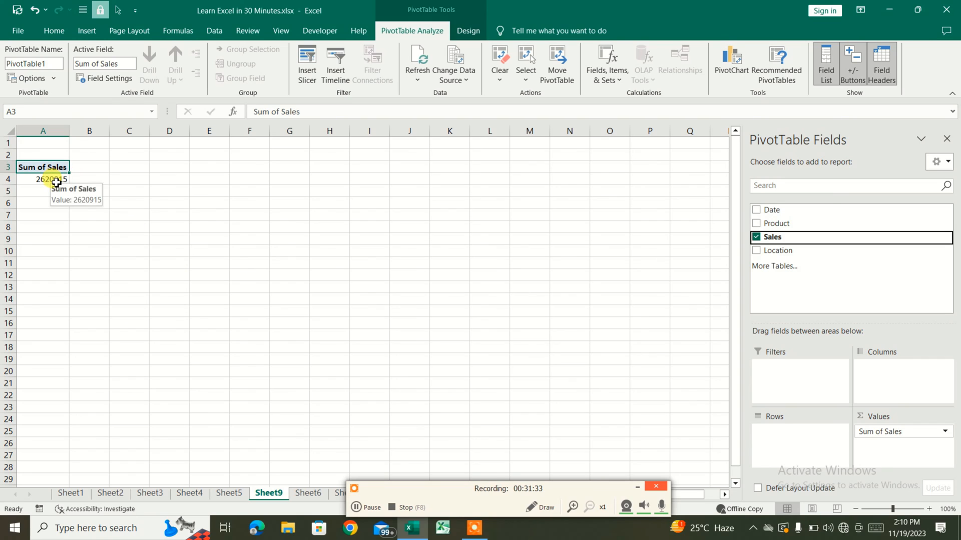
drag(774, 250, 861, 371)
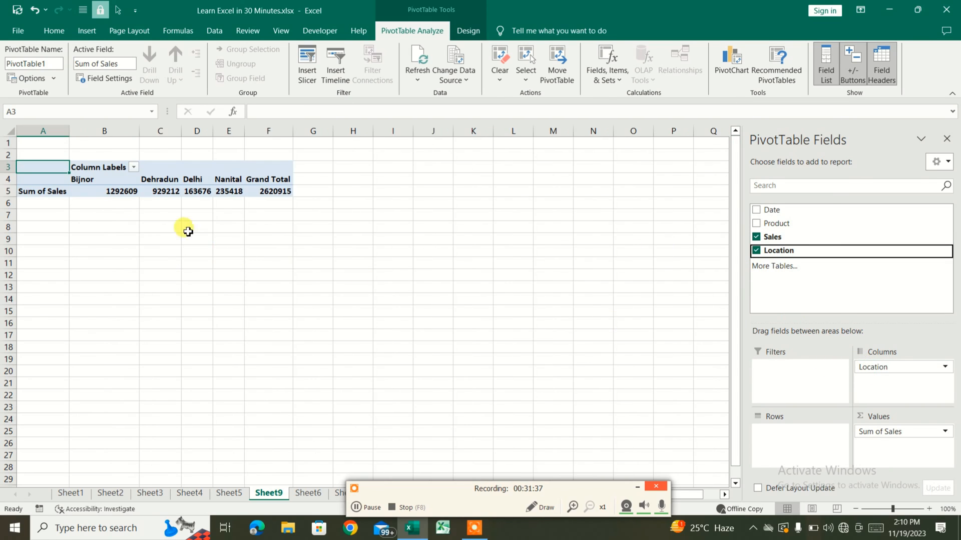
click(111, 182)
click(167, 182)
click(203, 181)
click(226, 181)
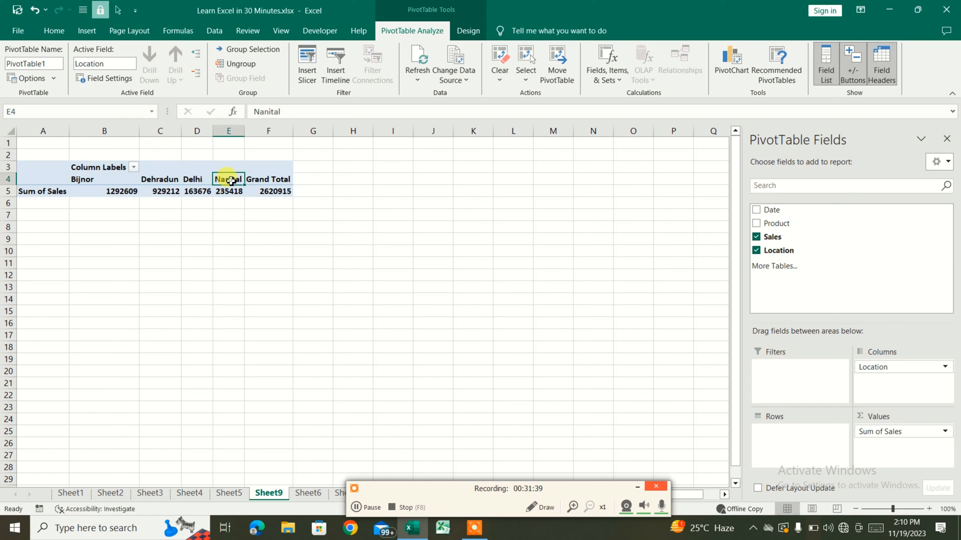
Add Product to the PivotTable's rows and move Location from the columns to the rows, above Product
drag(768, 224, 796, 438)
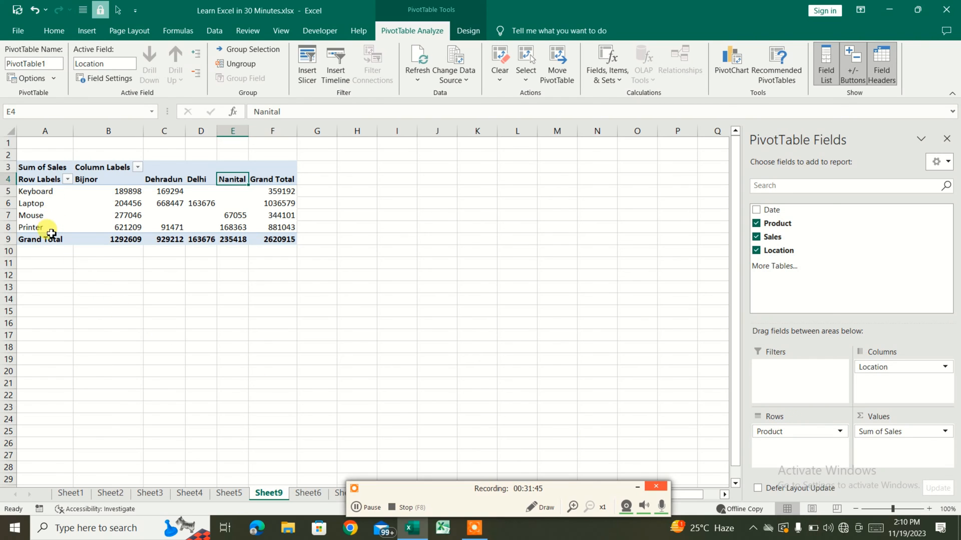
drag(886, 370, 741, 435)
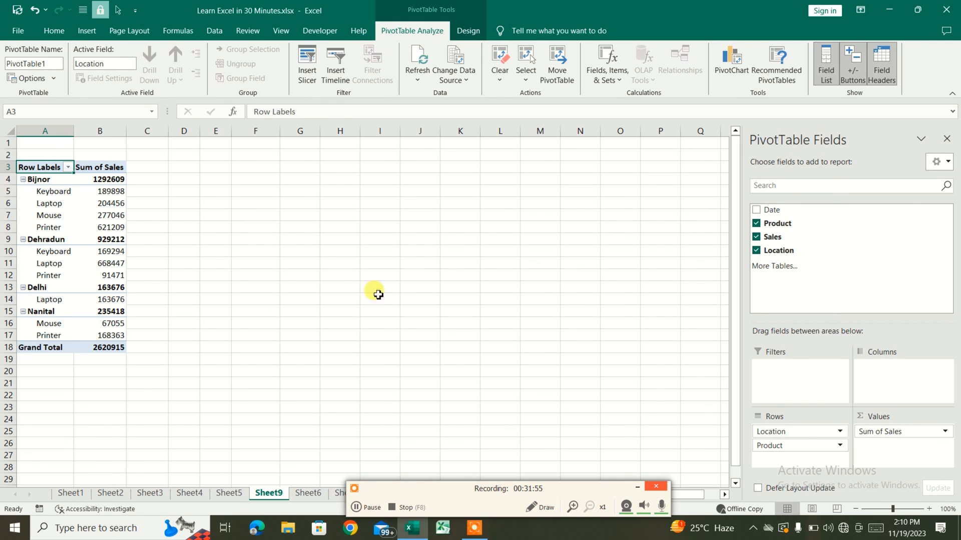
Add Date to the PivotTable, remove its Months and Days fields, and place Date as the first row field
drag(780, 235, 880, 370)
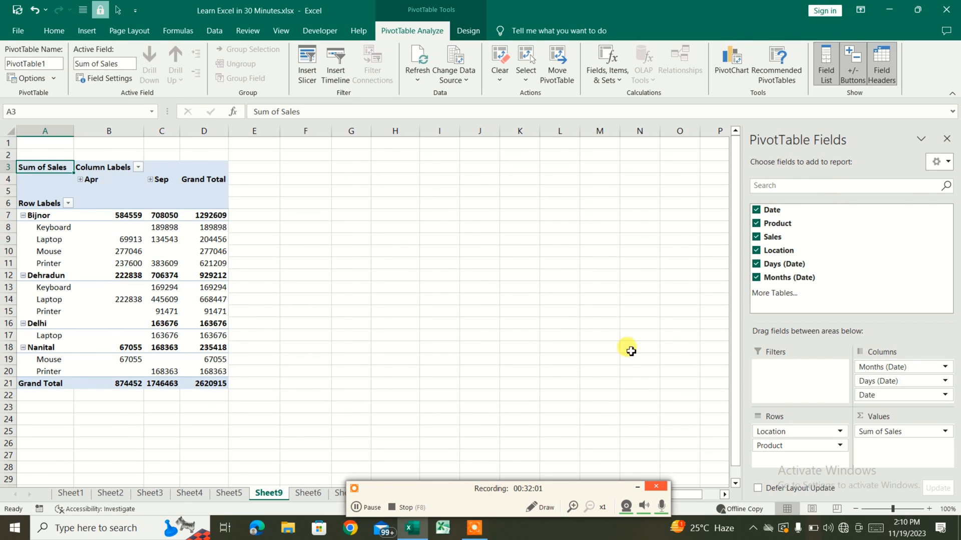
drag(873, 399, 773, 380)
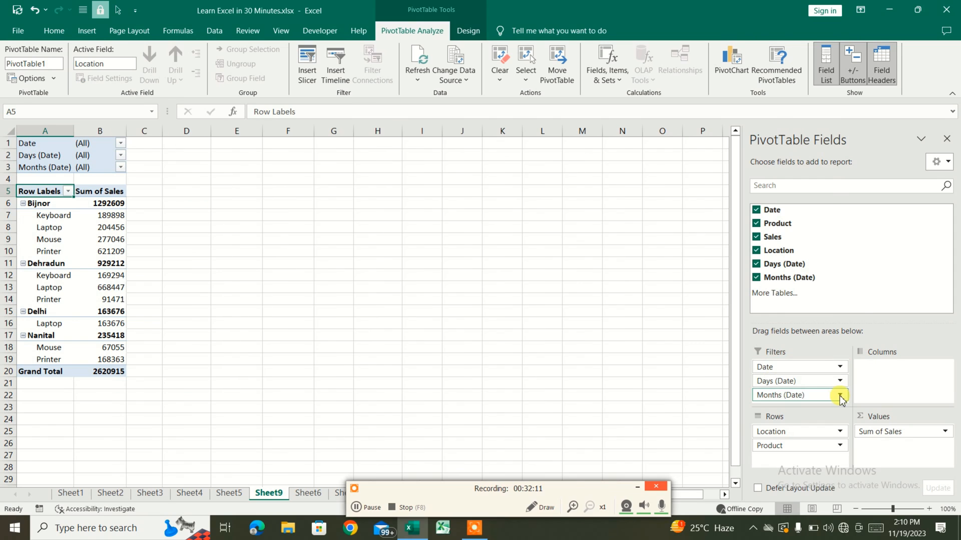
click(840, 395)
click(803, 371)
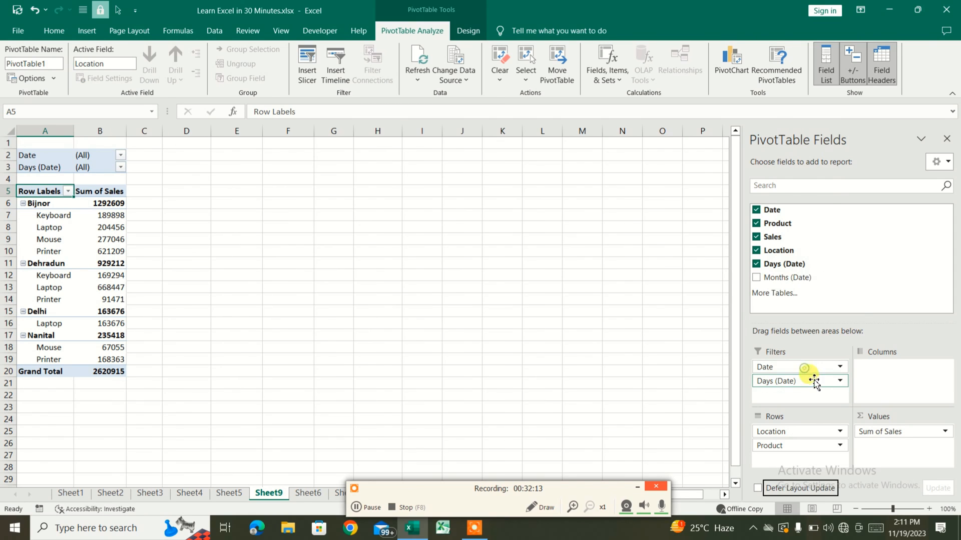
click(840, 381)
click(799, 359)
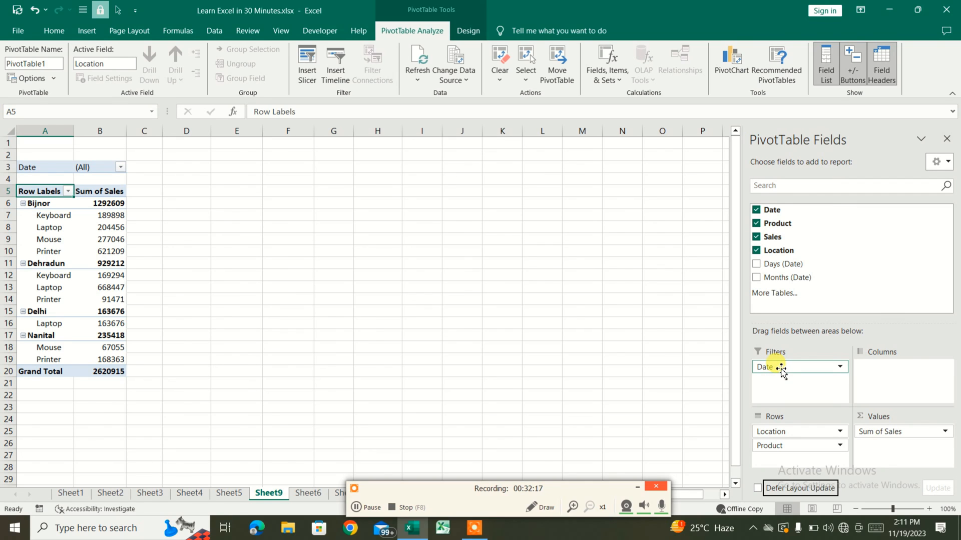
drag(761, 367, 761, 430)
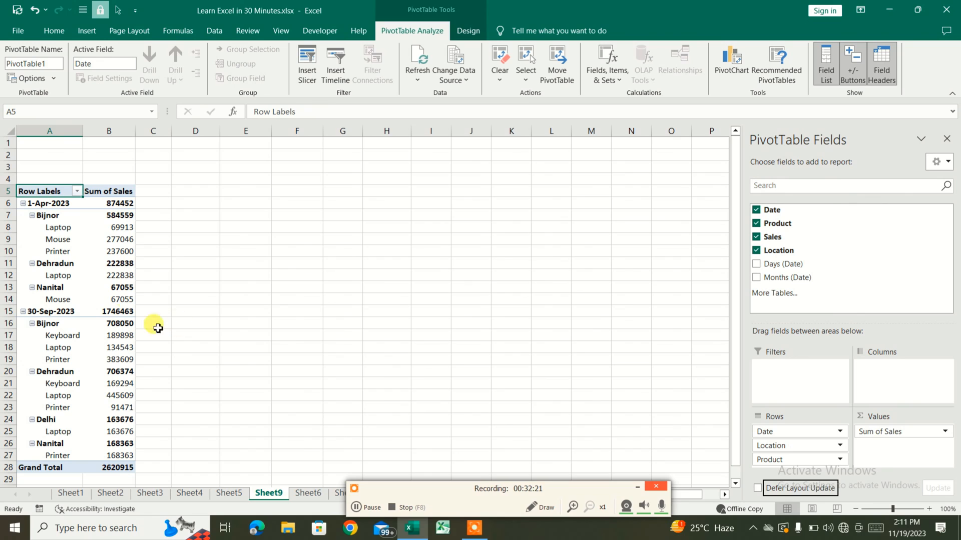
Group the PivotTable's date row labels by Months only
click(30, 202)
right_click(59, 204)
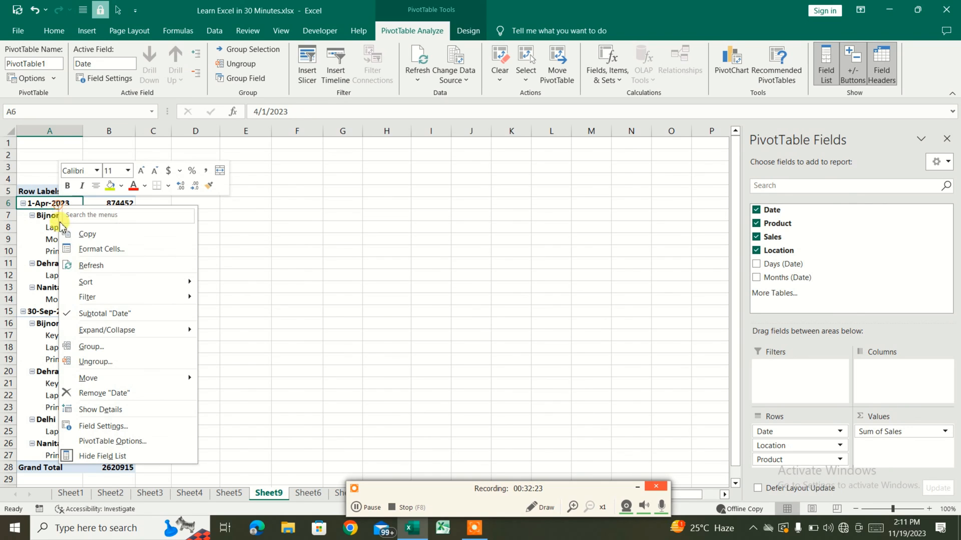
click(107, 351)
drag(123, 257, 390, 176)
click(323, 273)
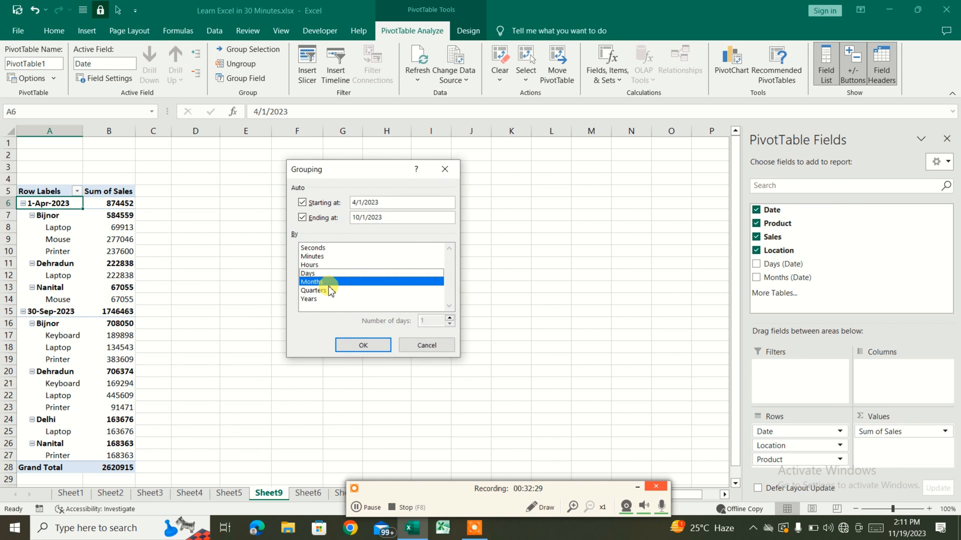
click(364, 345)
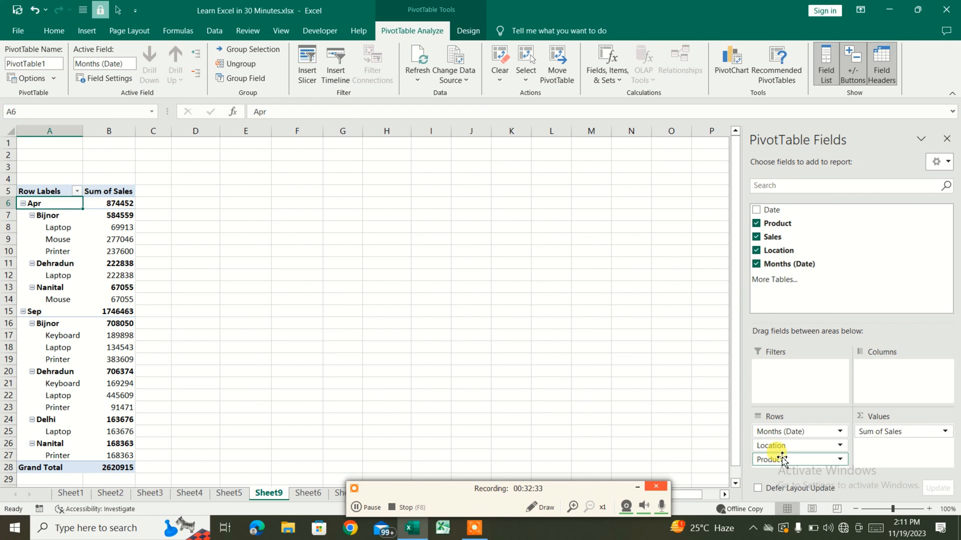
Move Location from the PivotTable's rows to its report filter, keeping months and products as rows
drag(784, 452, 801, 380)
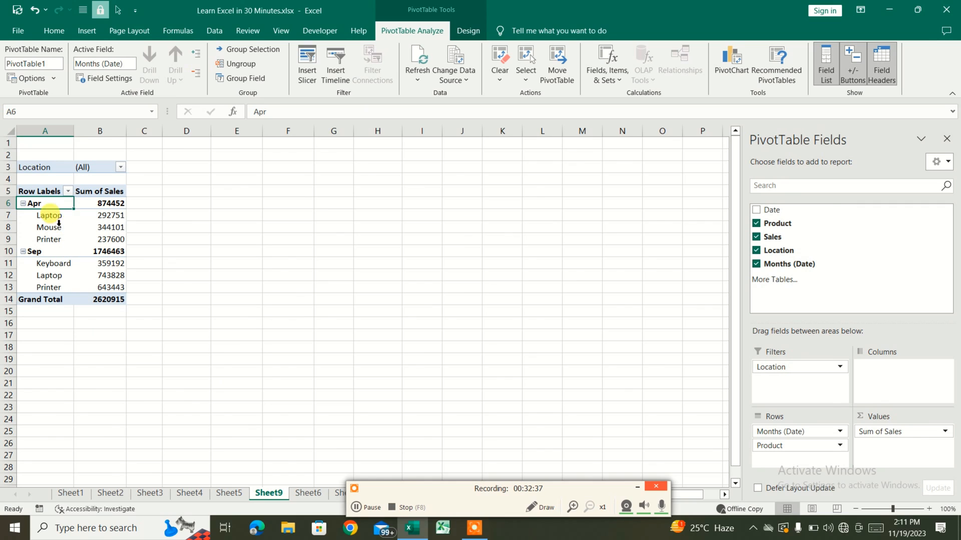
click(49, 266)
click(51, 283)
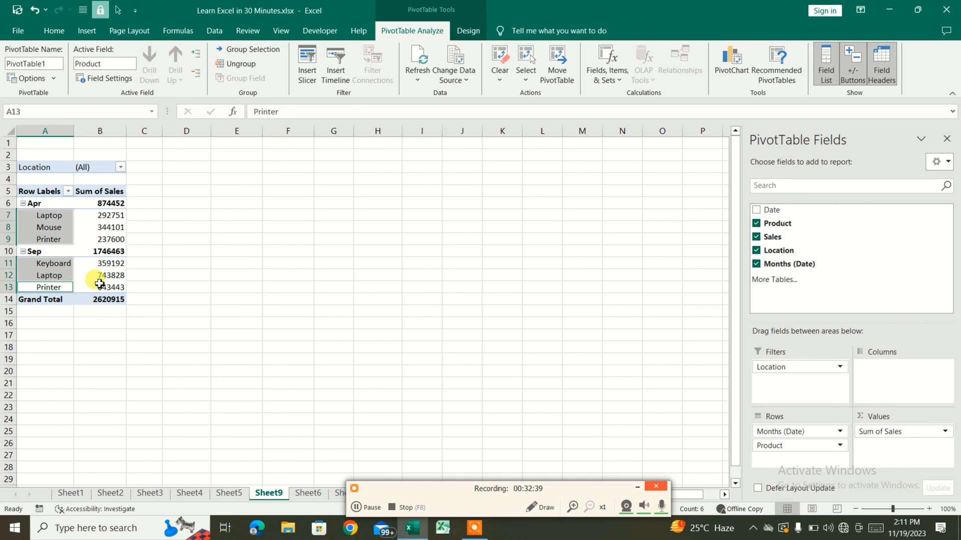
click(102, 279)
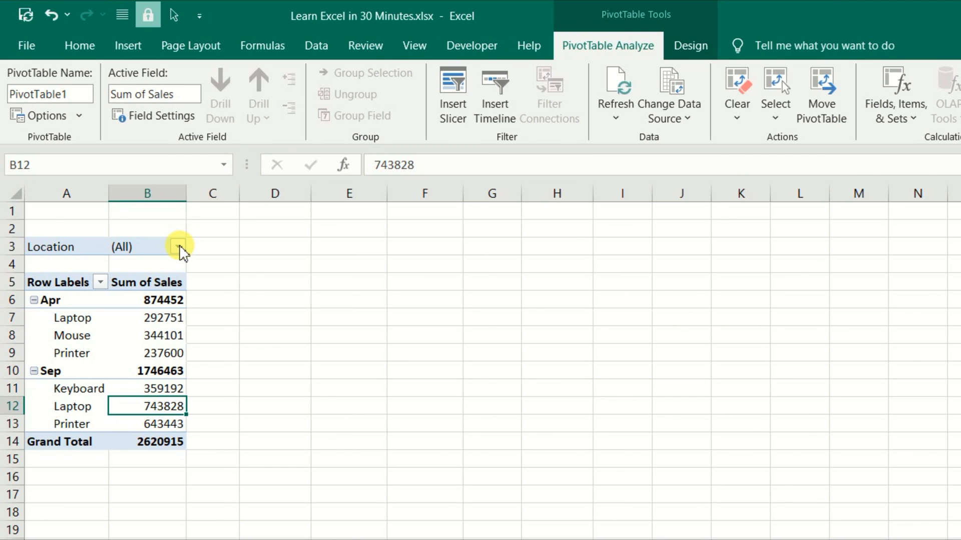
Filter the PivotTable's Location to Bijnor, switch it to Dehradun, and reset it to all locations
click(178, 247)
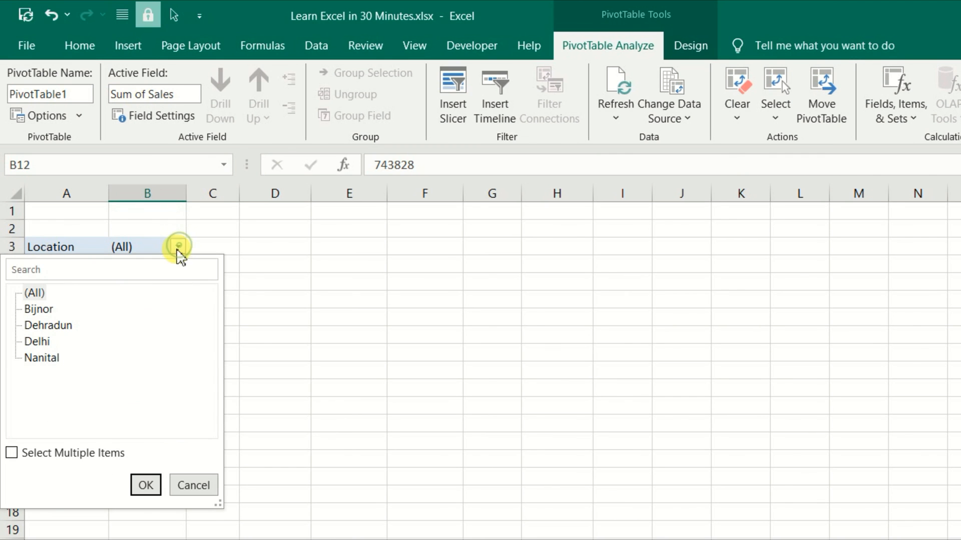
click(36, 308)
click(142, 484)
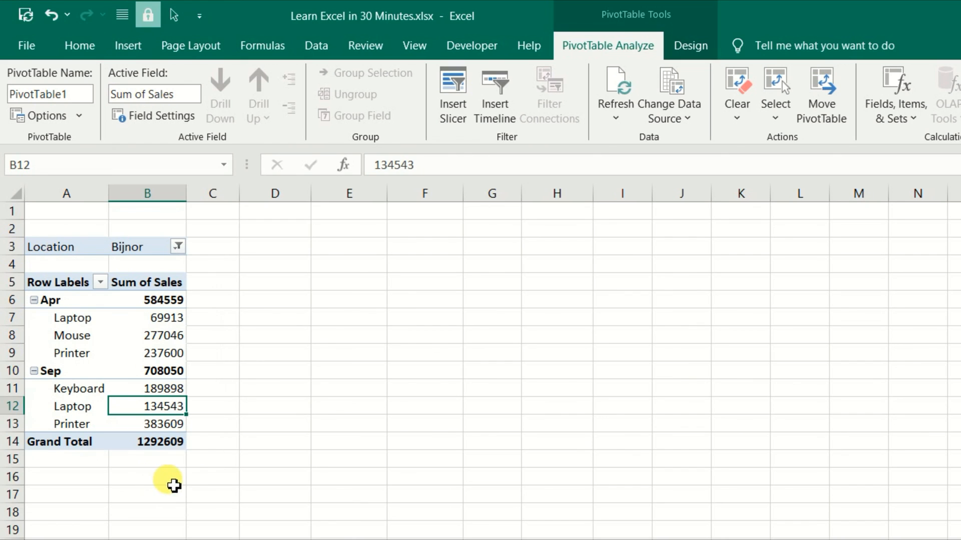
click(178, 246)
click(59, 325)
click(142, 485)
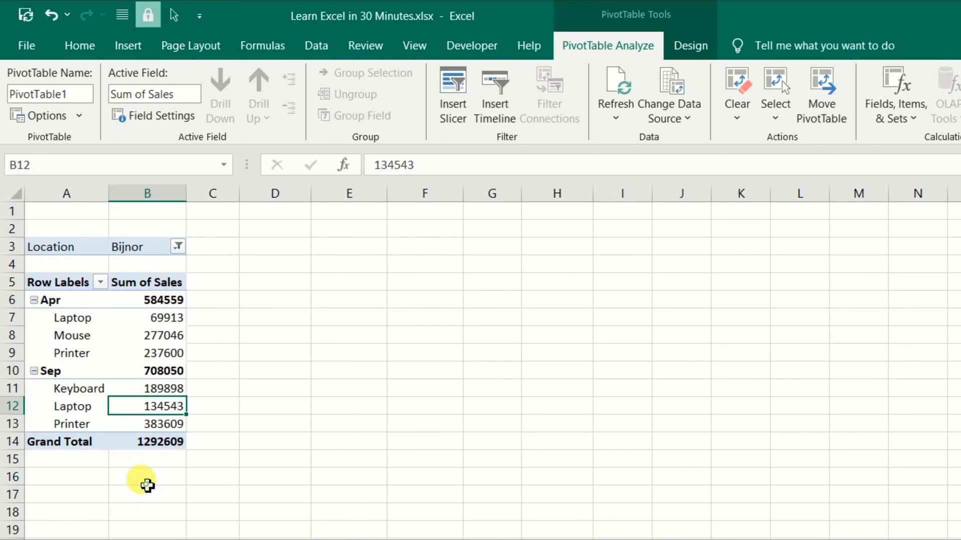
click(177, 246)
click(36, 294)
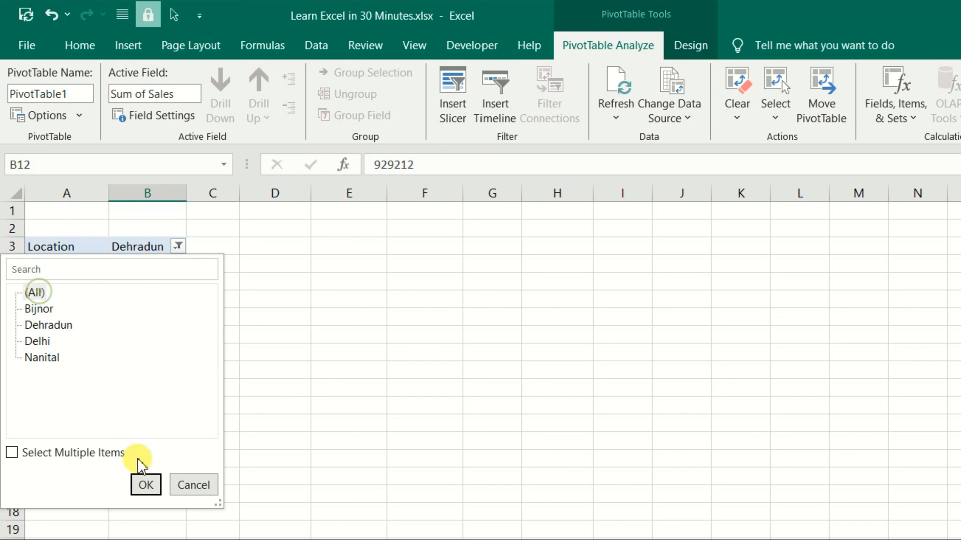
click(139, 484)
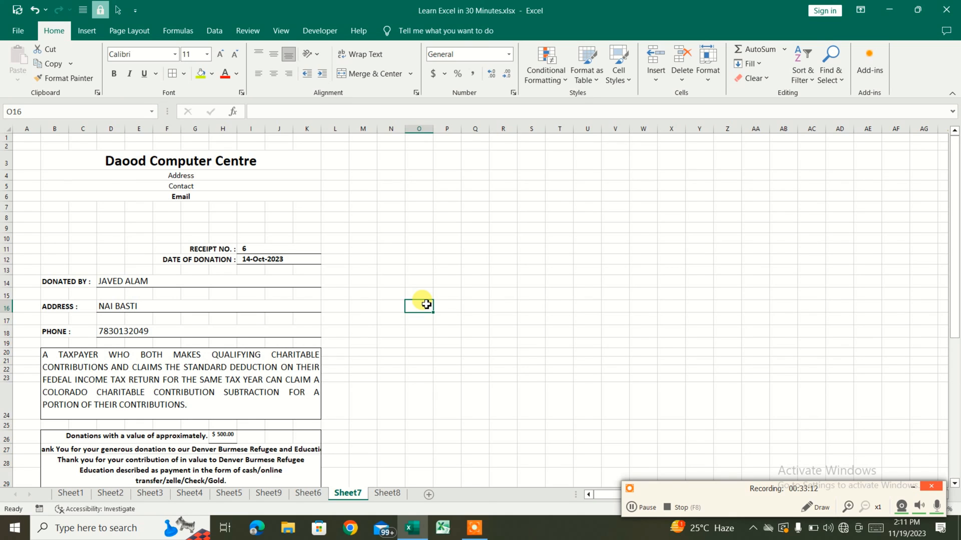
Set the paper size of the donation receipt on Sheet7 to A5
drag(721, 493, 720, 225)
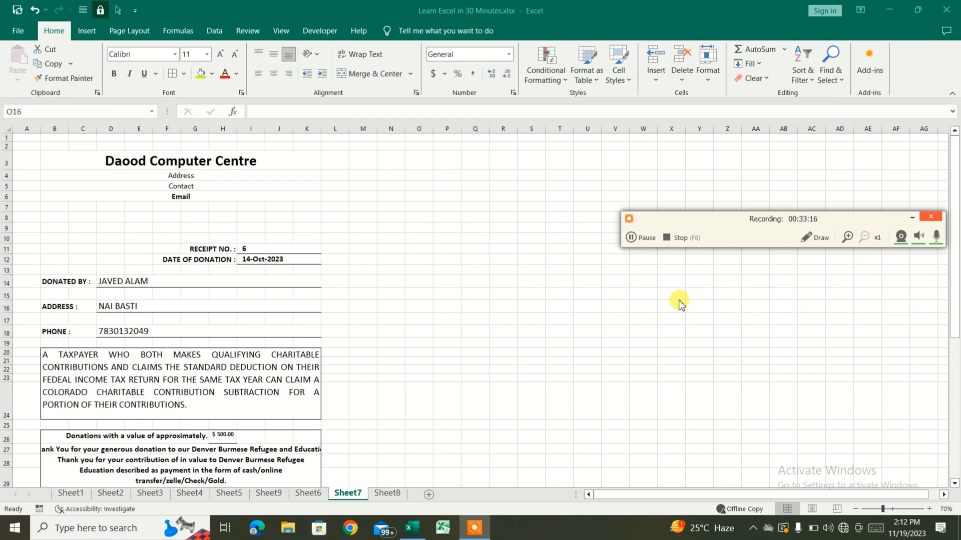
click(129, 31)
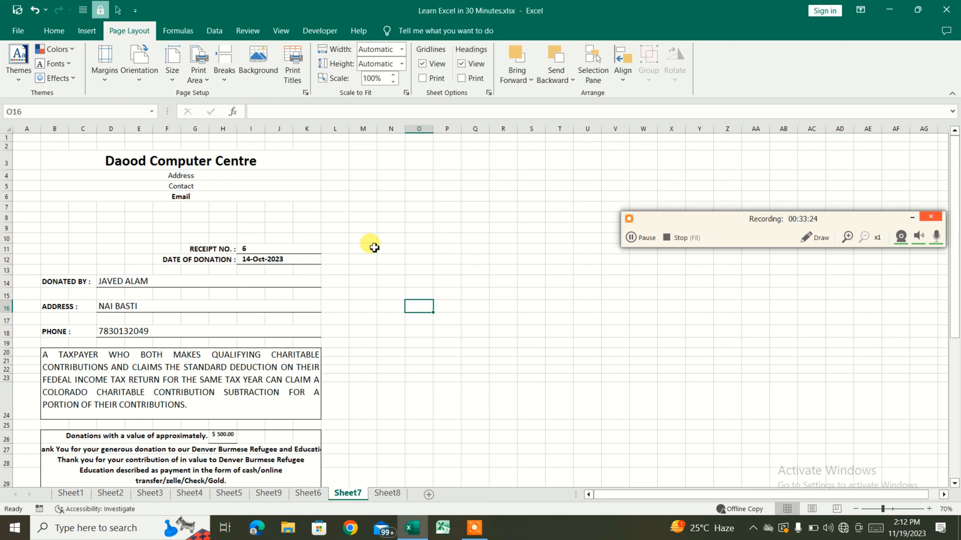
click(165, 84)
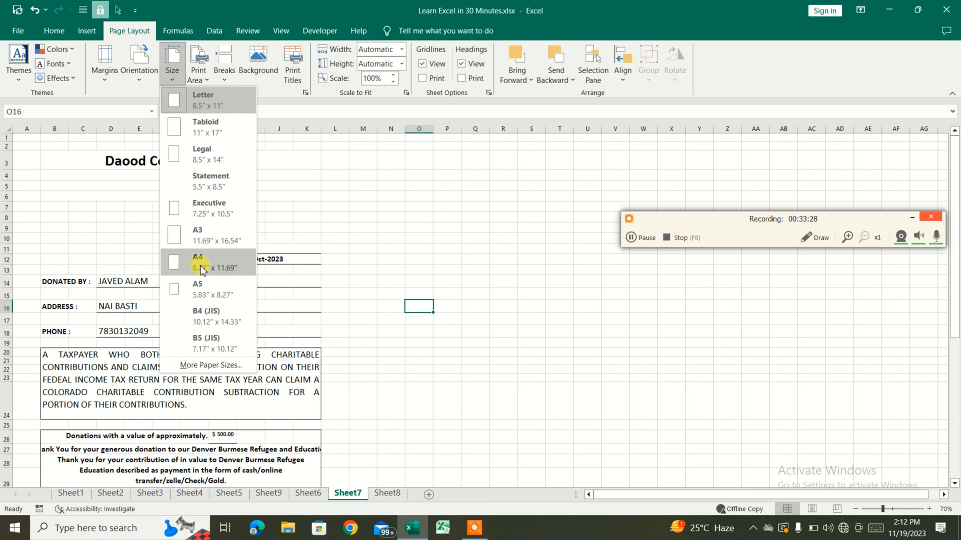
click(201, 294)
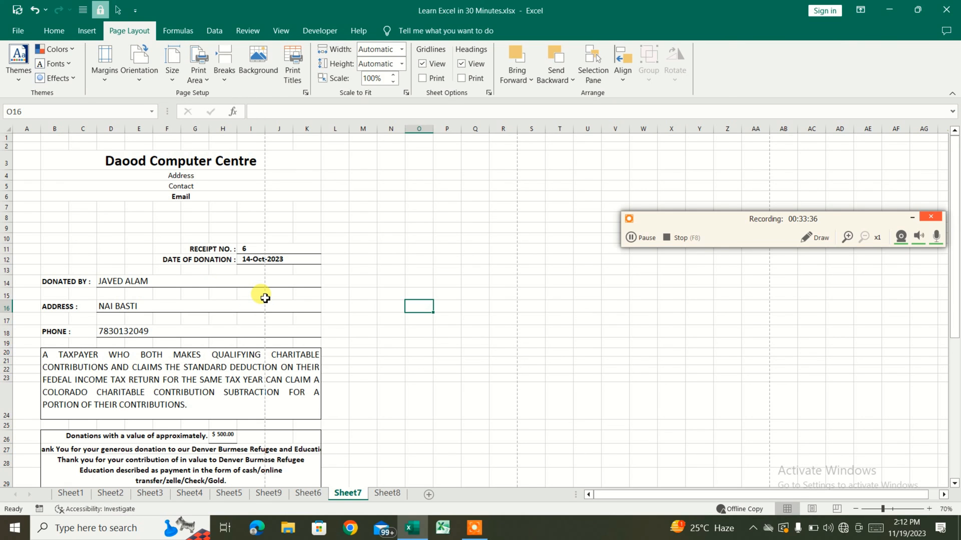
Show the donation receipt in Page Break Preview and enlarge the view to 90%
scroll(265, 297, down, 10)
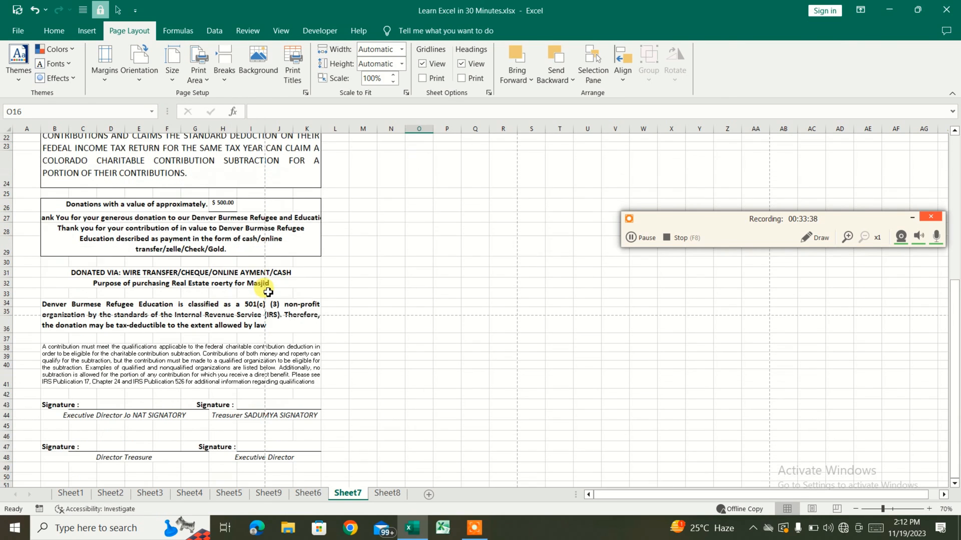
scroll(346, 352, up, 10)
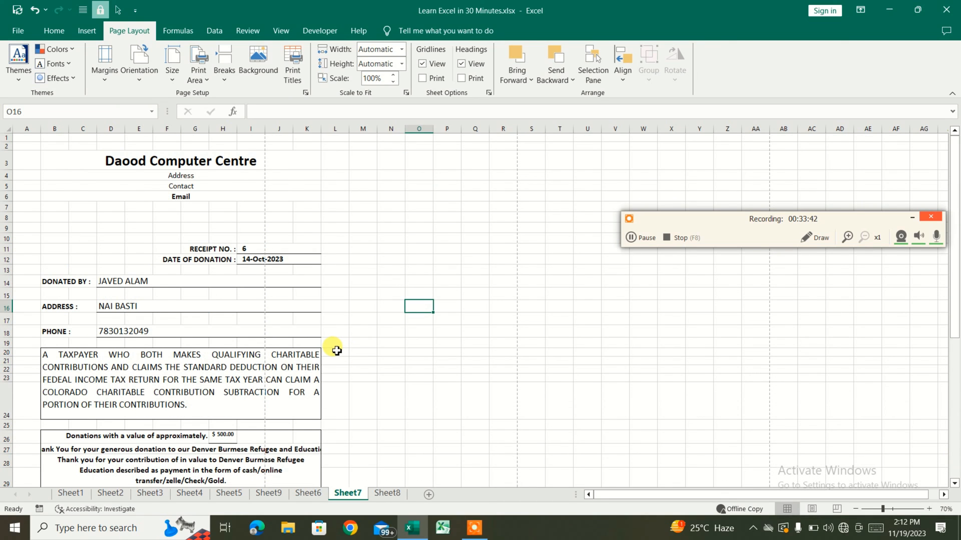
click(837, 510)
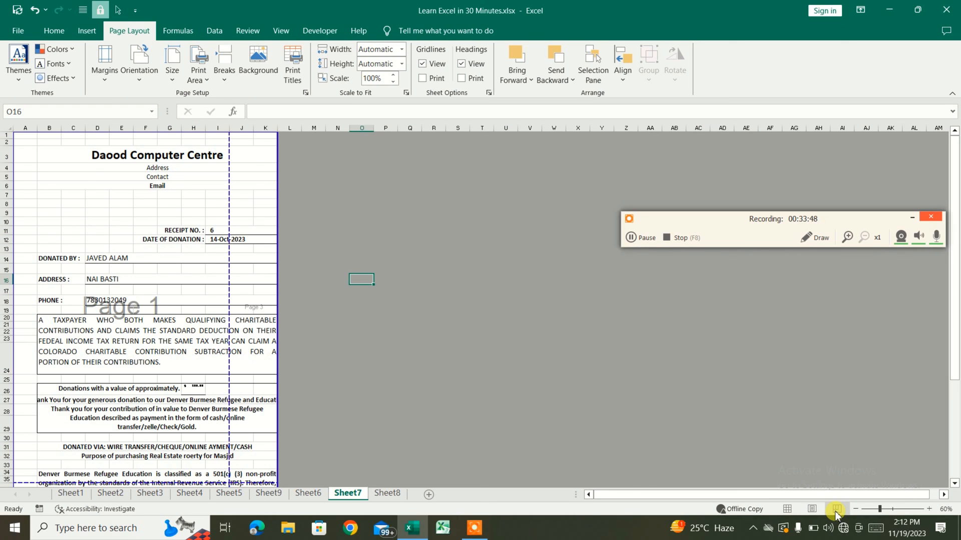
scroll(195, 304, down, 8)
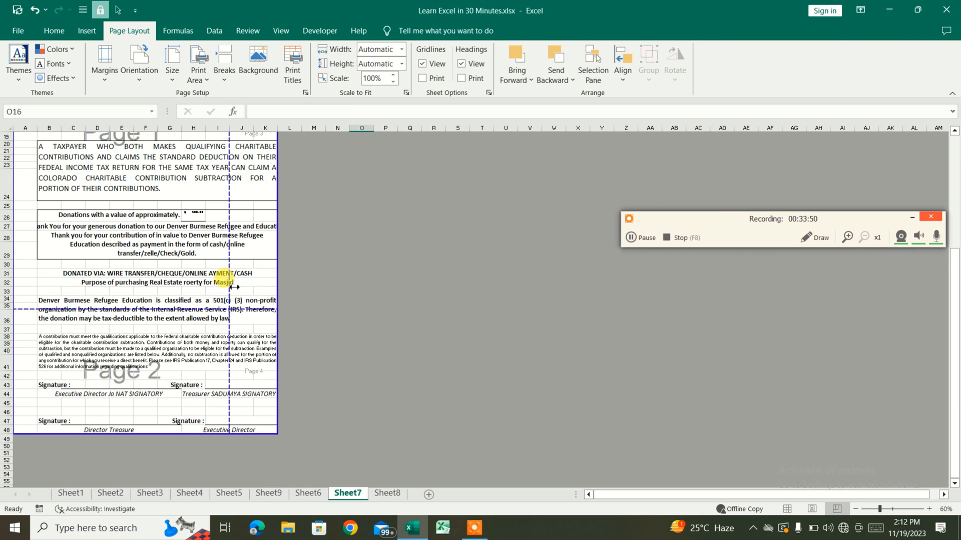
scroll(134, 278, up, 4)
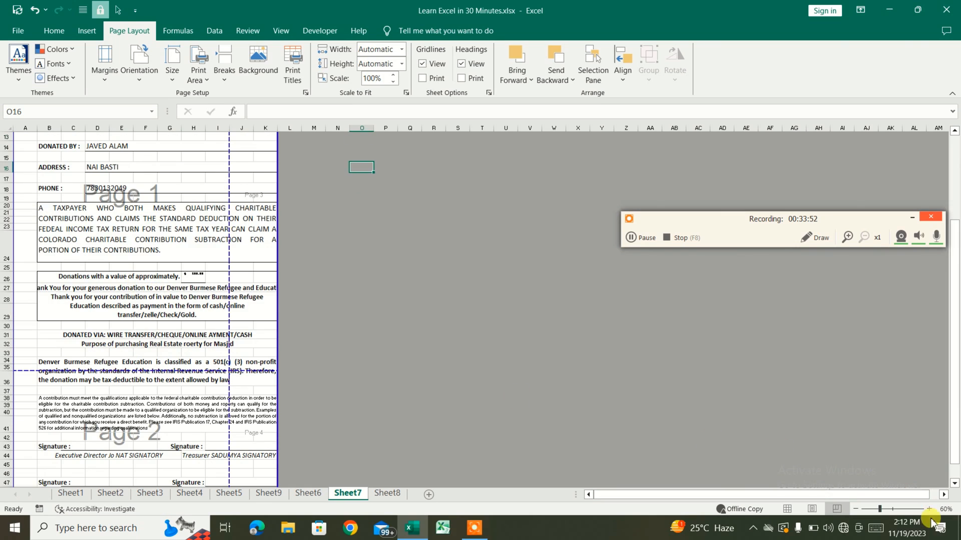
click(929, 509)
click(929, 509)
click(929, 509)
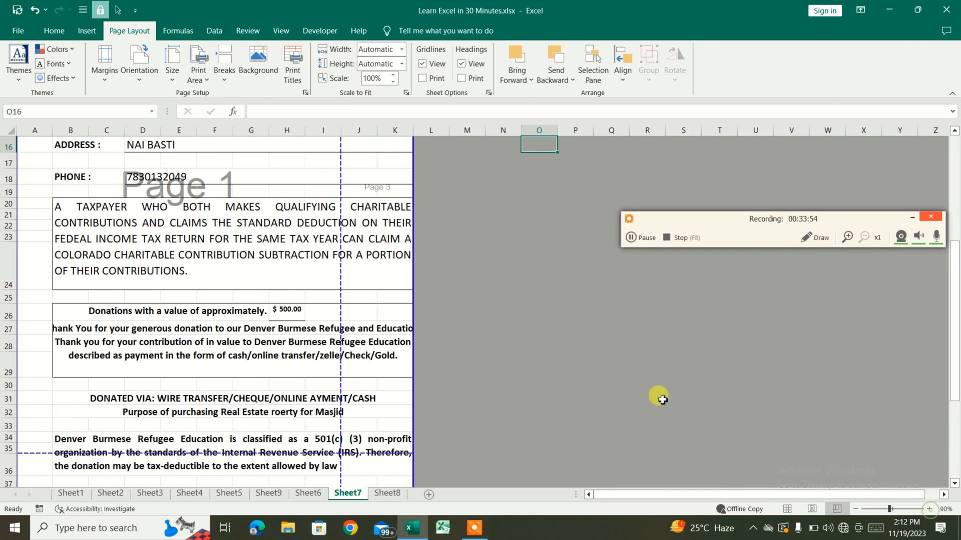
scroll(312, 276, up, 5)
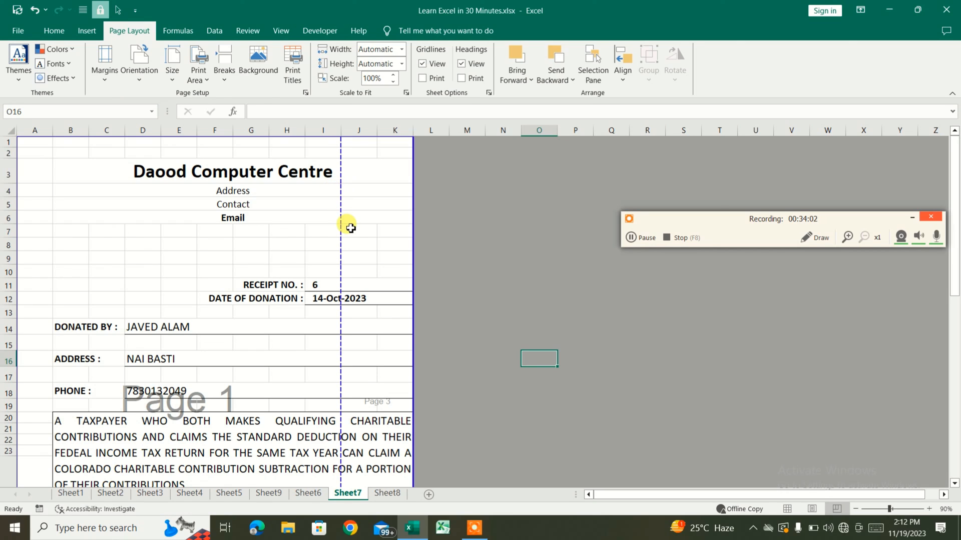
Trim the receipt's print area so it starts at row 3 and column B, leaving out the empty rows and column
drag(279, 137, 273, 156)
scroll(386, 231, down, 10)
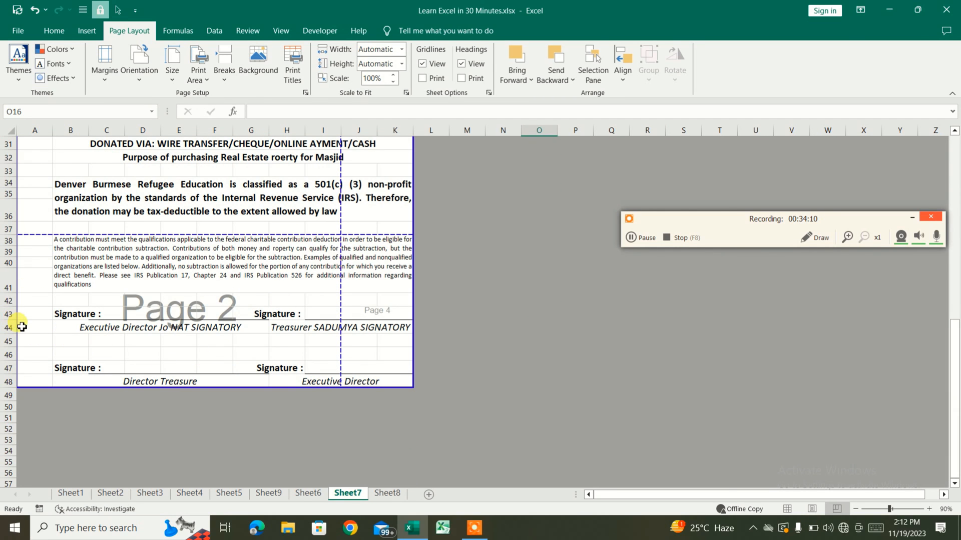
drag(19, 329, 52, 332)
scroll(161, 291, up, 10)
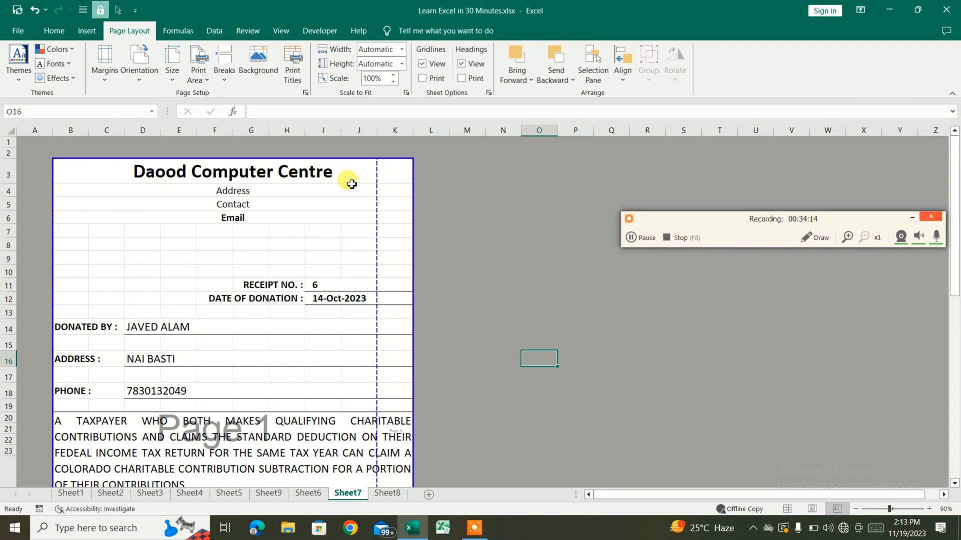
scroll(369, 281, down, 12)
scroll(324, 266, up, 10)
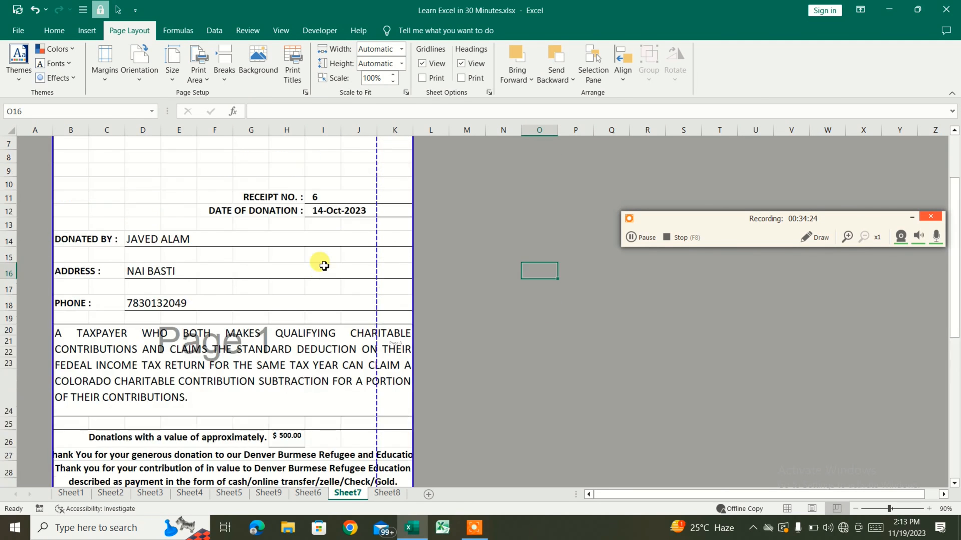
scroll(324, 266, up, 2)
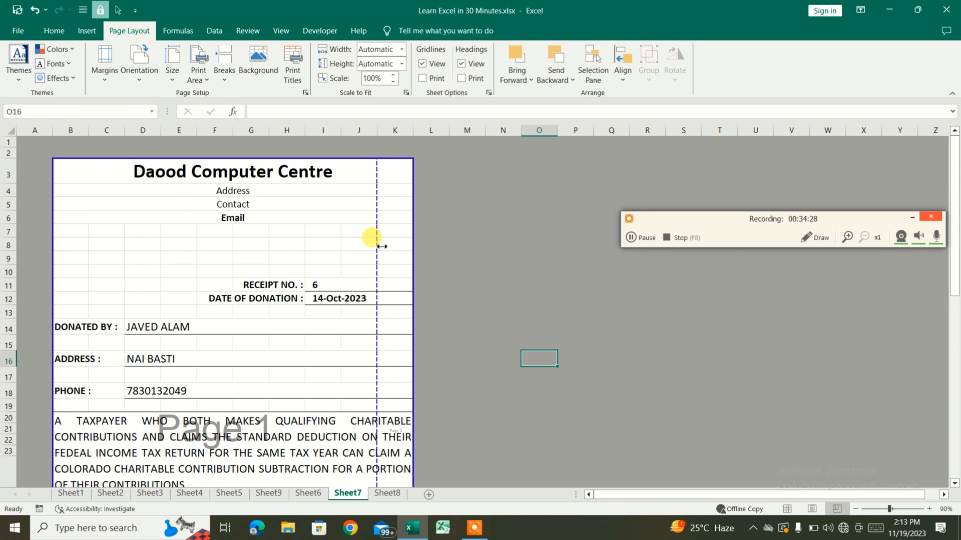
Review each page of the receipt in the print preview and return to the sheet
click(23, 31)
click(50, 281)
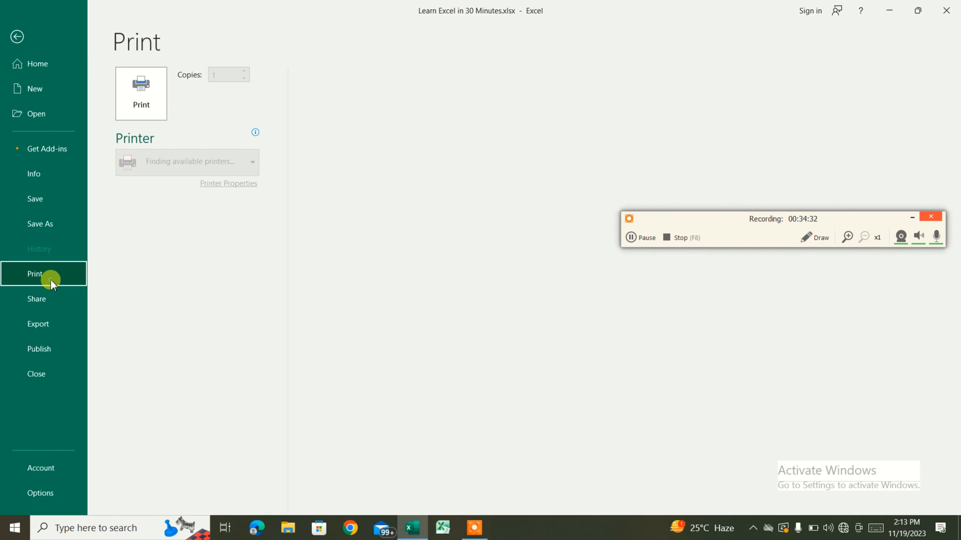
drag(729, 217, 729, 24)
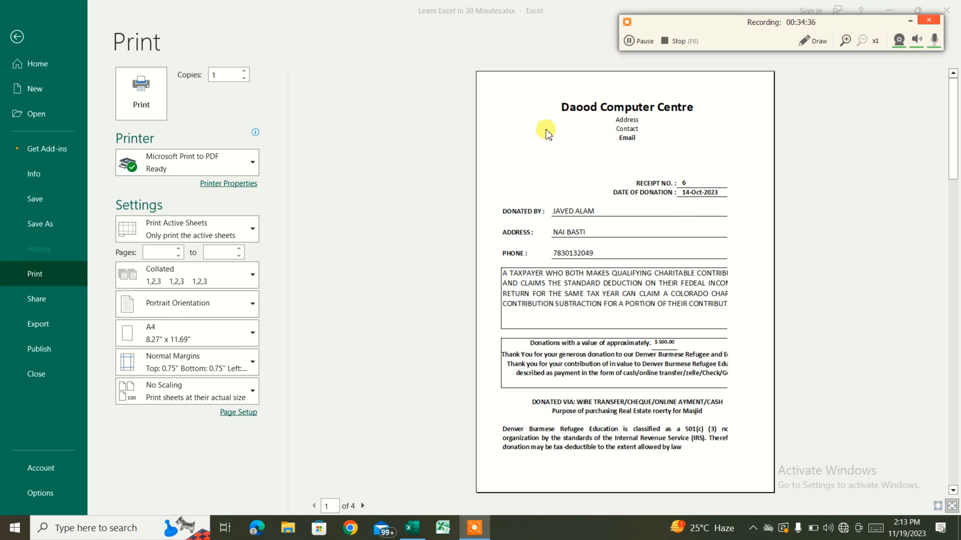
click(364, 506)
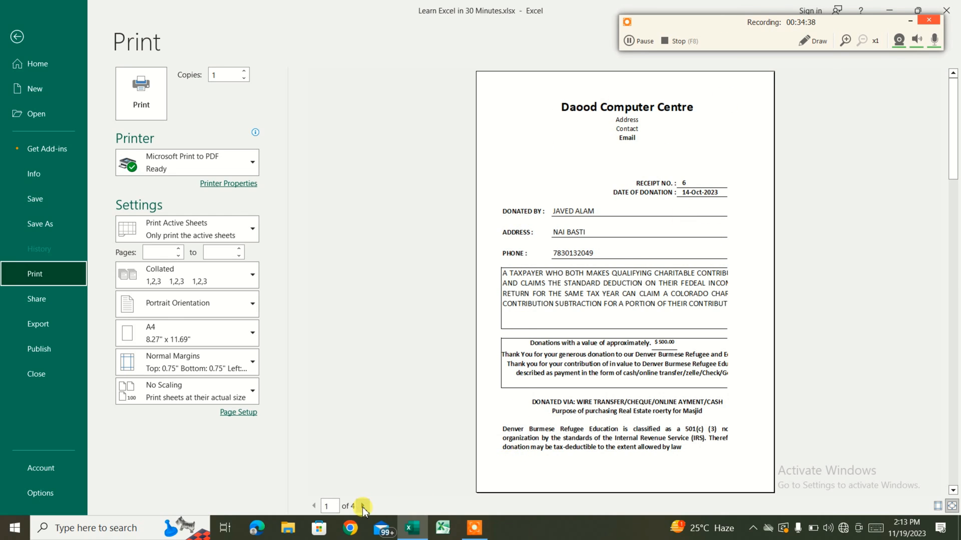
click(362, 506)
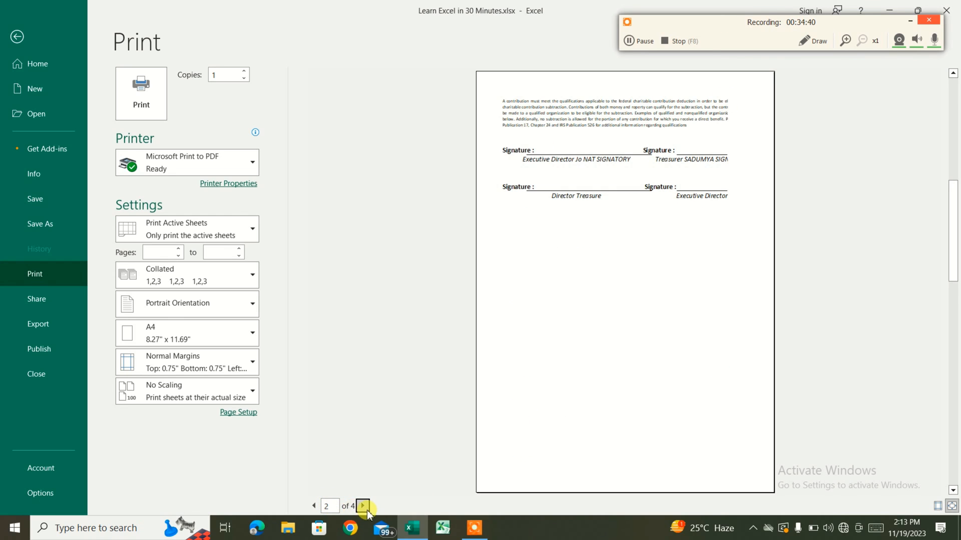
click(363, 506)
click(363, 505)
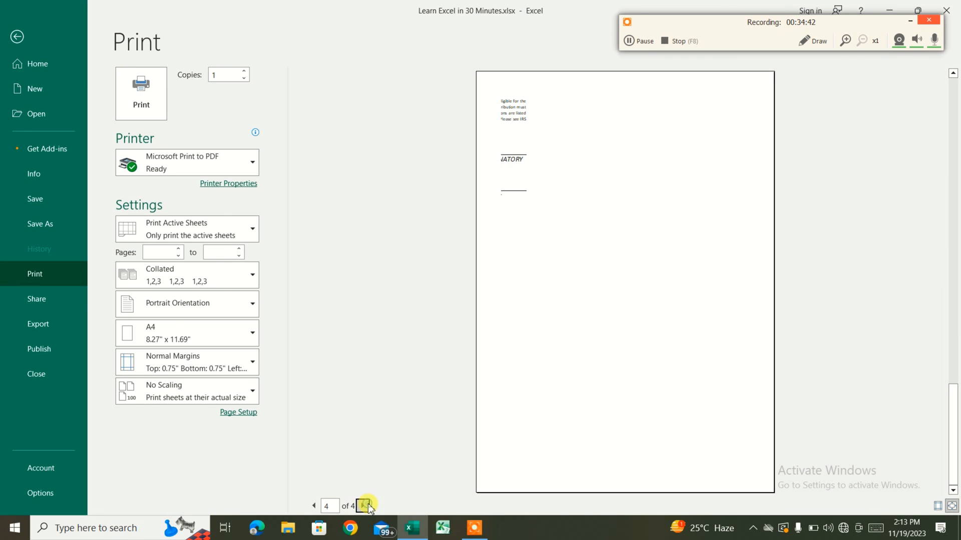
click(30, 37)
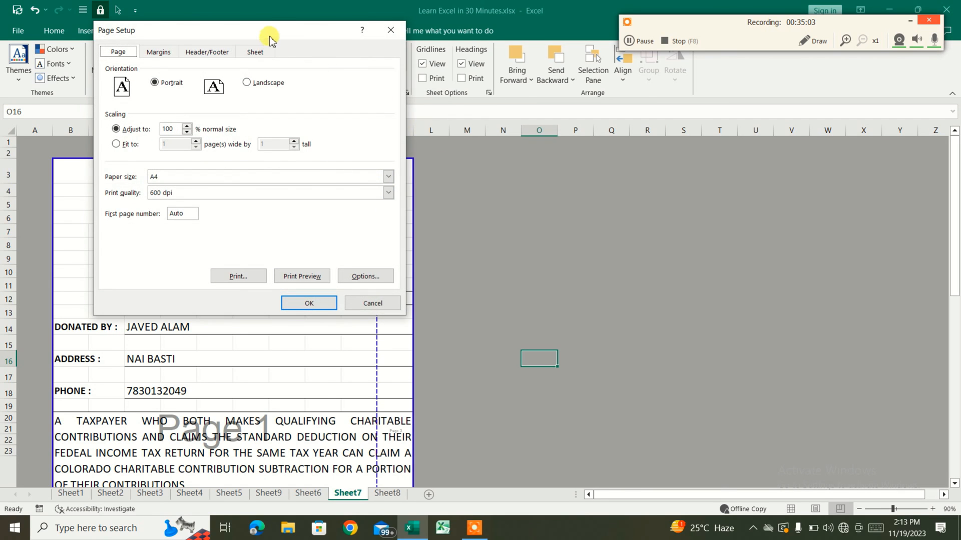
Set the page margins to 0.45 on the left and right and 0.5 at the top and bottom
drag(269, 39, 350, 40)
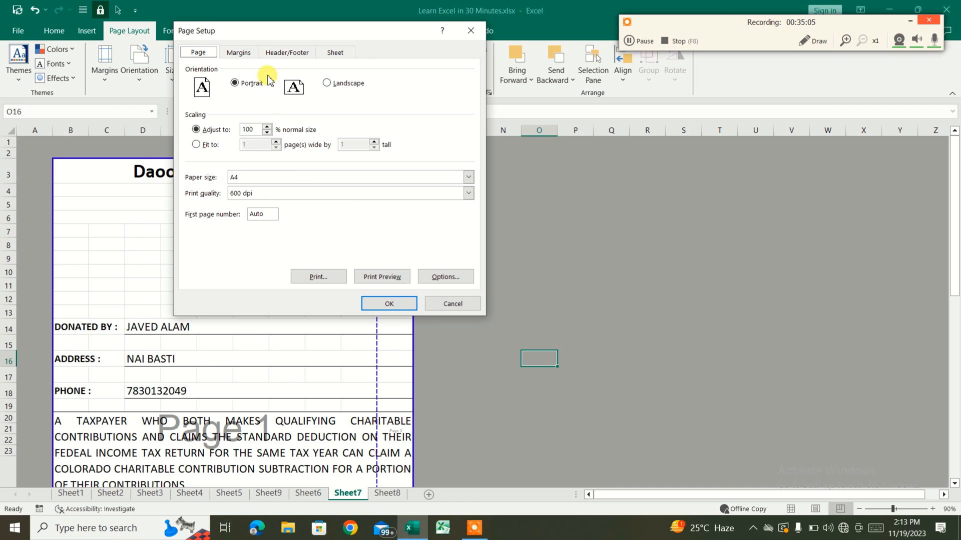
click(245, 53)
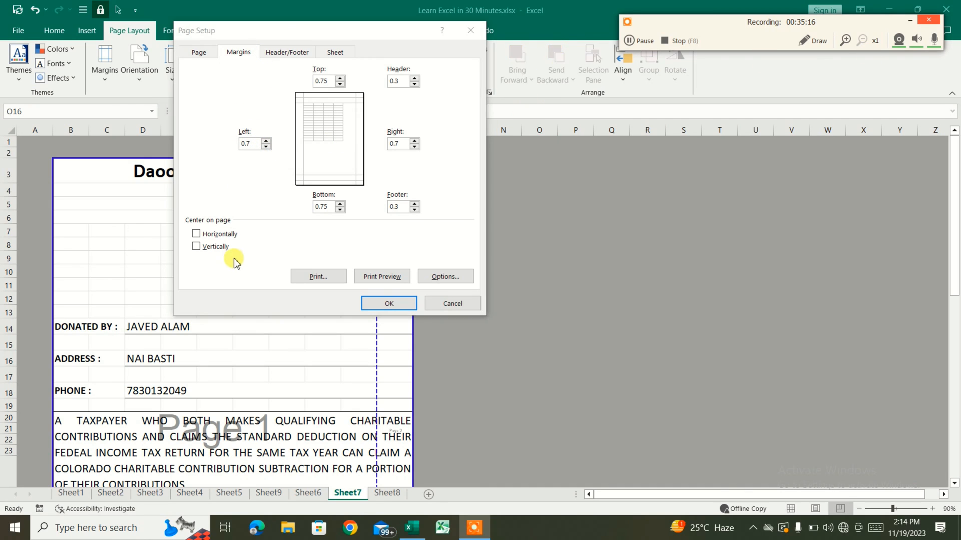
click(265, 147)
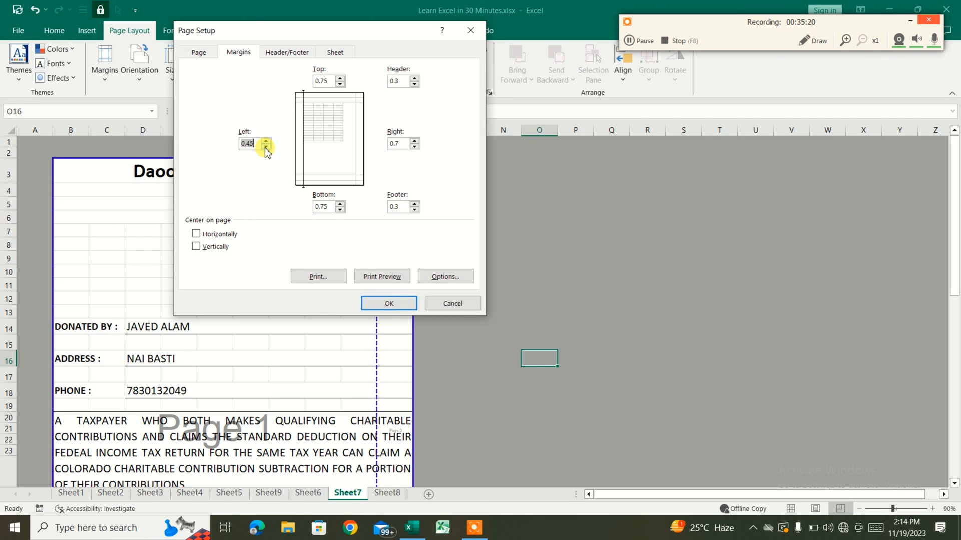
click(341, 84)
click(414, 147)
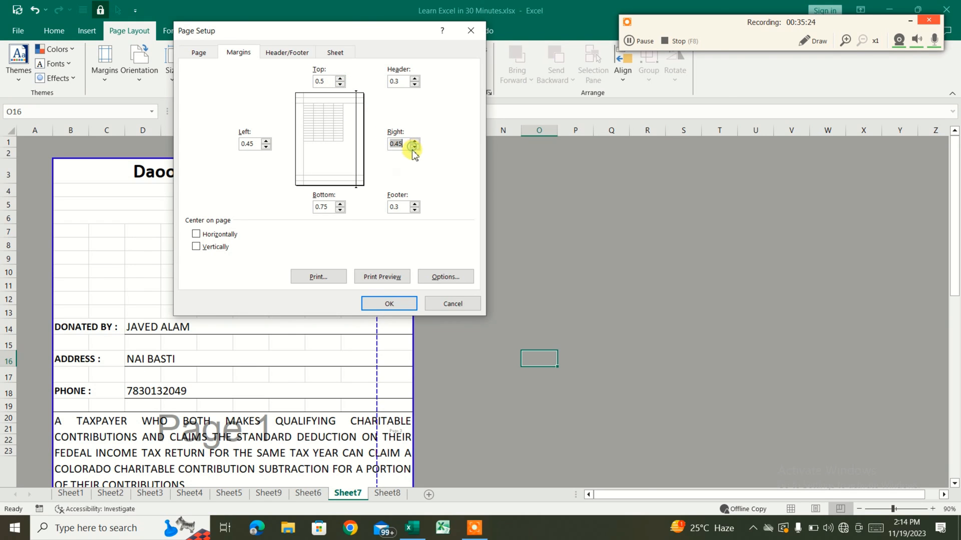
click(340, 210)
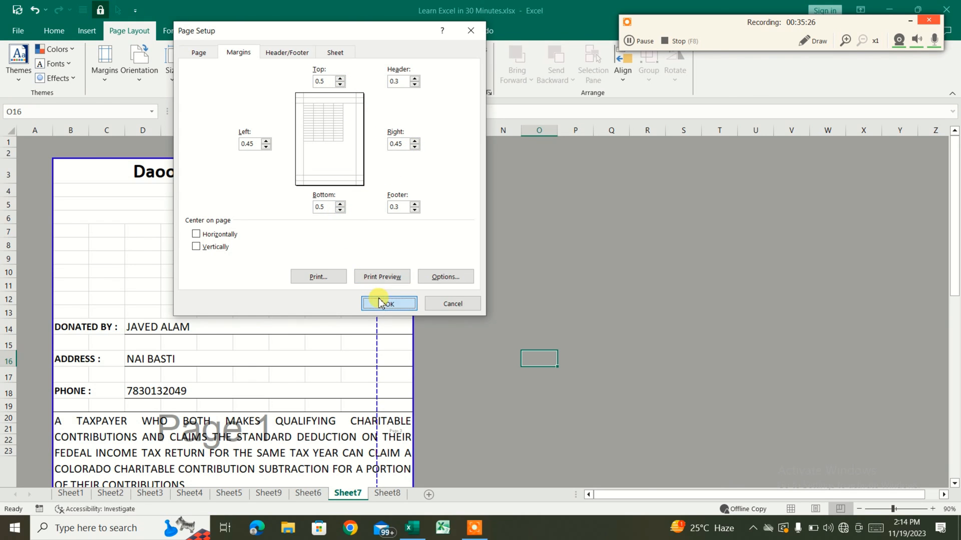
click(382, 303)
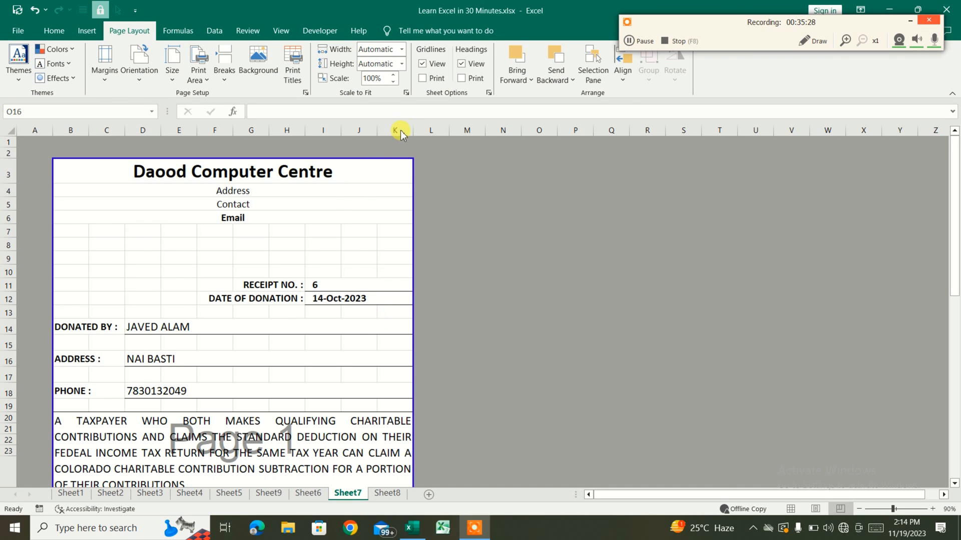
Check where the receipt breaks across pages, and widen columns J and H
click(377, 214)
scroll(345, 271, down, 7)
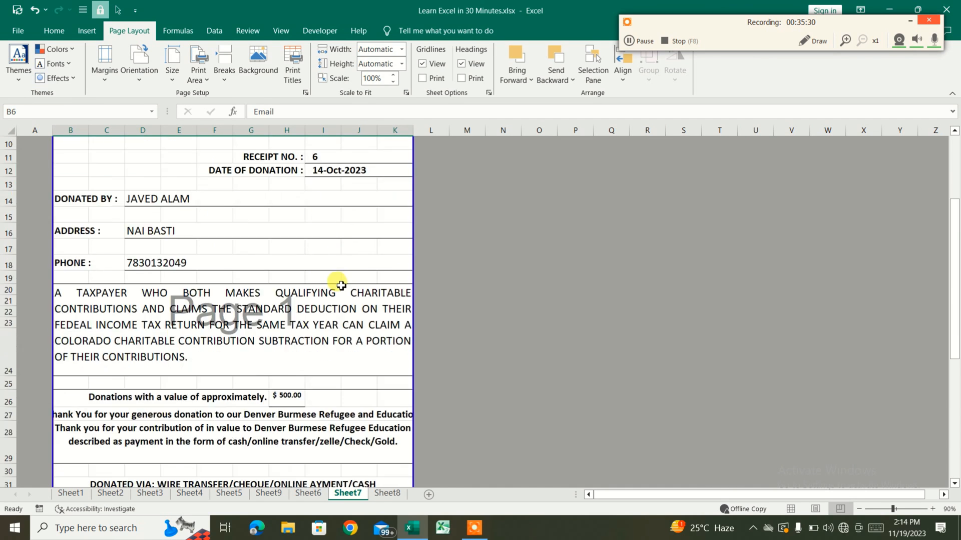
scroll(340, 286, down, 3)
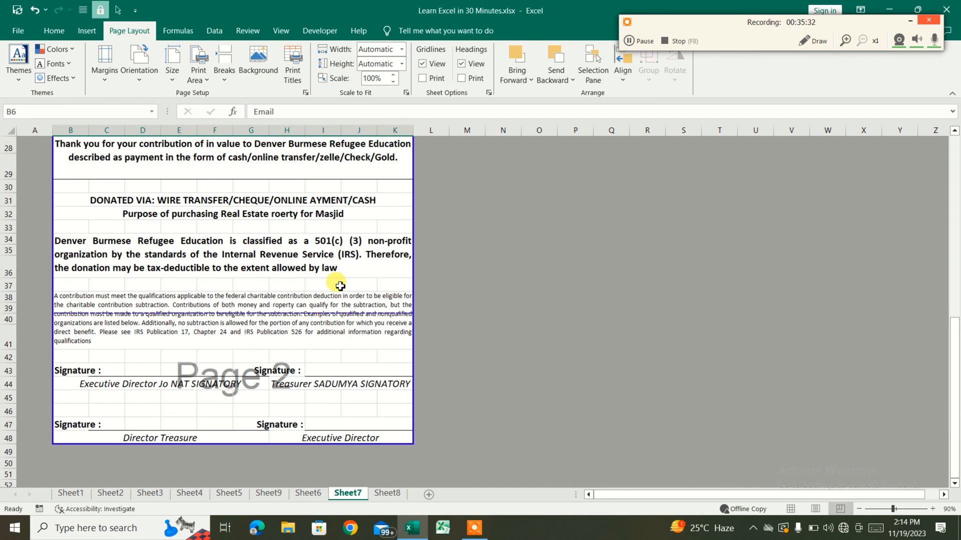
click(278, 208)
click(248, 307)
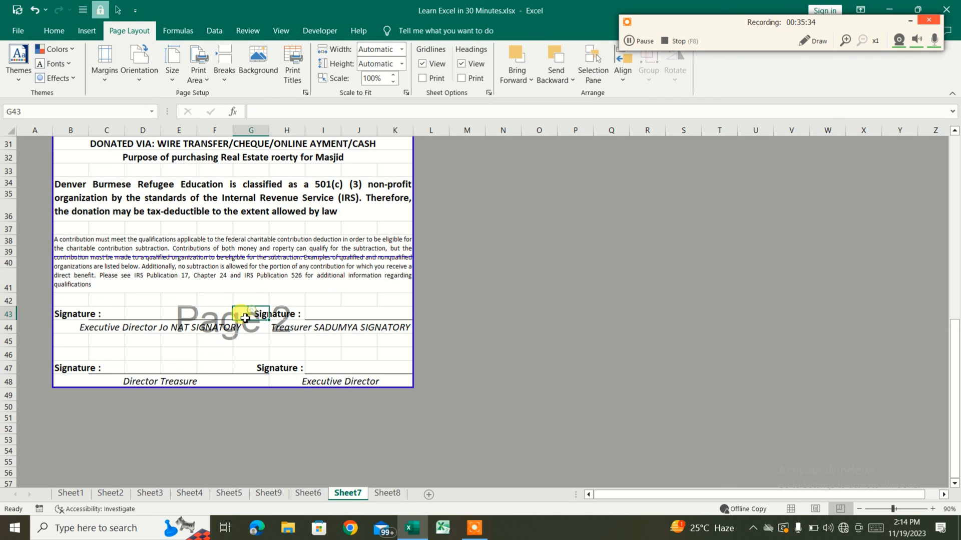
scroll(278, 345, up, 10)
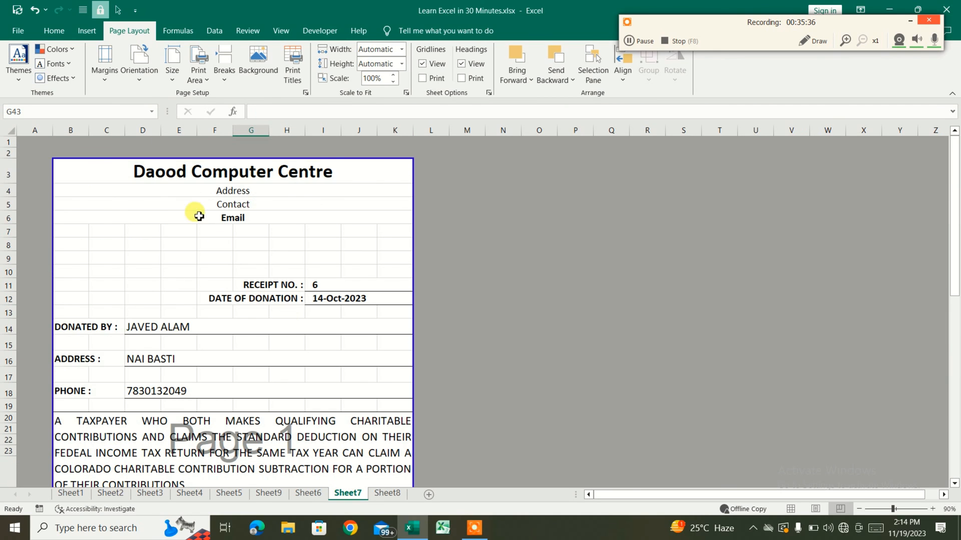
drag(377, 131, 386, 131)
drag(305, 130, 323, 130)
Auto-fit the height of row 24 below the taxpayer paragraph, and widen columns C and D
scroll(364, 258, down, 4)
click(354, 277)
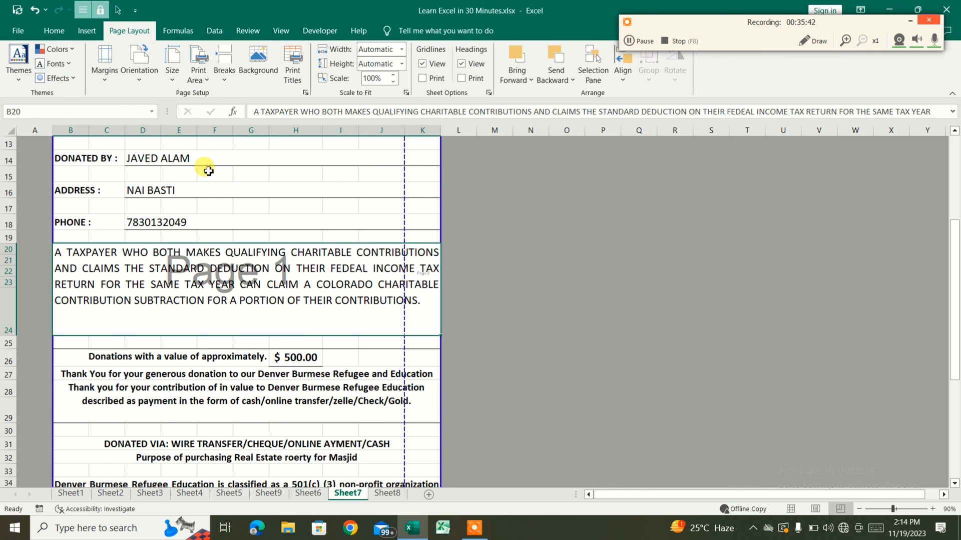
double_click(17, 336)
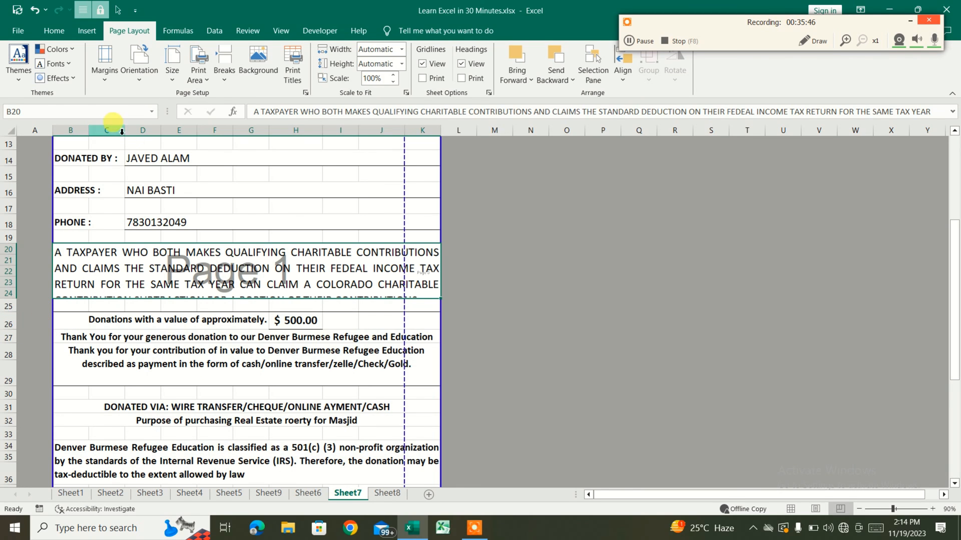
drag(121, 132, 193, 140)
Move the vertical page break to the edge of column K and the horizontal one below row 48 to fit the receipt on one page
scroll(306, 260, up, 4)
scroll(424, 318, down, 2)
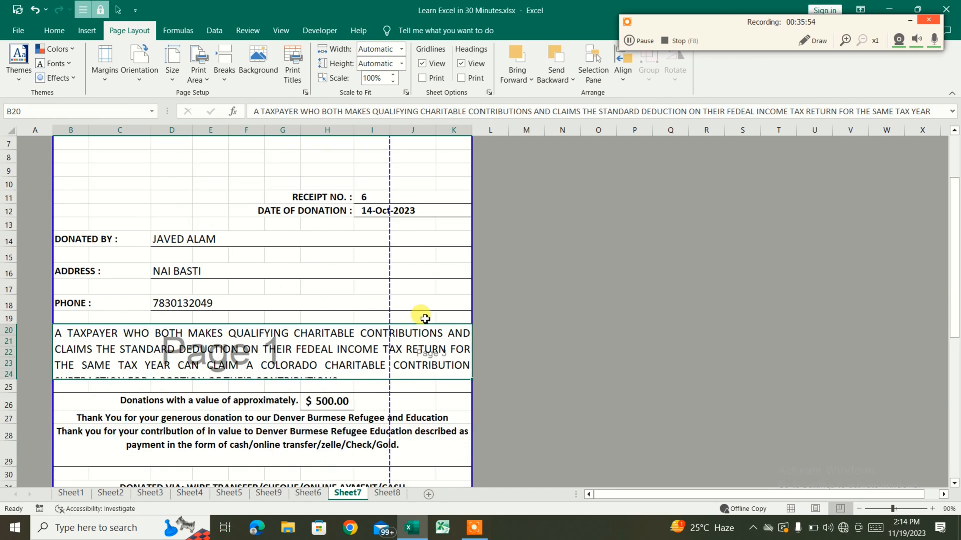
scroll(422, 321, down, 10)
scroll(421, 323, up, 7)
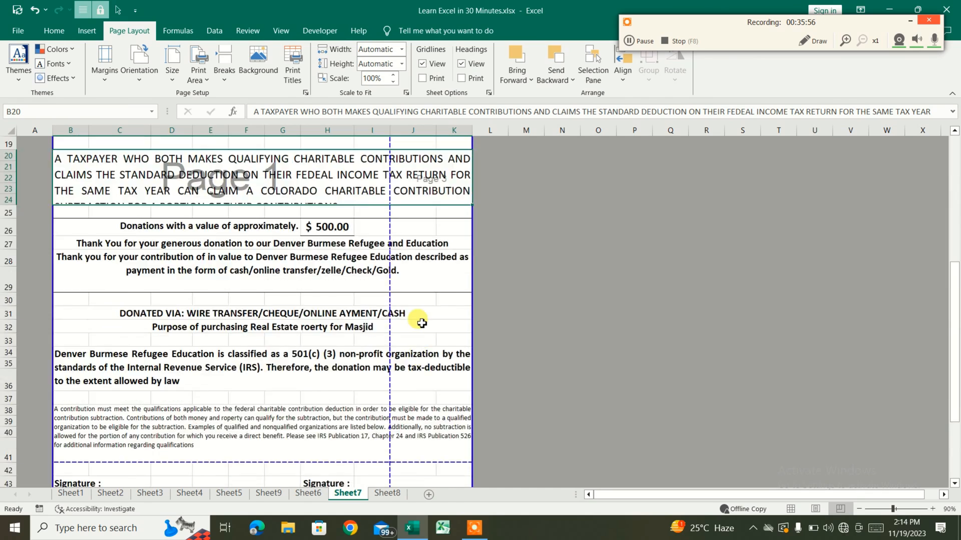
scroll(422, 323, up, 6)
scroll(422, 323, down, 4)
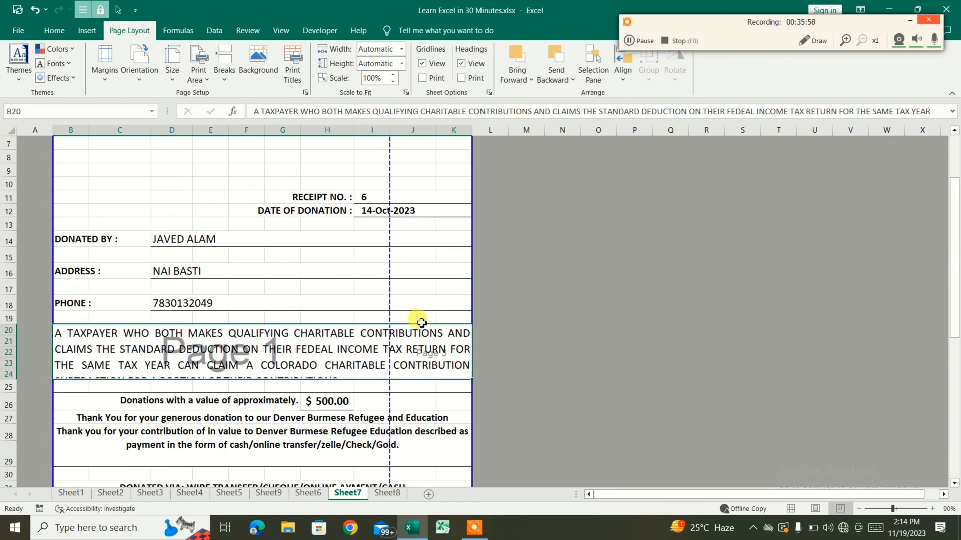
drag(393, 239, 471, 238)
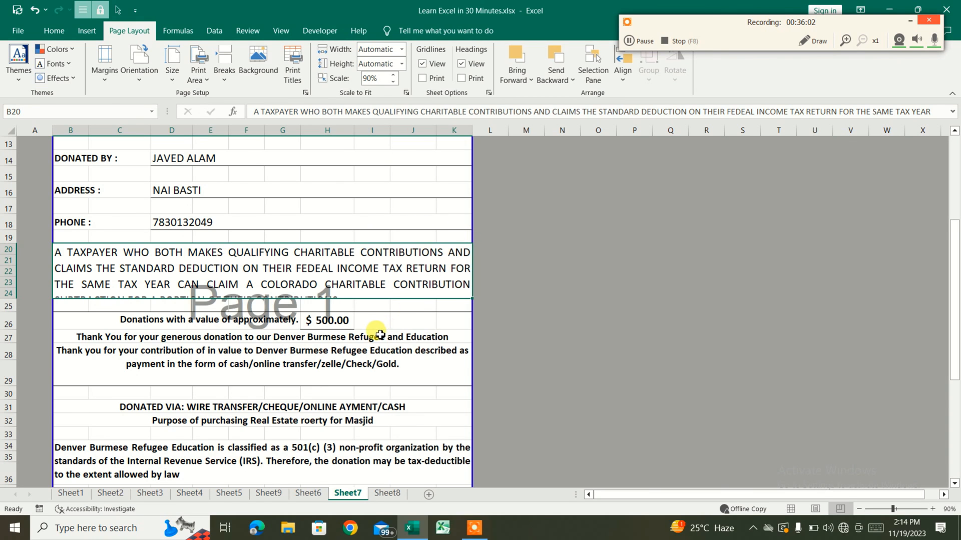
scroll(381, 335, down, 6)
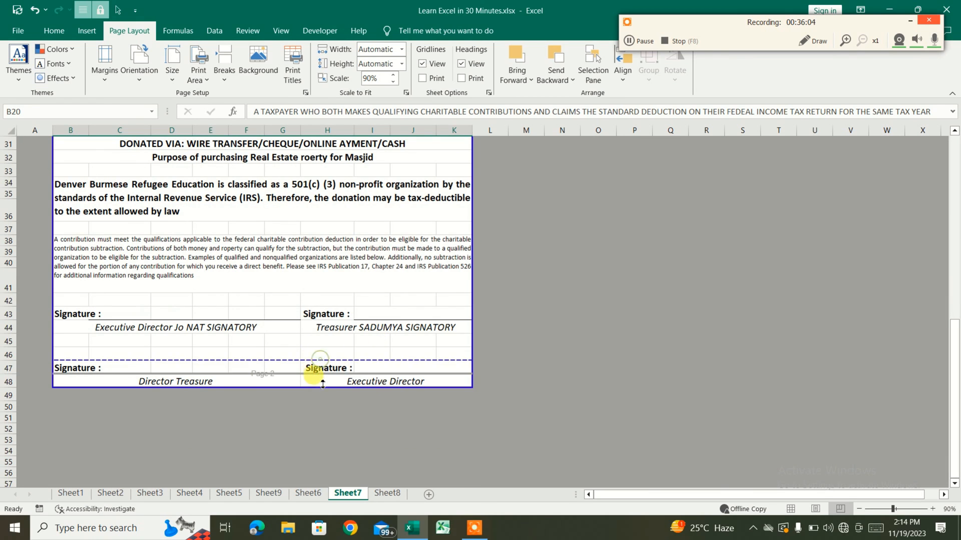
drag(323, 384, 307, 408)
scroll(403, 316, up, 7)
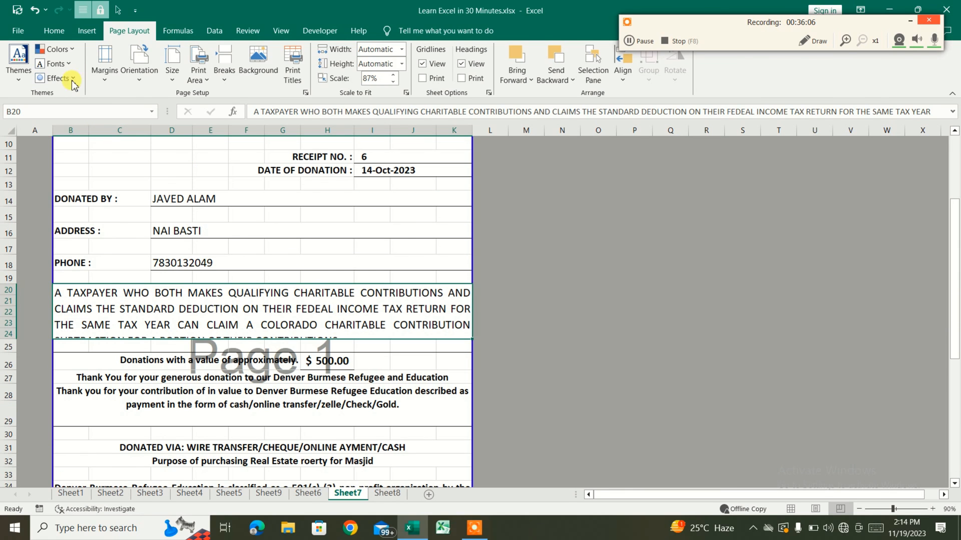
Check the print preview of the donation receipt sheet and return to the sheet
click(18, 31)
click(39, 281)
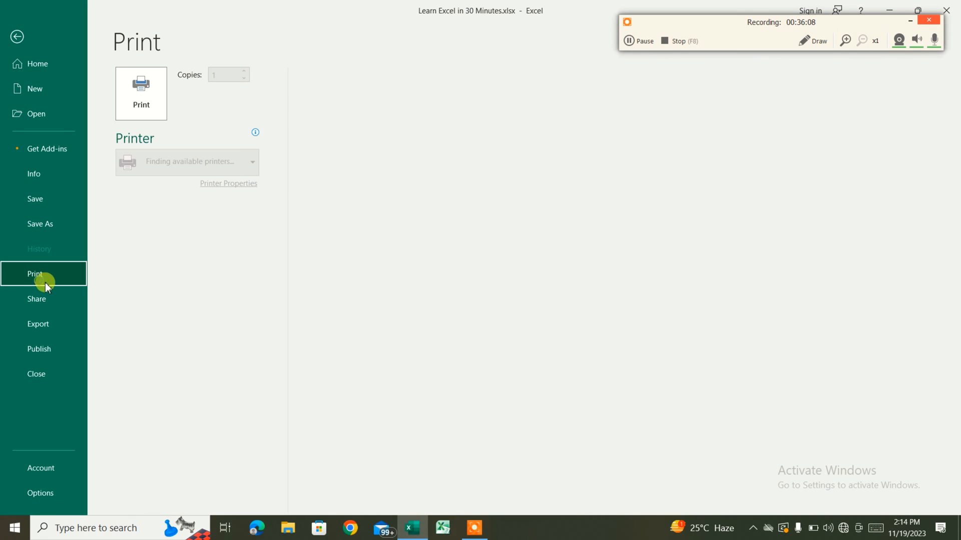
click(17, 37)
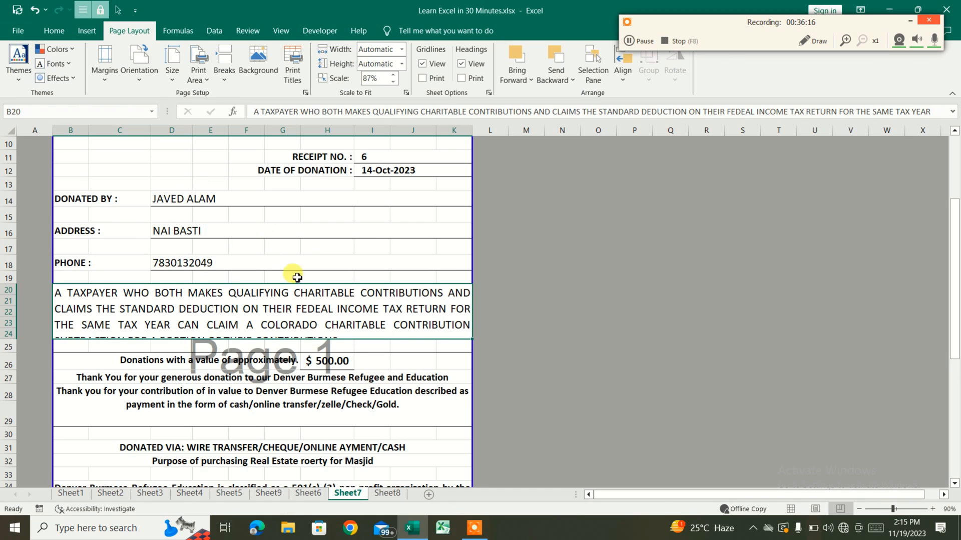
Scale the receipt to fit 1 page in width and 1 page in height, and check it in the print preview
click(402, 49)
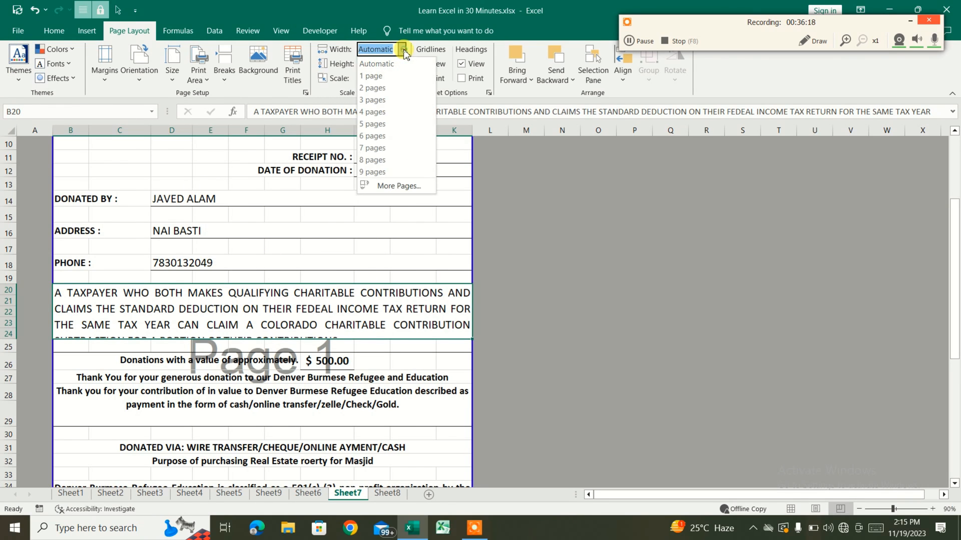
click(390, 80)
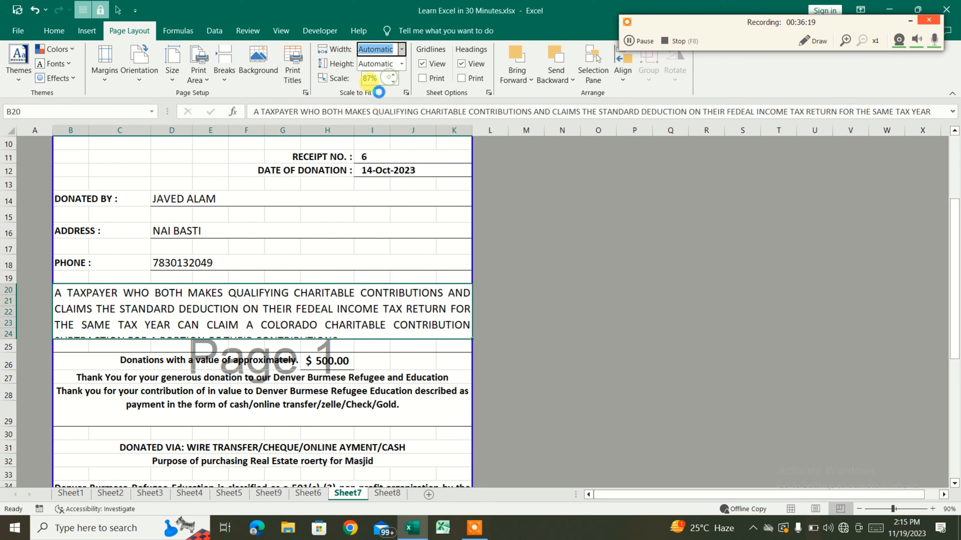
click(402, 64)
click(389, 91)
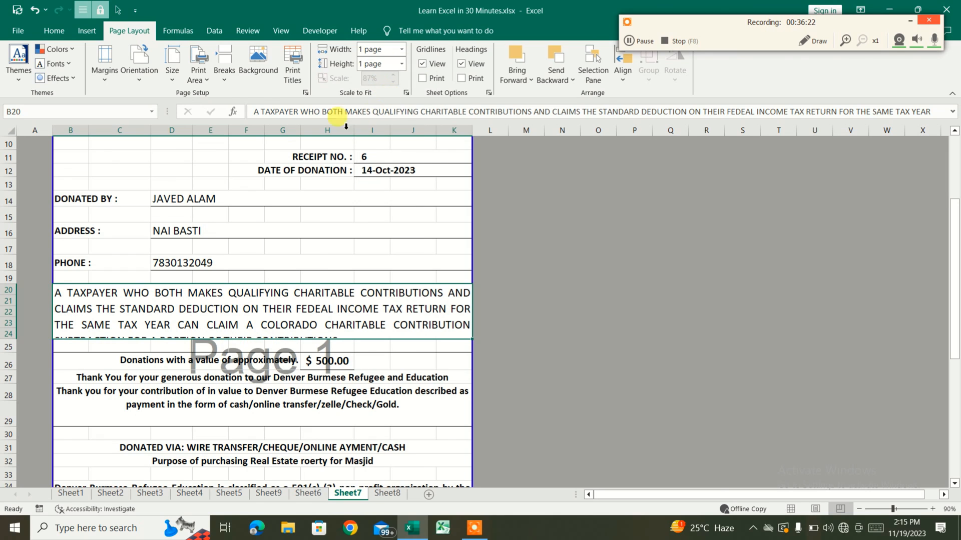
click(29, 36)
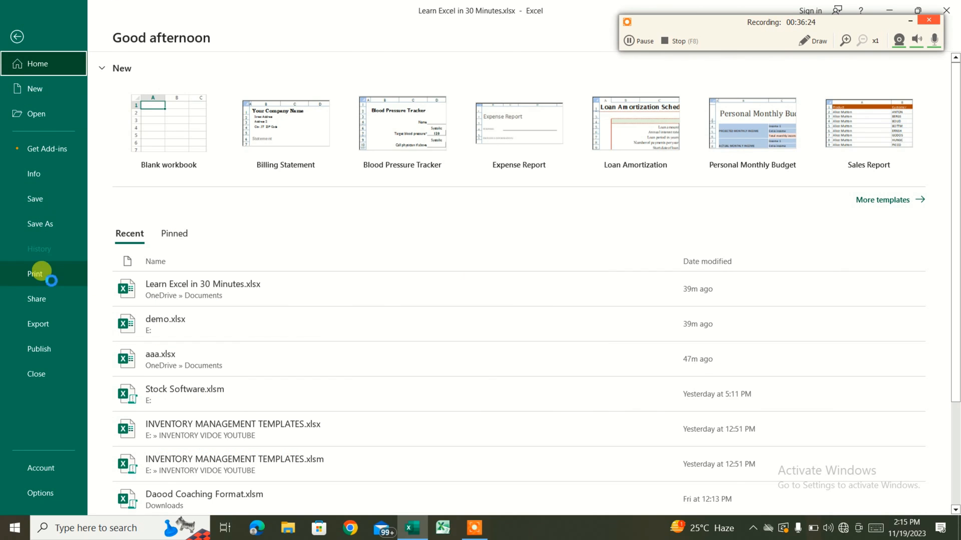
click(43, 271)
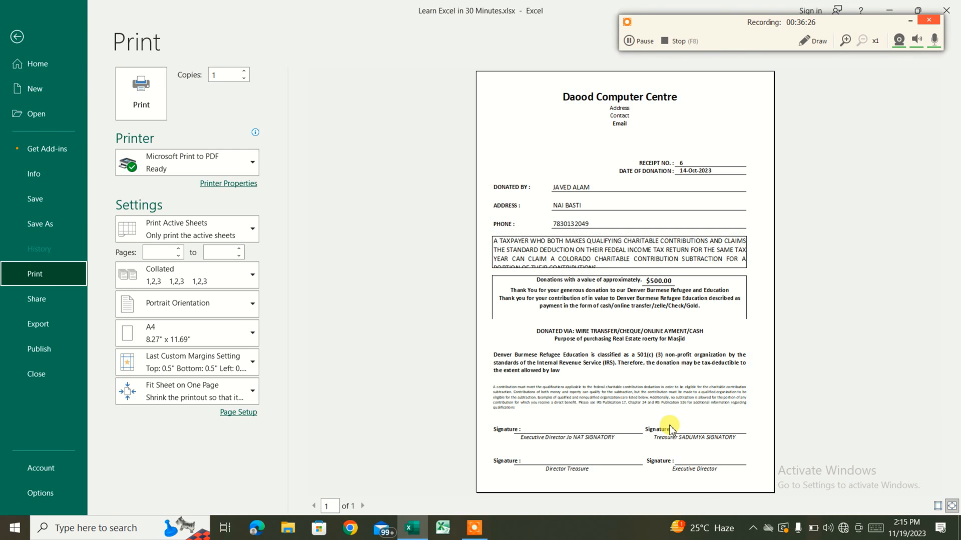
click(32, 44)
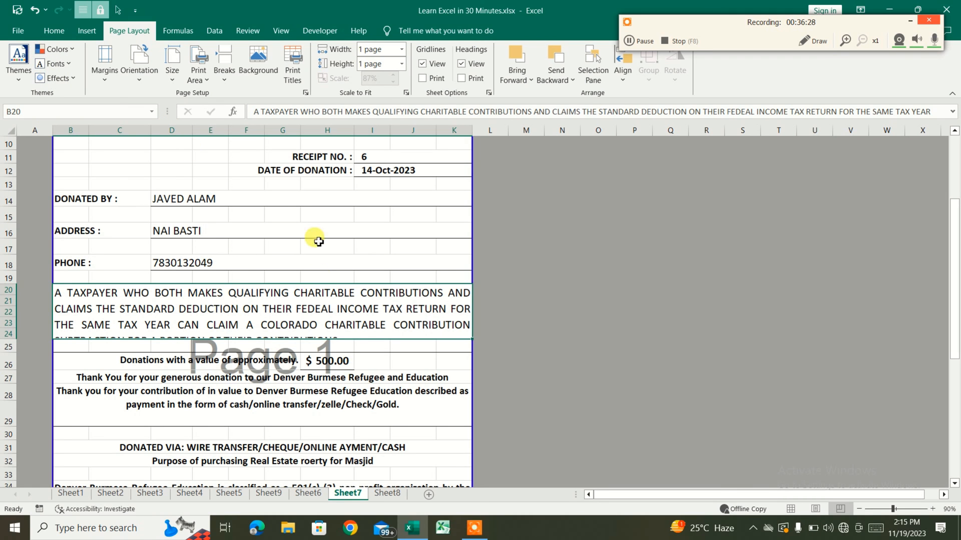
Widen column G considerably so the taxpayer paragraph fits its box, and check the receipt in the print preview
drag(300, 130, 439, 131)
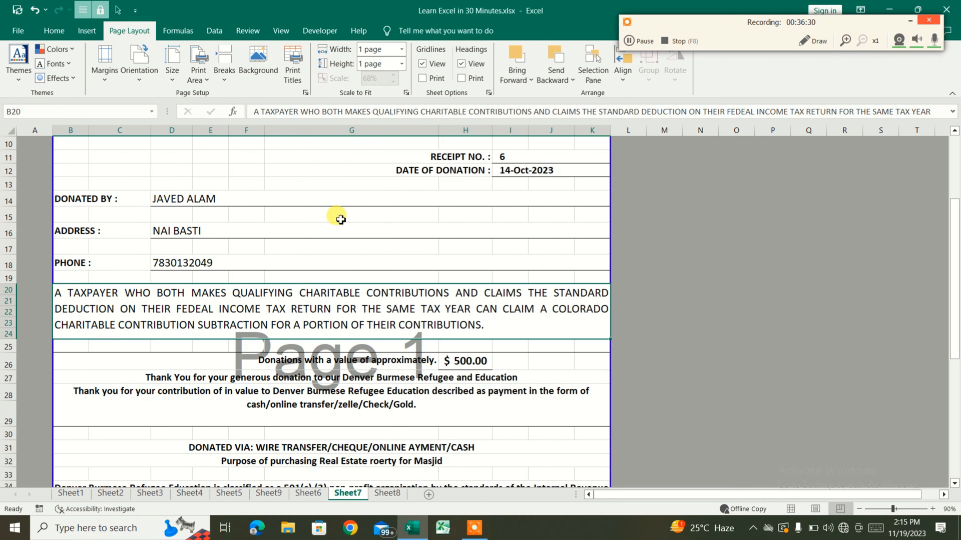
click(18, 31)
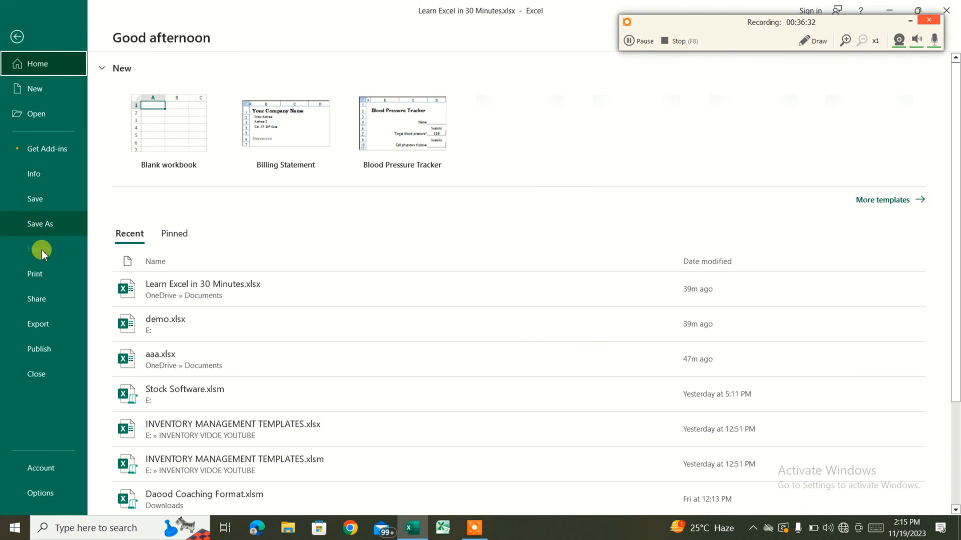
click(42, 271)
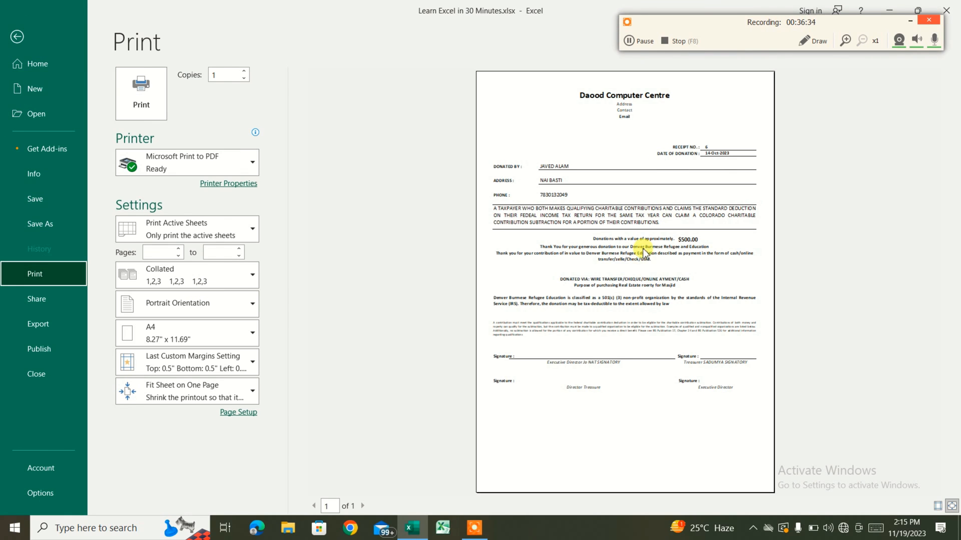